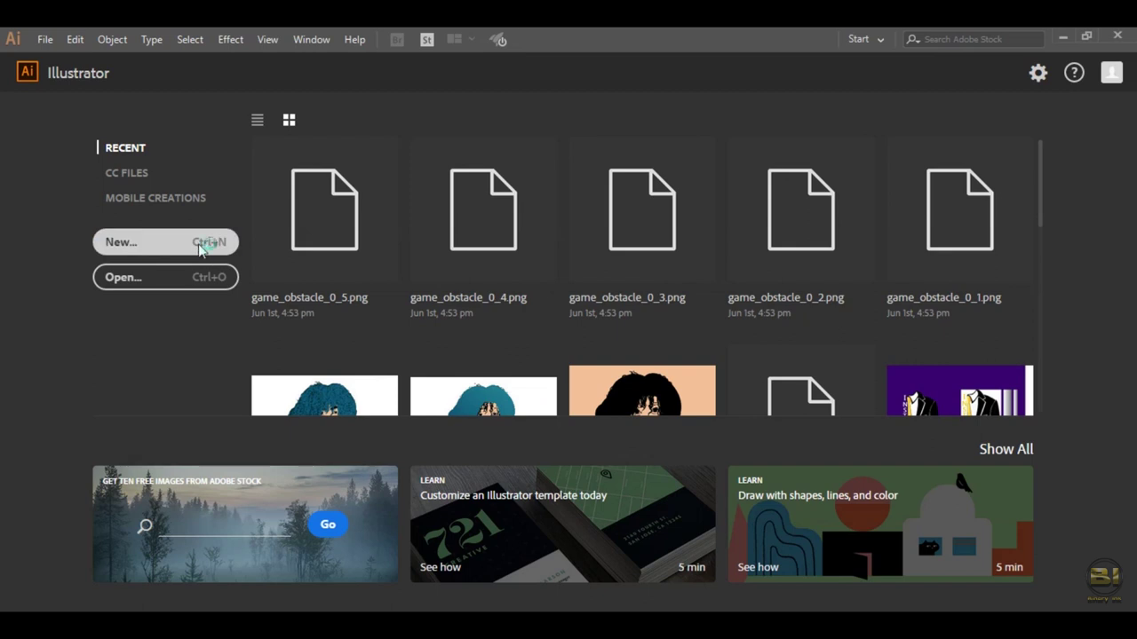
Step: Create a new Illustrator document named 'k Cartoon'
left_click(145, 243)
key("shift+Tab")
key("shift+Tab")
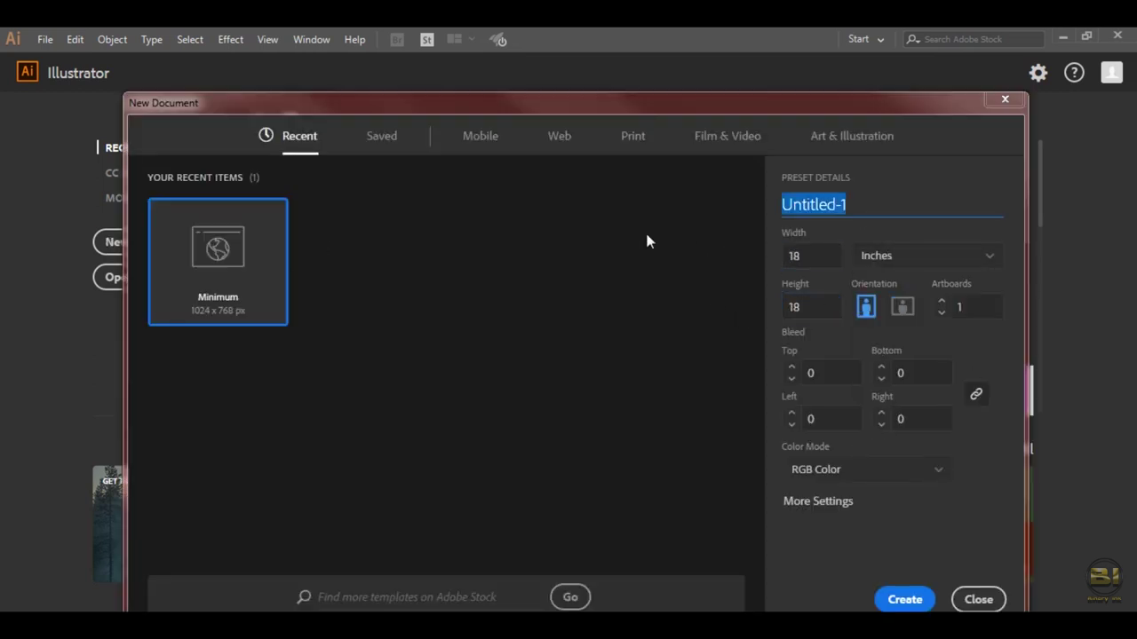
type("k Cartoon")
key("Return")
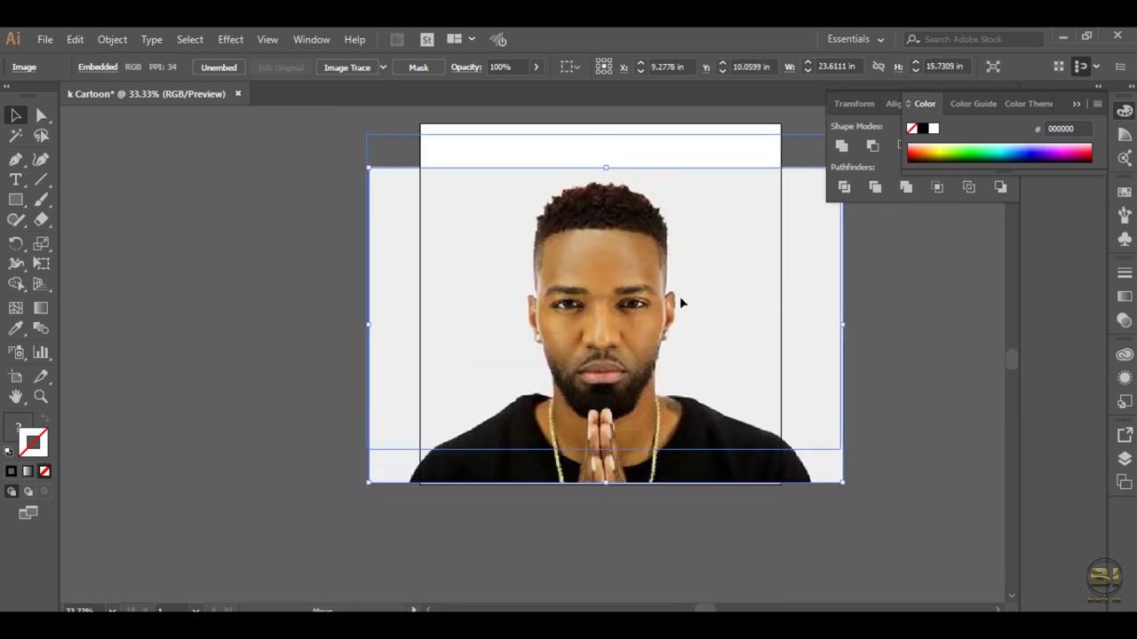
Step: Set the outline stroke to the Basic brush and zoom in on the face
key("ctrl+plus")
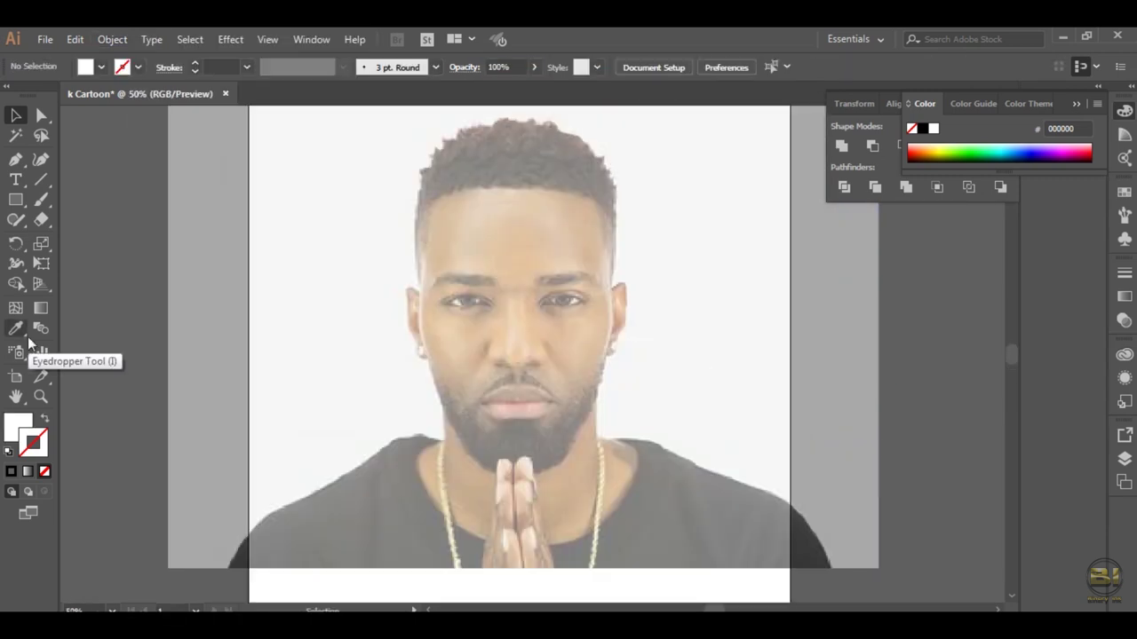
left_click(435, 67)
left_click(406, 122)
key("ctrl+plus")
Step: Trace the face outline from the left ear up over the hair and crown
left_click(531, 354)
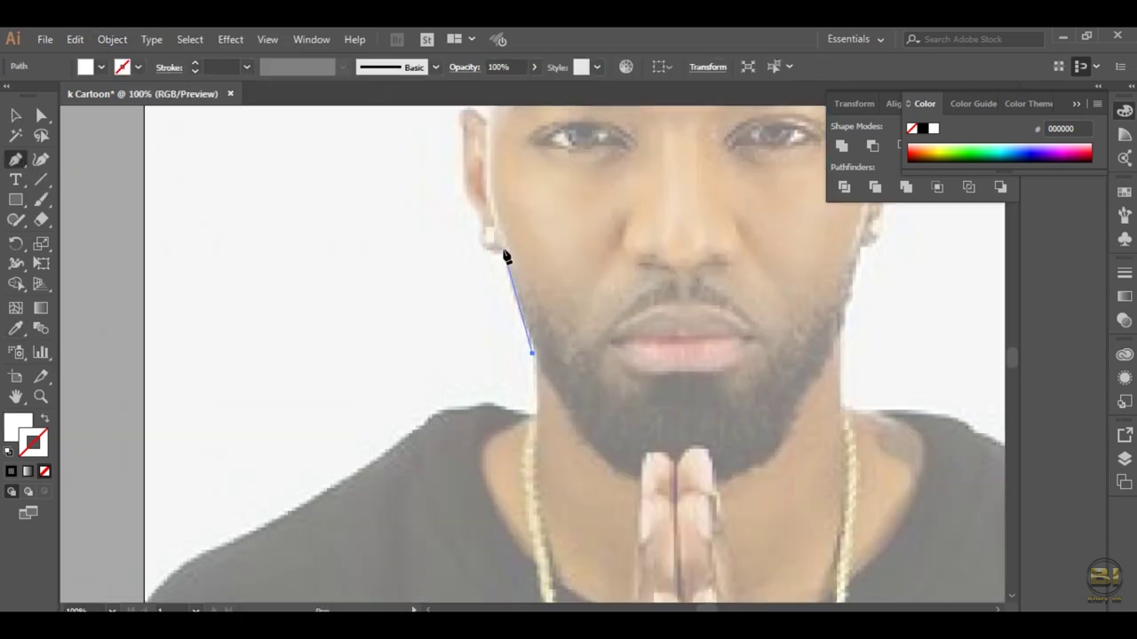
left_click(503, 255)
left_click(462, 177)
scroll(457, 213, "up", 2)
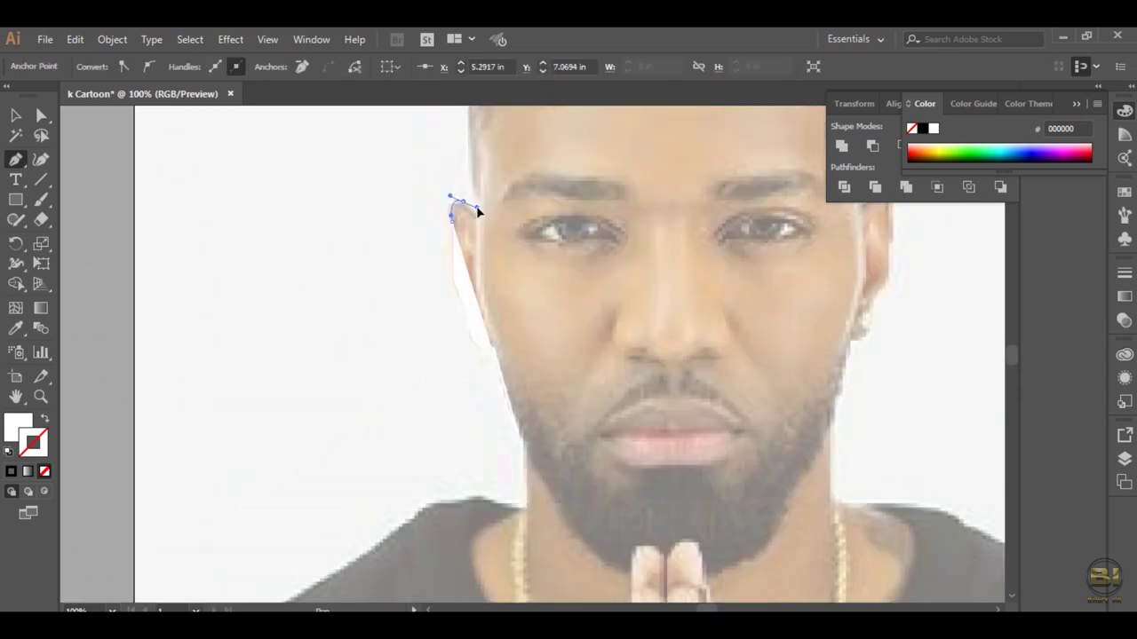
left_click(477, 210)
scroll(447, 335, "up", 5)
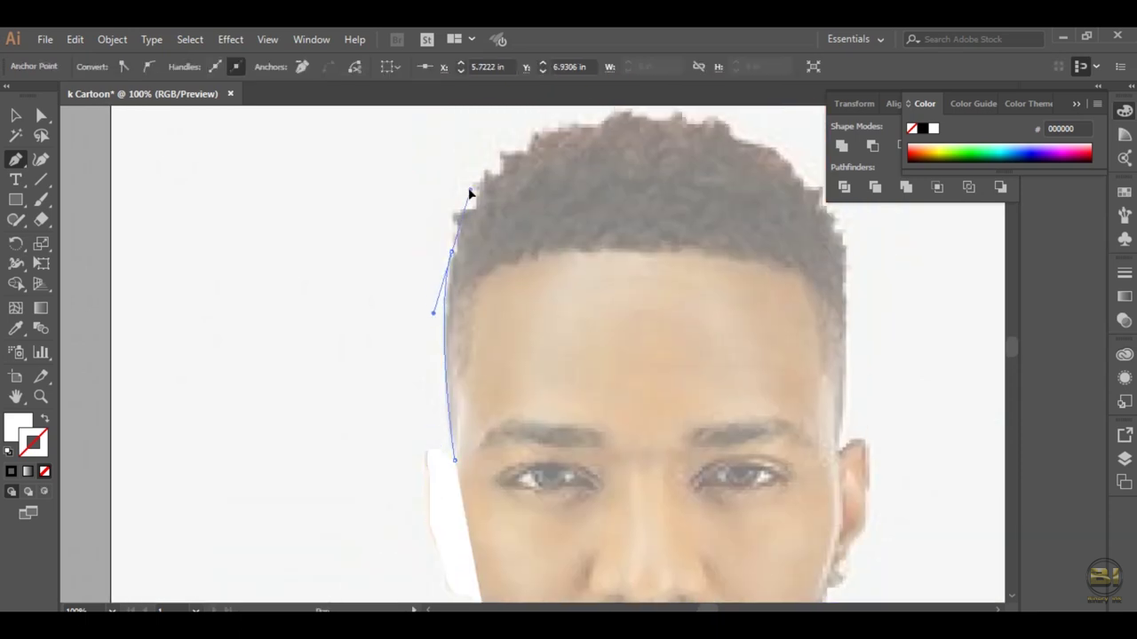
left_click(499, 171)
left_click_drag(520, 147, 554, 153)
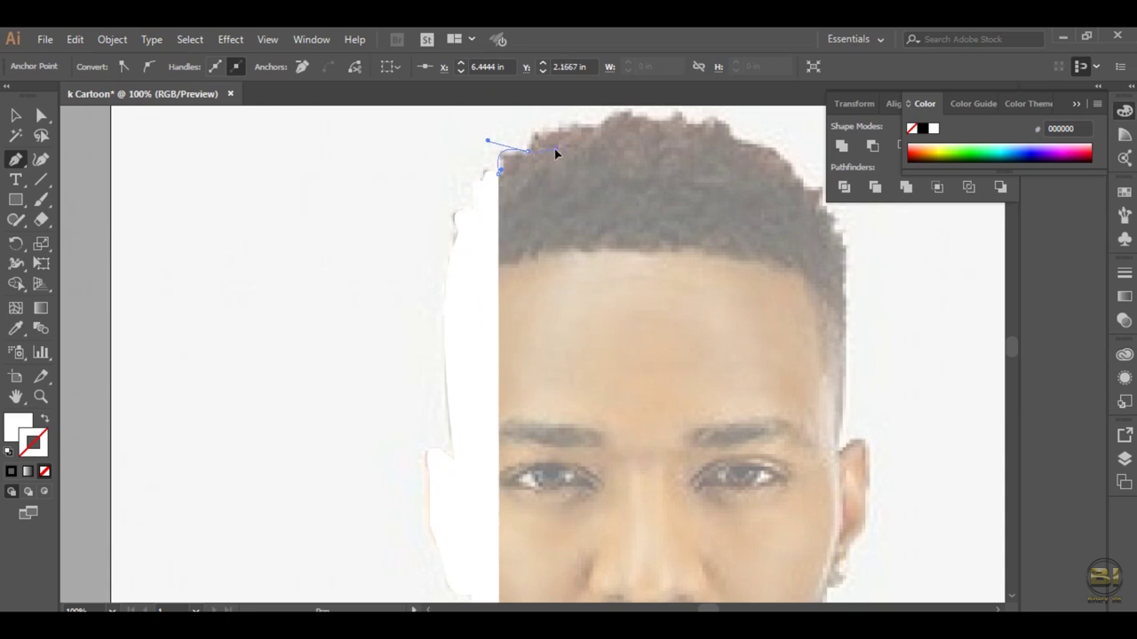
left_click(569, 126)
scroll(571, 127, "up", 2)
left_click_drag(633, 206, 658, 229)
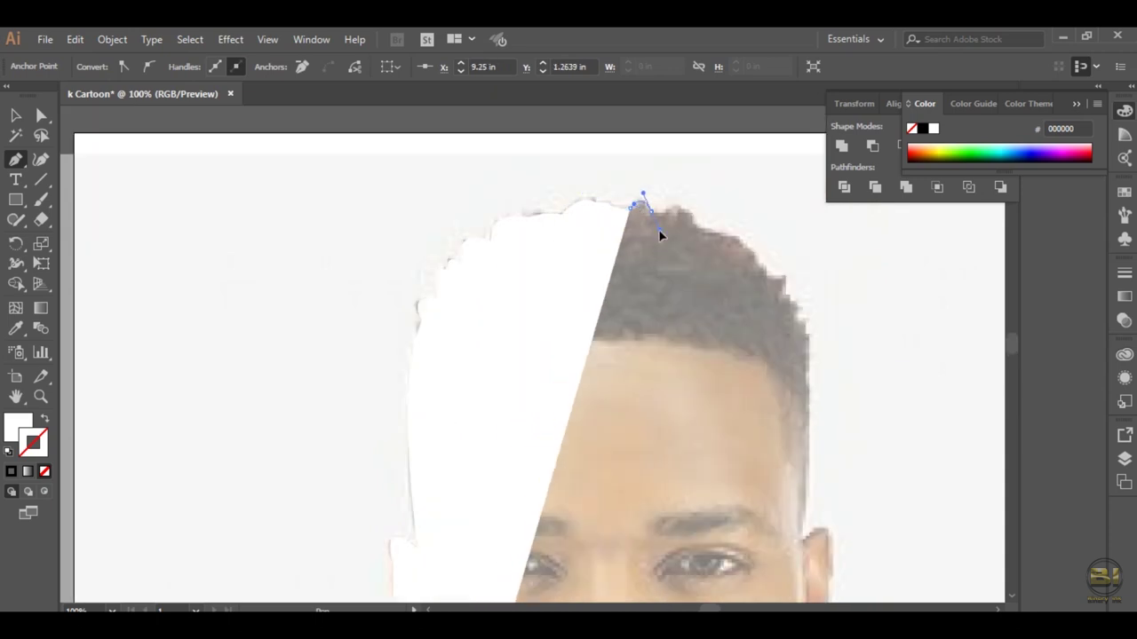
left_click(698, 228)
left_click(762, 272)
left_click_drag(782, 296, 773, 327)
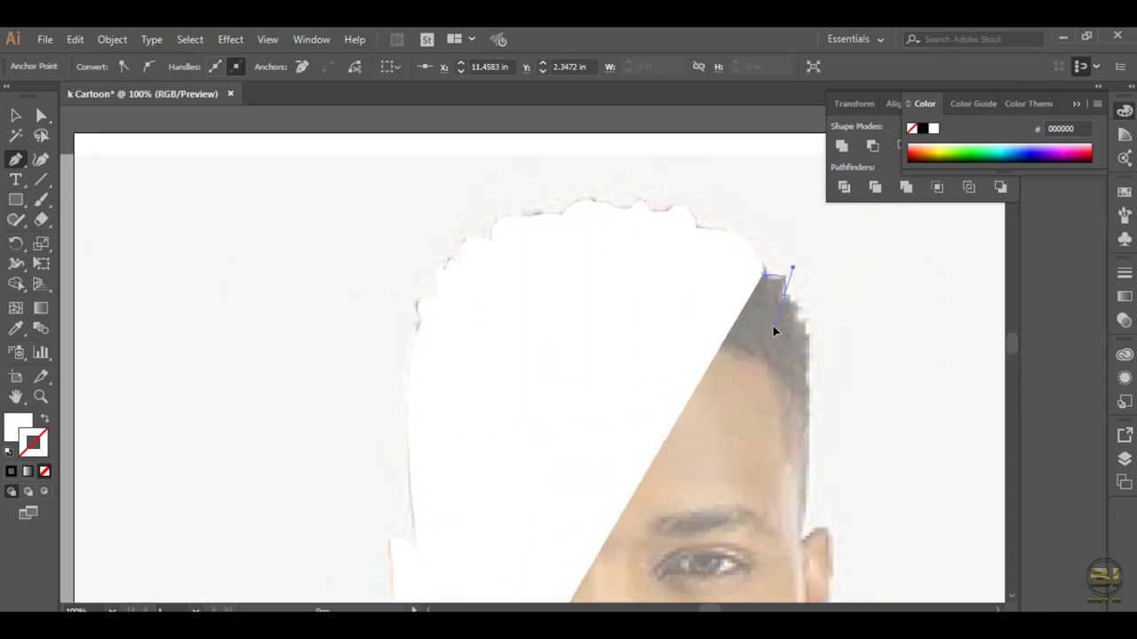
Step: Continue the outline down the right side of the head and along the jaw under the beard
left_click(806, 401)
scroll(809, 411, "down", 4)
left_click(779, 364)
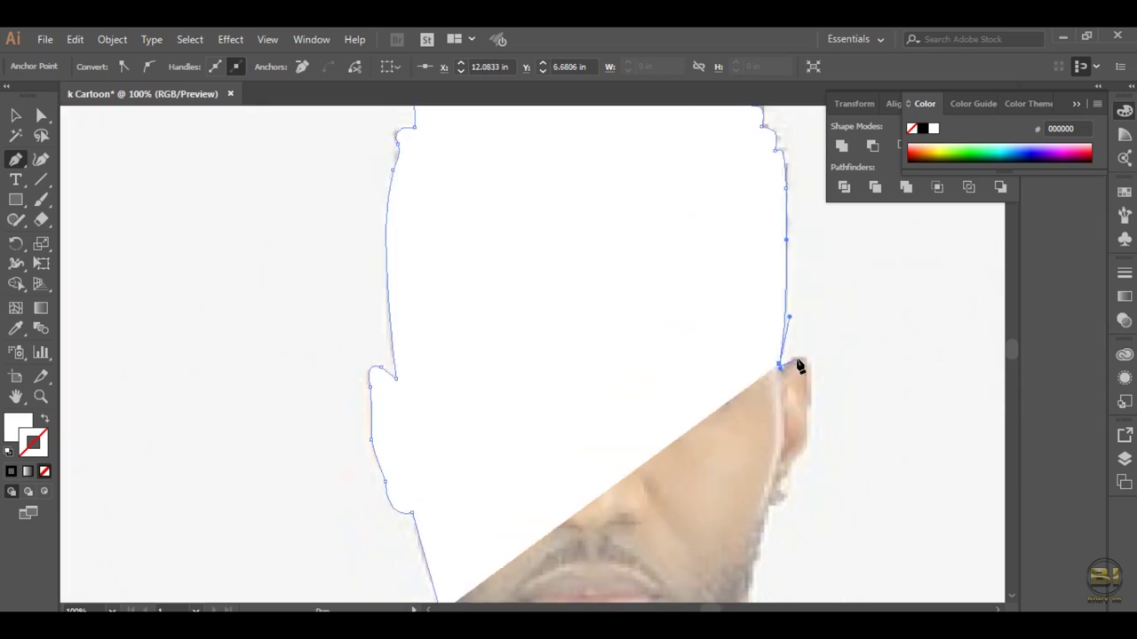
left_click(794, 468)
left_click_drag(766, 507, 768, 531)
scroll(738, 506, "down", 4)
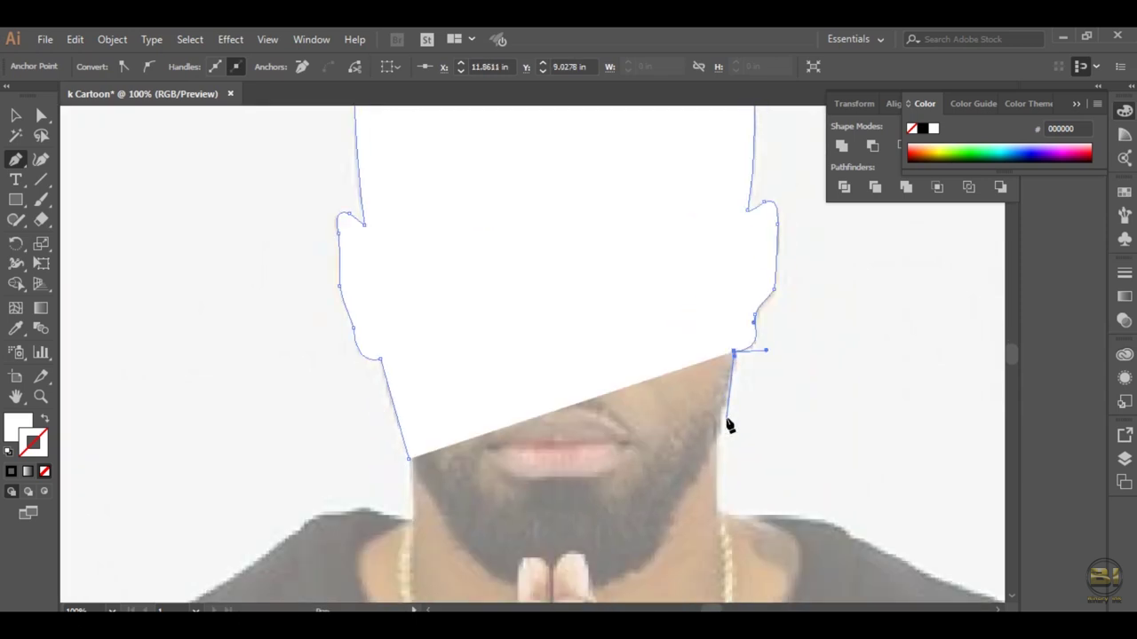
left_click_drag(718, 419, 701, 471)
scroll(701, 471, "down", 4)
left_click(655, 382)
left_click(576, 430)
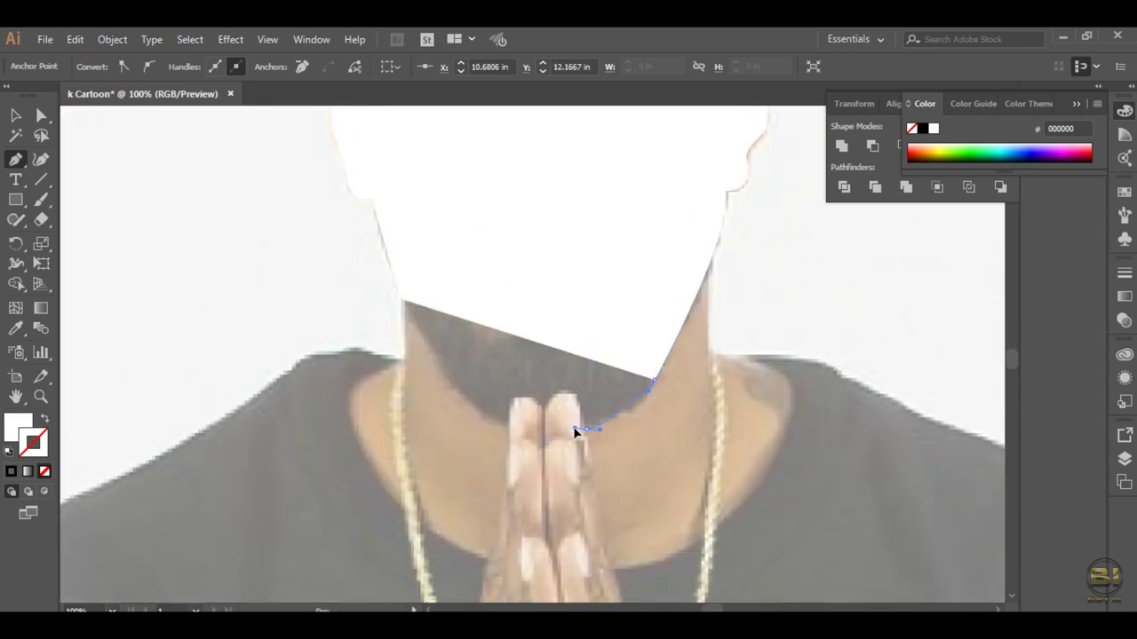
Step: Give the face outline no fill and a black 3 pt stroke
key("shift+x")
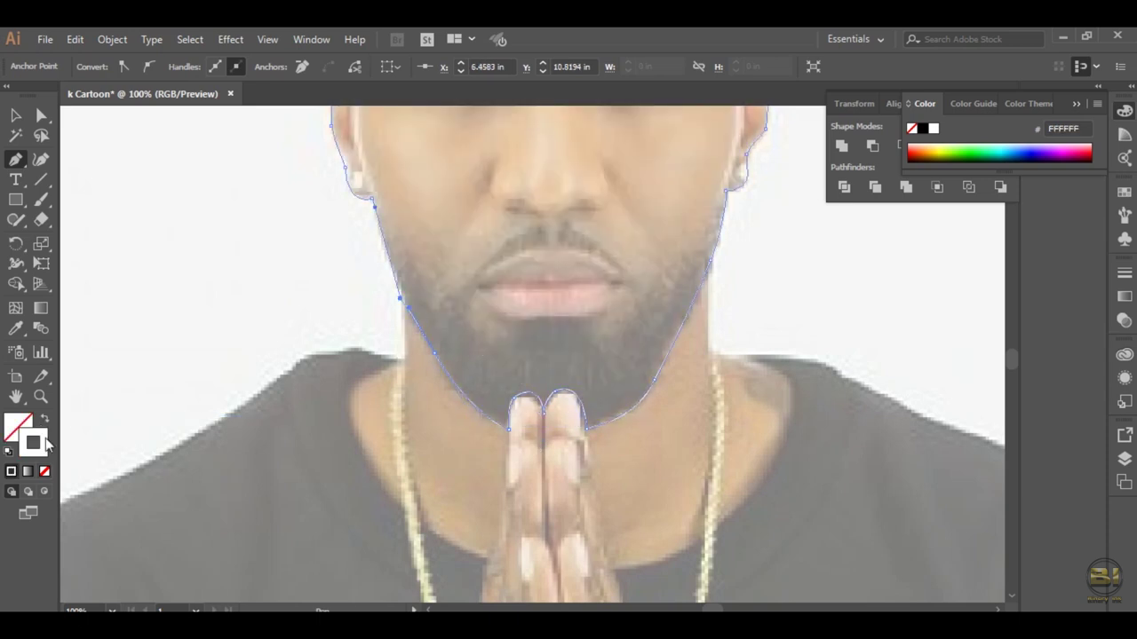
key("v")
left_click(342, 67)
left_click(284, 115)
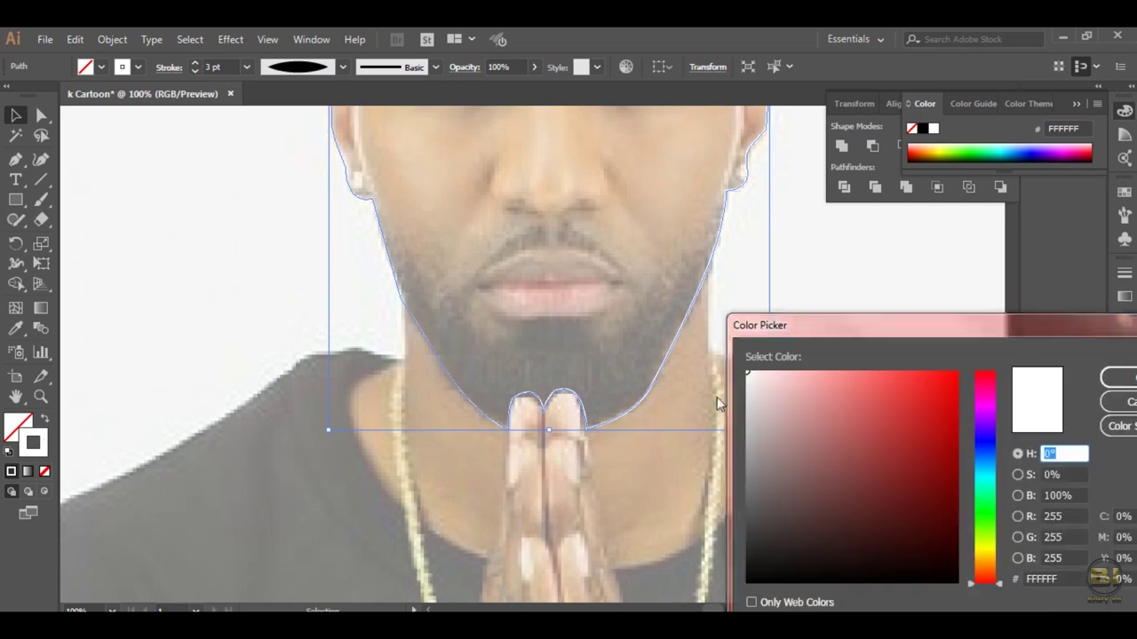
key("Escape")
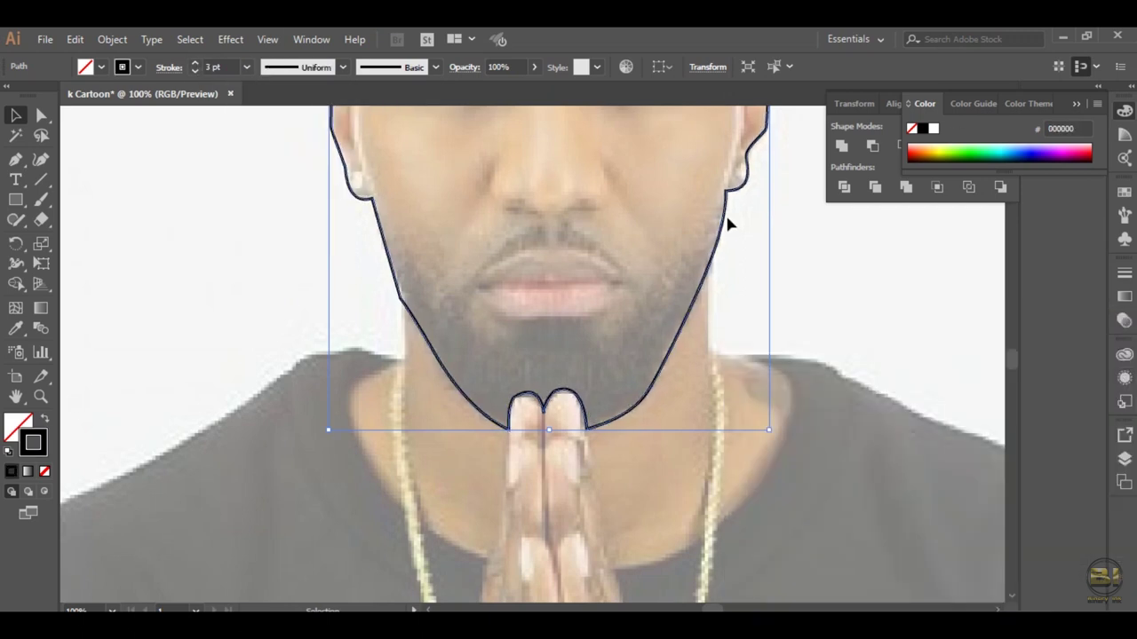
Step: Draw the curved hairline path across the forehead
left_click(726, 225)
scroll(684, 449, "up", 5)
left_click_drag(361, 255, 360, 241)
left_click_drag(364, 172, 376, 158)
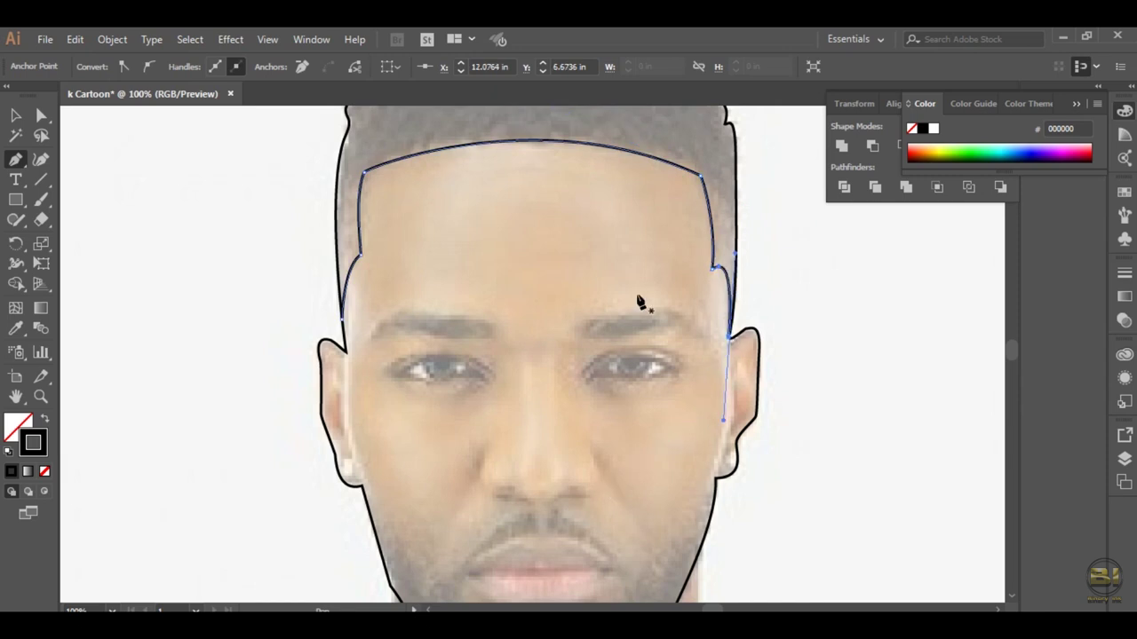
scroll(710, 444, "down", 3)
Step: Outline the right side of the neck and collar, and start the left collar
left_click(719, 431)
left_click(716, 524)
scroll(764, 542, "down", 3)
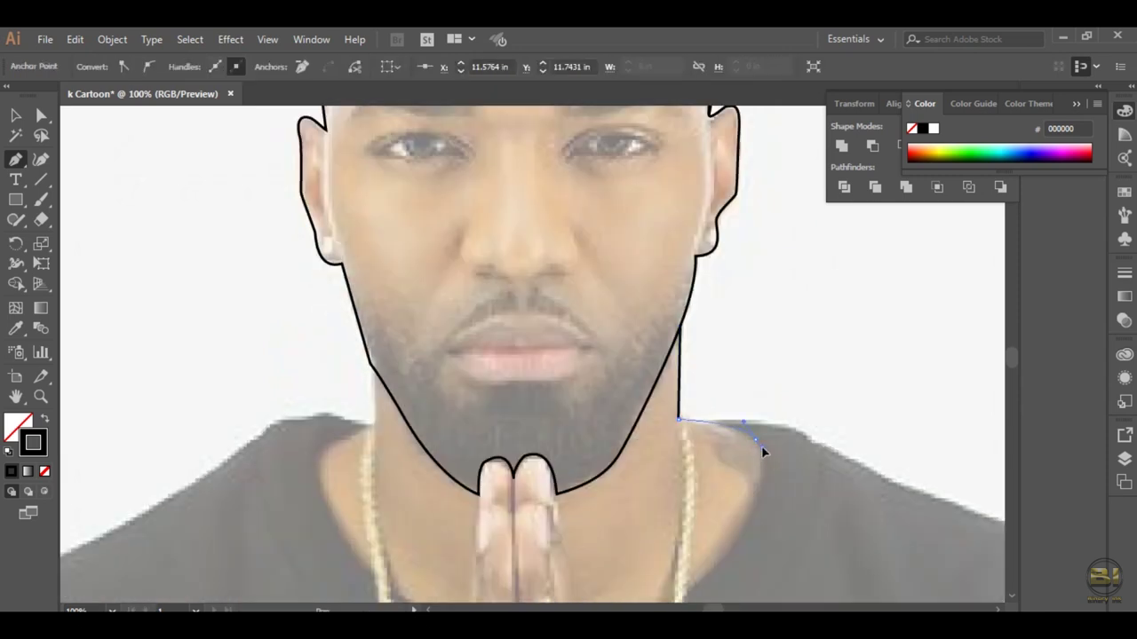
scroll(762, 453, "down", 2)
left_click_drag(724, 437, 657, 513)
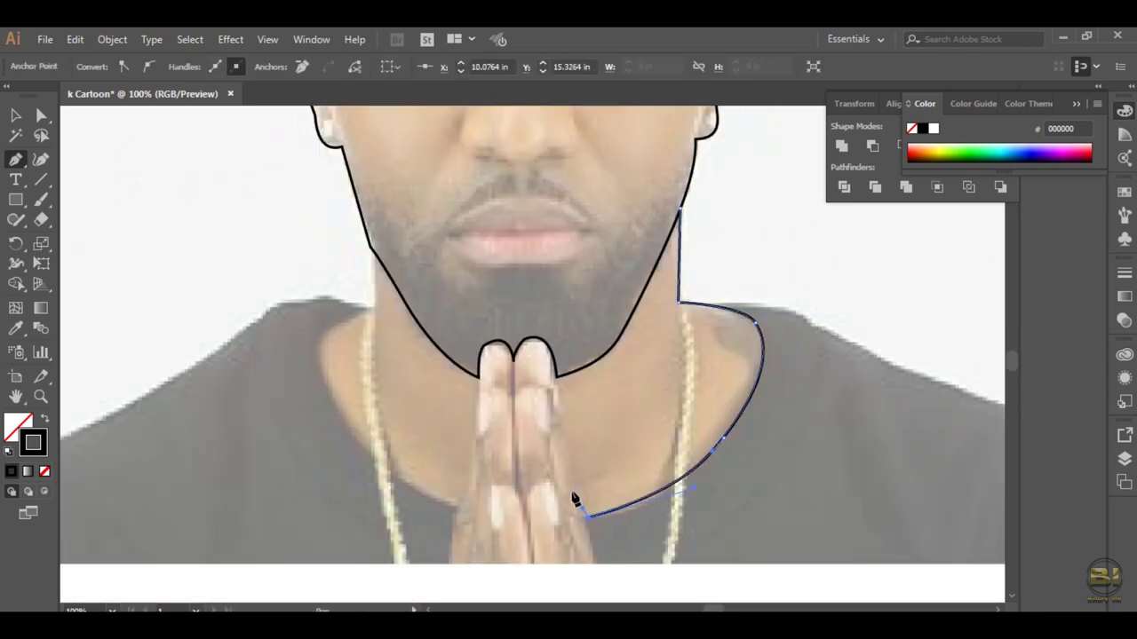
left_click(370, 249)
left_click(375, 307)
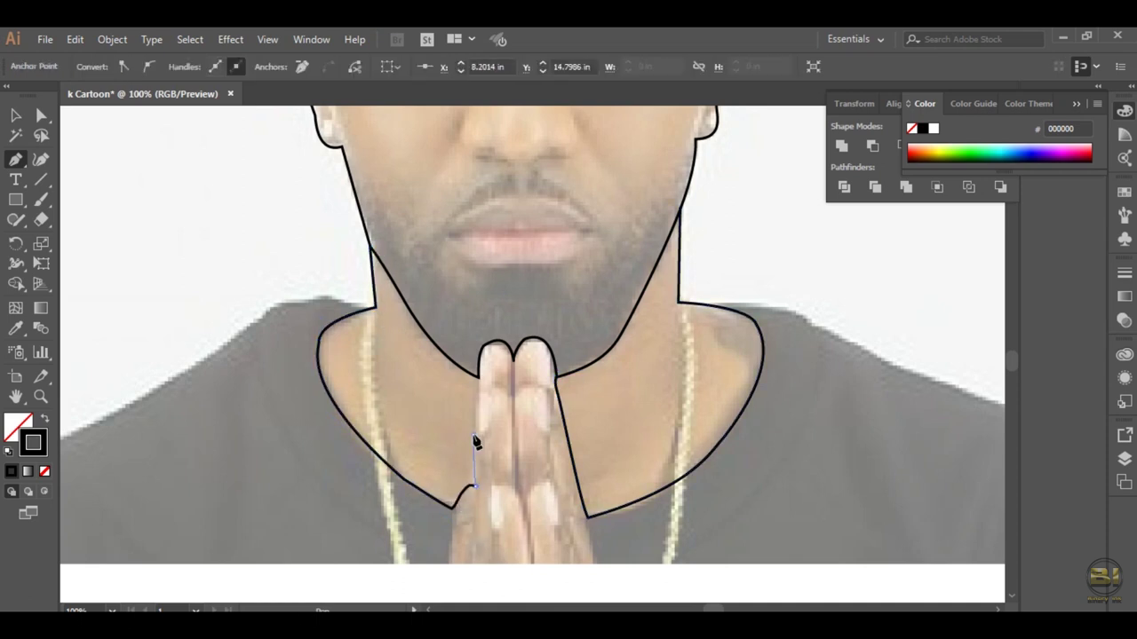
Step: Curve the left shoulder outline along the top of the shoulder
scroll(578, 299, "up", 3)
scroll(521, 465, "down", 5)
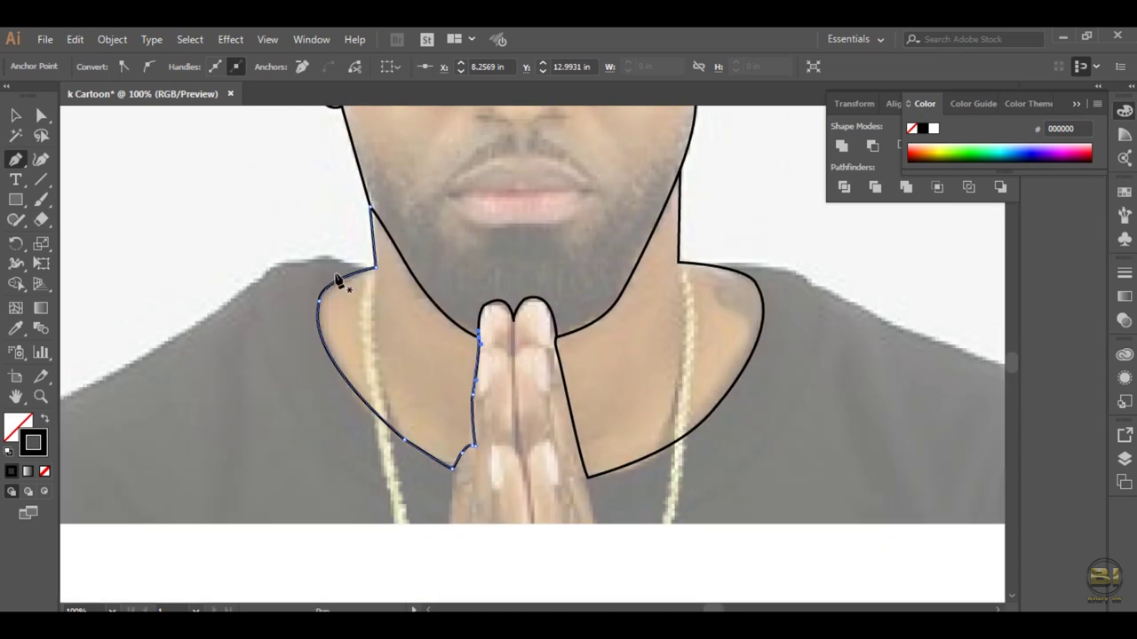
scroll(430, 437, "left", 6)
left_click(430, 430)
left_click_drag(507, 373, 552, 364)
left_click_drag(721, 239, 730, 218)
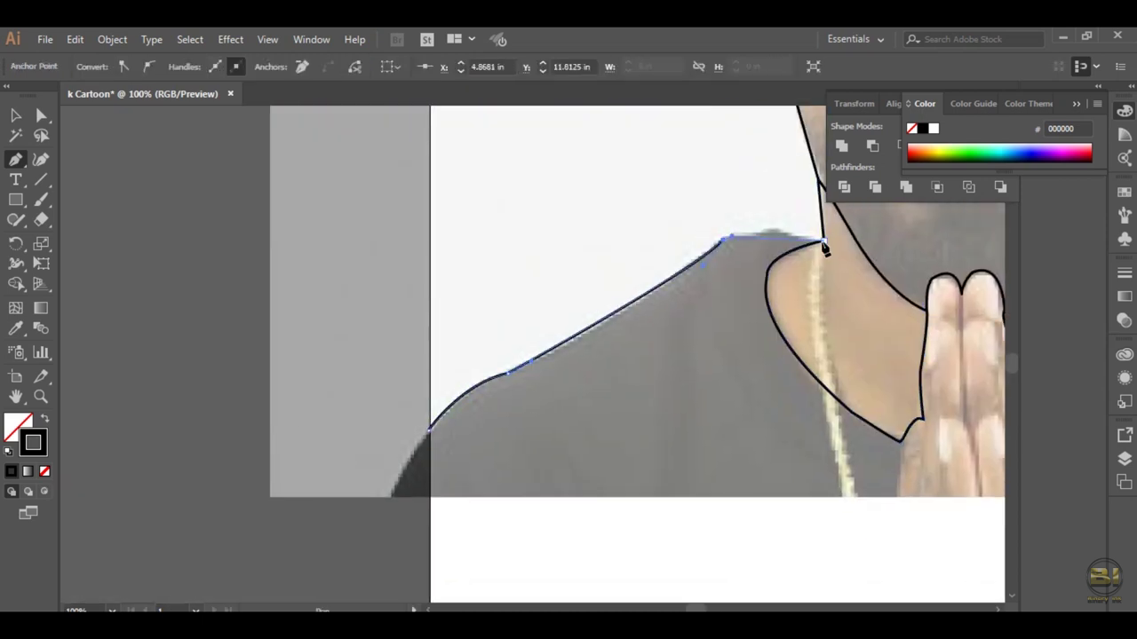
Step: Begin the right shoulder outline and close the left shoulder shape along its bottom edge
scroll(797, 247, "right", 10)
left_click(557, 265)
left_click(780, 341)
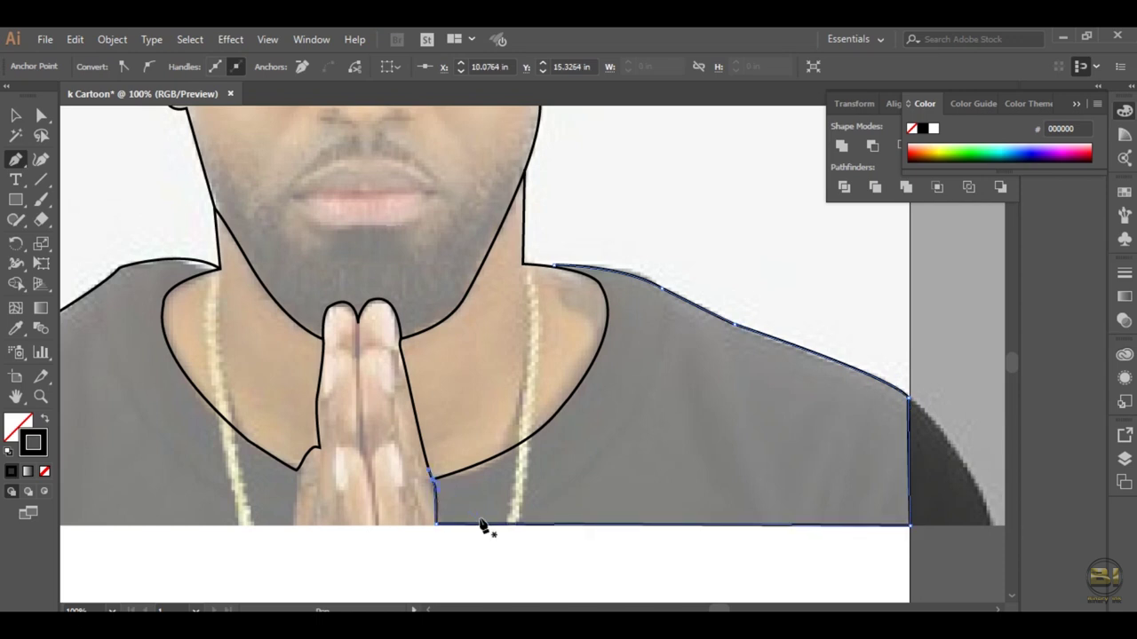
scroll(176, 491, "left", 10)
left_click(637, 501)
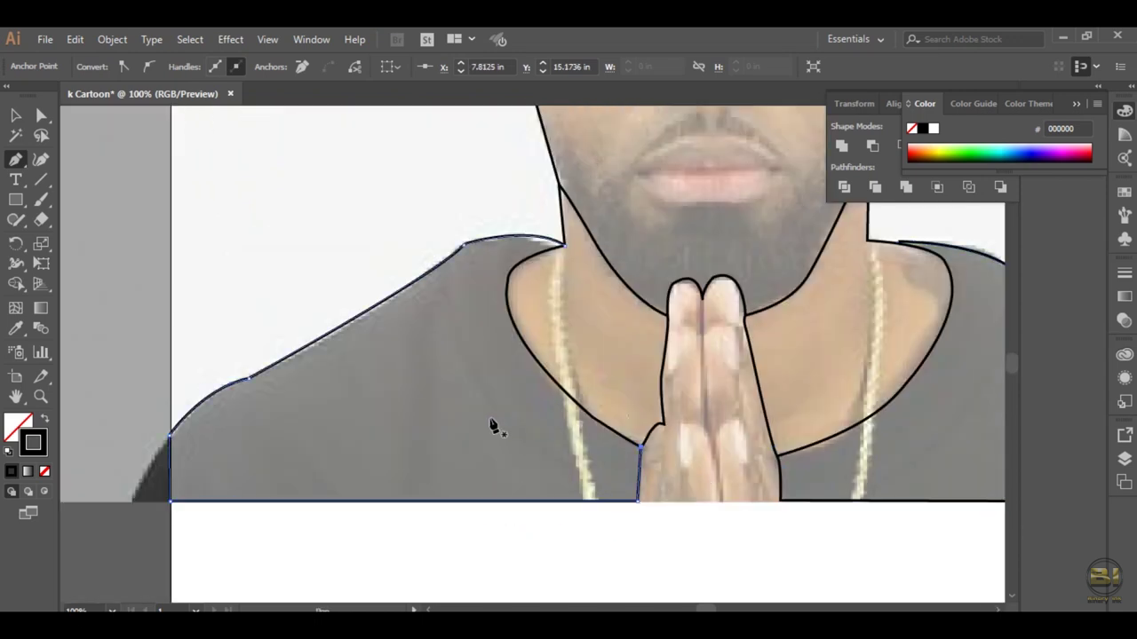
left_click(511, 404, "ctrl")
scroll(510, 404, "right", 10)
left_click(793, 342)
Step: Extend the right shoulder edge down and draw wavy drips toward the shirt's centre
left_click(793, 468)
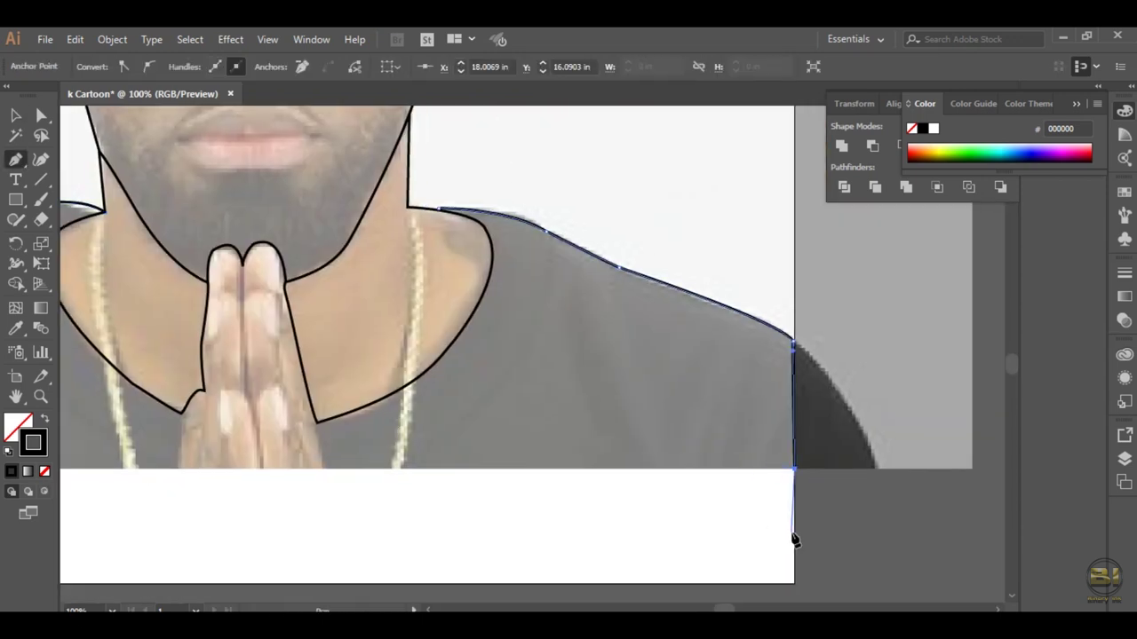
left_click_drag(758, 486, 761, 446)
left_click_drag(718, 520, 717, 455)
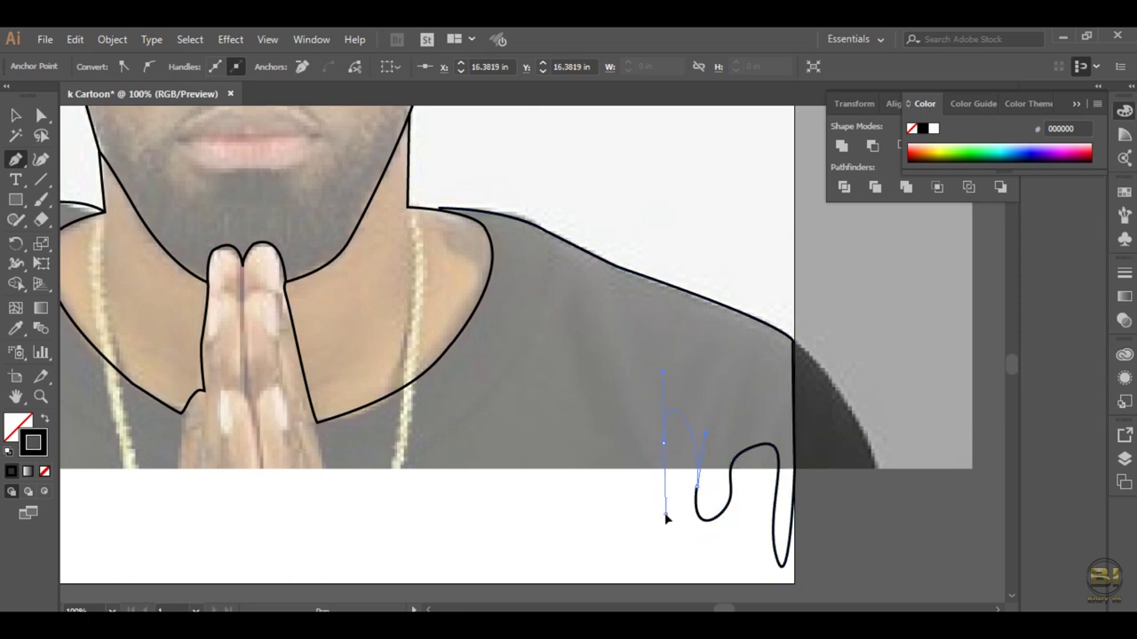
mouse_move(666, 518)
left_mouse_down()
mouse_move(654, 452)
mouse_move(620, 441)
left_mouse_up()
left_click(572, 495)
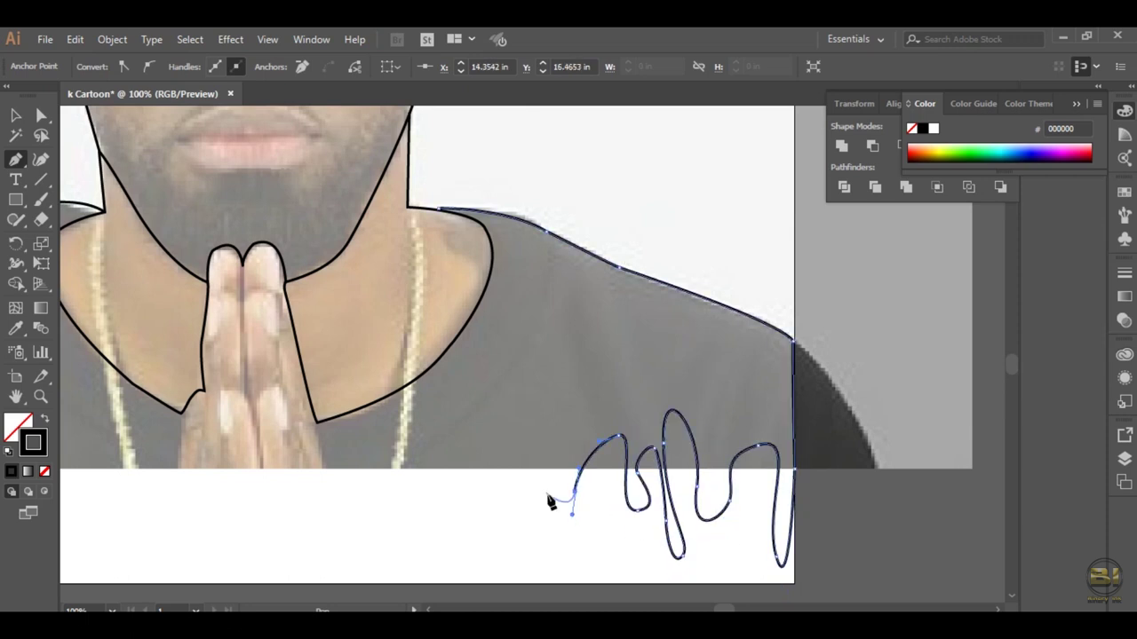
left_click_drag(376, 579, 369, 469)
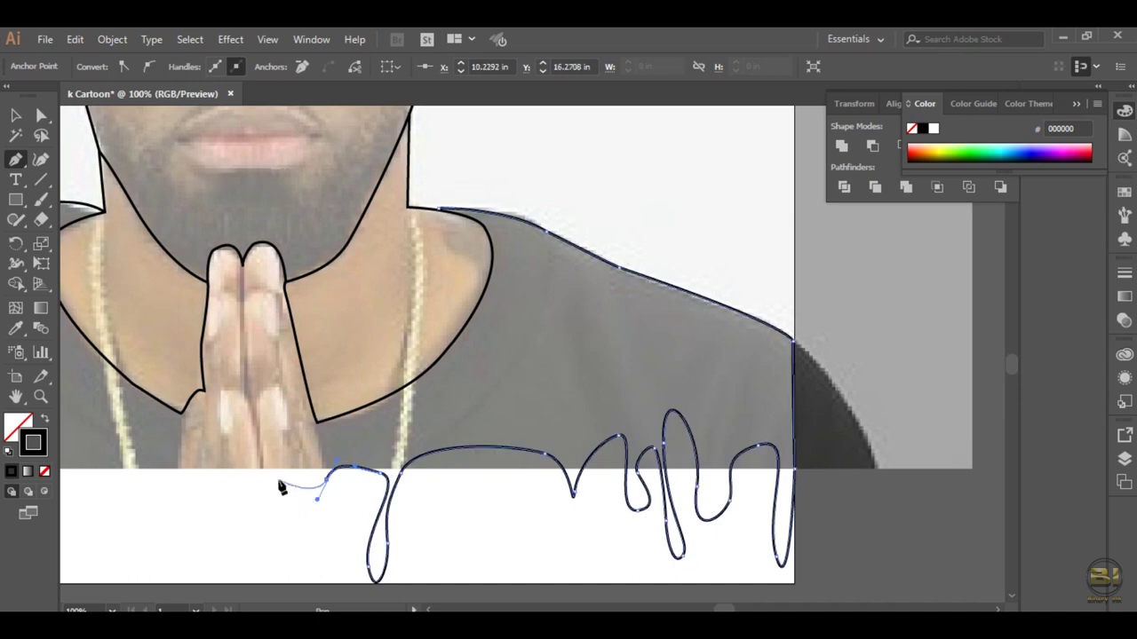
Step: Continue the drips leftward and curve the path up to the left edge to finish it
left_click_drag(229, 464, 233, 487)
left_click_drag(250, 557, 244, 573)
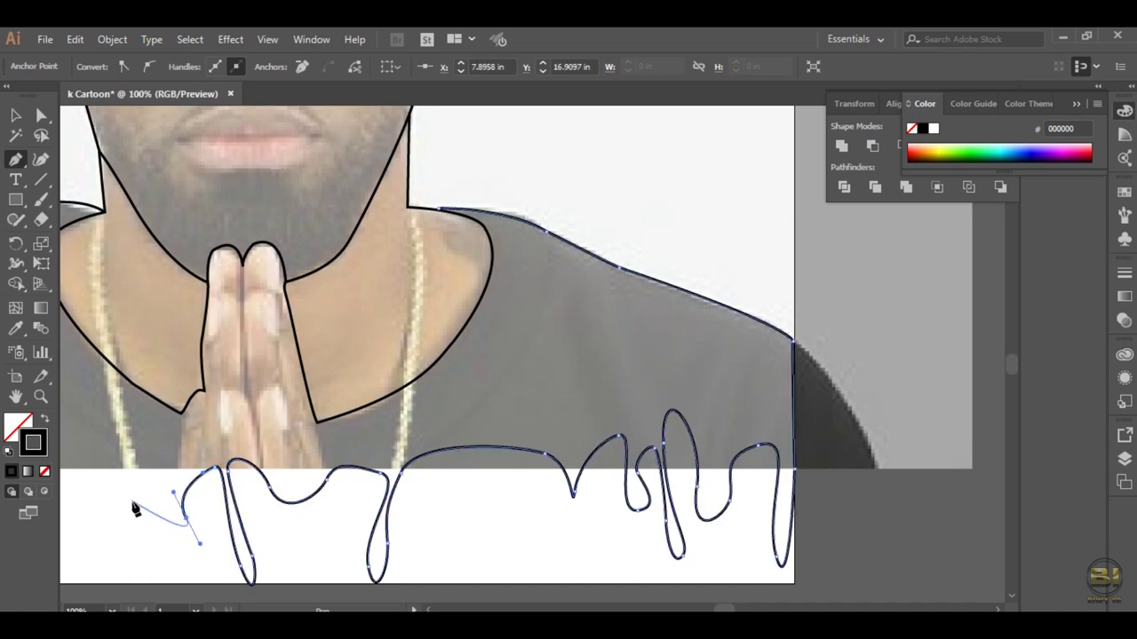
mouse_move(152, 533)
left_mouse_down()
mouse_move(168, 464)
mouse_move(373, 439)
left_mouse_up()
left_click_drag(413, 493, 404, 446)
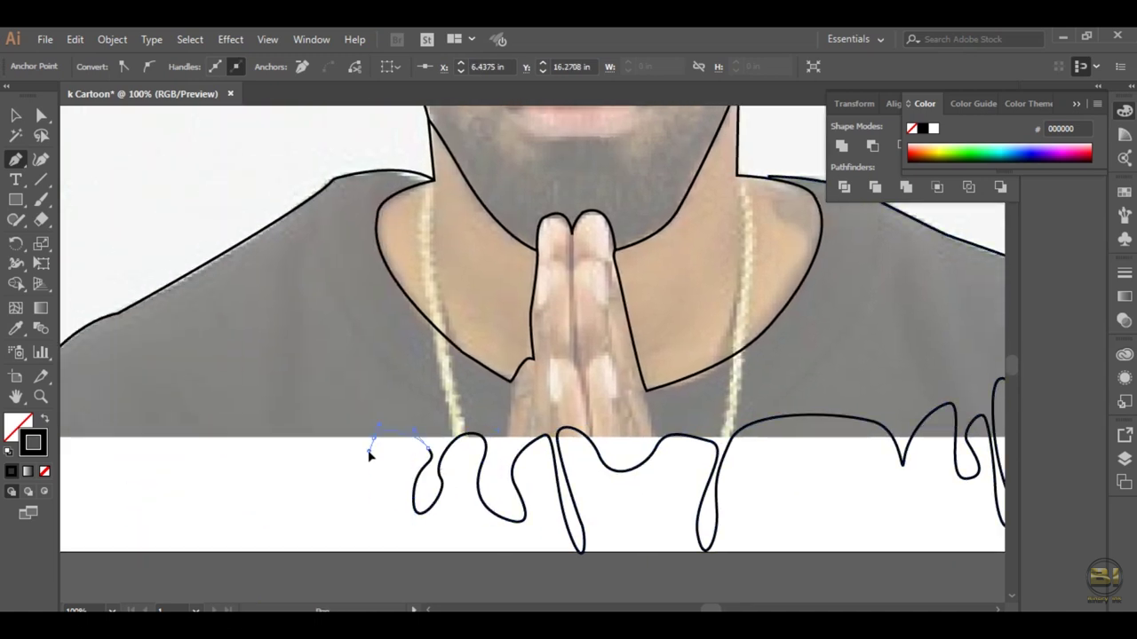
mouse_move(165, 444)
left_mouse_down()
mouse_move(278, 474)
mouse_move(275, 459)
left_mouse_up()
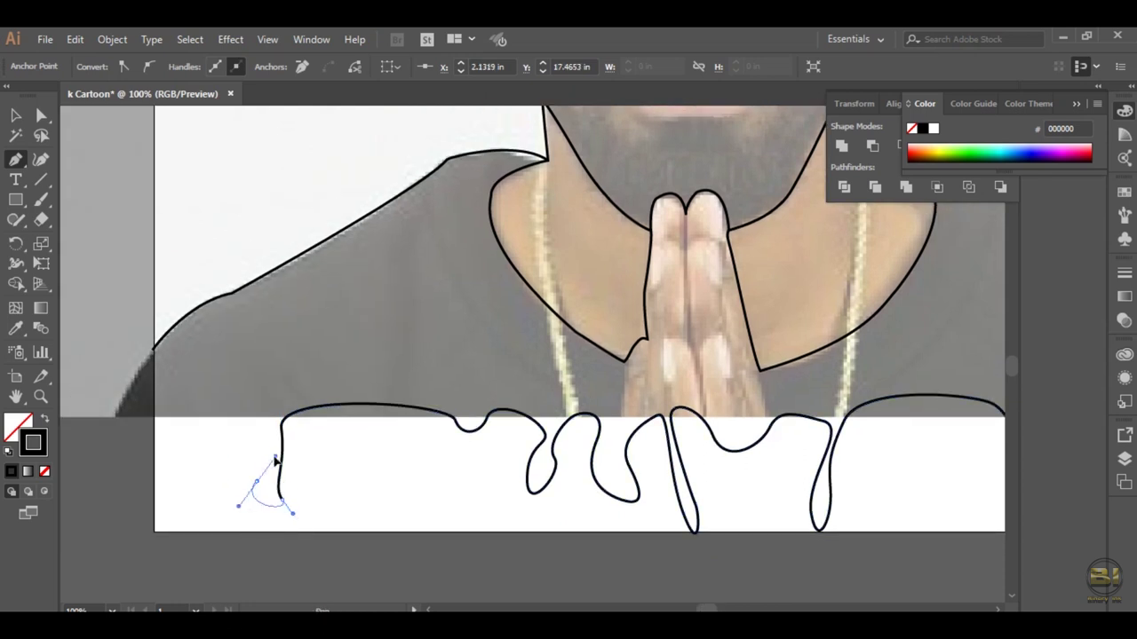
left_click_drag(153, 347, 437, 404)
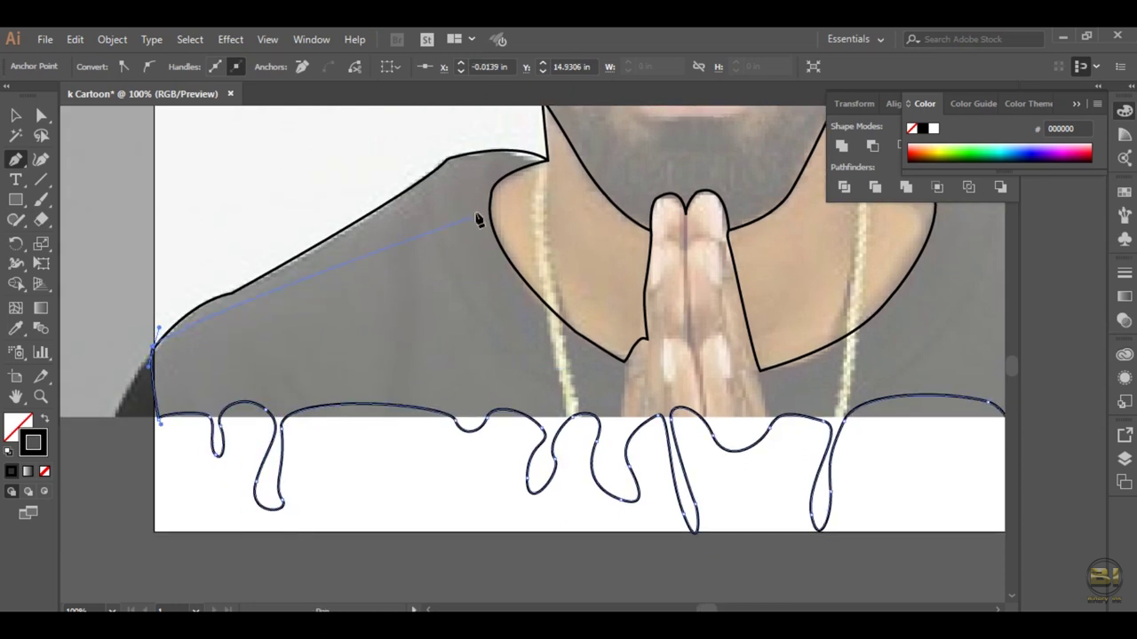
left_click(631, 444, "ctrl")
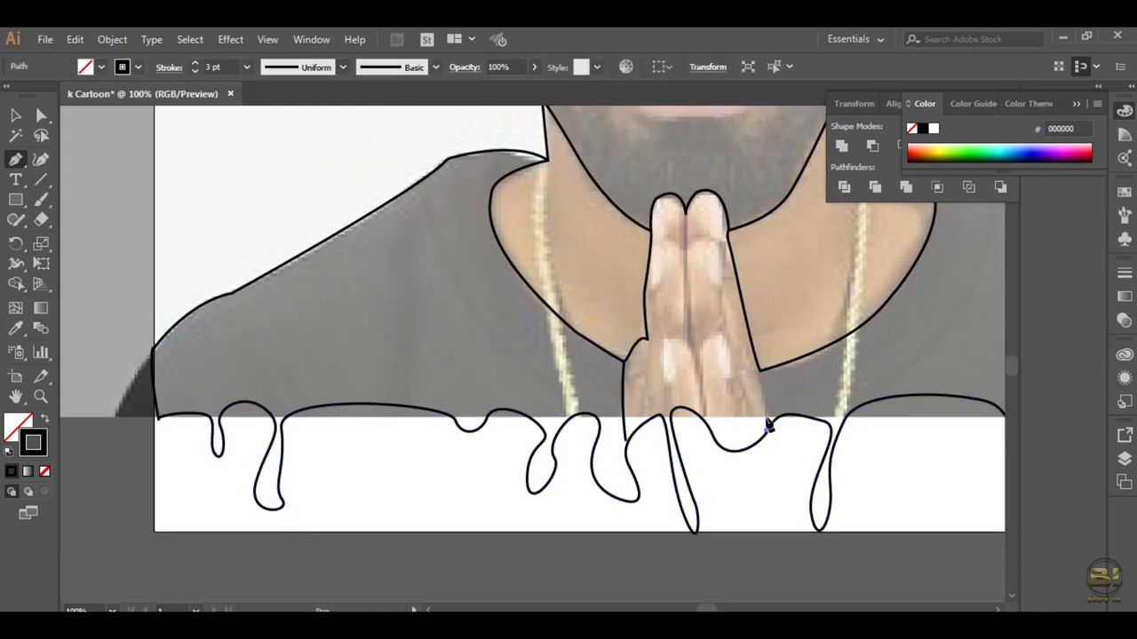
Step: Outline the first fingers of the praying hands with curved black lines
left_click(701, 418)
left_click_drag(679, 336, 664, 346)
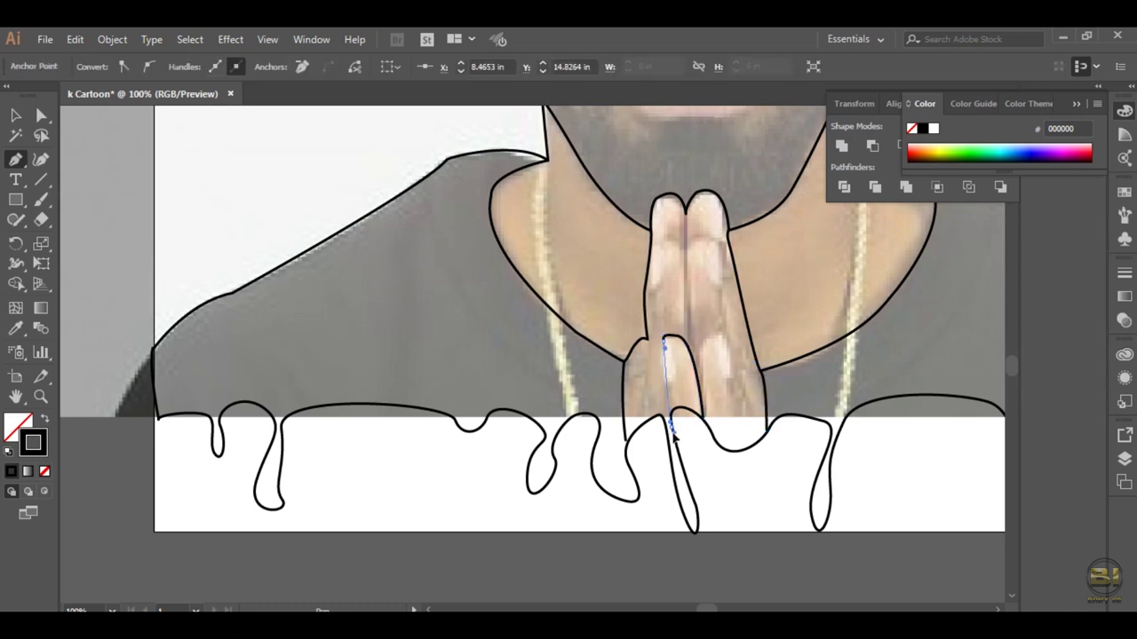
left_click(702, 416)
left_click(706, 337)
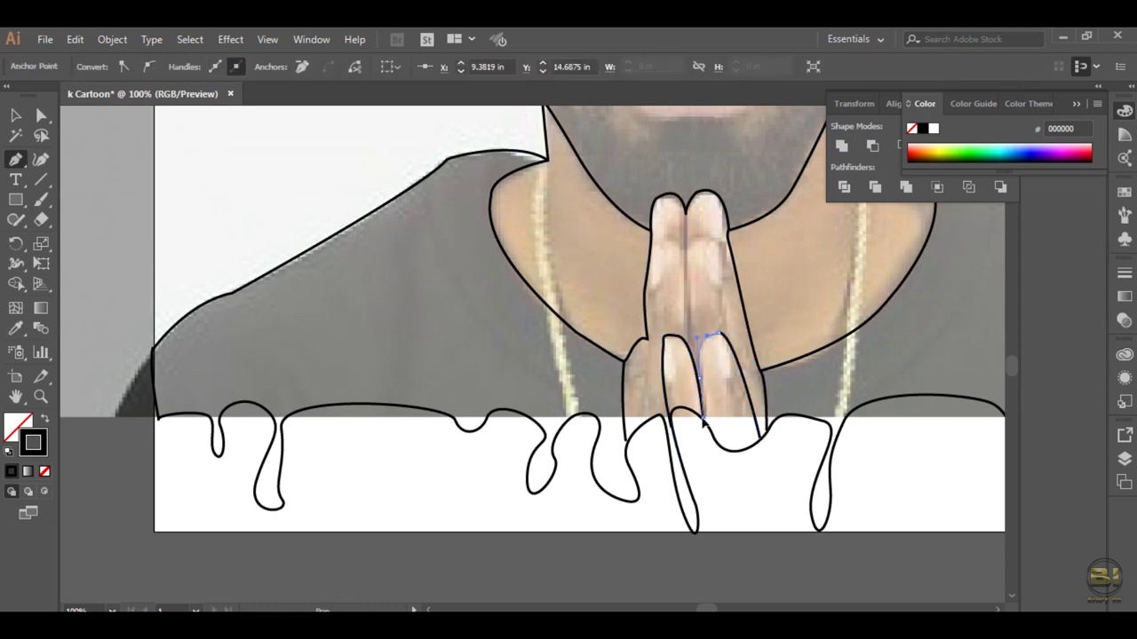
left_click(688, 346)
left_click_drag(651, 244, 625, 264)
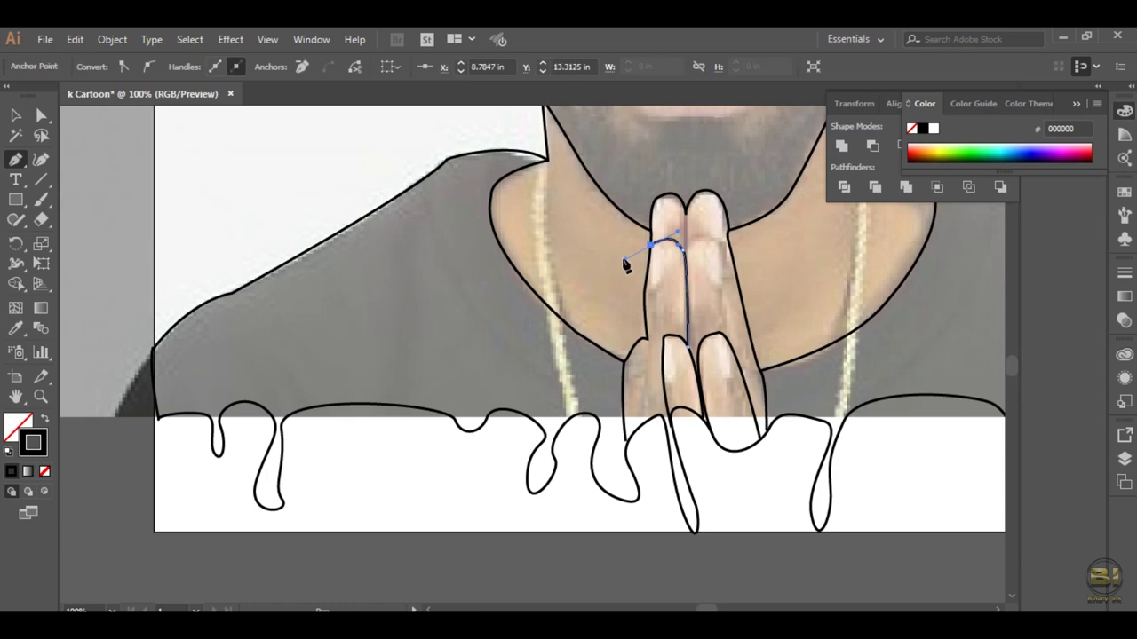
left_click(727, 339)
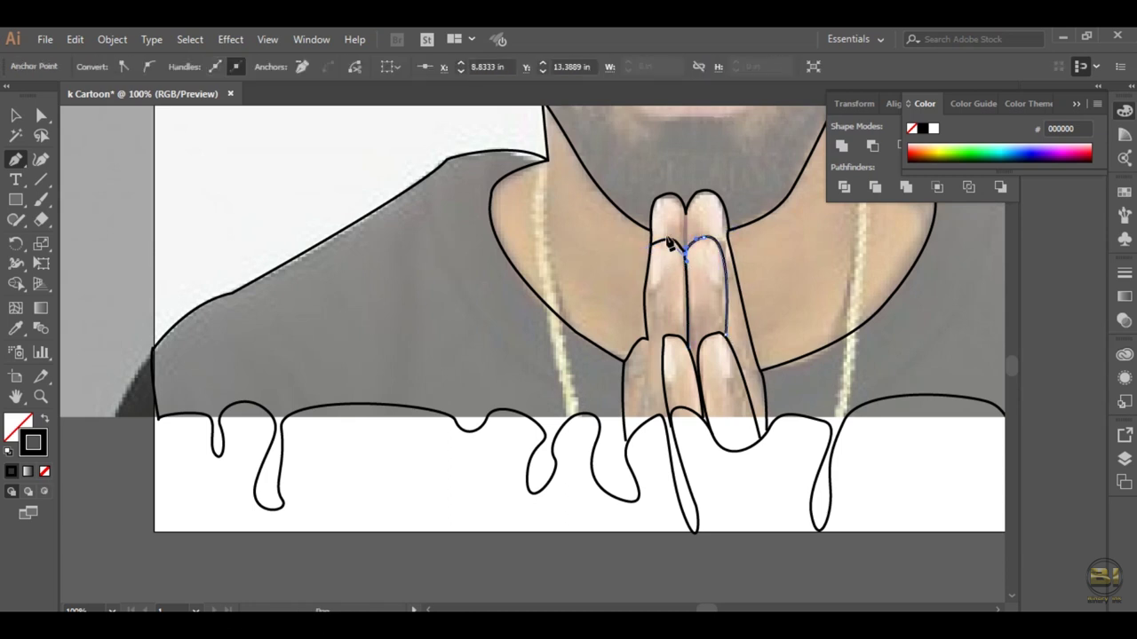
Step: Draw the right finger edge line down to the dripping shirt edge
key("ctrl+plus")
key("ctrl+plus")
key("ctrl+plus")
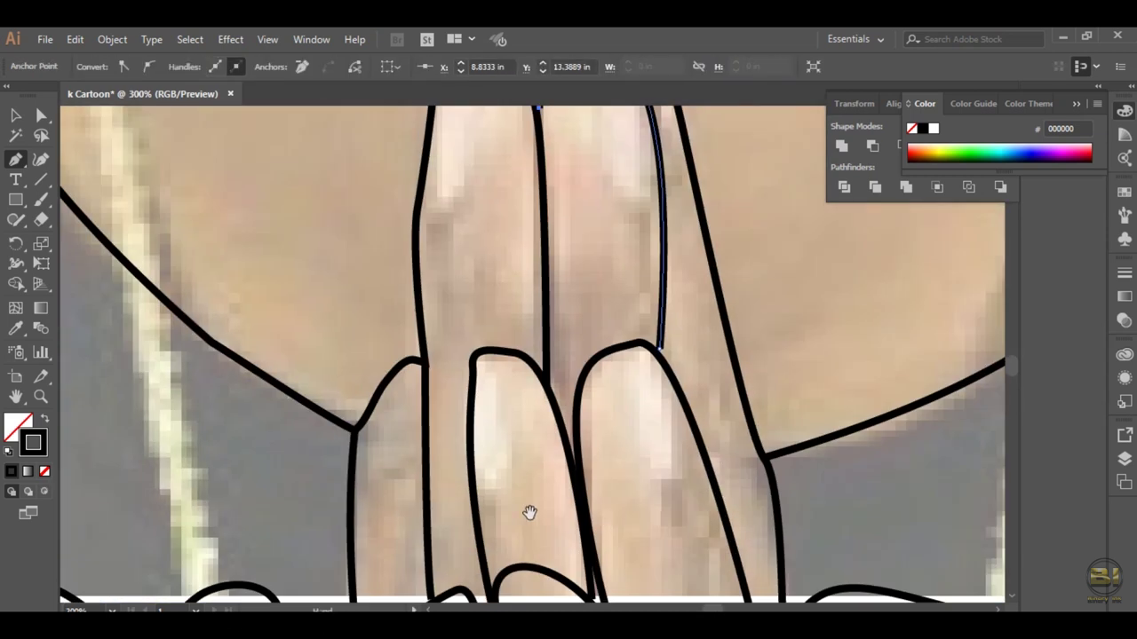
left_click_drag(529, 513, 485, 287)
left_click(725, 453, "ctrl")
left_click(736, 414, "ctrl")
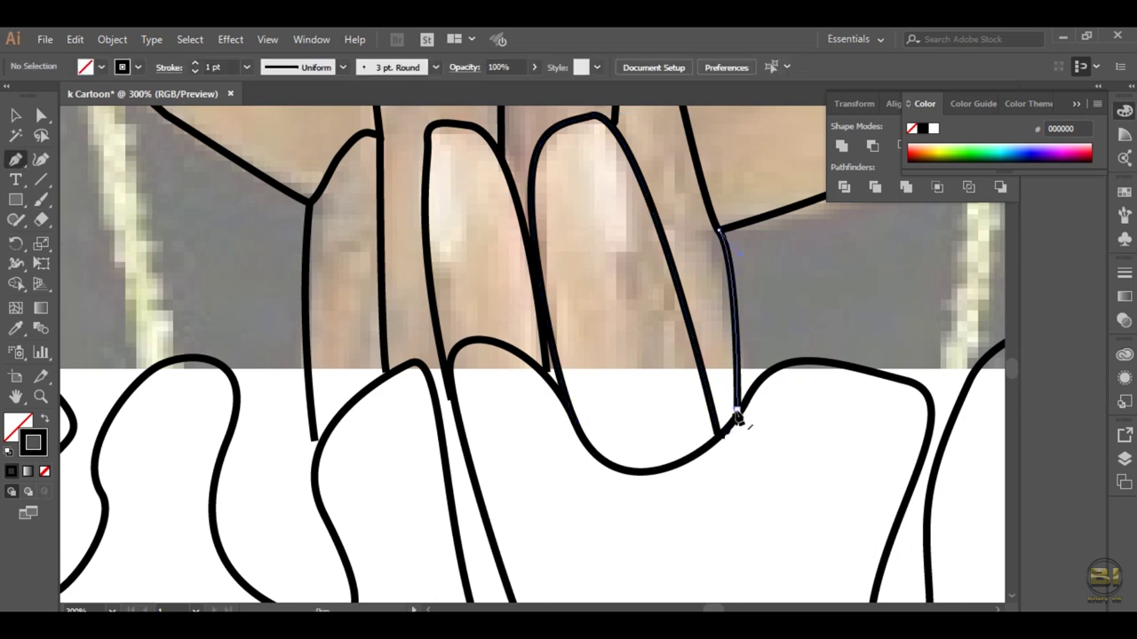
left_click_drag(548, 377, 594, 316)
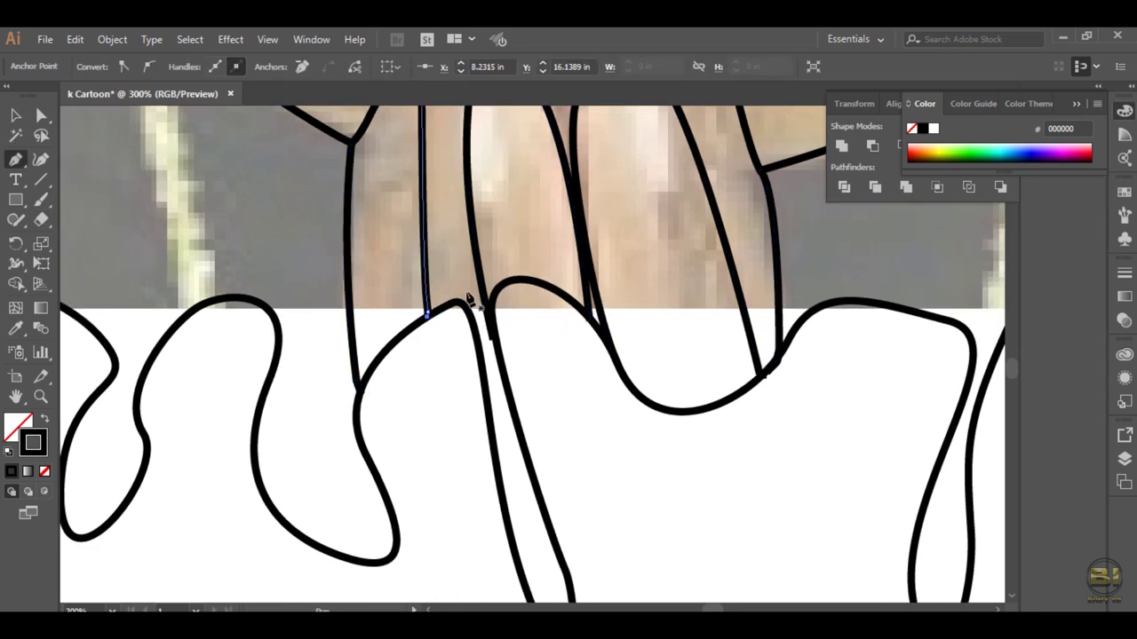
key("ctrl+0")
key("ctrl+plus")
key("ctrl+plus")
Step: Draw the nose line with a width profile down to the nostril and give it a black fill
left_click(343, 68)
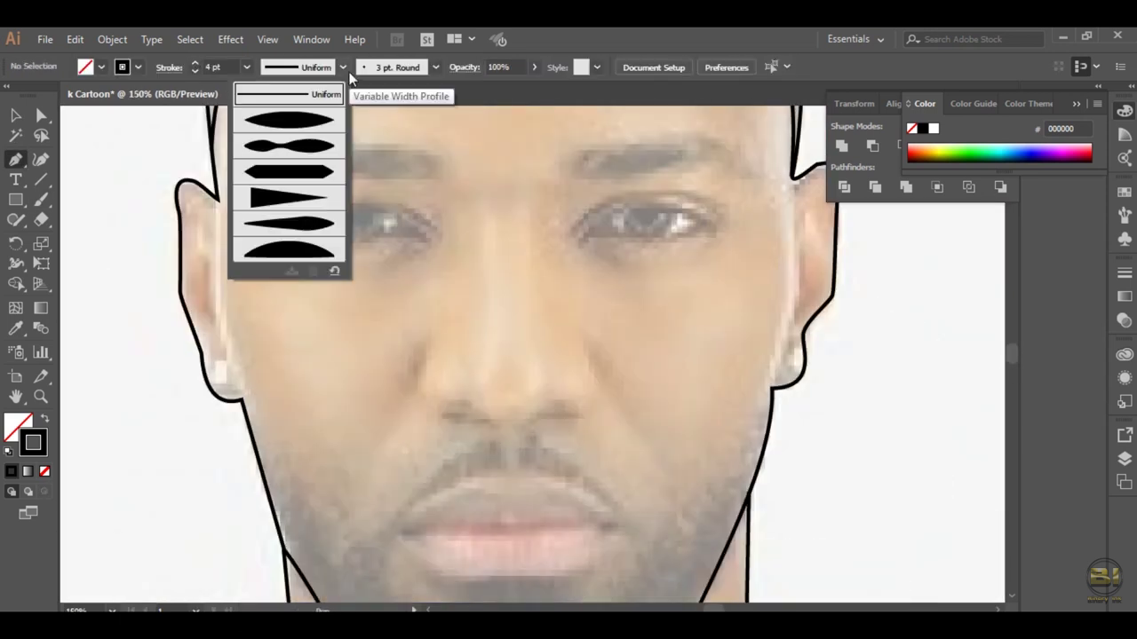
left_click(429, 331)
left_click_drag(440, 416, 506, 436)
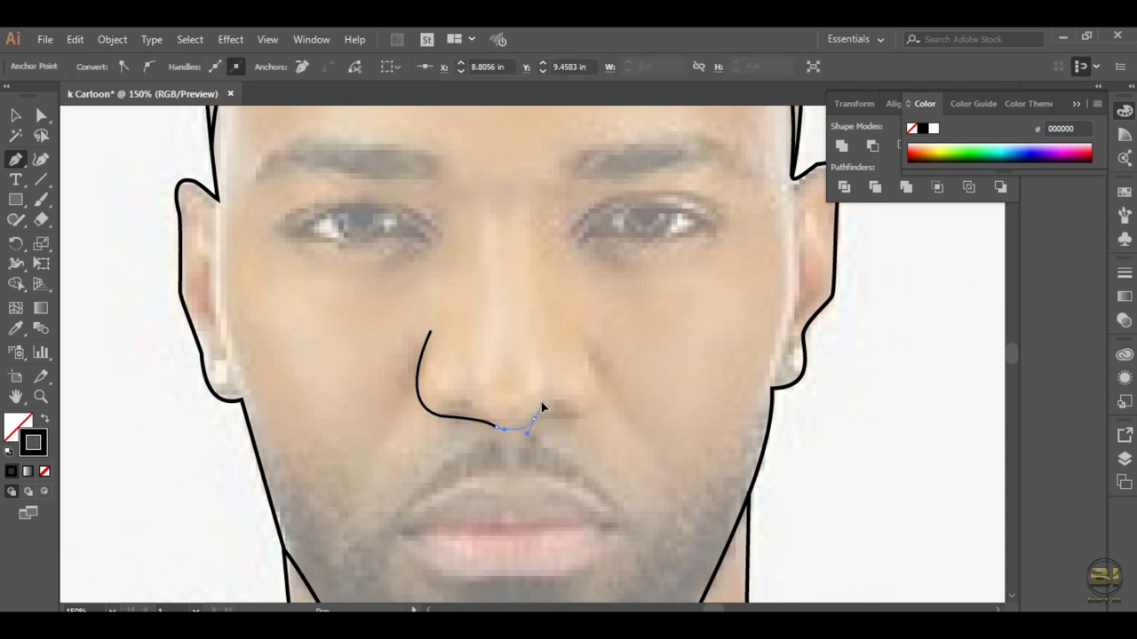
left_click_drag(563, 372, 576, 329)
key("ctrl+plus")
key("ctrl+plus")
key("ctrl+plus")
key("shift+x")
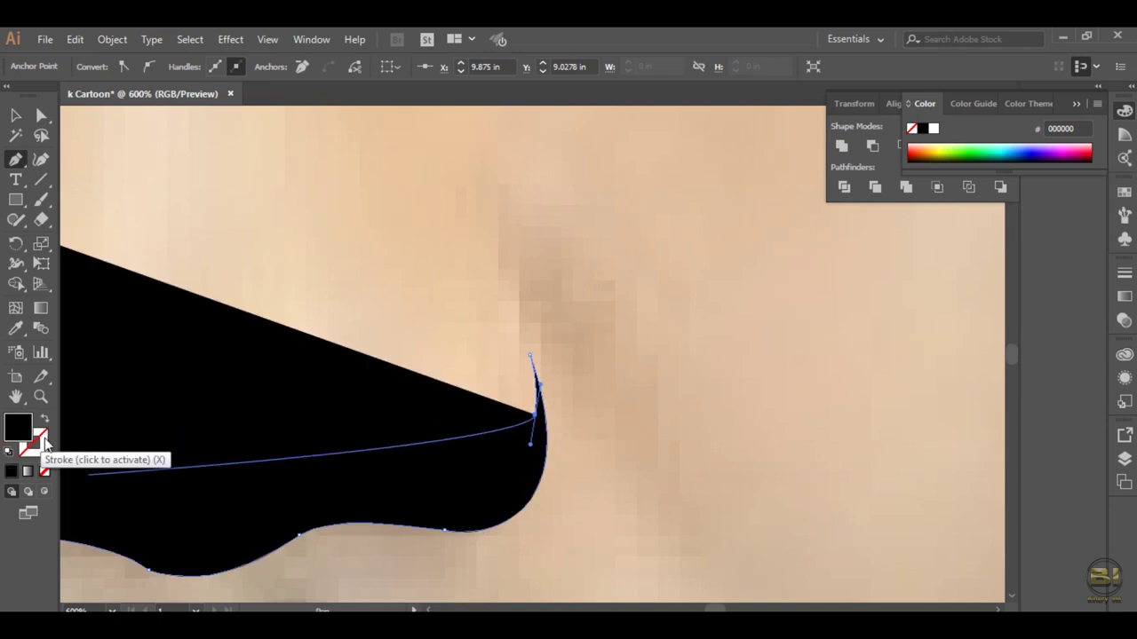
key("slash")
key("ctrl+z")
Step: Shape the nose into a tapered curve around the nostrils
left_click_drag(388, 513, 400, 377)
left_click_drag(267, 497, 355, 396)
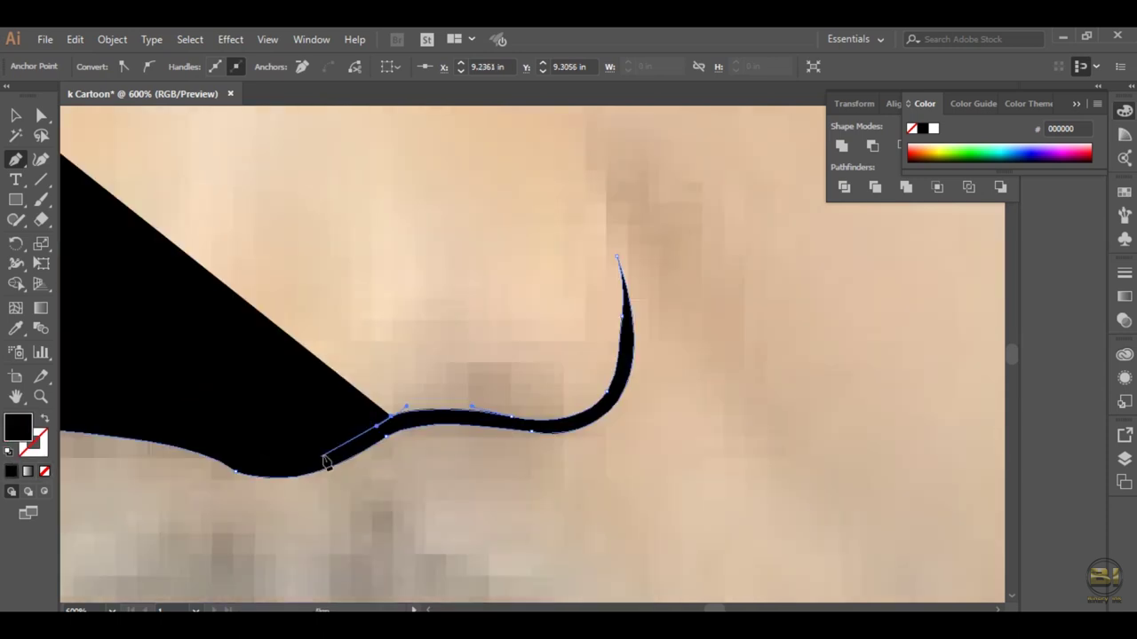
mouse_move(128, 430)
left_mouse_down()
mouse_move(222, 431)
mouse_move(350, 484)
left_mouse_up()
left_click_drag(196, 449, 202, 462)
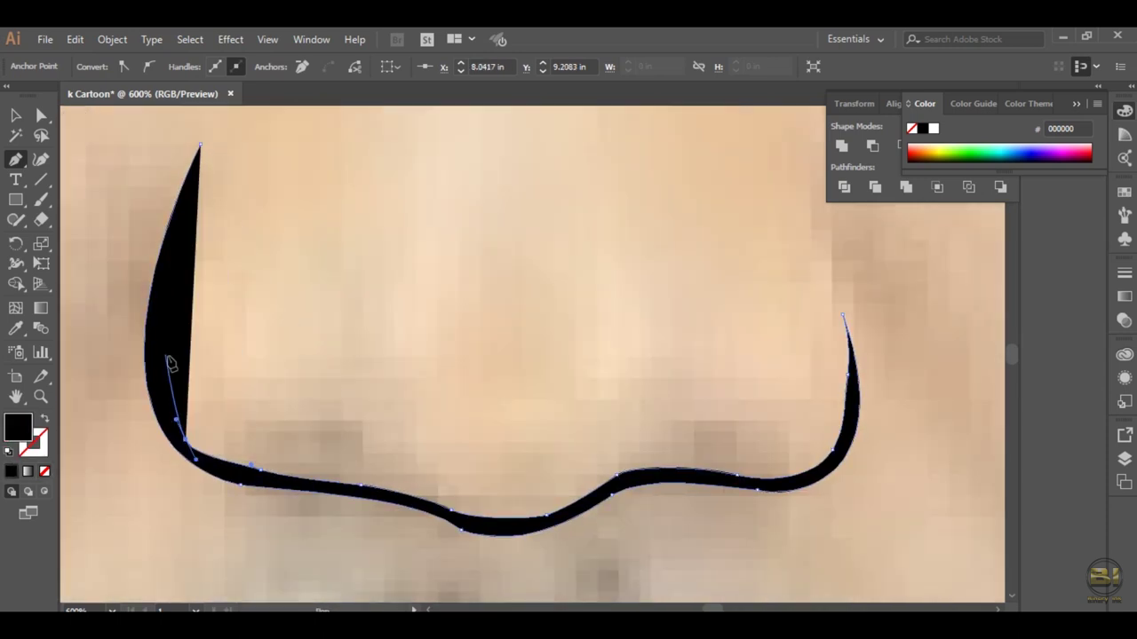
left_click(233, 462)
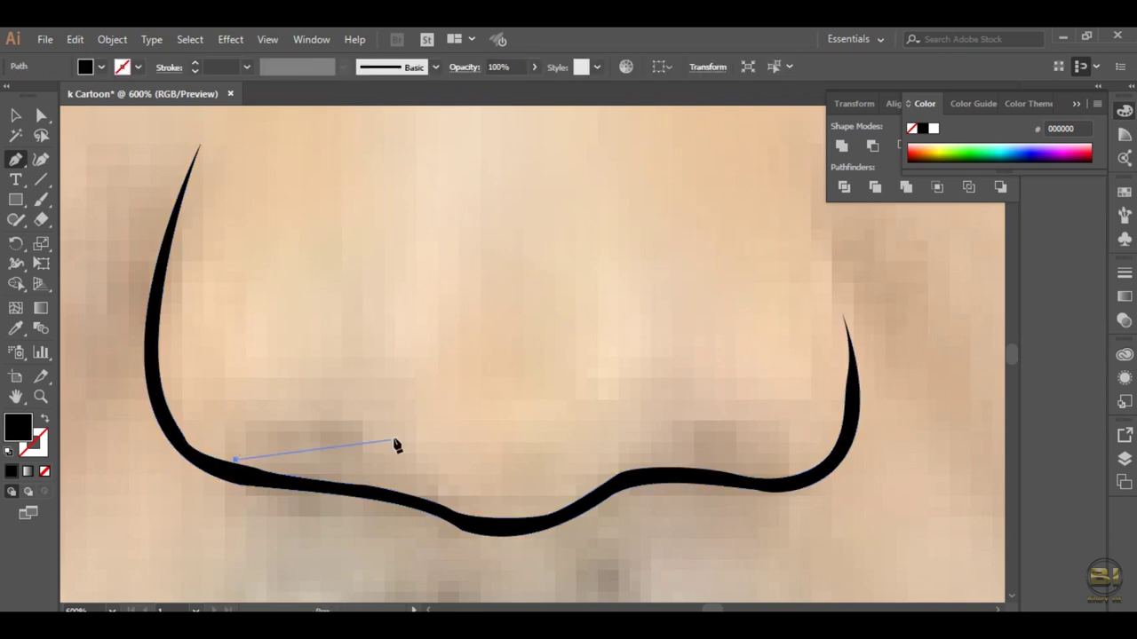
left_click_drag(464, 522, 330, 386)
left_click_drag(295, 481, 283, 488)
left_click_drag(621, 475, 518, 577)
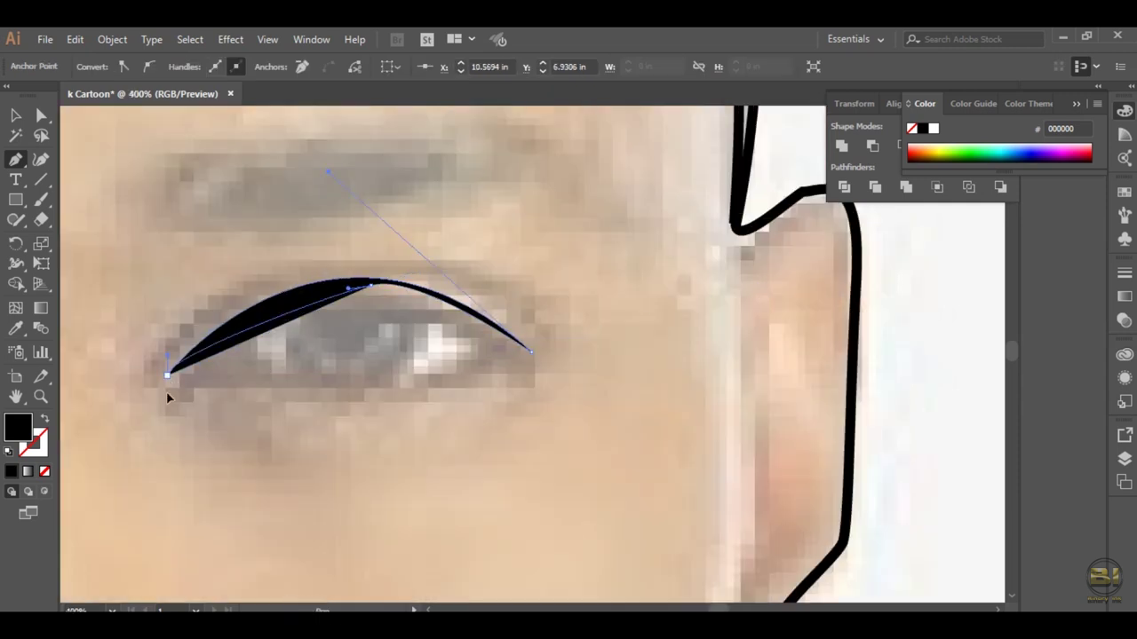
Step: Finish the upper eyelid, then draw and adjust the lower eyelid curve
key("v")
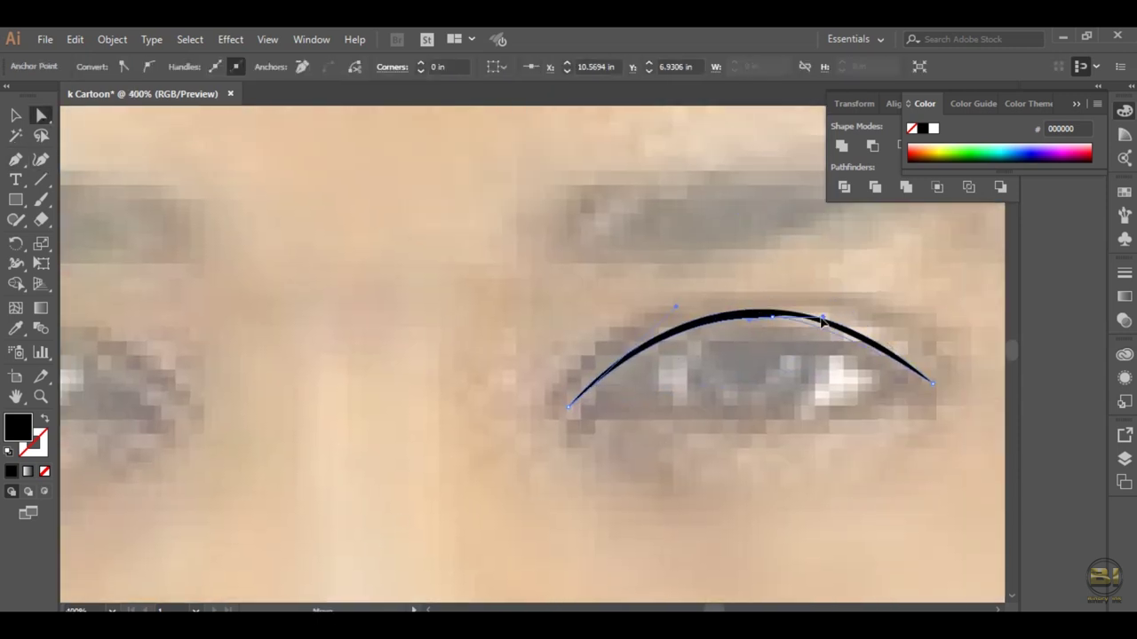
left_click(463, 315)
key("p")
left_click(568, 406)
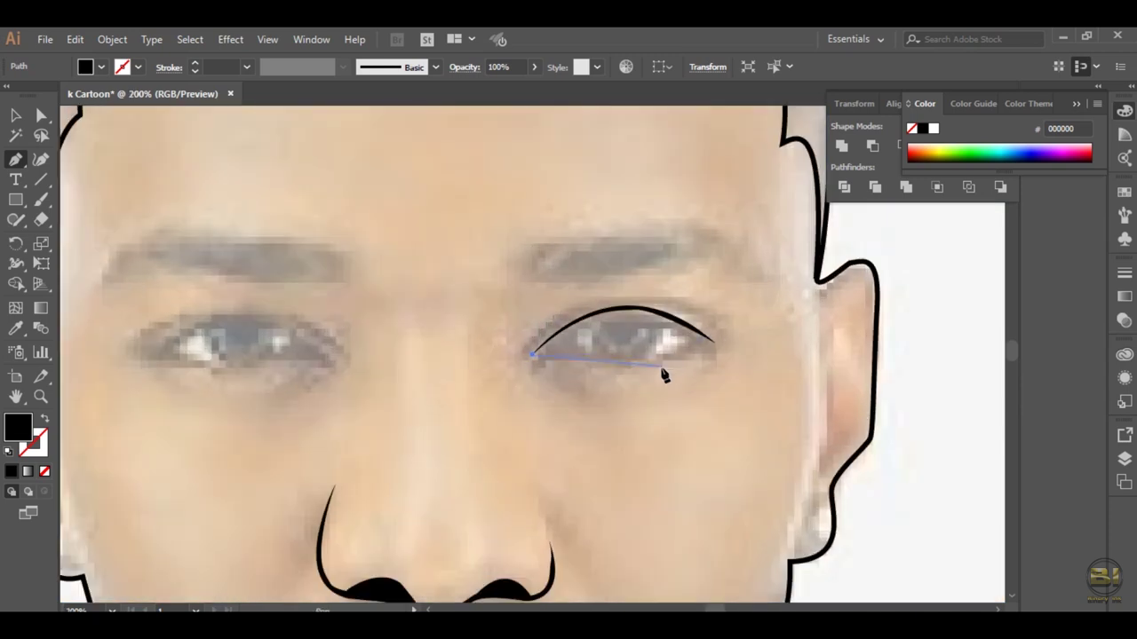
left_click(719, 347)
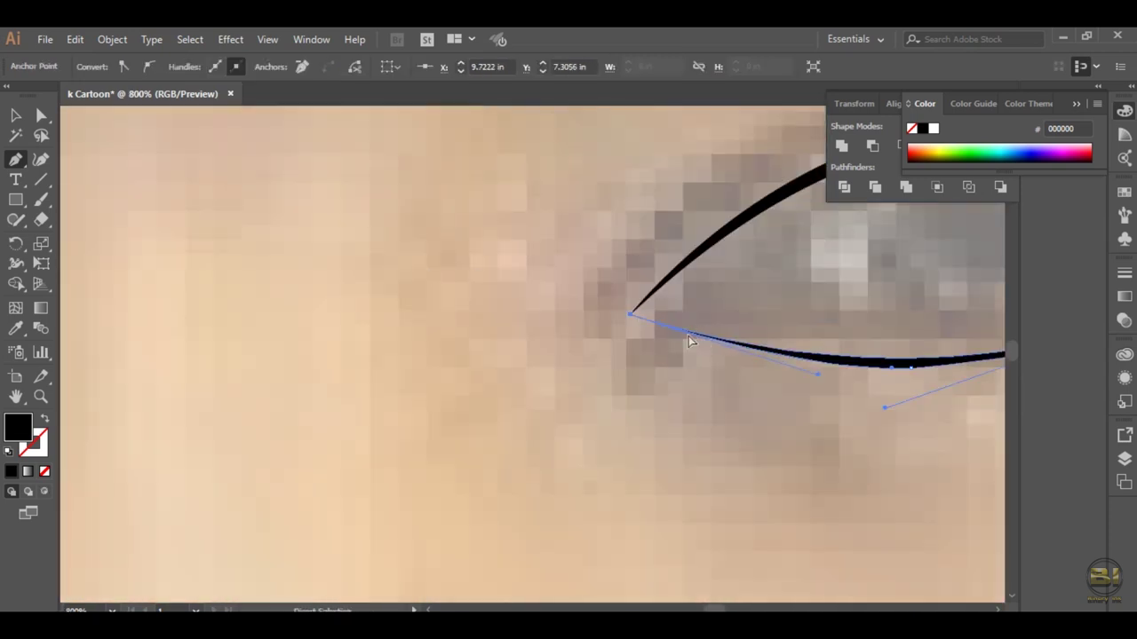
left_click_drag(779, 323, 609, 337)
key("v")
left_click(563, 267)
key("a")
left_click(746, 395)
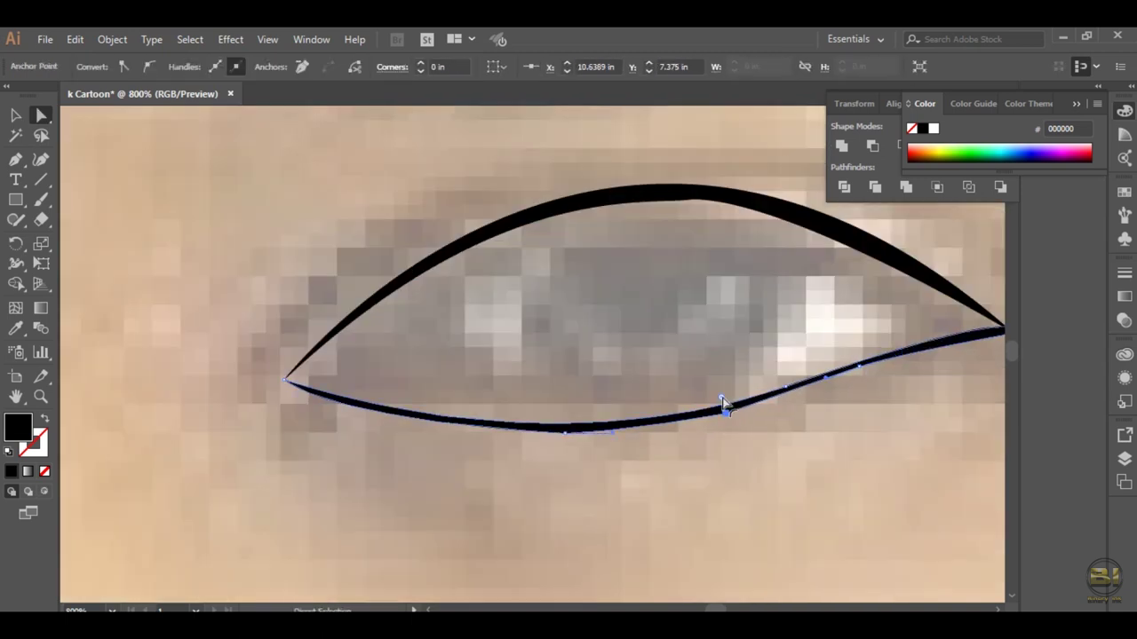
left_click(744, 418)
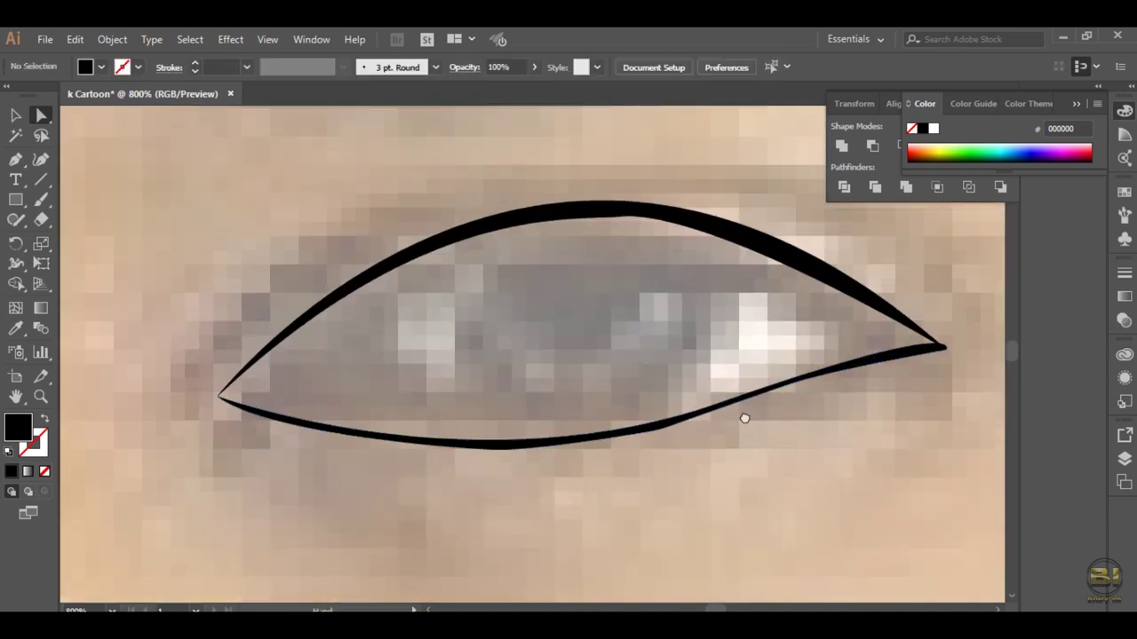
Step: Draw the solid black iris inside the eye outline
key("p")
left_click(729, 448, "ctrl")
left_click_drag(754, 266, 761, 157)
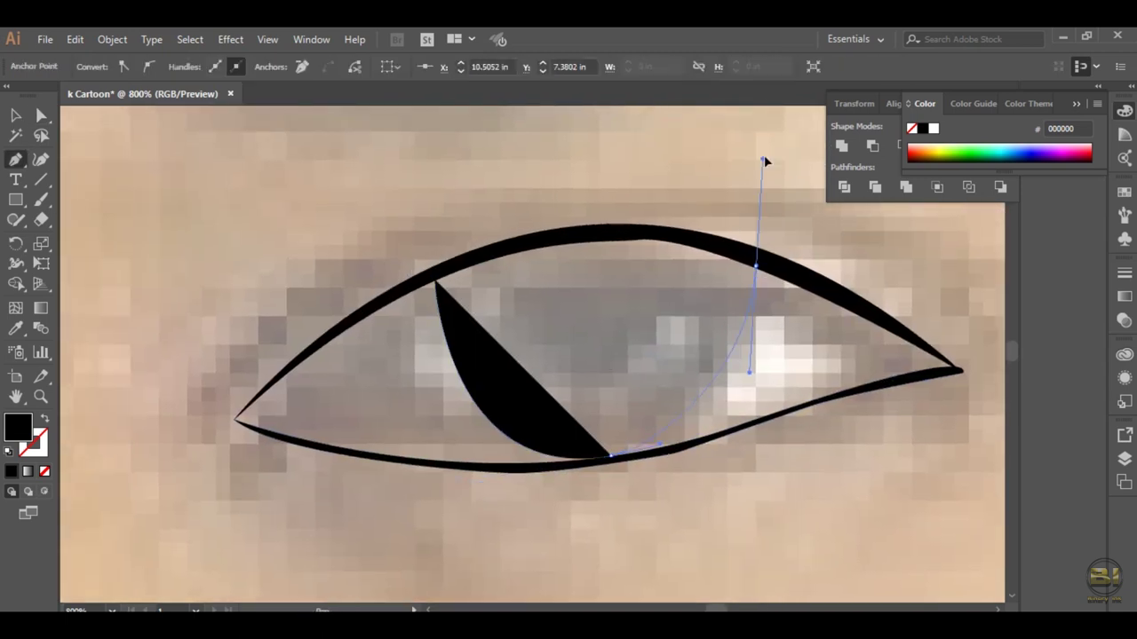
left_click(435, 279)
left_click_drag(525, 261, 399, 325)
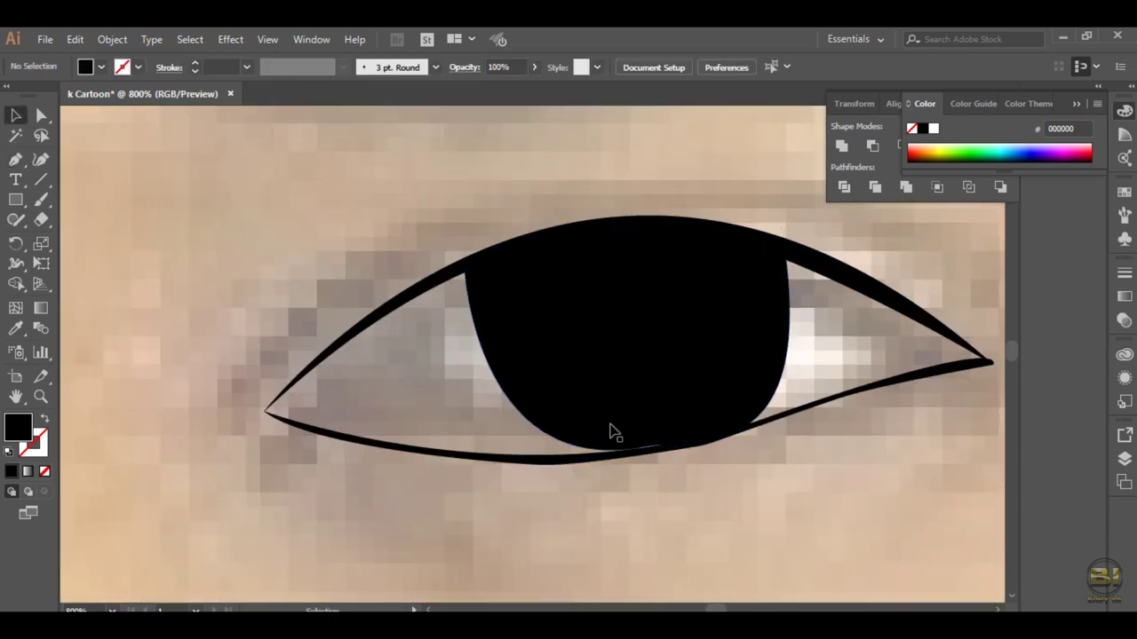
key("a")
left_click(631, 459)
scroll(632, 459, "up", 2)
key("ctrl+shift+a")
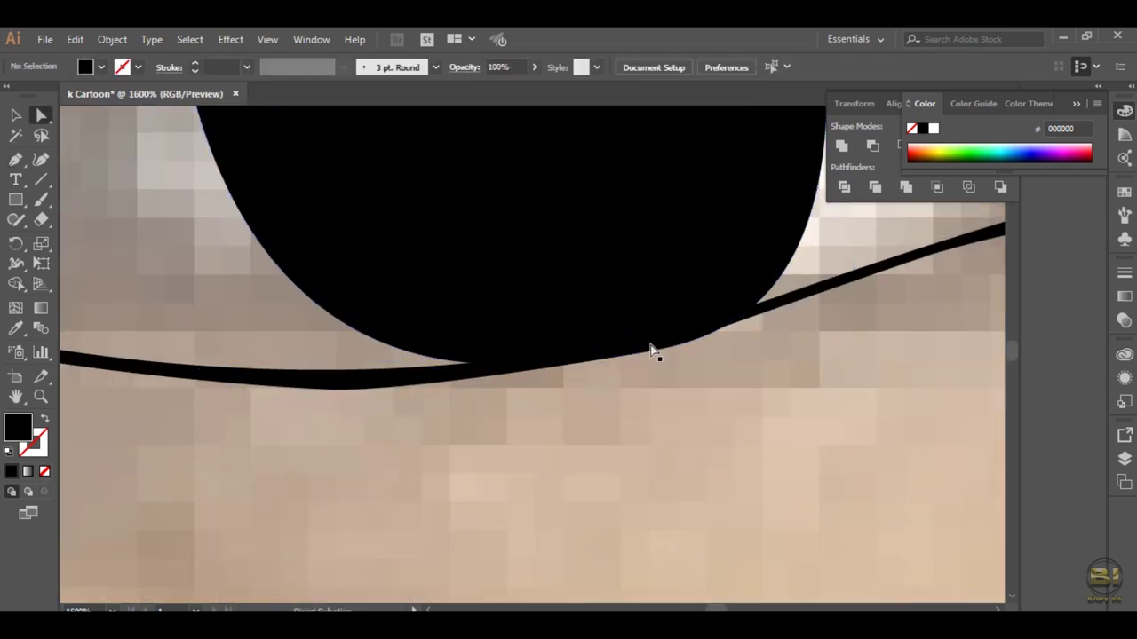
key("ctrl+0")
Step: Trace the second eye's upper and lower eyelids as one closed outline
scroll(654, 350, "up", 5)
key("p")
left_click(658, 355)
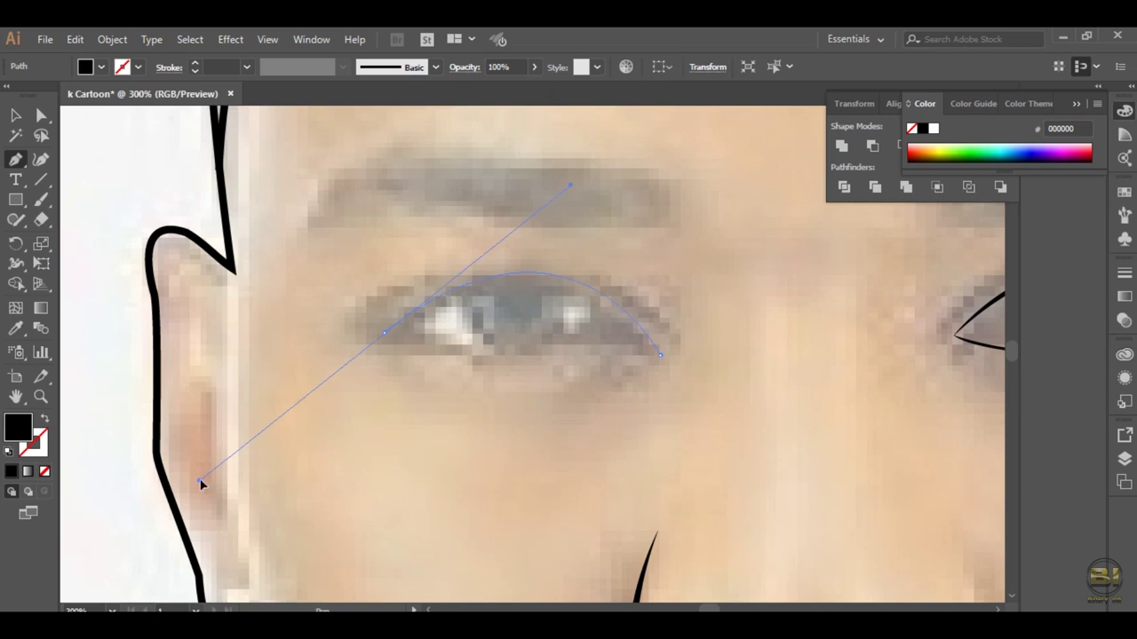
left_click_drag(201, 484, 200, 484)
scroll(432, 329, "up", 3)
left_click_drag(502, 266, 708, 355)
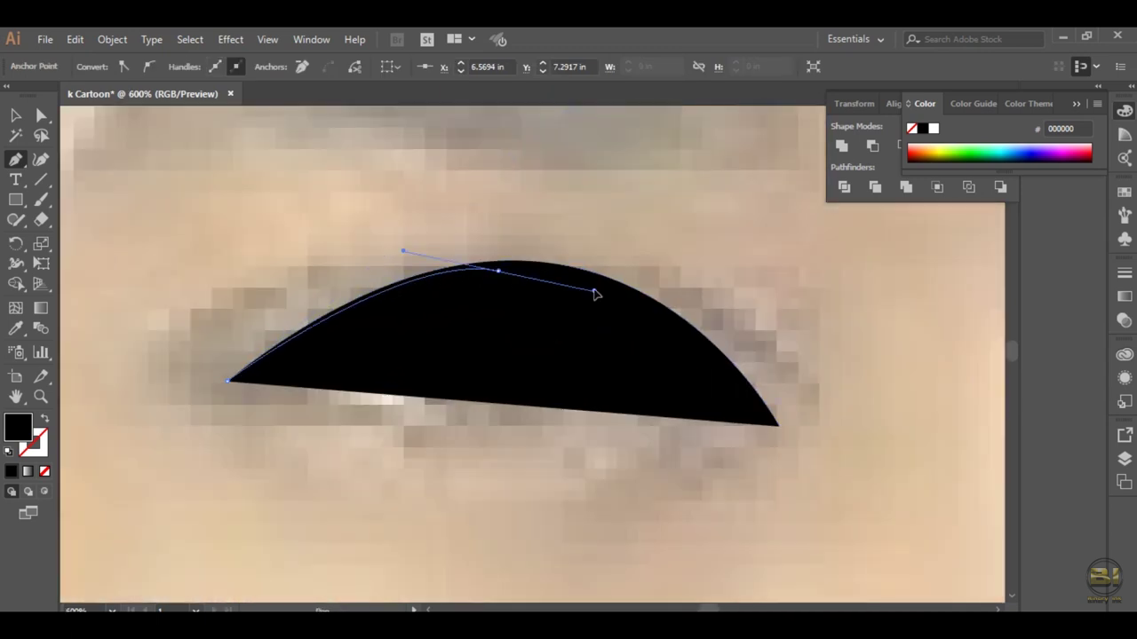
left_click(227, 382)
left_click_drag(591, 464, 776, 432)
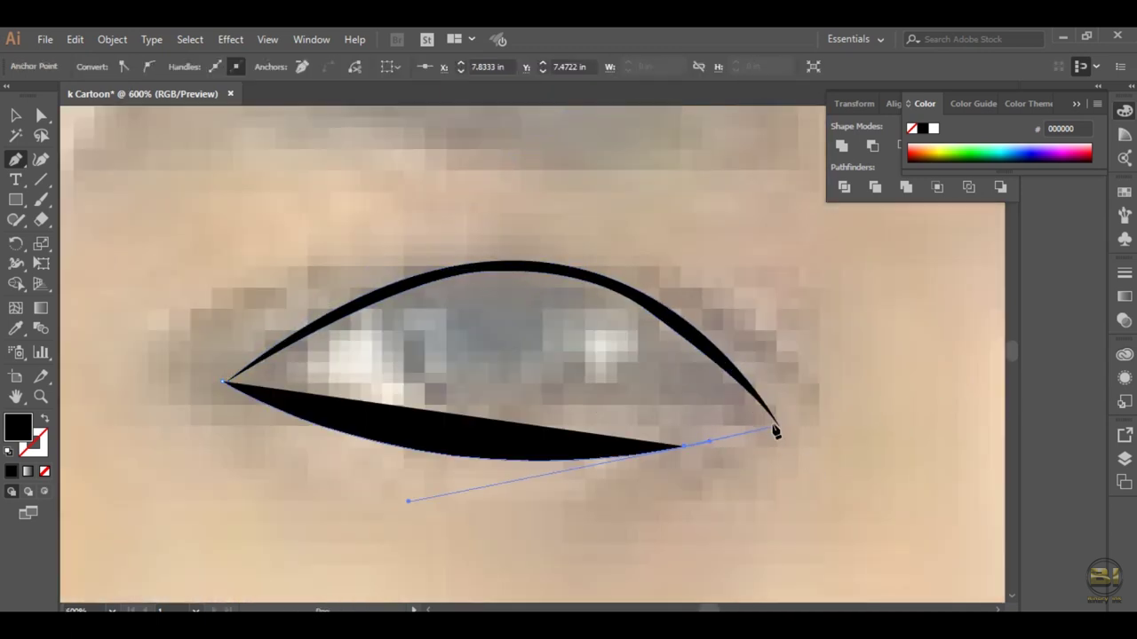
left_click_drag(422, 455, 286, 427)
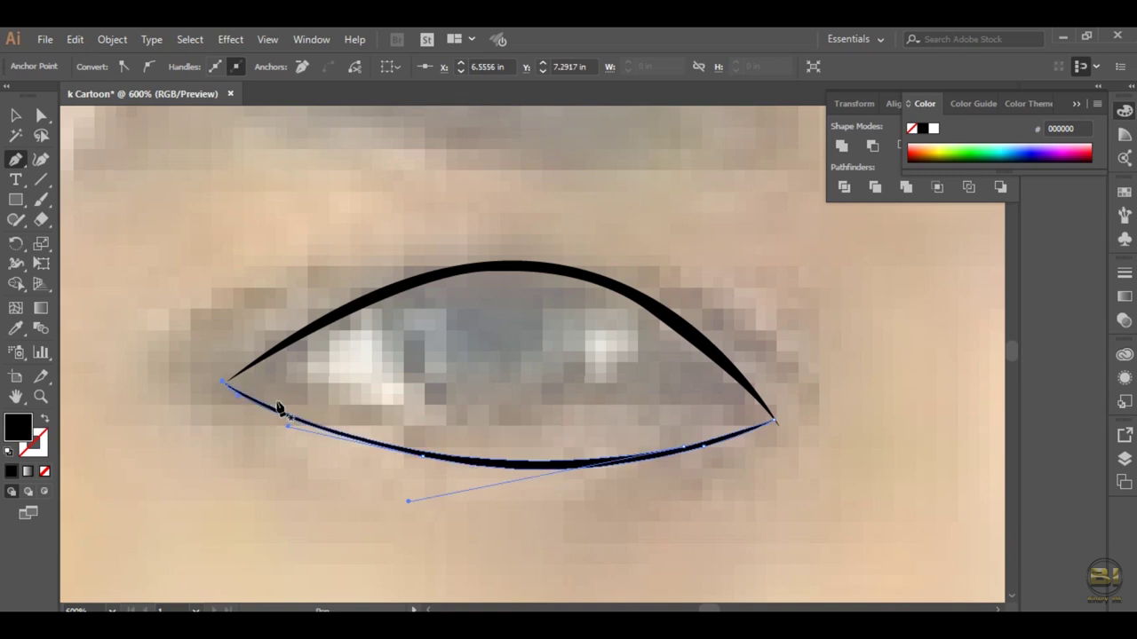
left_click(226, 383)
Step: Shape the eye's sharp outer corner and draw the closed pupil shape
scroll(228, 385, "up", 3)
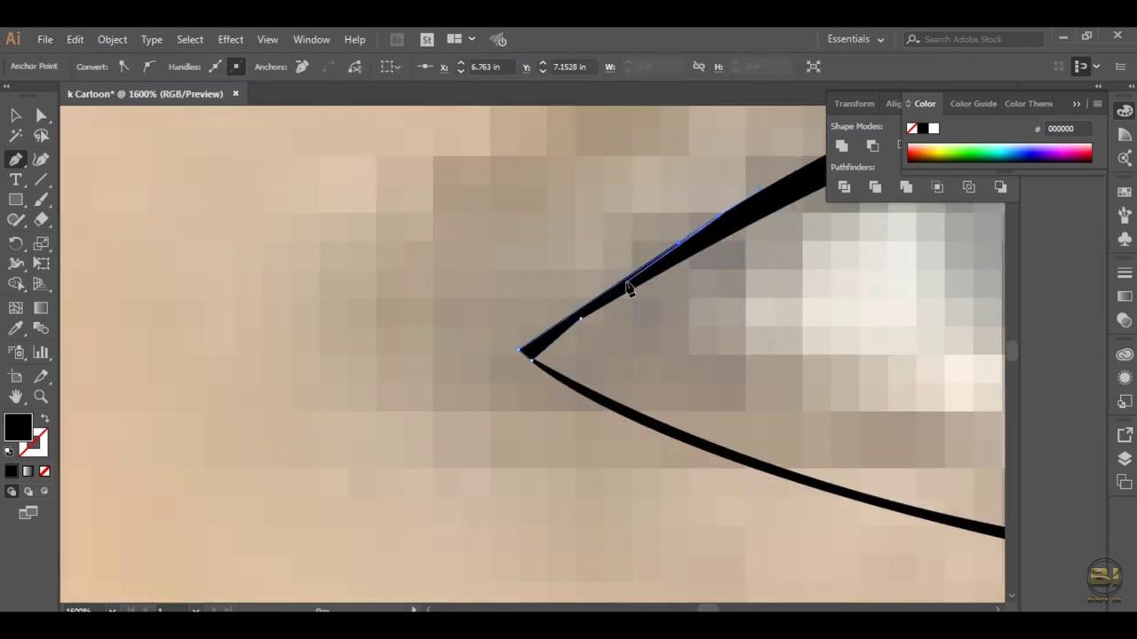
scroll(617, 418, "down", 3)
scroll(796, 343, "up", 3)
key("p")
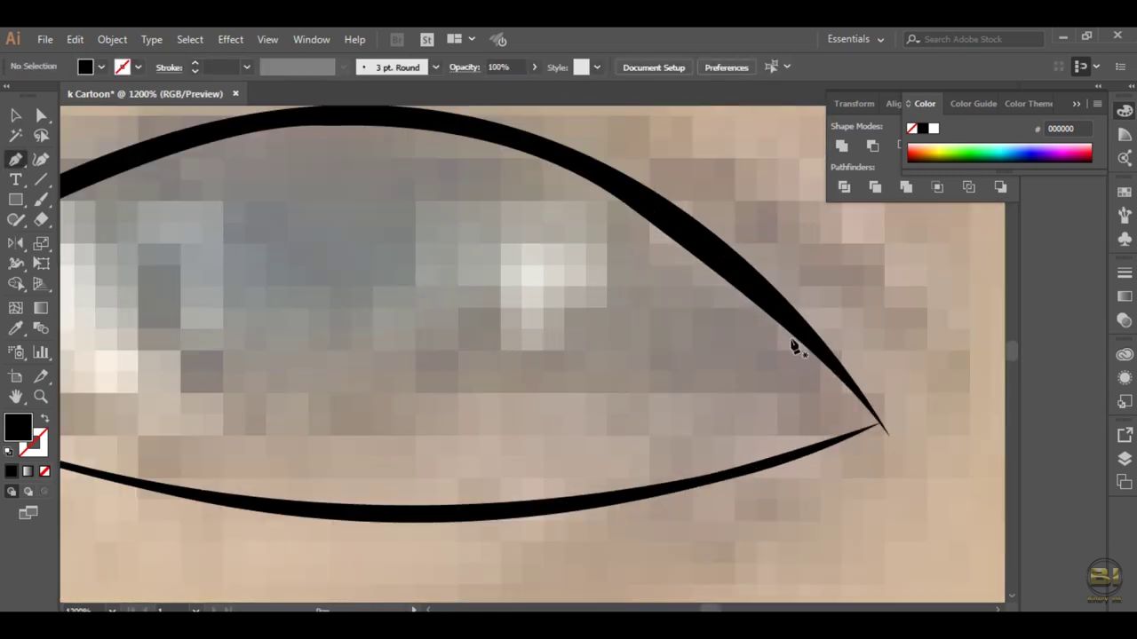
left_click(788, 336)
left_click_drag(778, 457, 722, 498)
left_click_drag(884, 431, 848, 438)
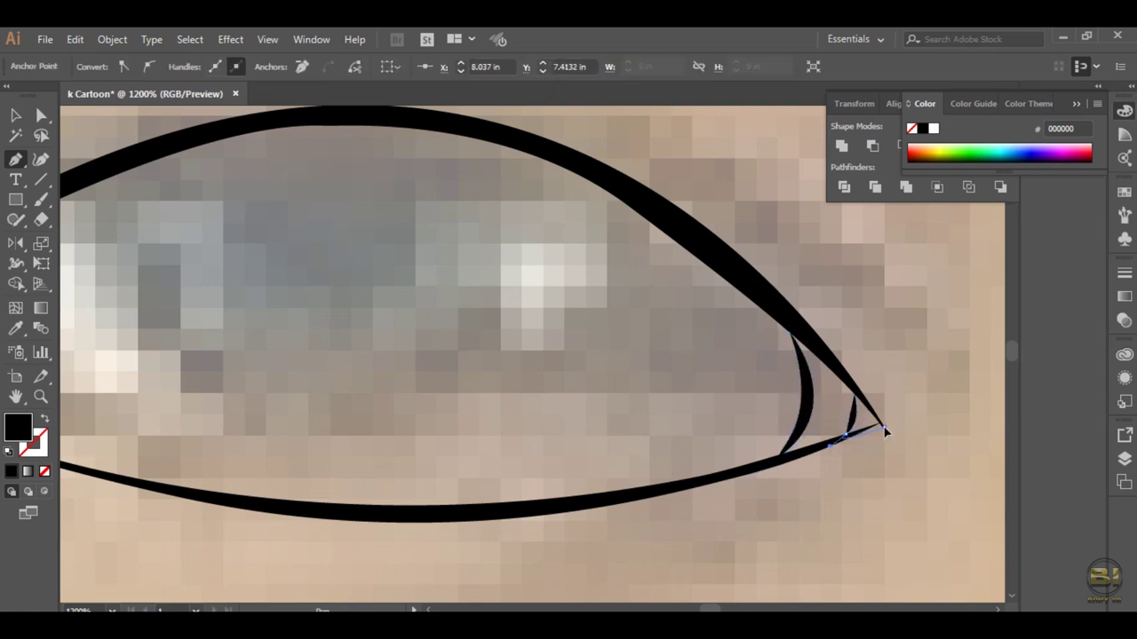
scroll(670, 411, "down", 1)
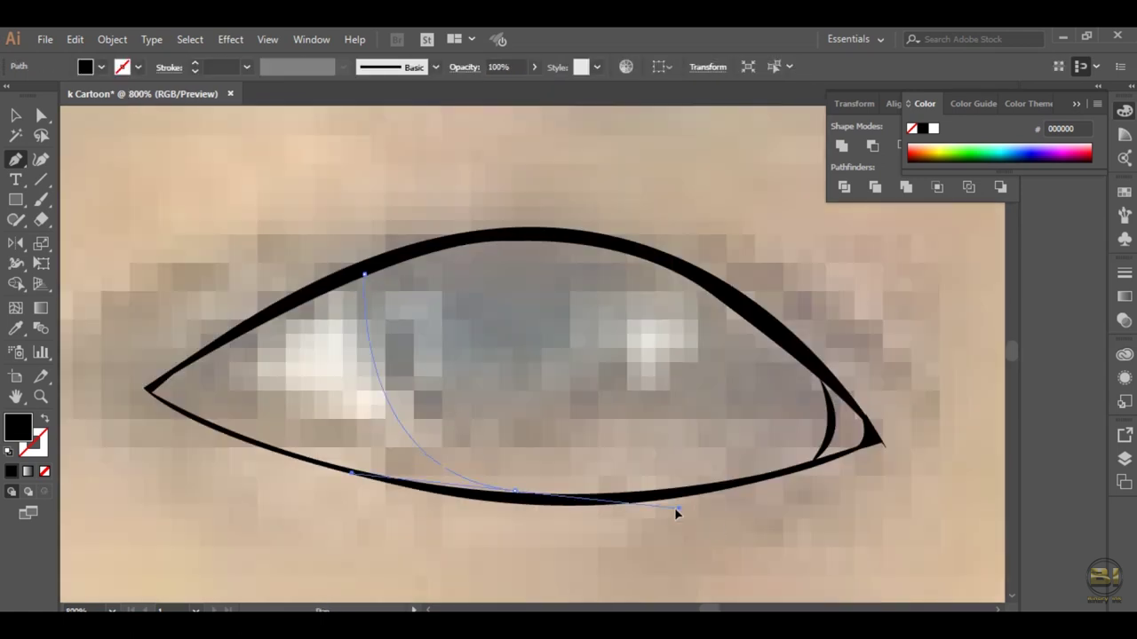
mouse_move(604, 495)
left_mouse_down()
mouse_move(667, 267)
mouse_move(594, 390)
left_mouse_up()
scroll(594, 390, "up", 3)
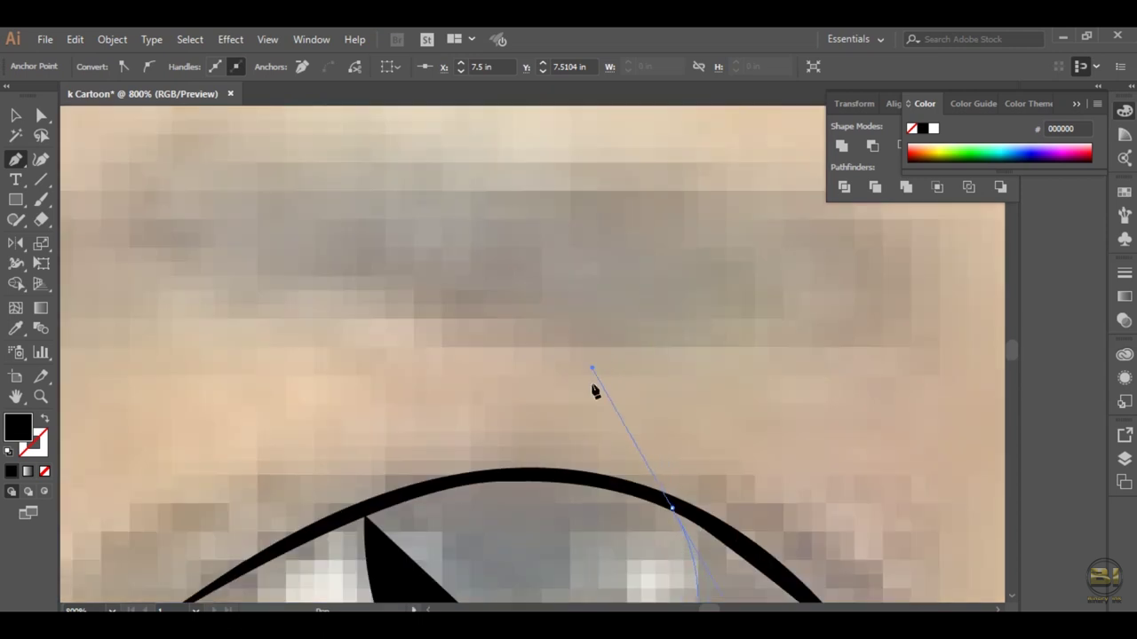
scroll(595, 390, "down", 3)
left_click(495, 299)
Step: Select the finished pupil and place the first point of the nose-bridge line
key("a")
left_click(544, 515)
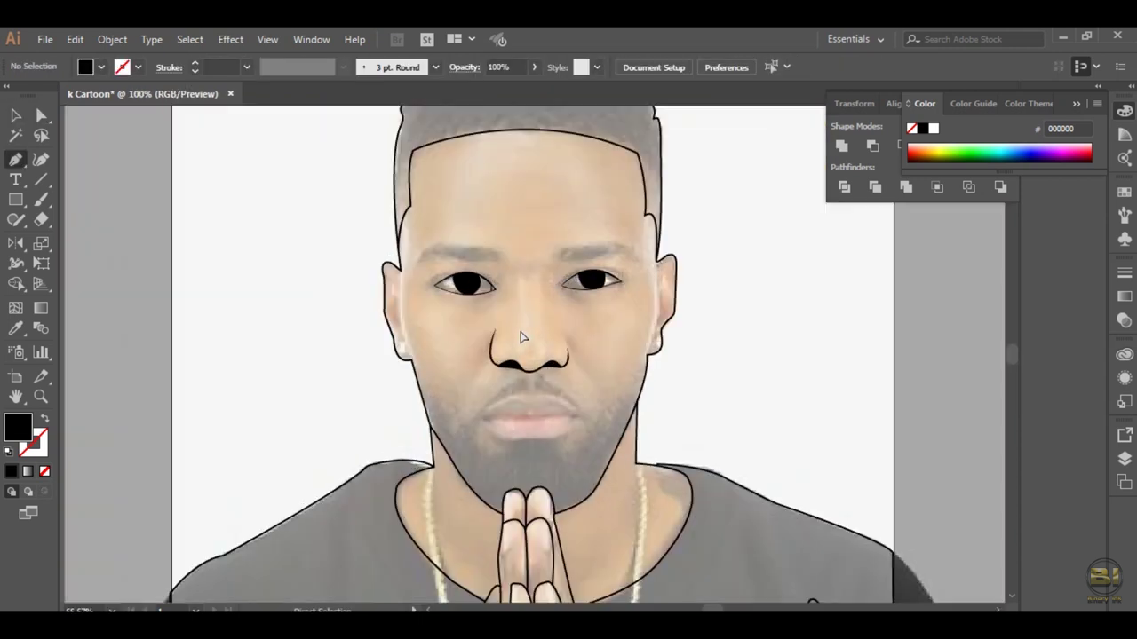
scroll(522, 337, "up", 1)
left_click(566, 208)
Step: Curve the tapered nose-bridge line and a path along the ear, swapping fill and stroke
left_click_drag(581, 289, 586, 300)
left_click(234, 168)
left_click_drag(258, 366, 308, 471)
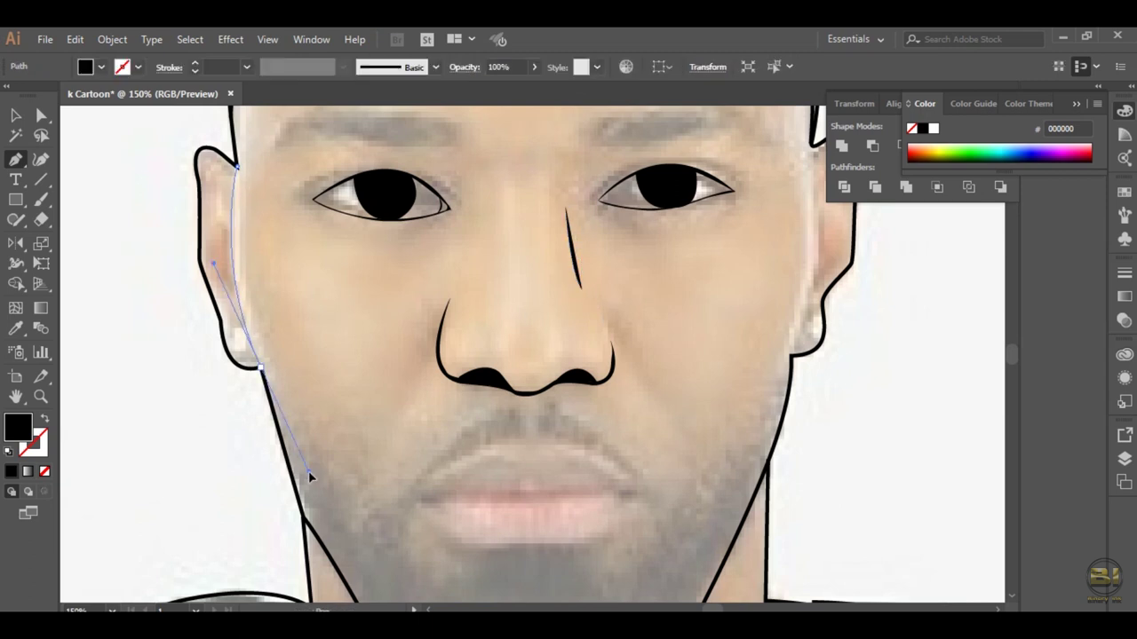
key("shift+x")
key("v")
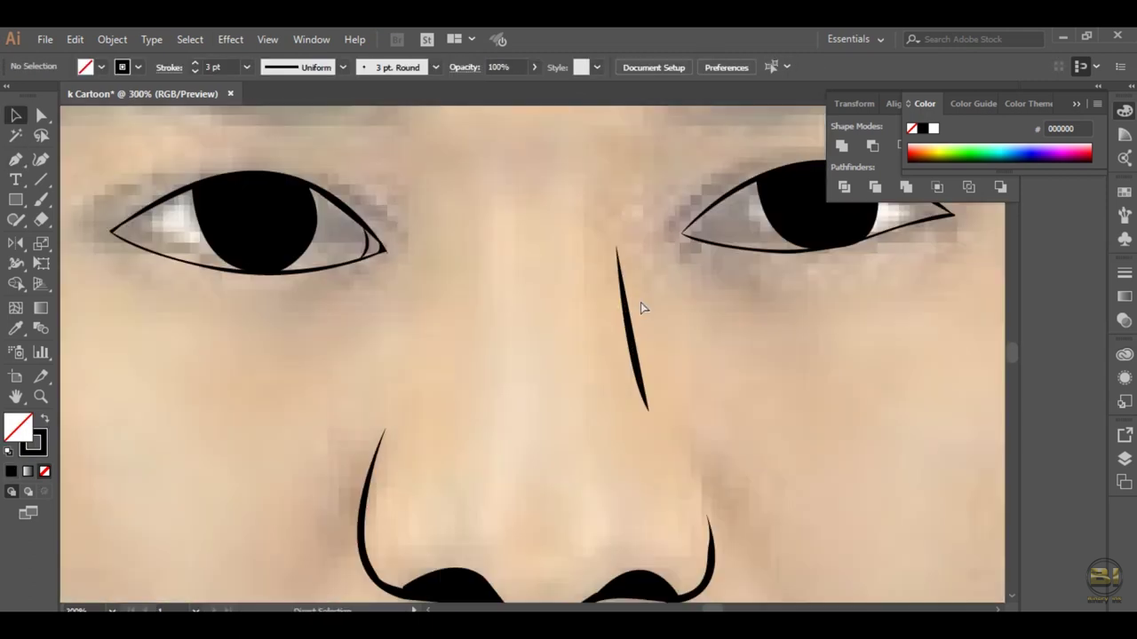
Step: Draw a small closed black accent shape at the inner eye corner
key("p")
left_click(587, 286)
left_click_drag(584, 344, 613, 362)
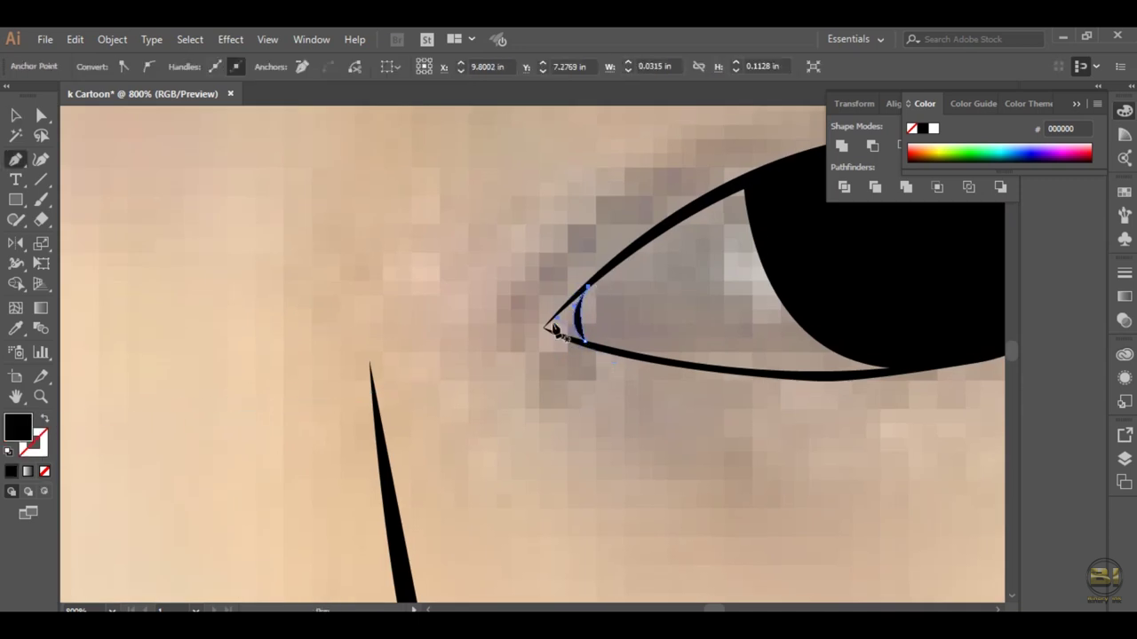
key("ctrl+equal")
key("ctrl+equal")
left_click(476, 437)
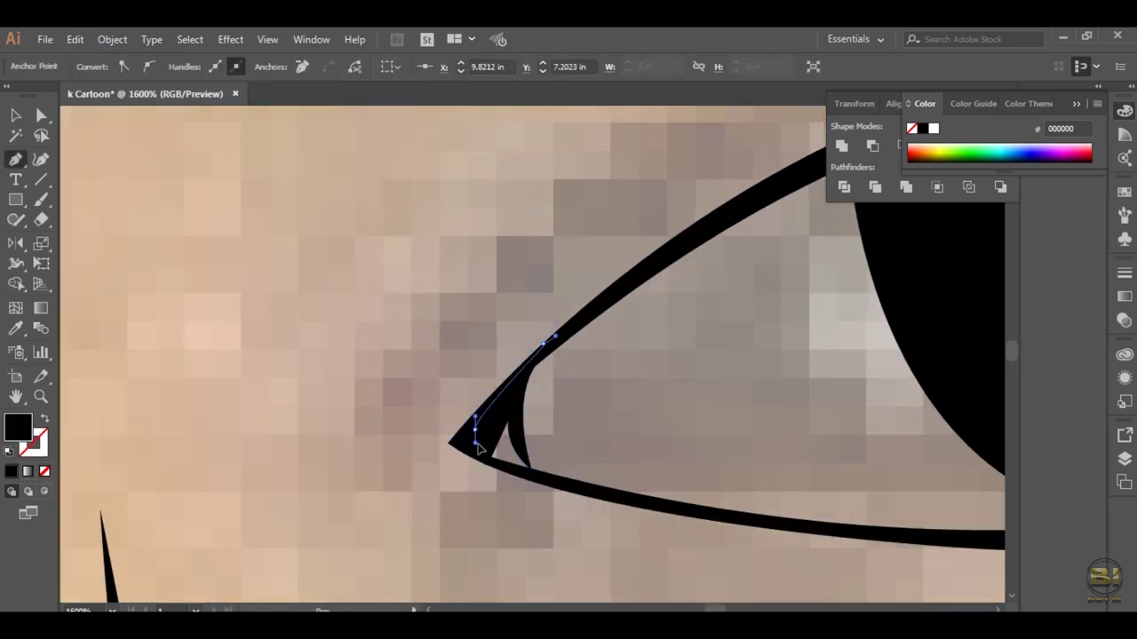
left_click(518, 476)
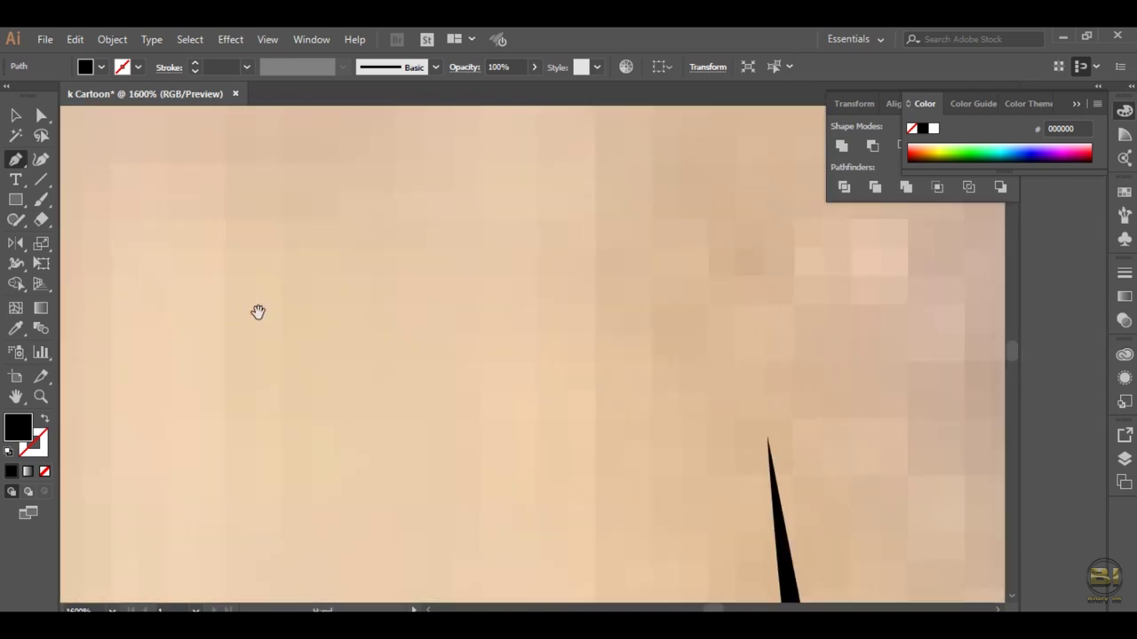
key("ctrl+0")
key("ctrl+equal")
key("ctrl+equal")
key("ctrl+equal")
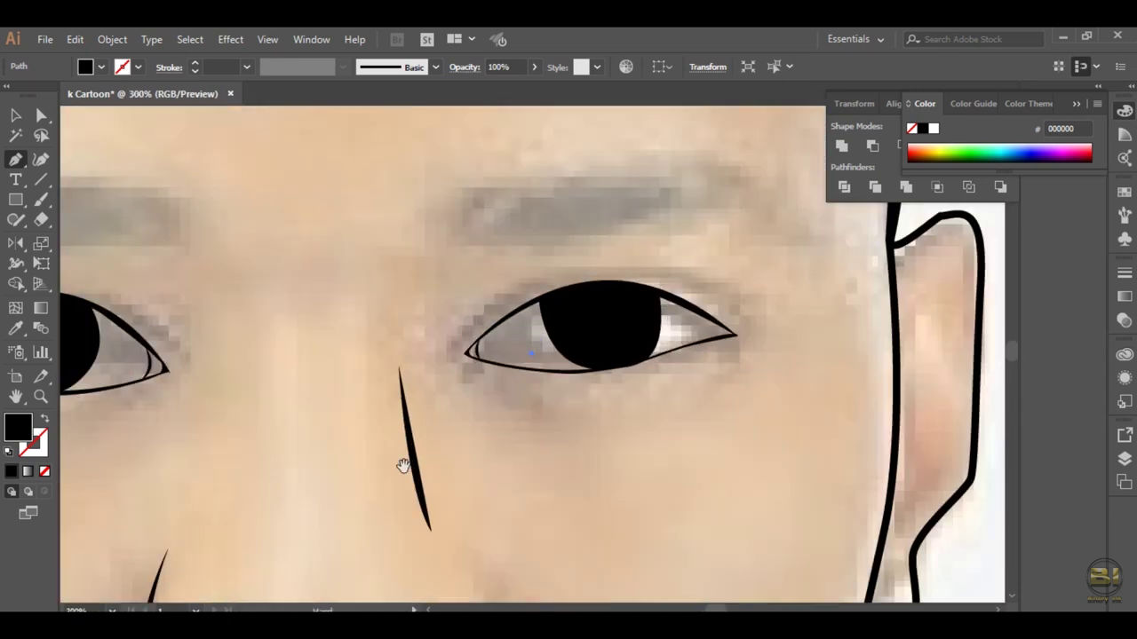
scroll(399, 444, "down", 5)
Step: Draw the upper-lip outline from the left to the right mouth corner
left_click(271, 297)
left_click_drag(567, 214, 655, 140)
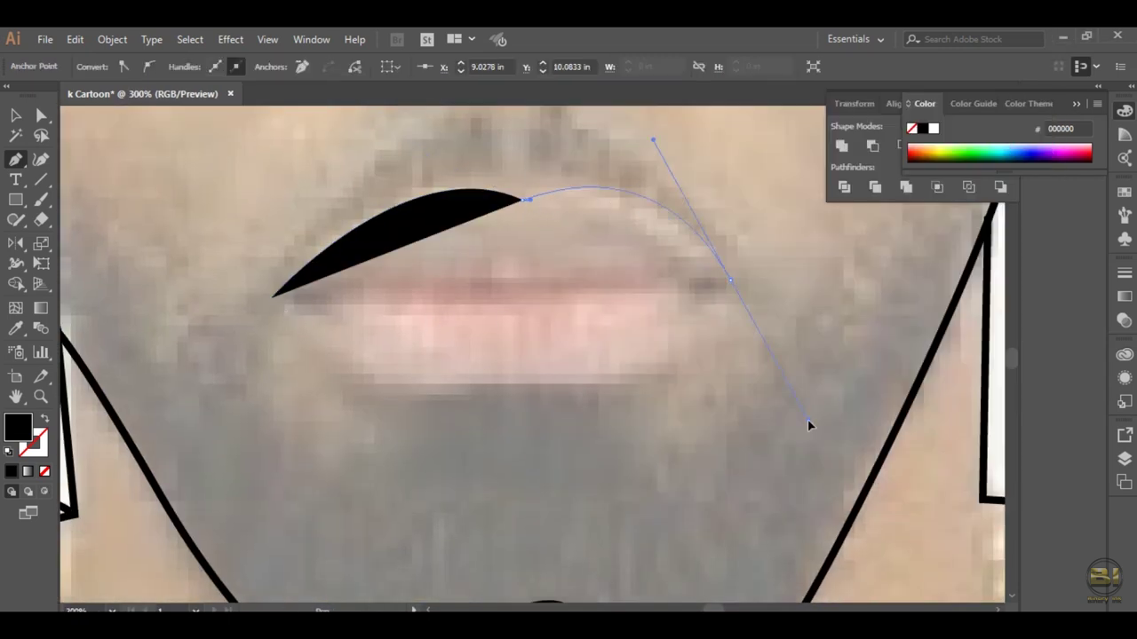
left_click(698, 261)
key("ctrl+equal")
left_click_drag(206, 252, 389, 436)
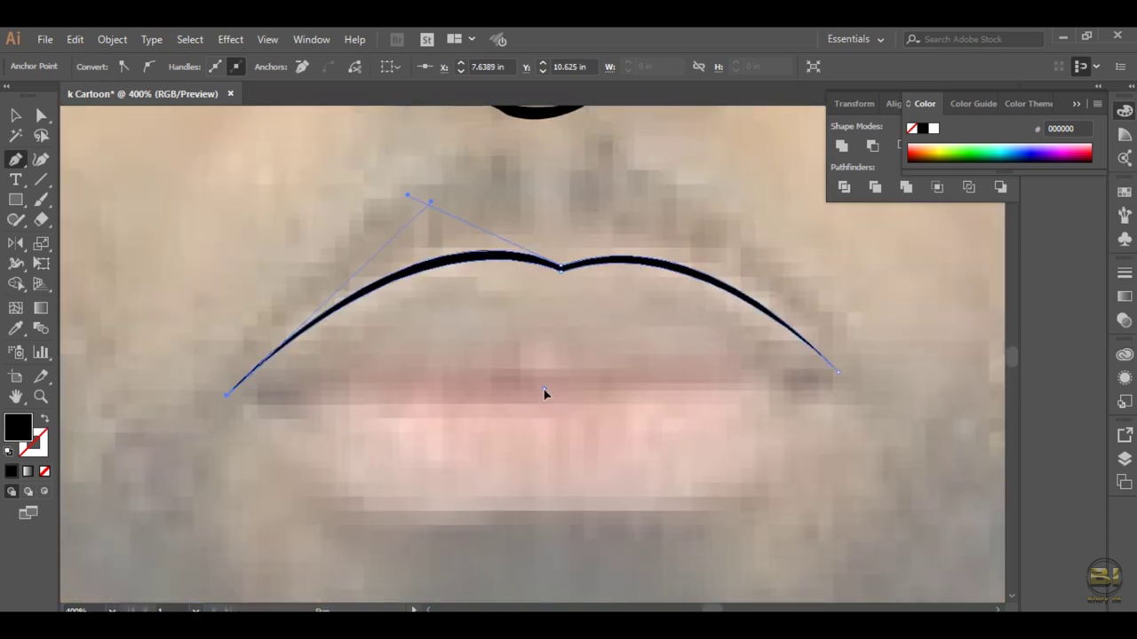
Step: Draw the closed lower-lip outline with a curved bottom edge
left_click(228, 394)
scroll(447, 414, "down", 4)
key("ctrl+minus")
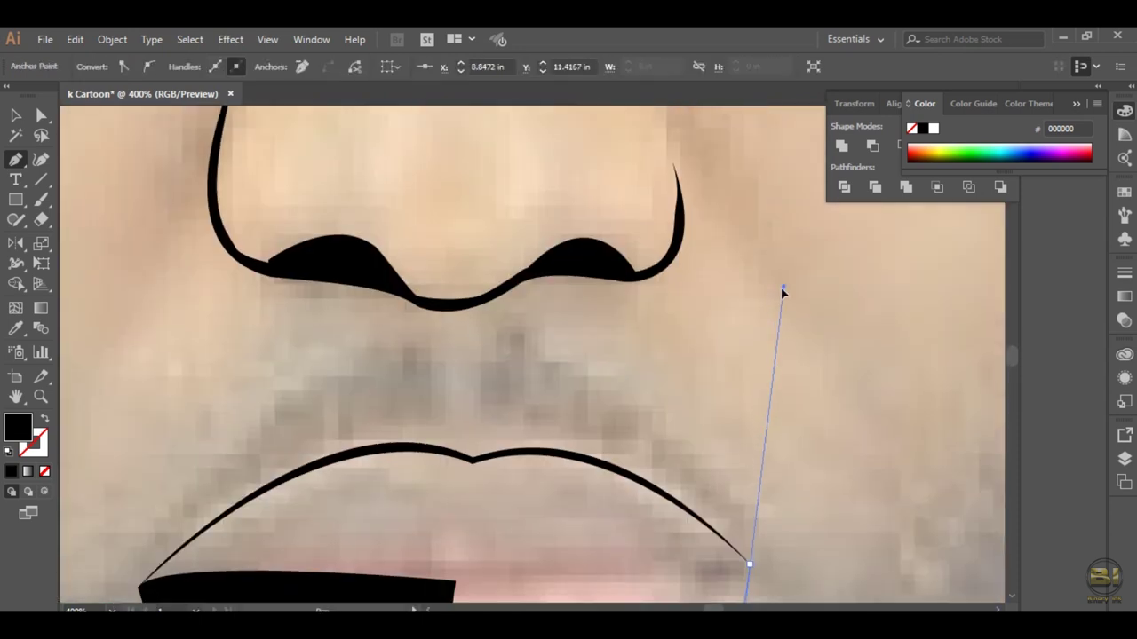
key("ctrl+minus")
left_click_drag(532, 355, 567, 264)
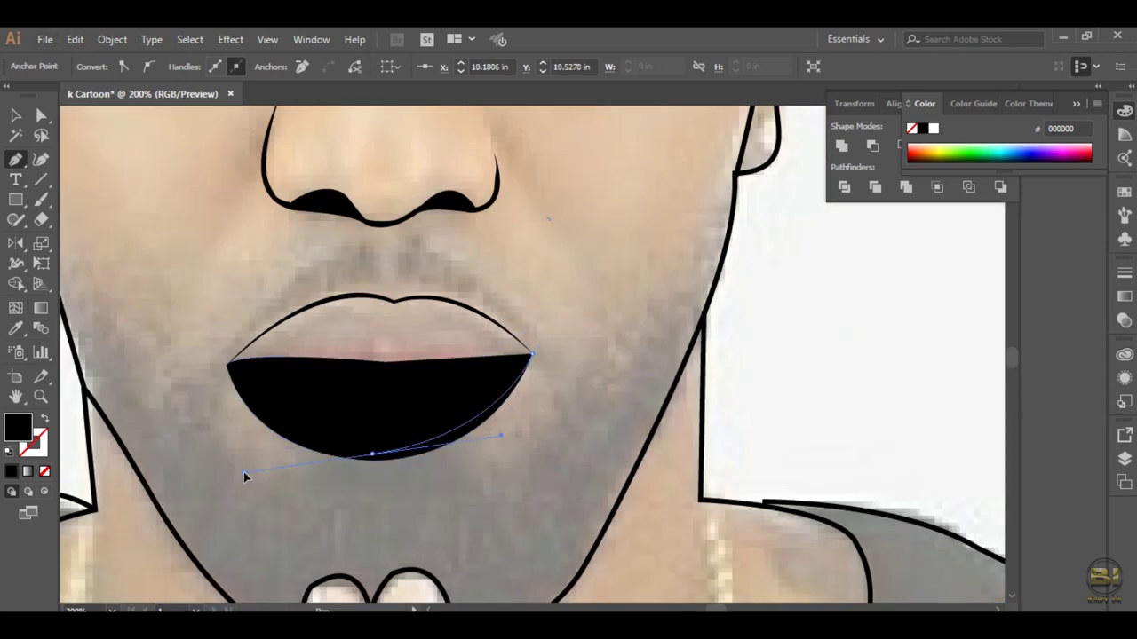
left_click_drag(244, 477, 260, 448)
left_click(231, 366)
scroll(386, 376, "up", 5)
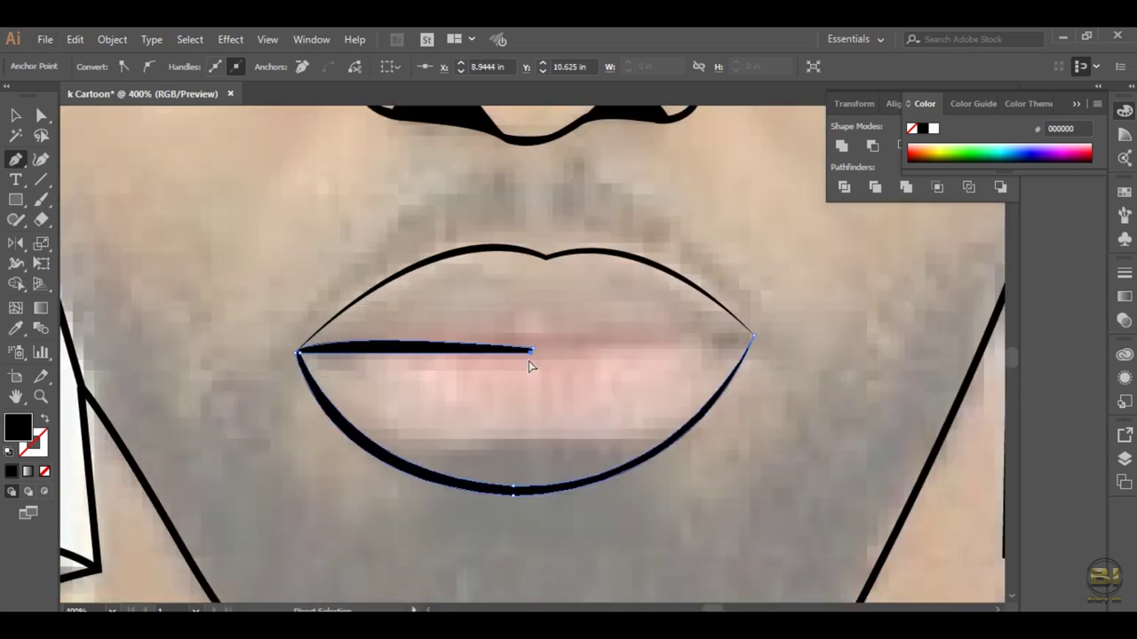
Step: Draw the parting line between the lips to the mouth corner
left_click_drag(601, 339, 747, 361)
left_click(947, 331)
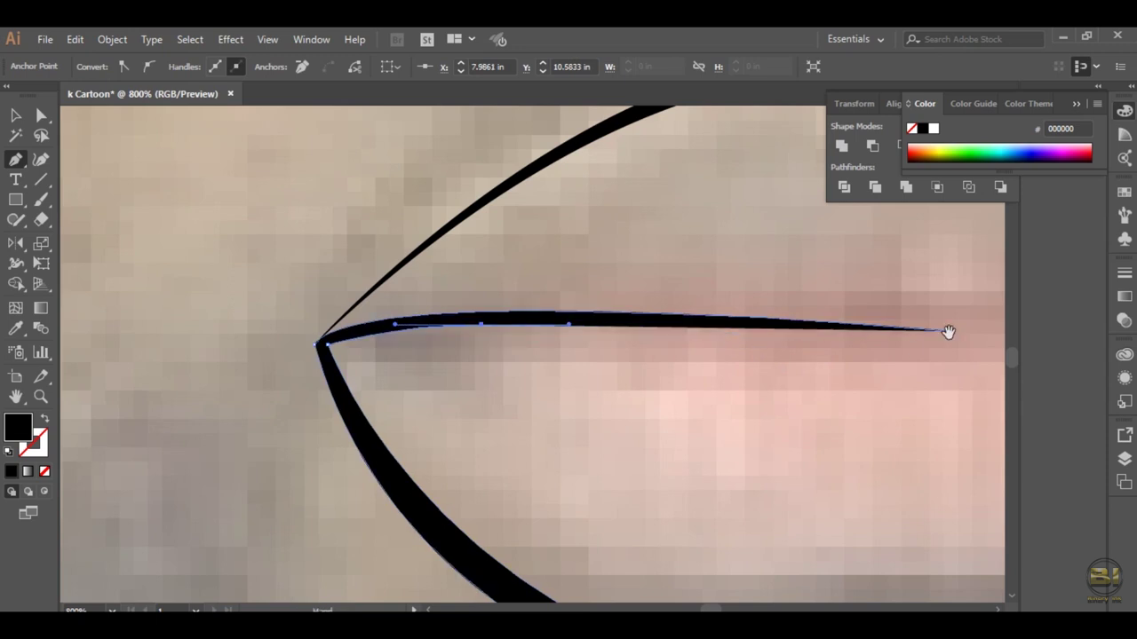
scroll(815, 380, "right", 10)
left_click(815, 380)
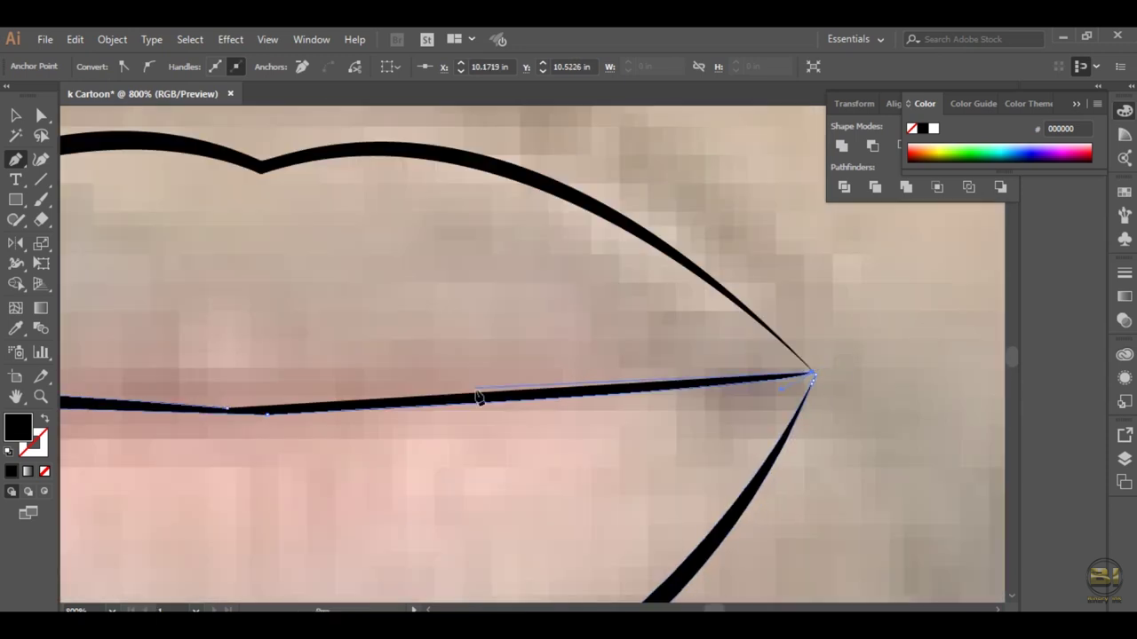
scroll(964, 311, "down", 2)
scroll(964, 312, "left", 5)
scroll(297, 132, "right", 5)
Step: Adjust a lower-lip anchor's curve with Direct Selection
key("a")
scroll(848, 308, "up", 2)
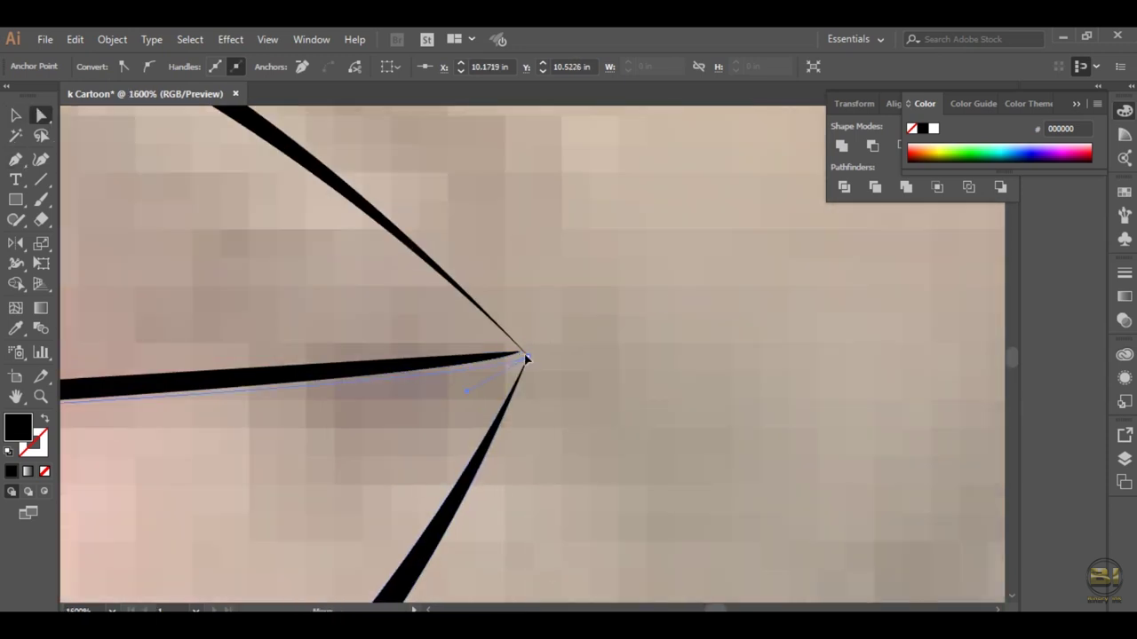
left_click(623, 406)
scroll(622, 400, "down", 5)
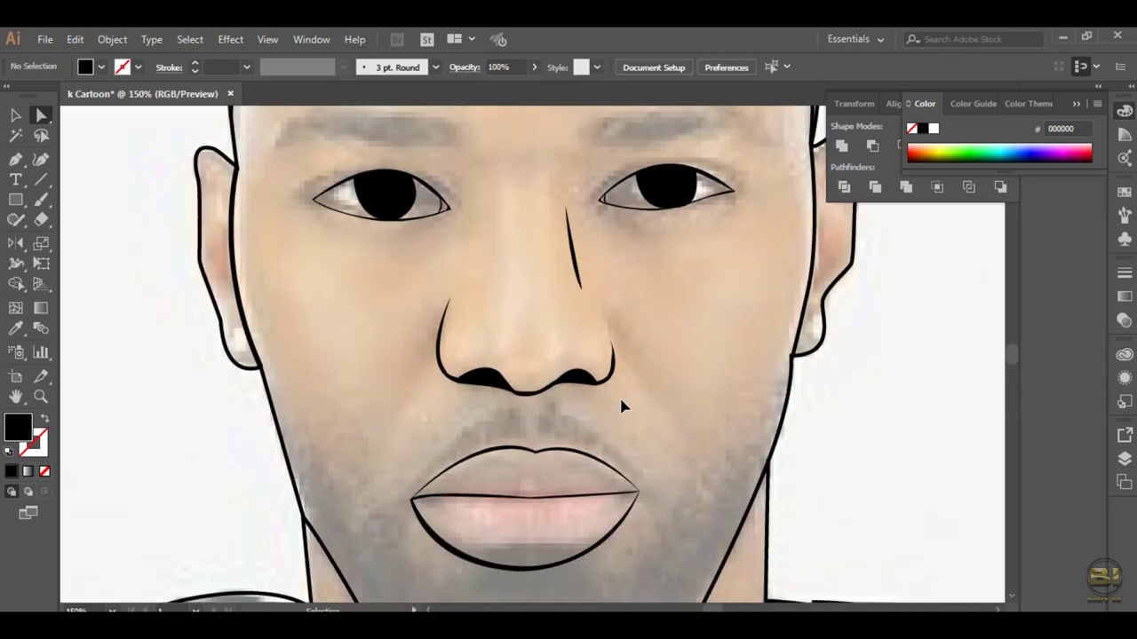
scroll(533, 418, "down", 3)
left_click(500, 437)
left_click_drag(477, 463, 693, 467)
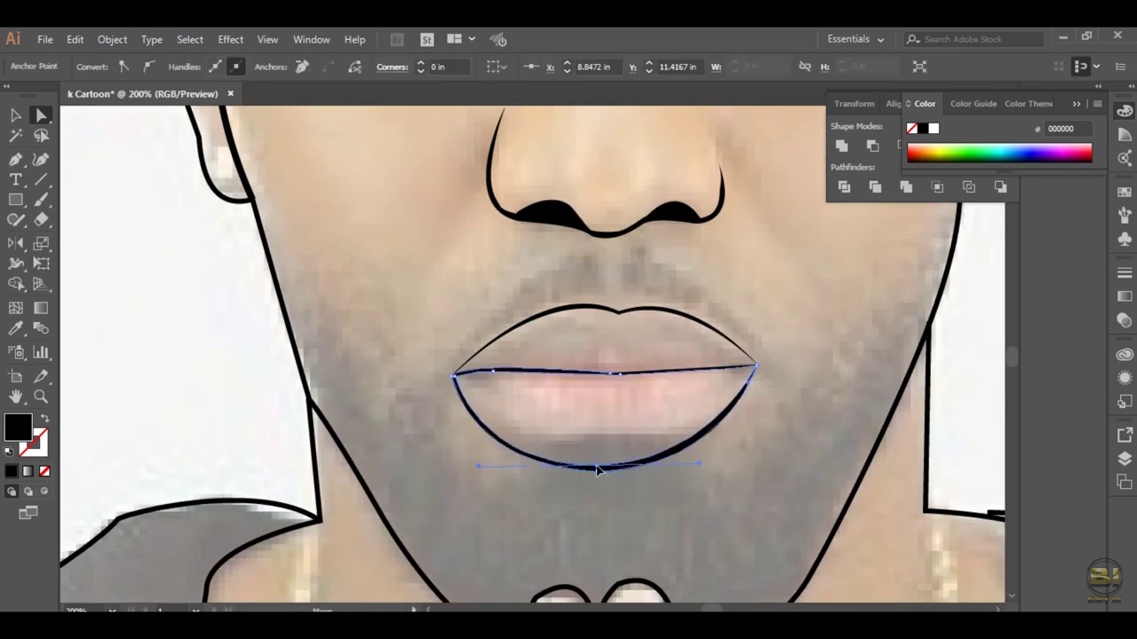
Step: Smooth the lower lip's bottom point and fit the artboard in view
left_click(700, 471)
key("ctrl+equal")
left_click(542, 517)
left_click_drag(449, 513, 448, 511)
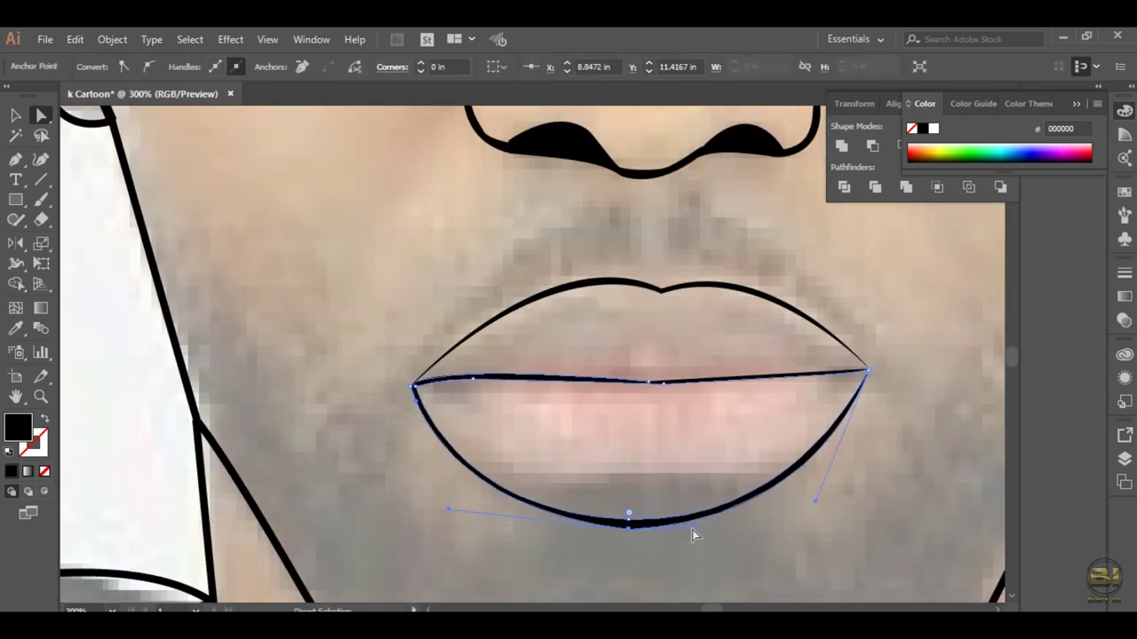
left_click(628, 528)
left_click(530, 434)
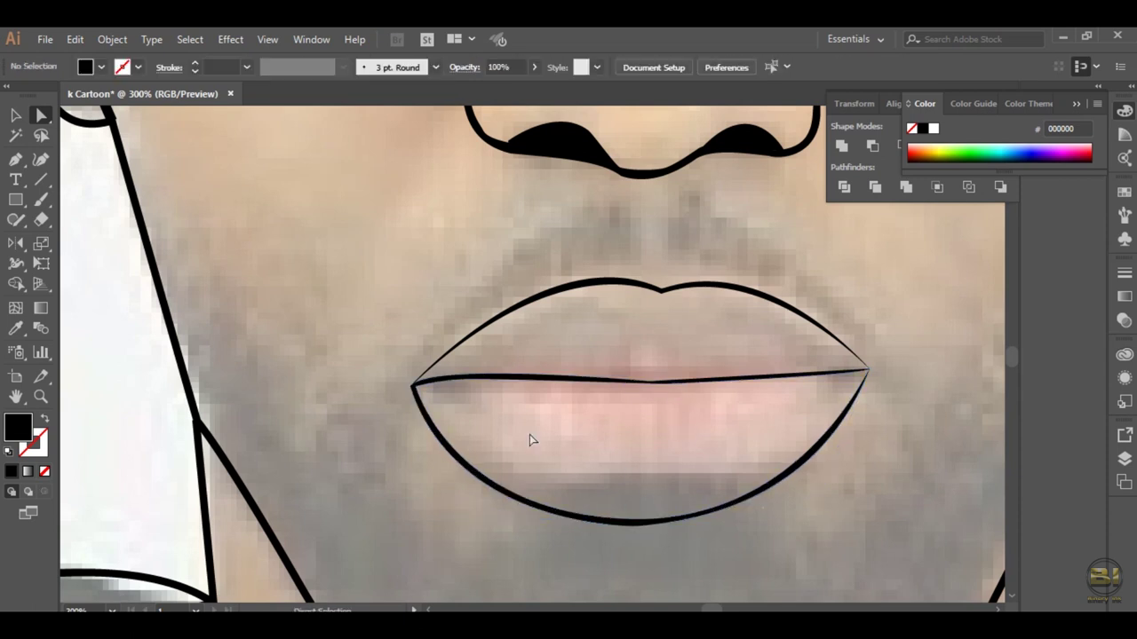
key("ctrl+0")
key("ctrl+p")
Step: Dismiss the print dialog and draw a curve beside the left eye, swapping fill and stroke
key("Escape")
key("ctrl+1")
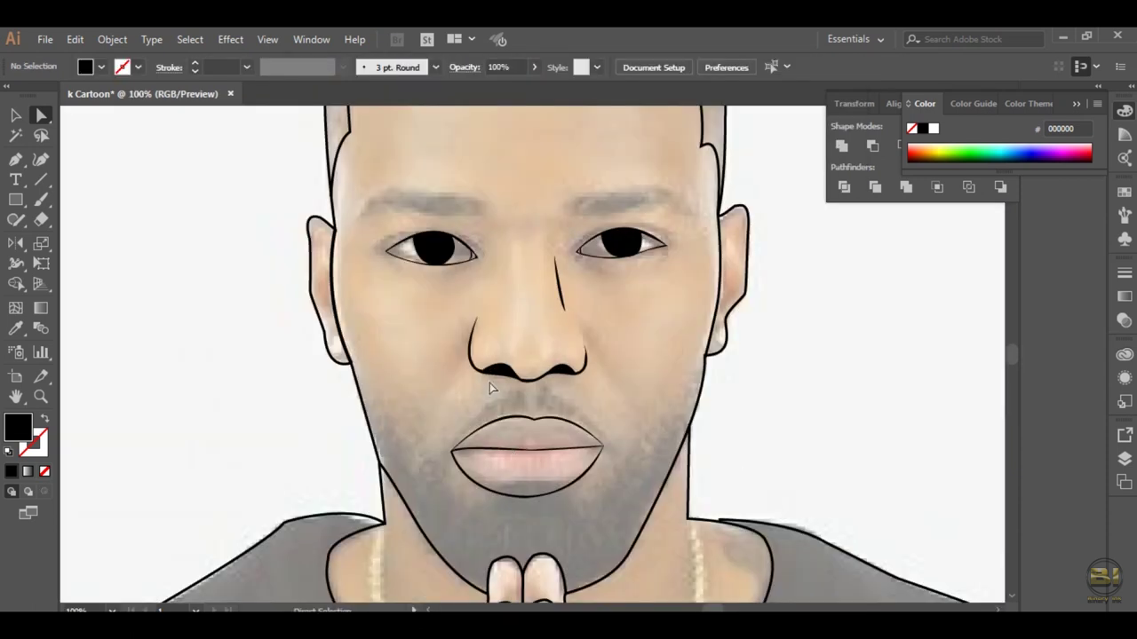
left_click_drag(484, 253, 487, 266)
key("shift+x")
Step: Draw a line under the right eye and give the left-eye curve a tapered width profile
left_click(579, 262)
left_click_drag(636, 270, 678, 269)
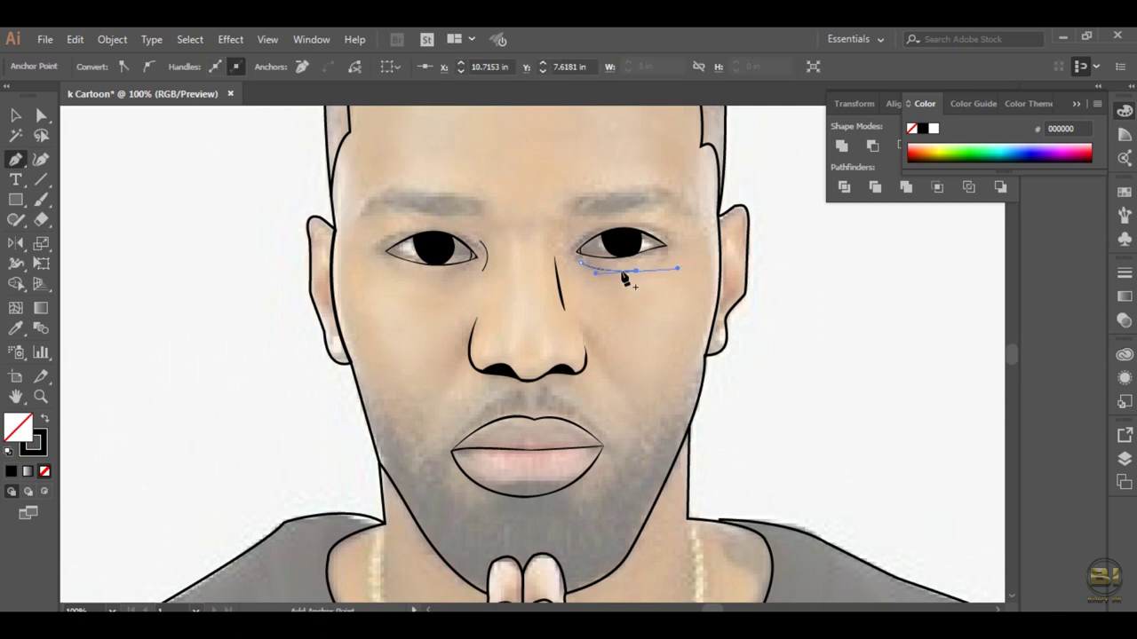
key("v")
left_click(484, 256)
left_click(343, 66)
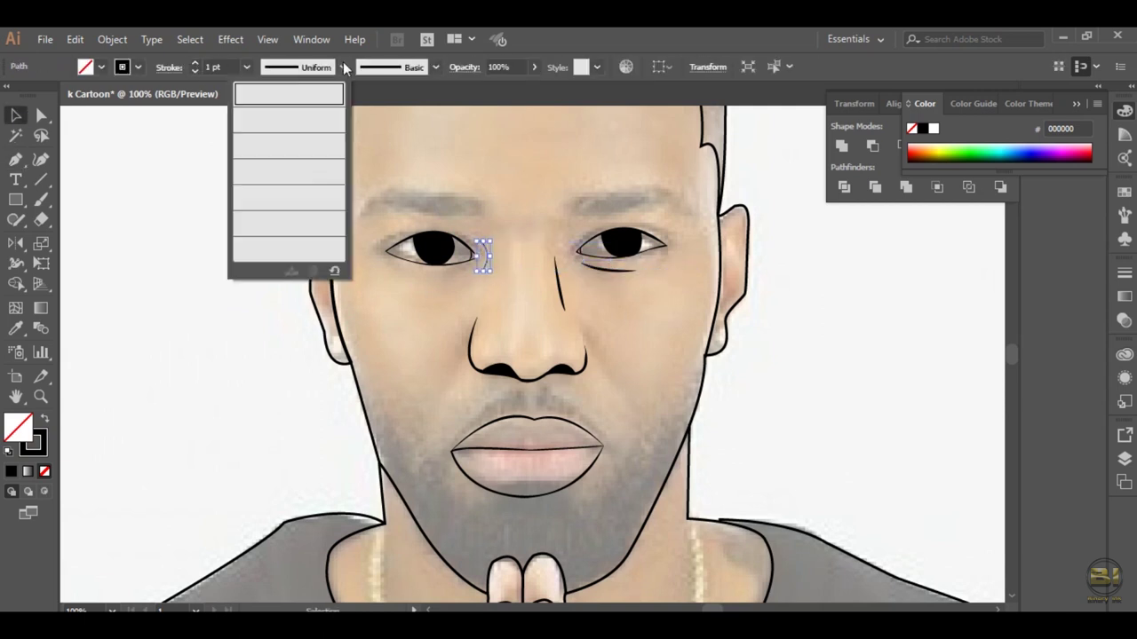
left_click(284, 90)
left_click(521, 239)
Step: Add a crease above the left eye and two 1 pt cheek lines beside the nose
key("p")
left_click(500, 258)
key("v")
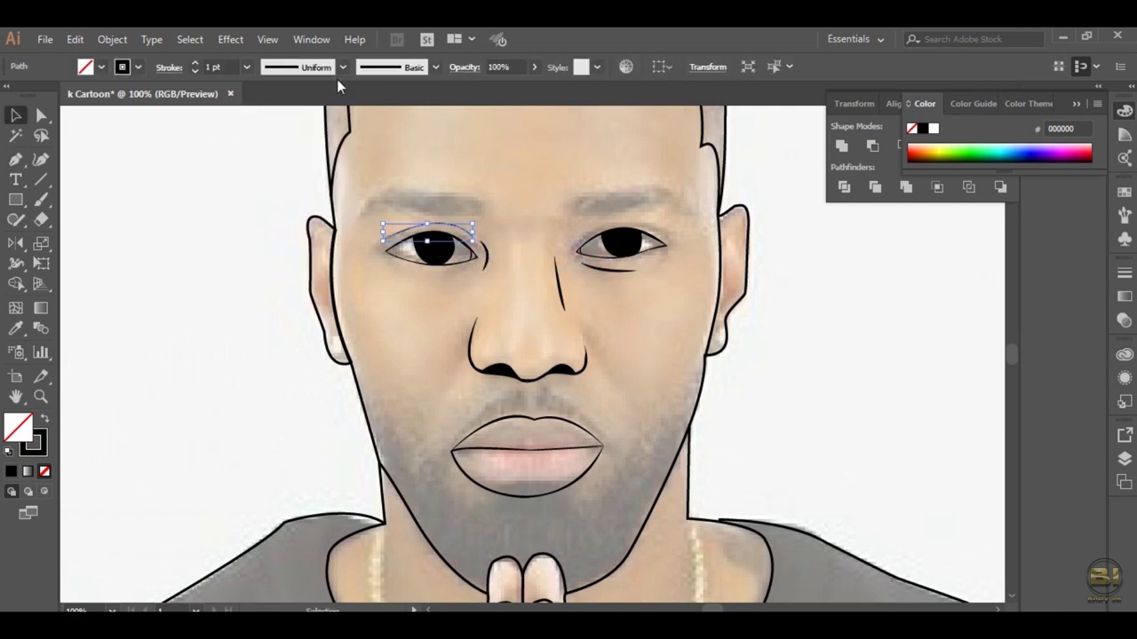
key("p")
left_click(584, 328)
left_click(611, 388)
left_click(455, 353)
left_click(442, 397)
key("v")
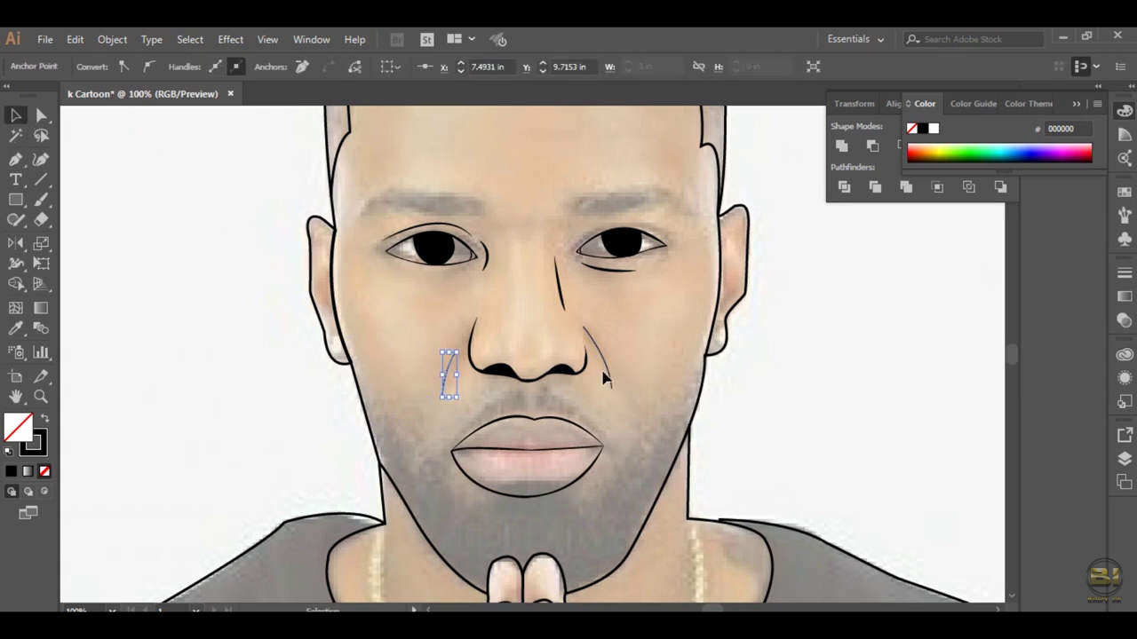
left_click(452, 359)
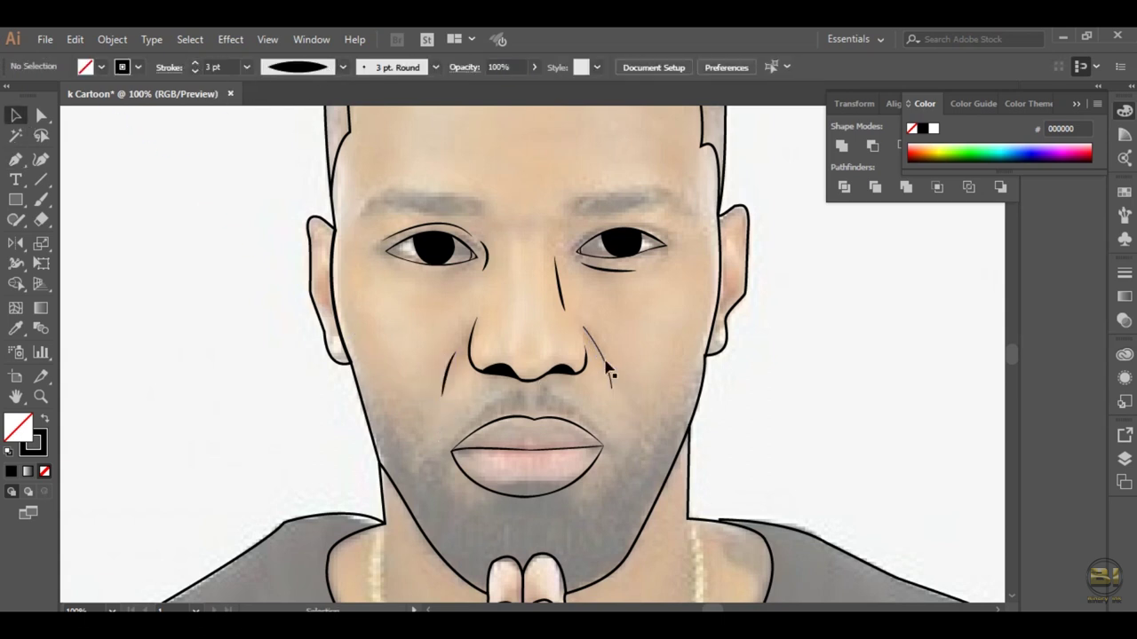
Step: Delete the old nose outline and draw a new nose line curving down from the top
key("ctrl+plus")
key("ctrl+plus")
key("ctrl+plus")
left_click(540, 434)
key("Delete")
key("p")
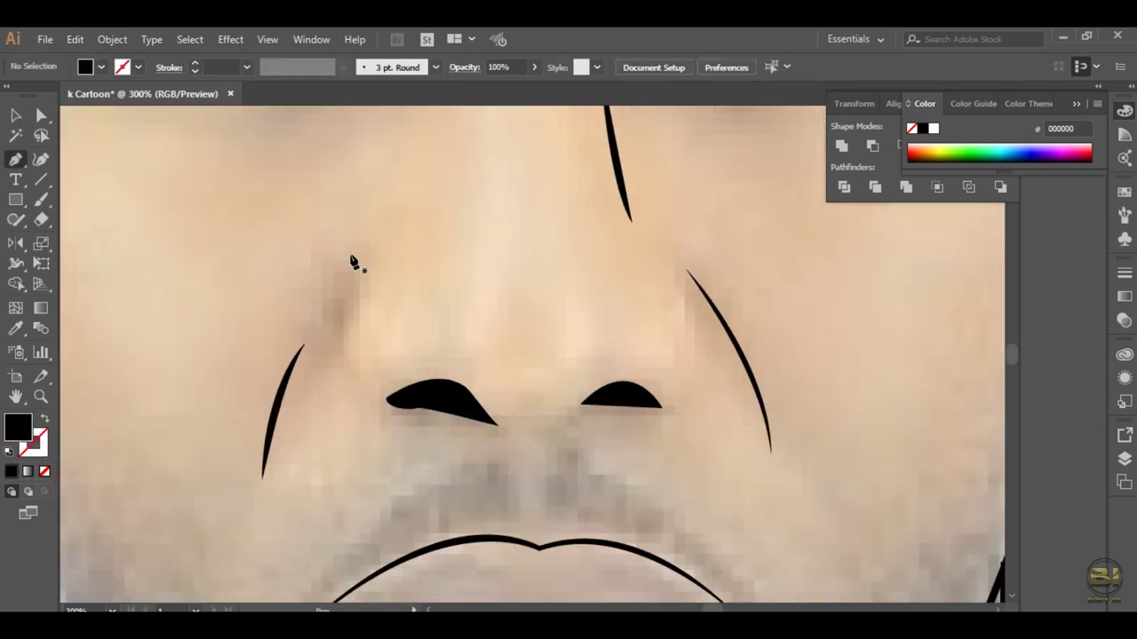
key("ctrl+minus")
left_click(529, 357)
left_click_drag(569, 471, 677, 491)
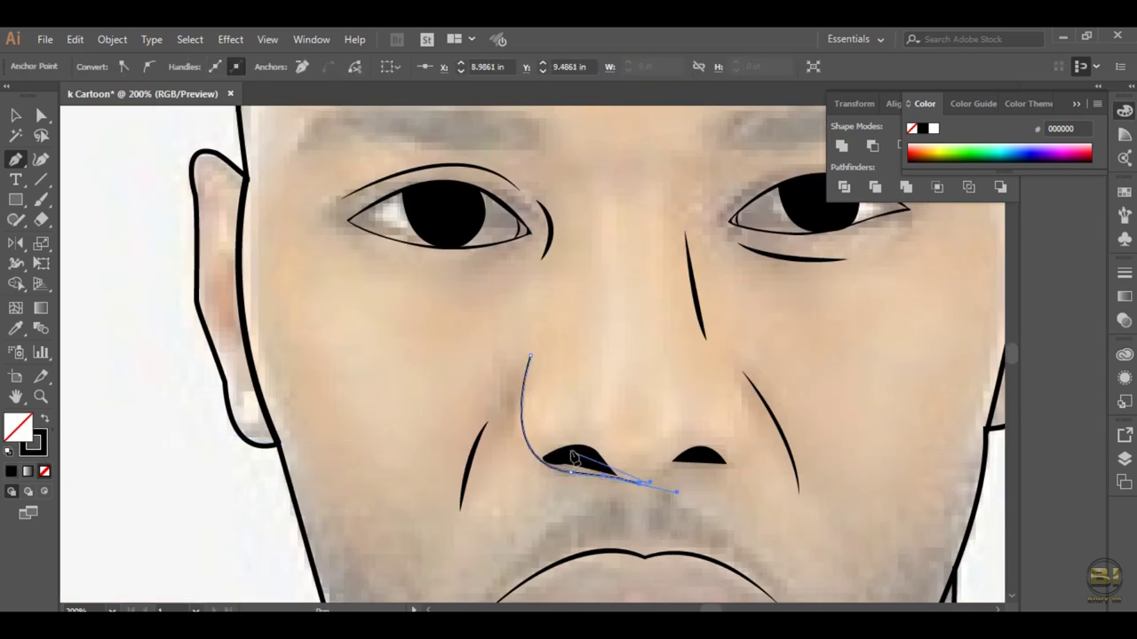
key("Delete")
Step: Draw the left and right sides of the nose and the line under its tip
left_click(581, 486)
left_click_drag(530, 346, 622, 204)
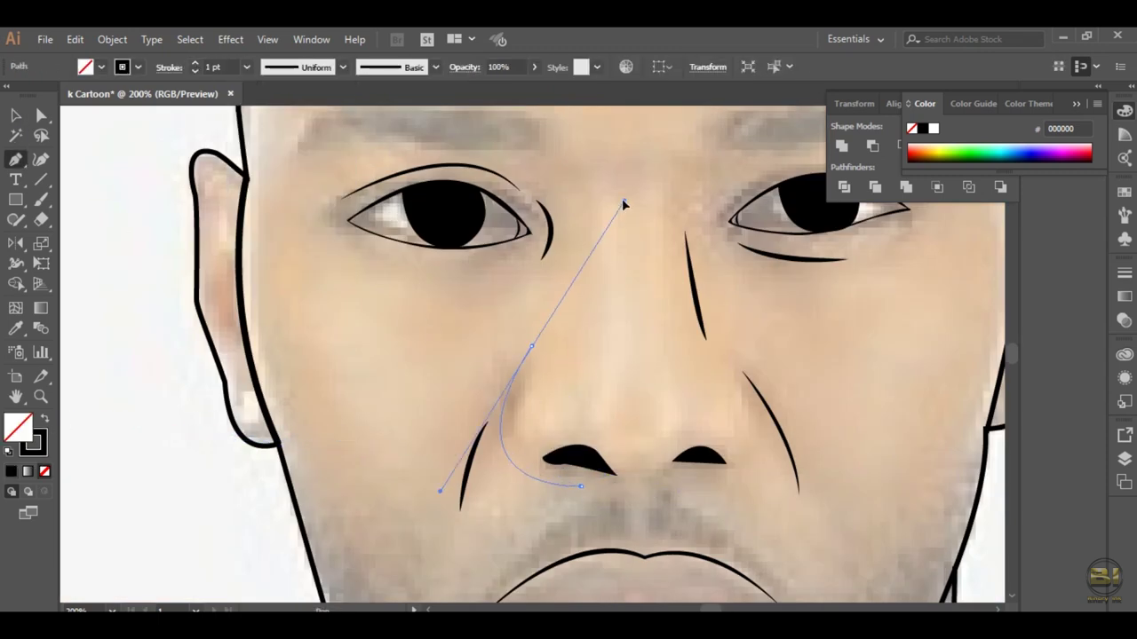
left_click(545, 317, "ctrl")
left_click(745, 393)
left_click_drag(682, 488, 802, 489)
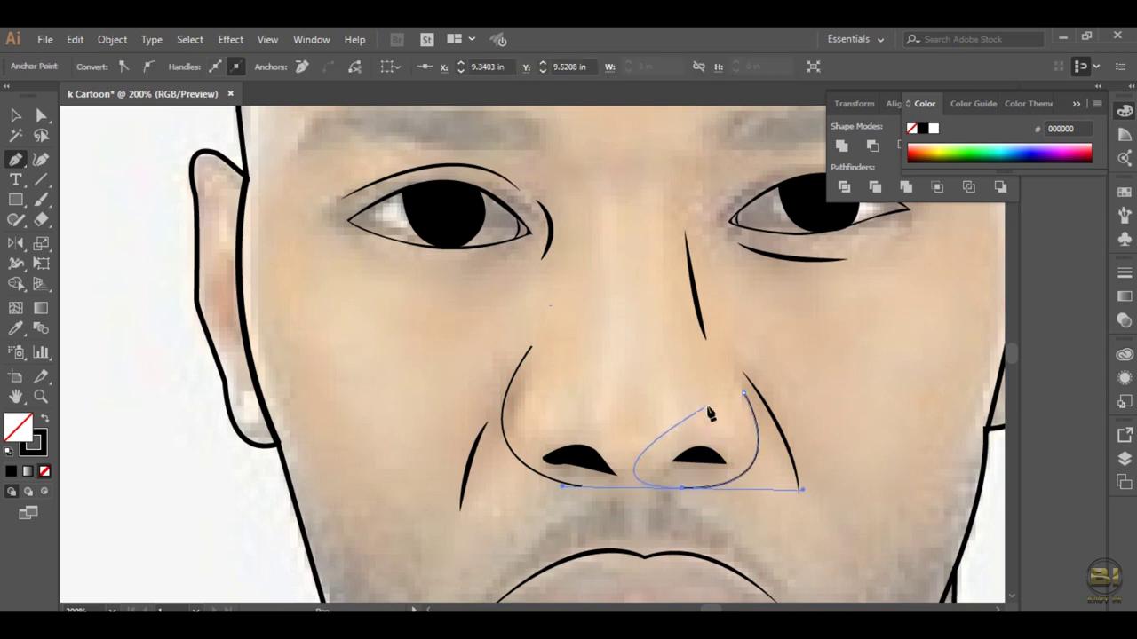
left_click(724, 476, "ctrl")
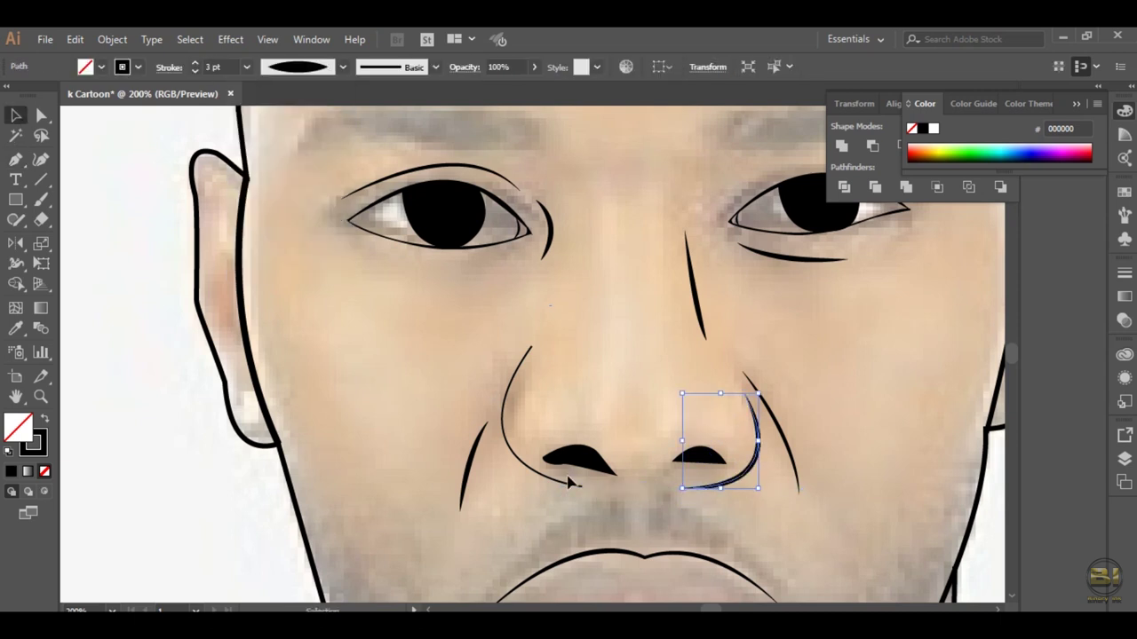
left_click(616, 475)
left_click_drag(671, 468, 696, 456)
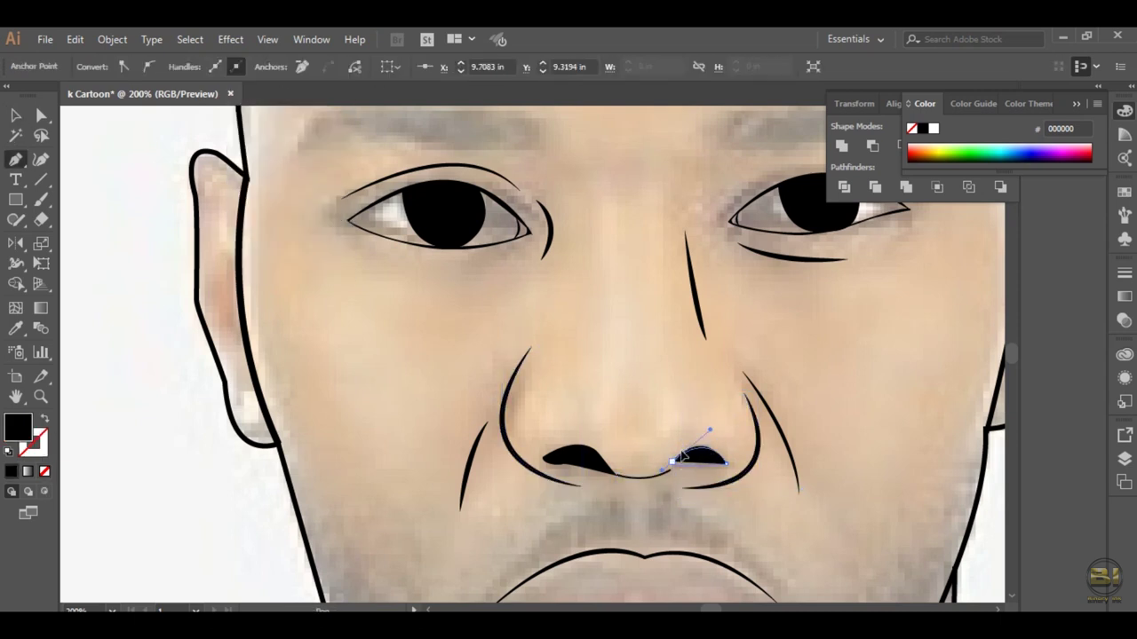
key("v")
Step: Connect the nose's underside curve to the right nostril tip
key("ctrl+plus")
left_click(640, 333)
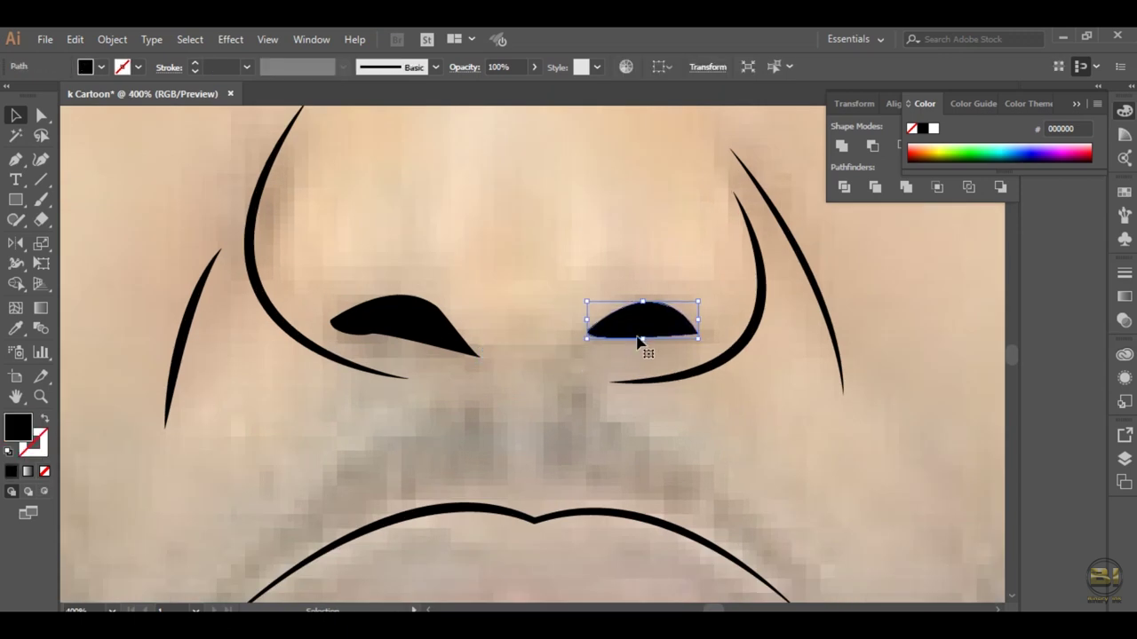
key("p")
left_click(591, 339)
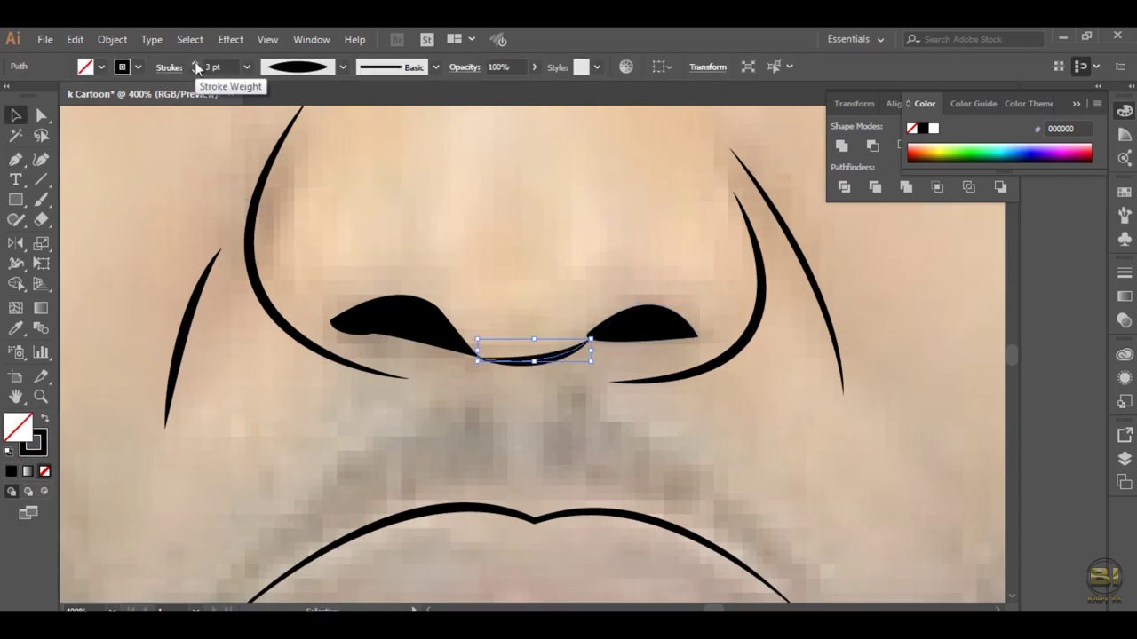
left_click(459, 400)
Step: Place the first Pen anchors of the beard down the left jawline
key("ctrl+0")
key("ctrl+plus")
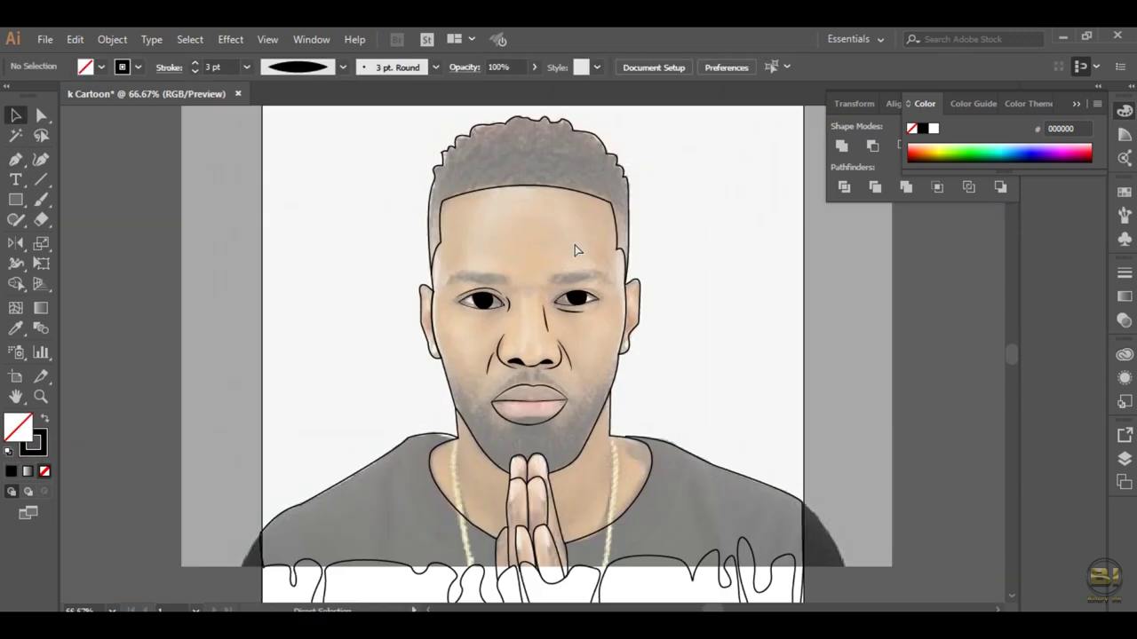
key("ctrl+plus")
key("ctrl+plus")
key("p")
left_click(271, 203)
left_click(313, 388)
left_click(359, 423)
Step: Extend the black-filled beard path around the chin and up the right jaw
key("shift+x")
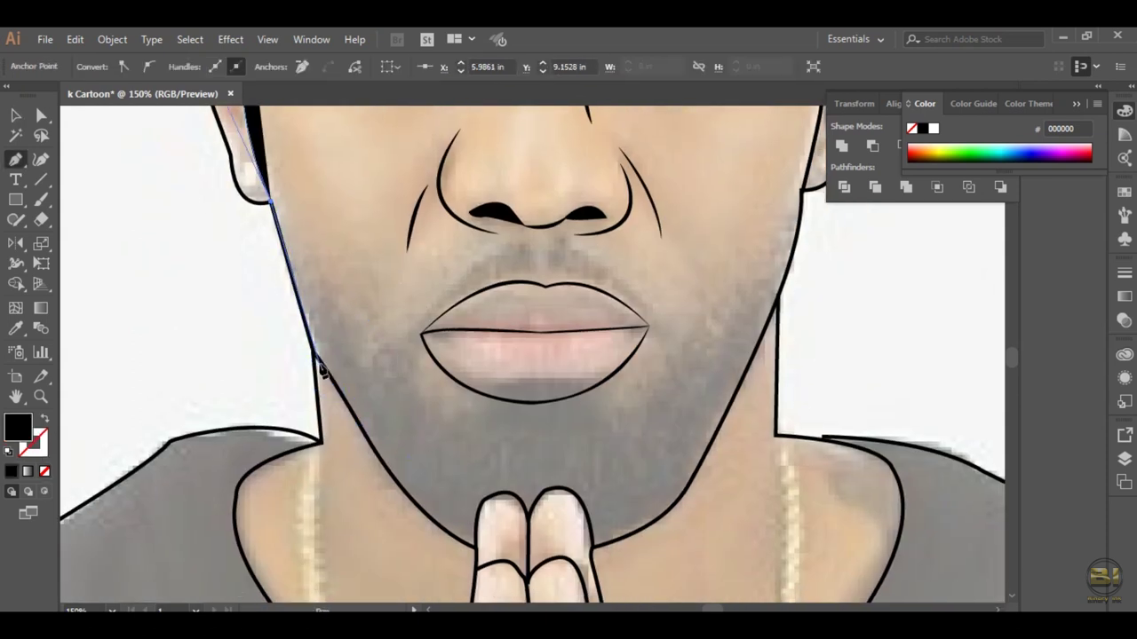
scroll(436, 465, "down", 3)
left_click_drag(427, 450, 463, 450)
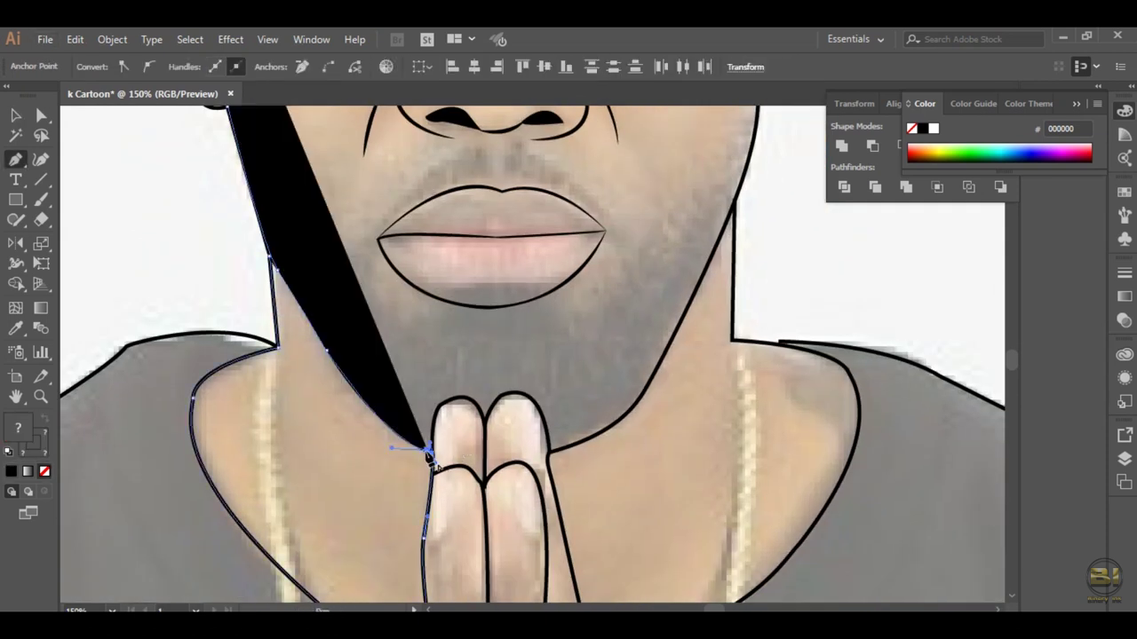
left_click_drag(481, 412, 499, 400)
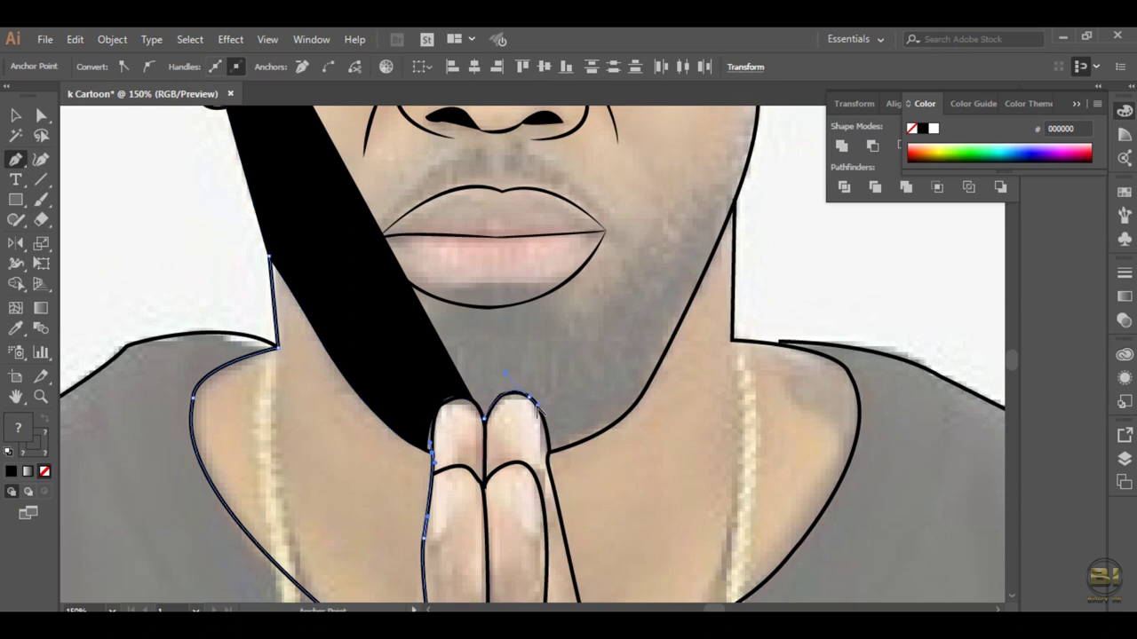
left_click(546, 439)
scroll(634, 406, "up", 4)
left_click(608, 418)
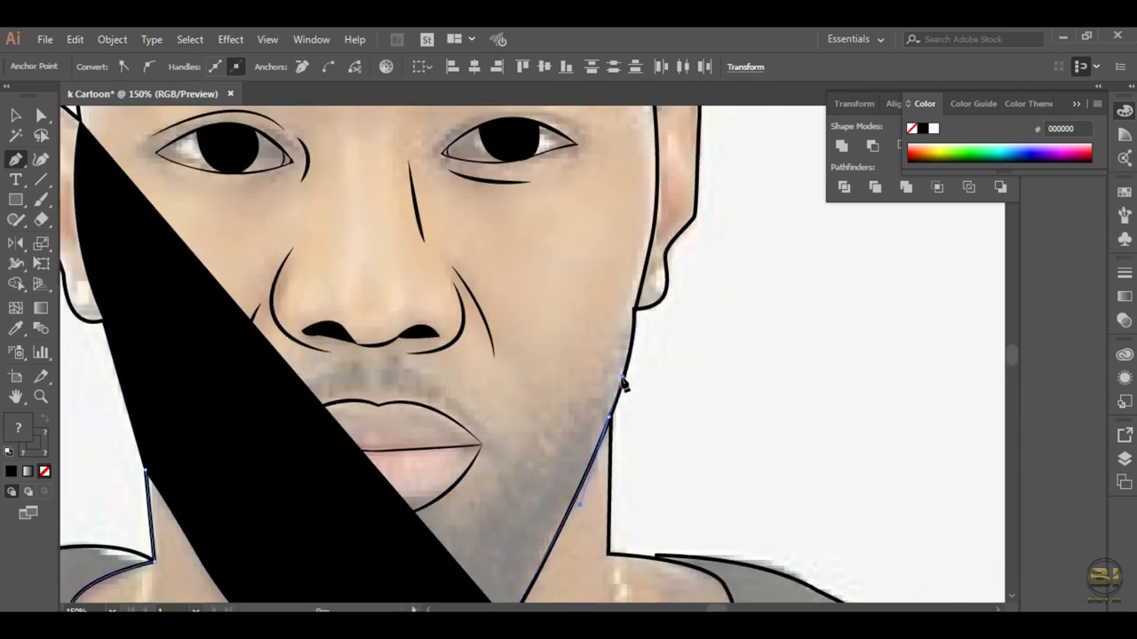
left_click_drag(629, 312, 626, 293)
Step: Hide the beard fill, add another jawline anchor, and begin the left eyebrow curve
key("shift+x")
key("shift+x")
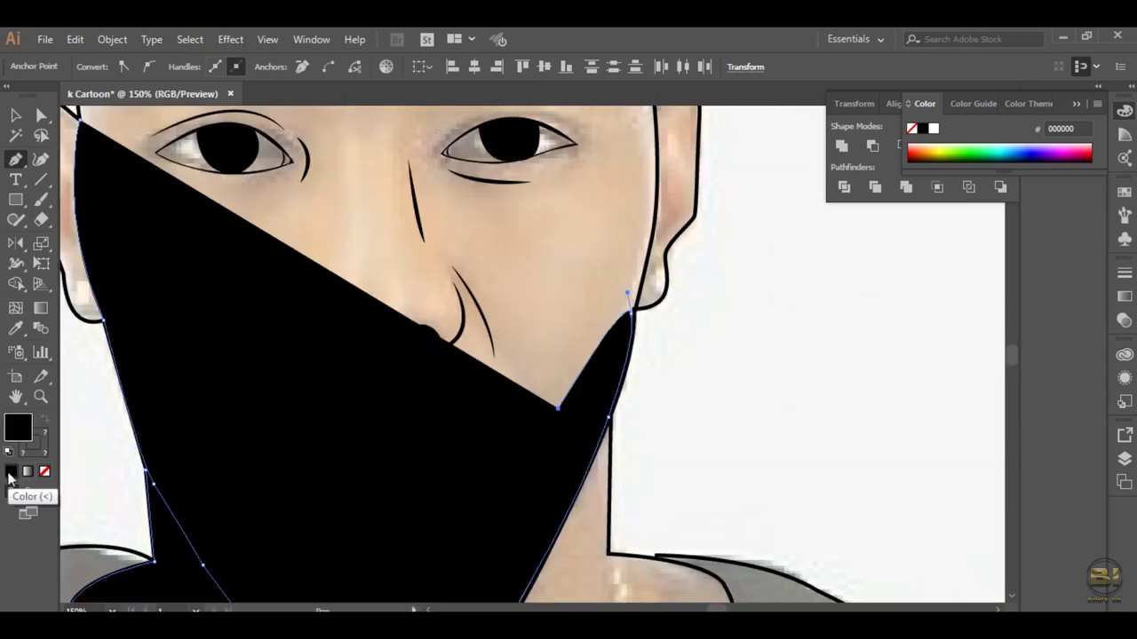
scroll(272, 386, "down", 5)
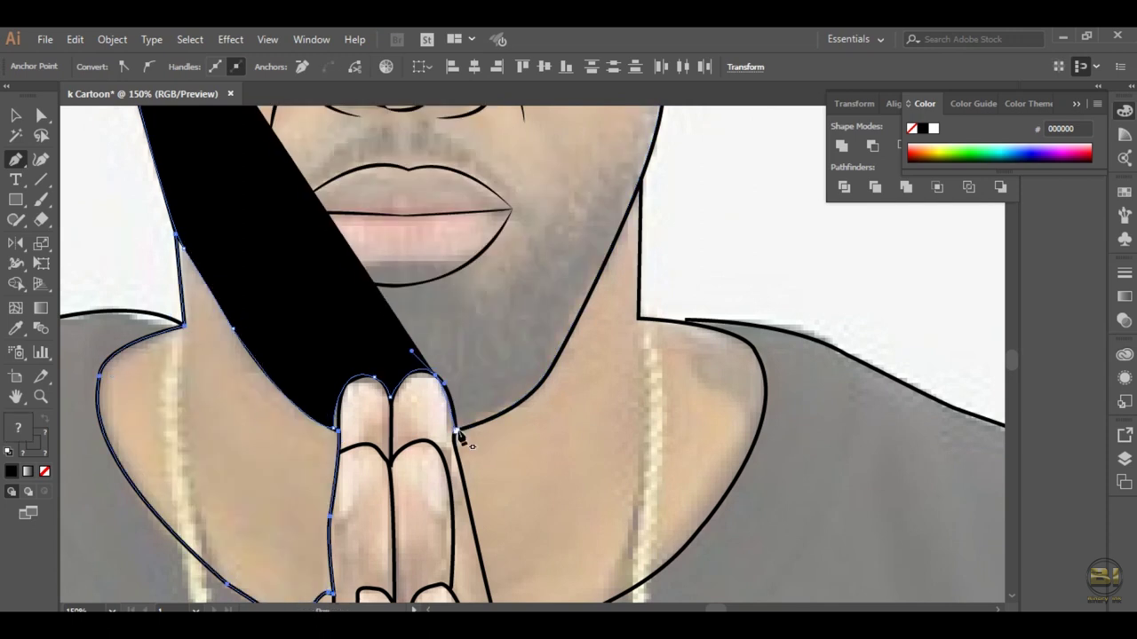
left_click_drag(536, 387, 554, 356)
scroll(557, 356, "up", 3)
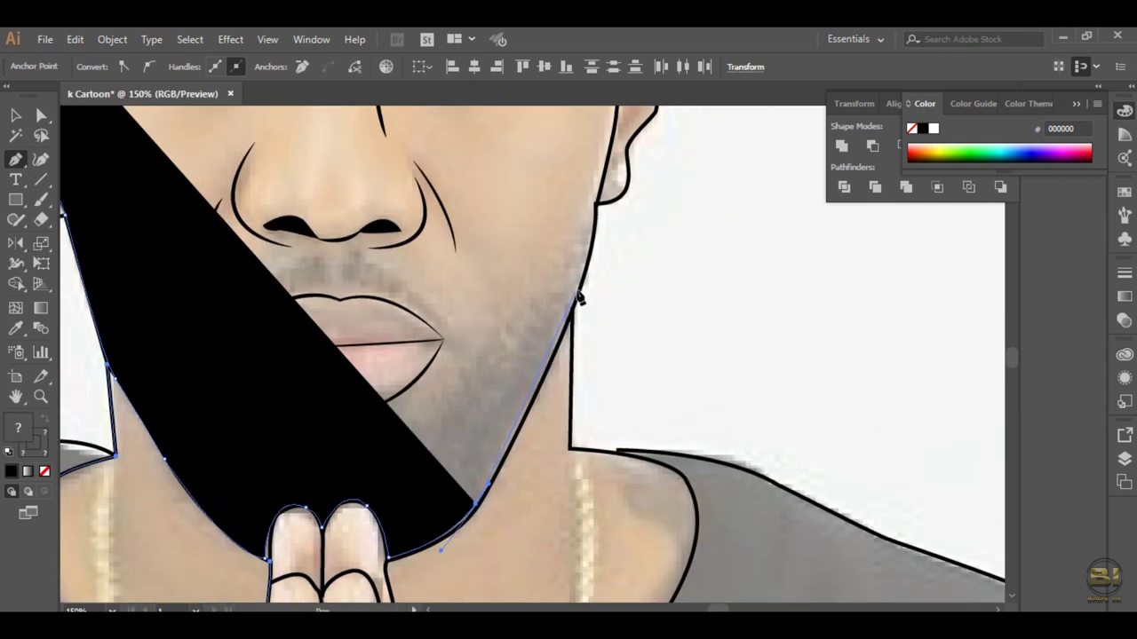
left_click_drag(593, 207, 597, 223)
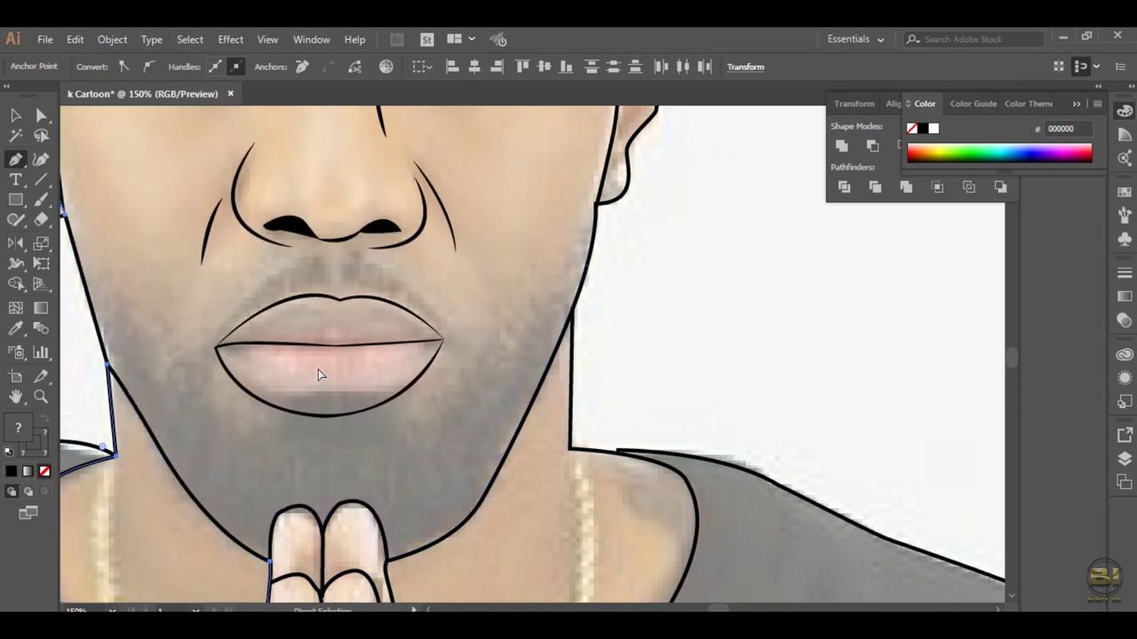
left_click_drag(345, 312, 635, 397)
scroll(453, 277, "up", 5)
Step: Trace a closed black-filled shape over the left eyebrow
left_click_drag(578, 293, 554, 286)
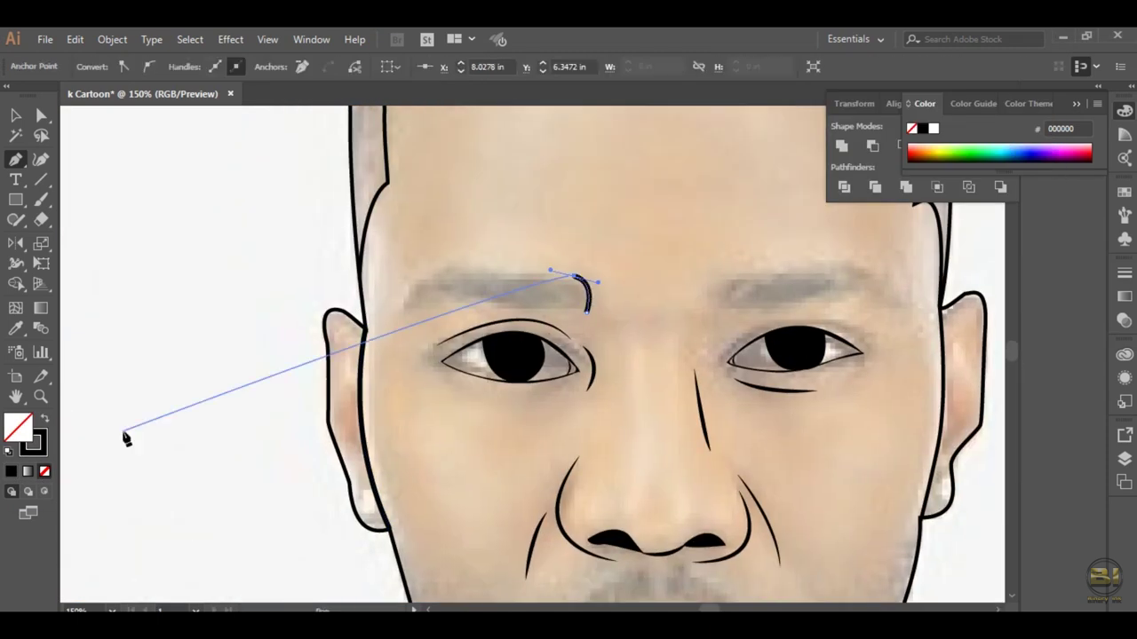
key("ctrl+plus")
left_click_drag(182, 431, 143, 564)
left_click(559, 428)
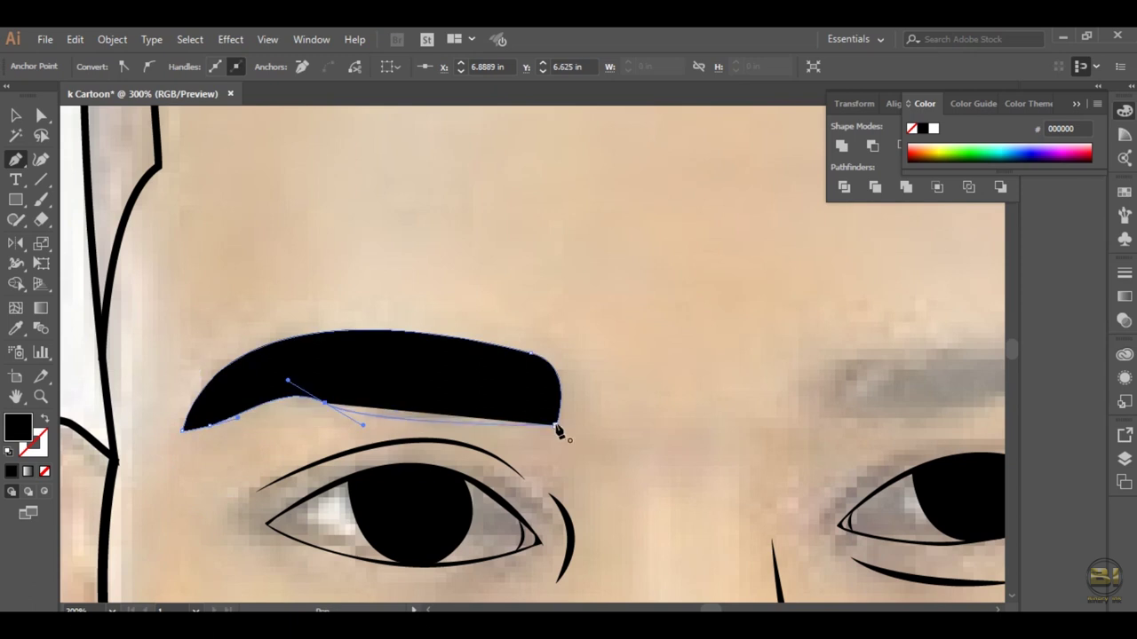
Step: Trace a tapered black-filled shape along the right eyebrow and deselect it
left_click_drag(766, 388, 357, 459)
key("Escape")
left_click(392, 480)
left_click_drag(616, 396, 785, 442)
left_click_drag(793, 508, 792, 532)
scroll(792, 532, "down", 3)
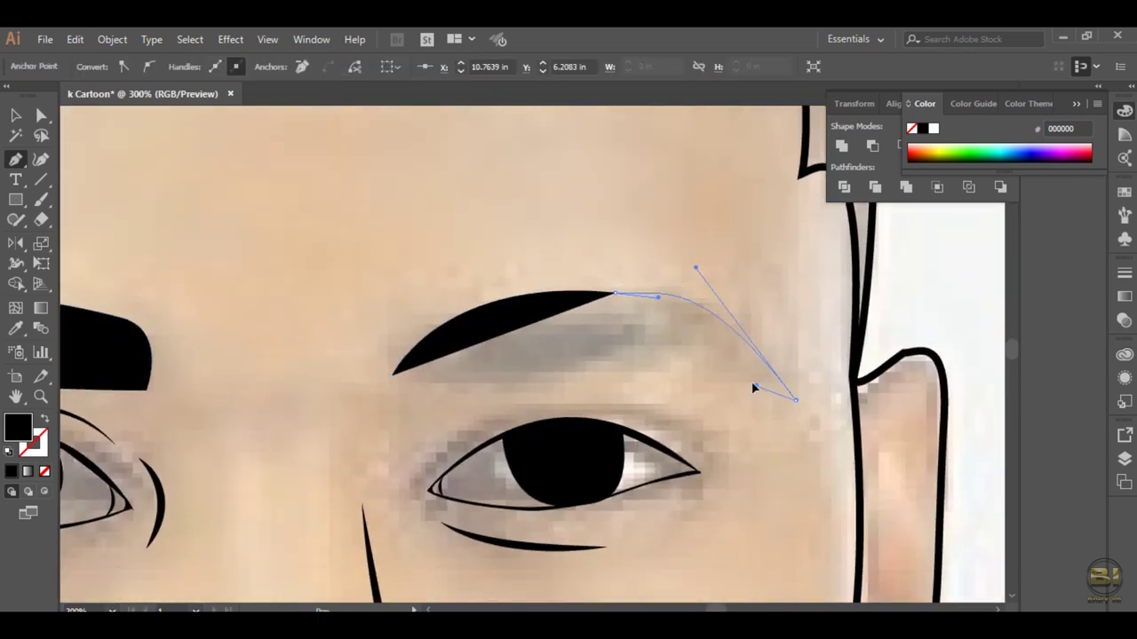
left_click_drag(629, 359, 533, 373)
left_click_drag(393, 376, 404, 388)
left_click(414, 464, "ctrl")
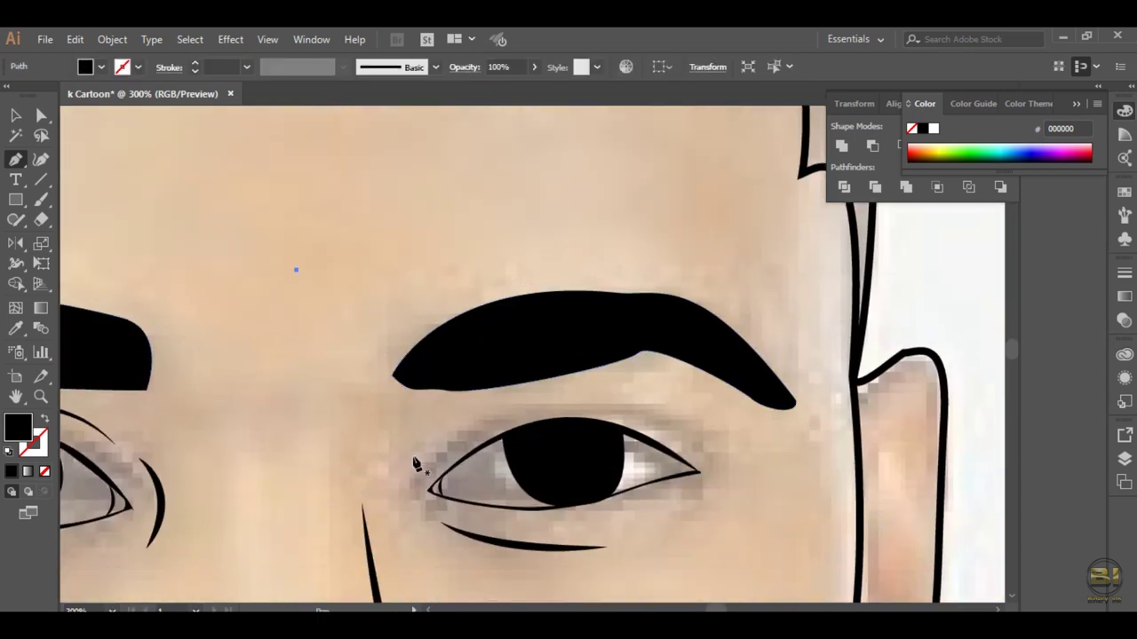
scroll(414, 464, "down", 5)
left_click(539, 310)
scroll(335, 456, "down", 8)
Step: Pen-trace the beard edge up the left jawline with curved anchors
scroll(601, 373, "left", 4)
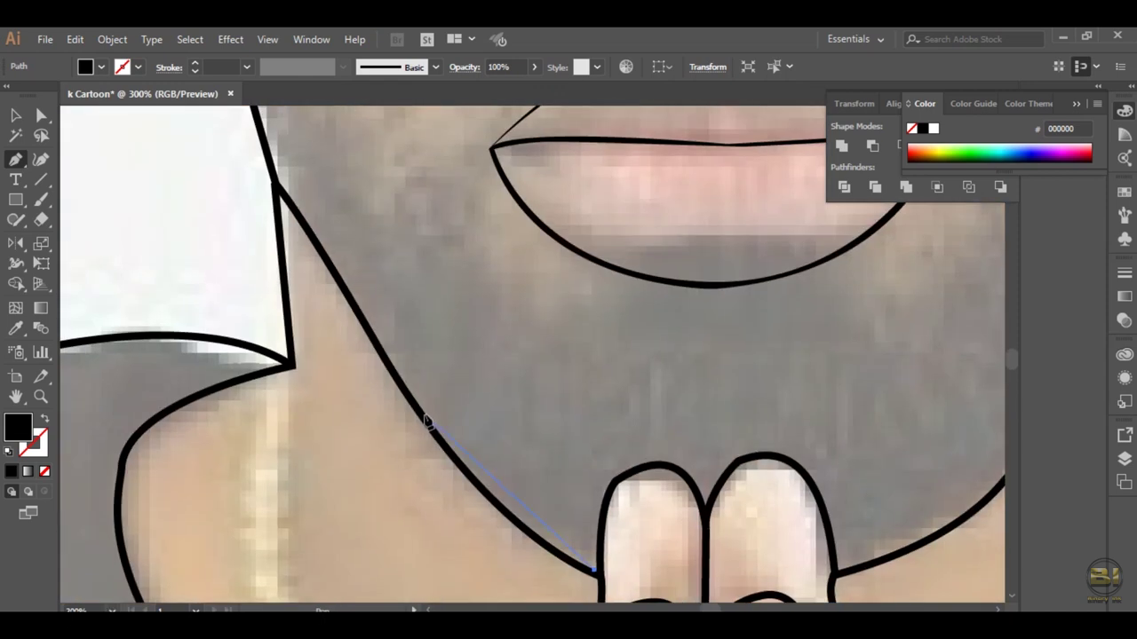
left_click(593, 568)
left_click_drag(420, 412, 355, 307)
left_click(341, 290)
left_click(300, 210)
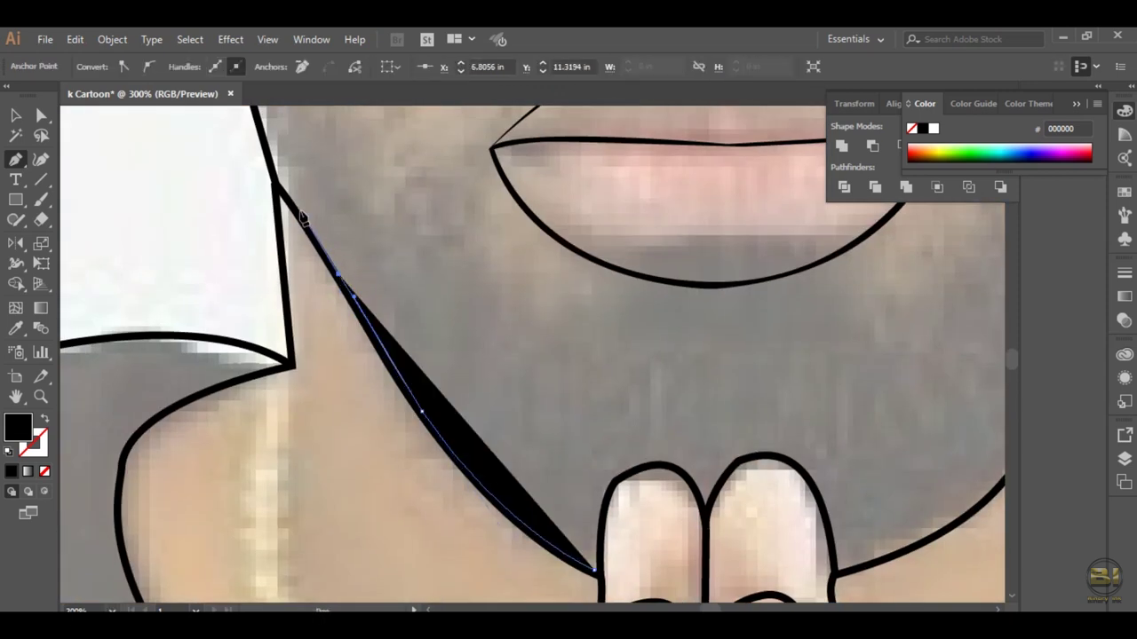
left_click(274, 170)
scroll(325, 258, "up", 6)
scroll(325, 258, "left", 3)
scroll(325, 257, "down", 4)
scroll(325, 257, "right", 6)
Step: Continue the beard outline under the lower lip and down the right jawline
left_click(492, 419)
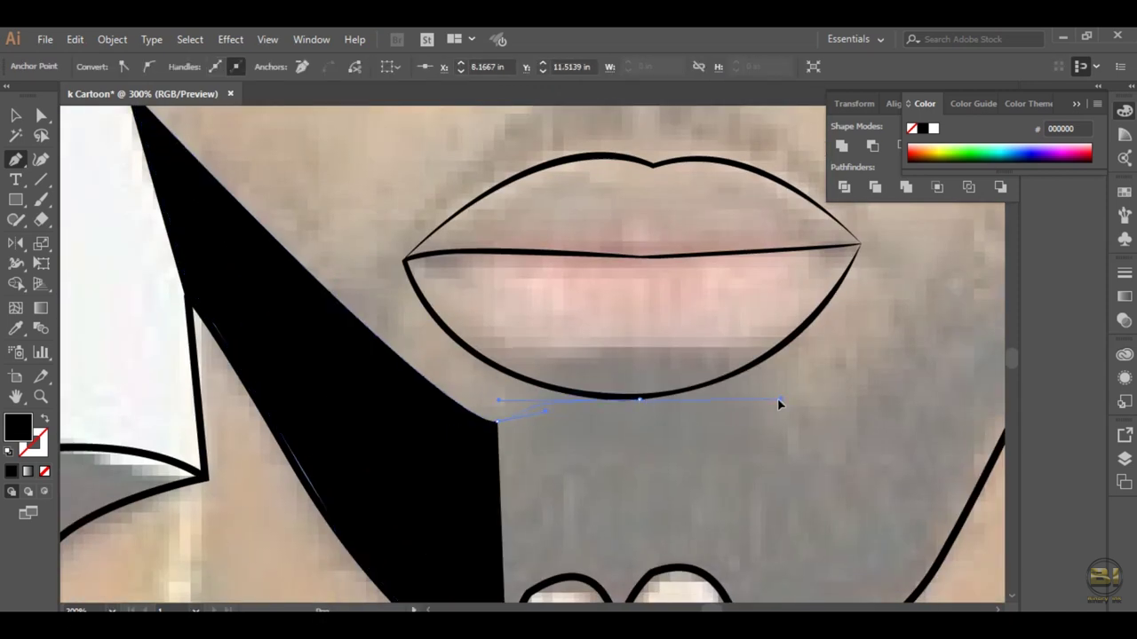
left_click_drag(639, 399, 666, 395)
left_click(777, 417)
scroll(781, 417, "up", 3)
scroll(782, 418, "right", 6)
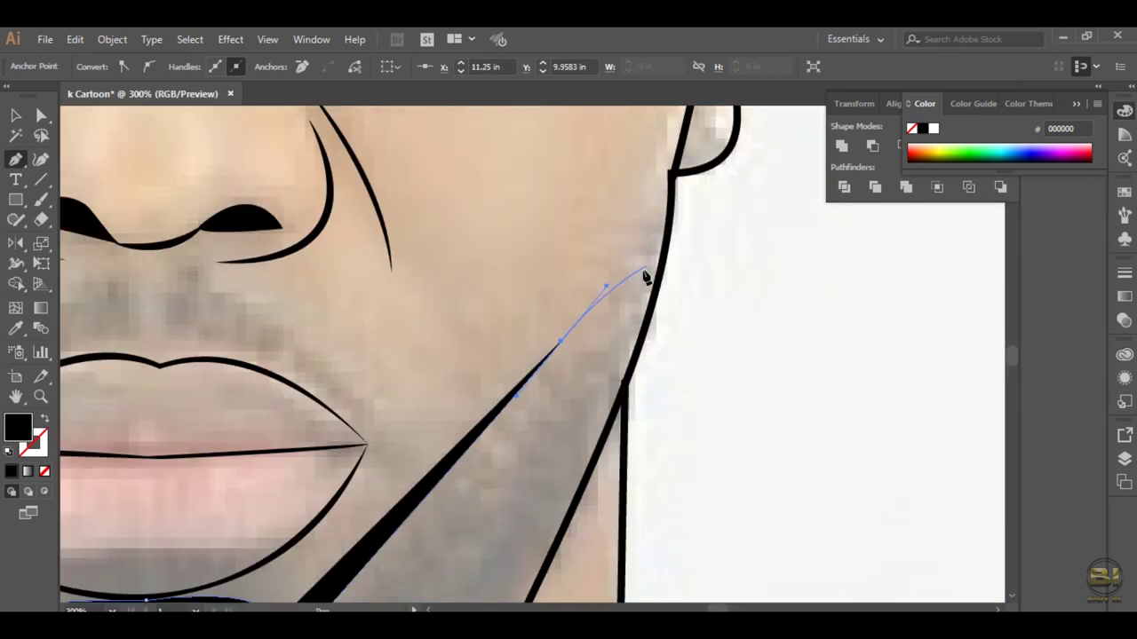
left_click(629, 238)
left_click(575, 434)
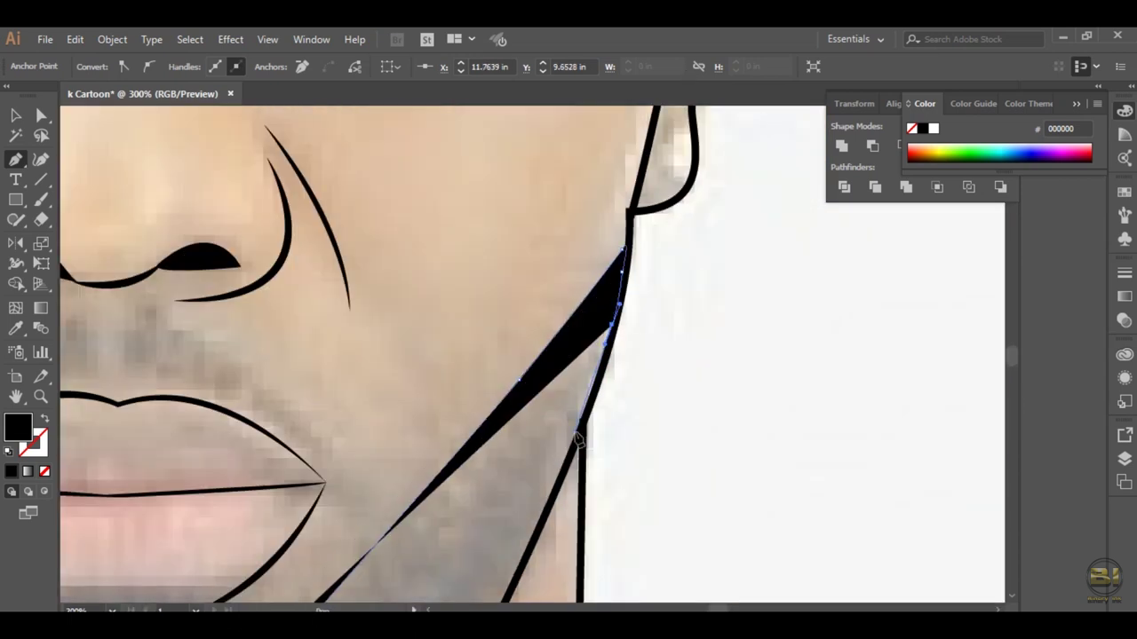
left_click(546, 504)
Step: Extend the beard outline lower on the jaw toward the neck and lower edge
scroll(542, 506, "down", 4)
scroll(542, 507, "left", 2)
left_click(624, 278)
scroll(647, 246, "down", 5)
scroll(609, 304, "up", 3)
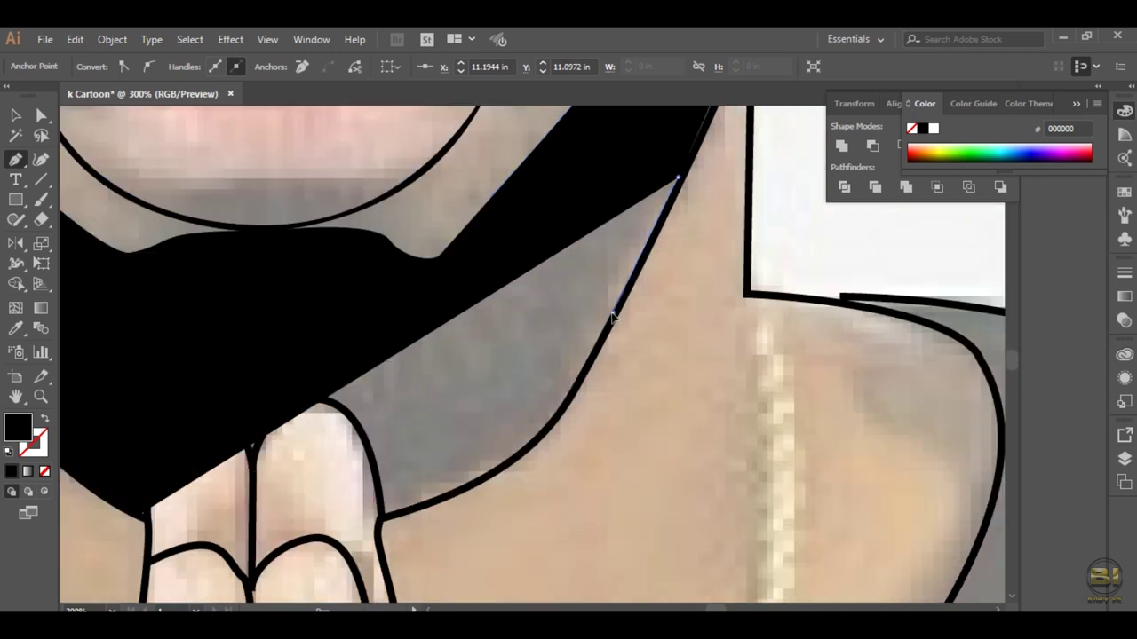
left_click(579, 372)
left_click_drag(525, 457, 511, 463)
left_click(384, 515)
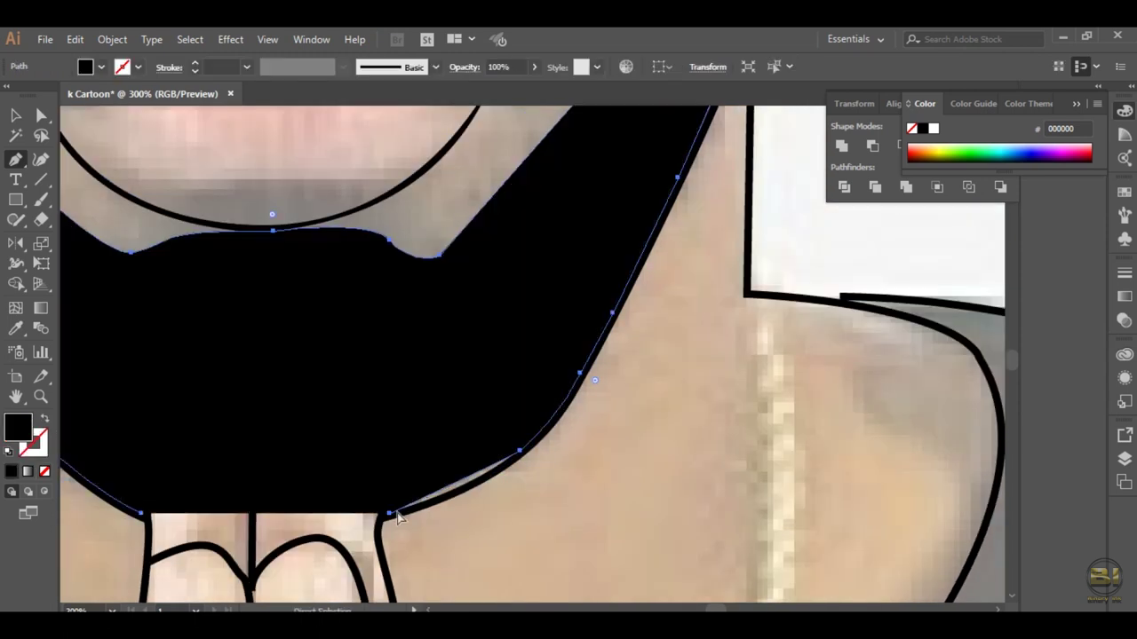
Step: Trace around the fingertips with the fill hidden, close the black beard shape, fit view
key("shift+x")
left_click(378, 467)
left_click(277, 407)
left_click(254, 449)
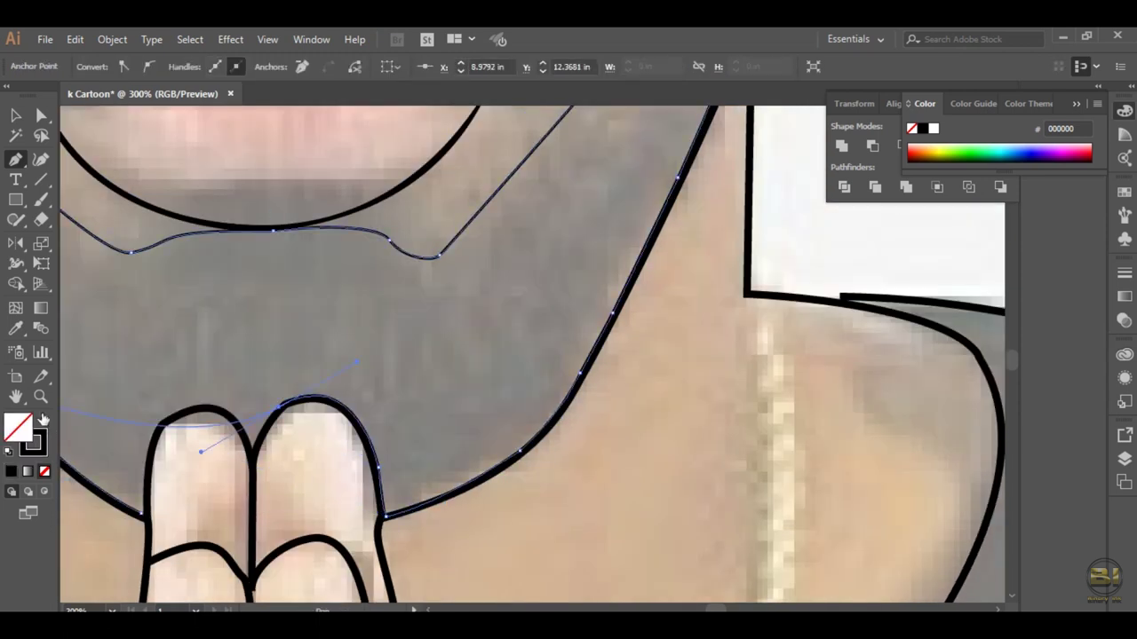
key("shift+x")
key("shift+x")
left_click(155, 425)
key("shift+x")
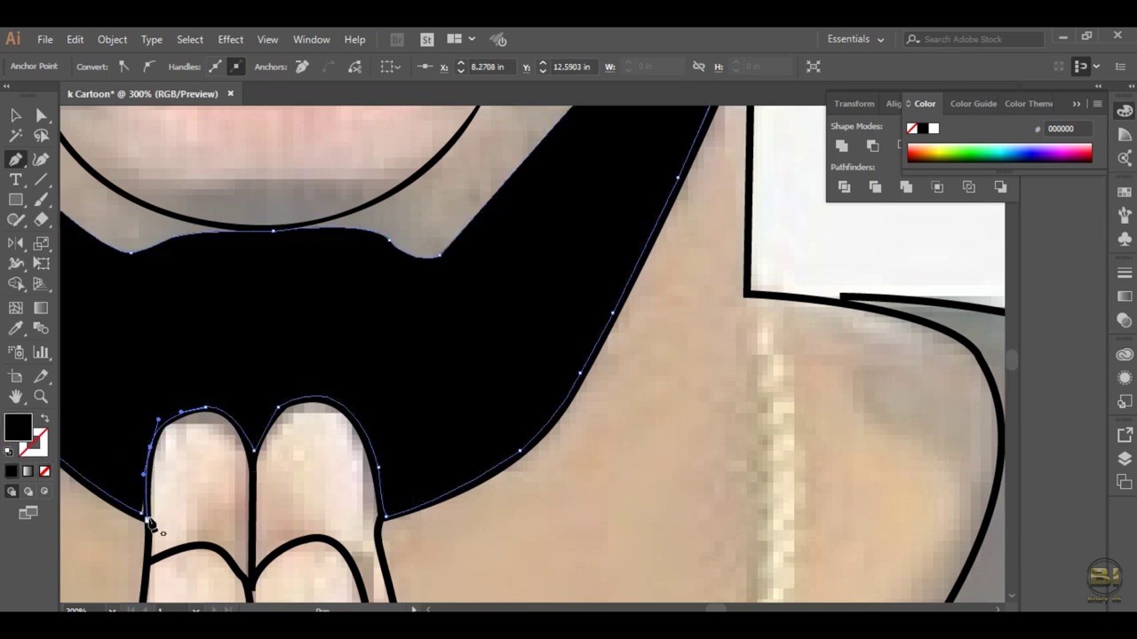
left_click_drag(121, 372, 467, 593)
key("ctrl+0")
Step: Draw a short straight horizontal line to serve as a hair brush template
key("y")
key("ctrl+shift+a")
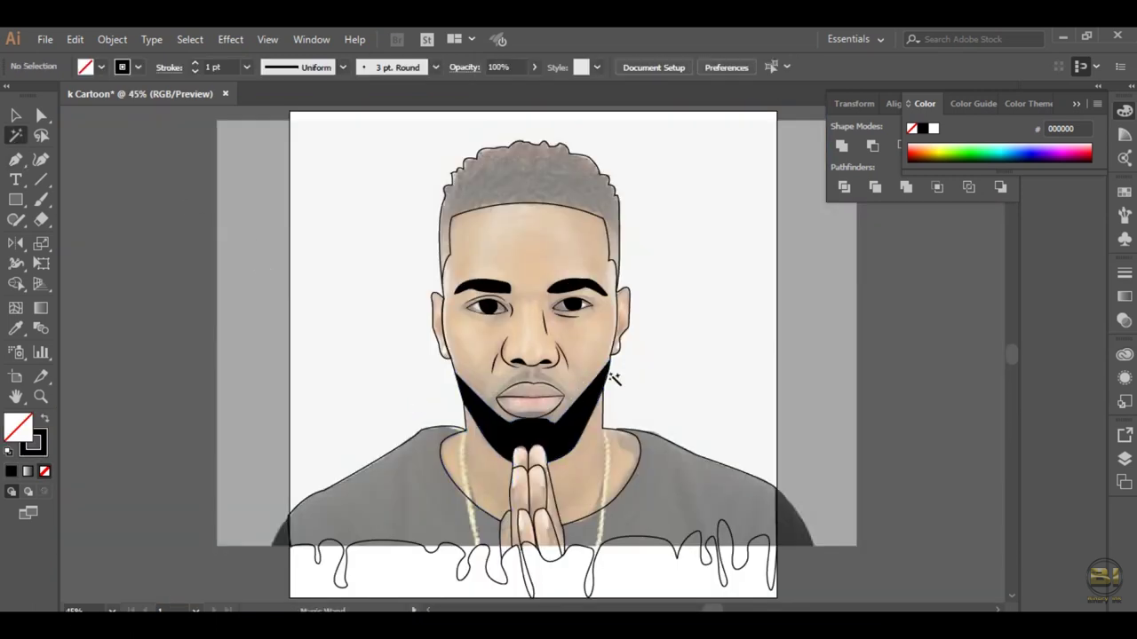
left_click(41, 179)
left_click(401, 261)
key("Return")
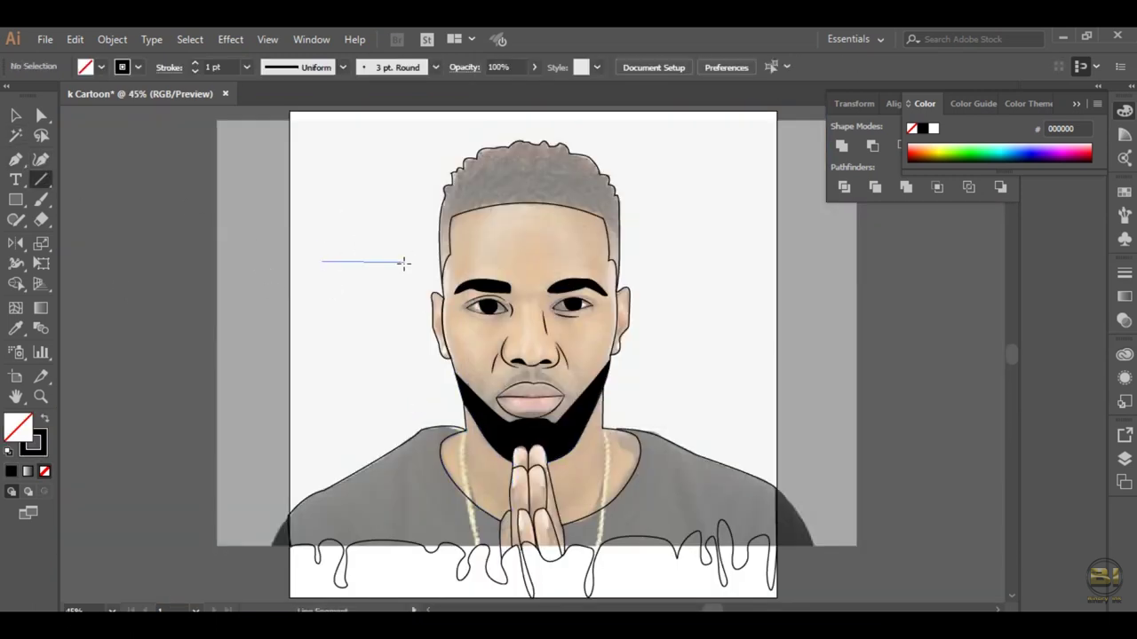
key("ctrl+=")
key("ctrl+=")
key("ctrl+=")
key("ctrl+=")
key("v")
Step: Turn the line into a new art brush and delete the template line
left_click(343, 67)
left_click(395, 197)
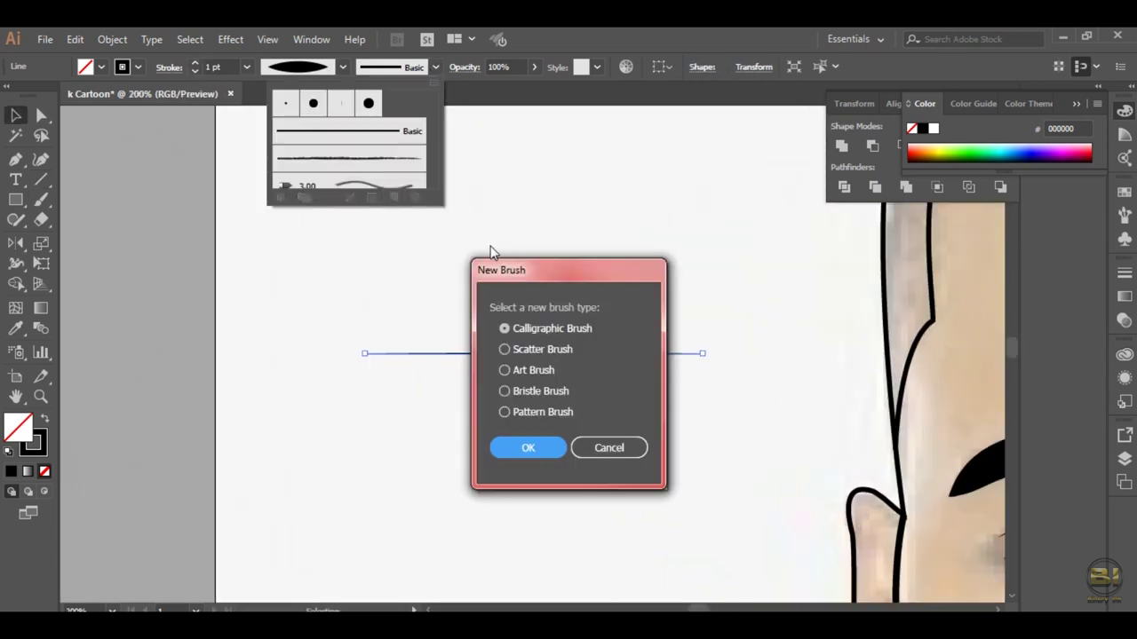
left_click(504, 370)
left_click(530, 450)
left_click(877, 568)
key("Delete")
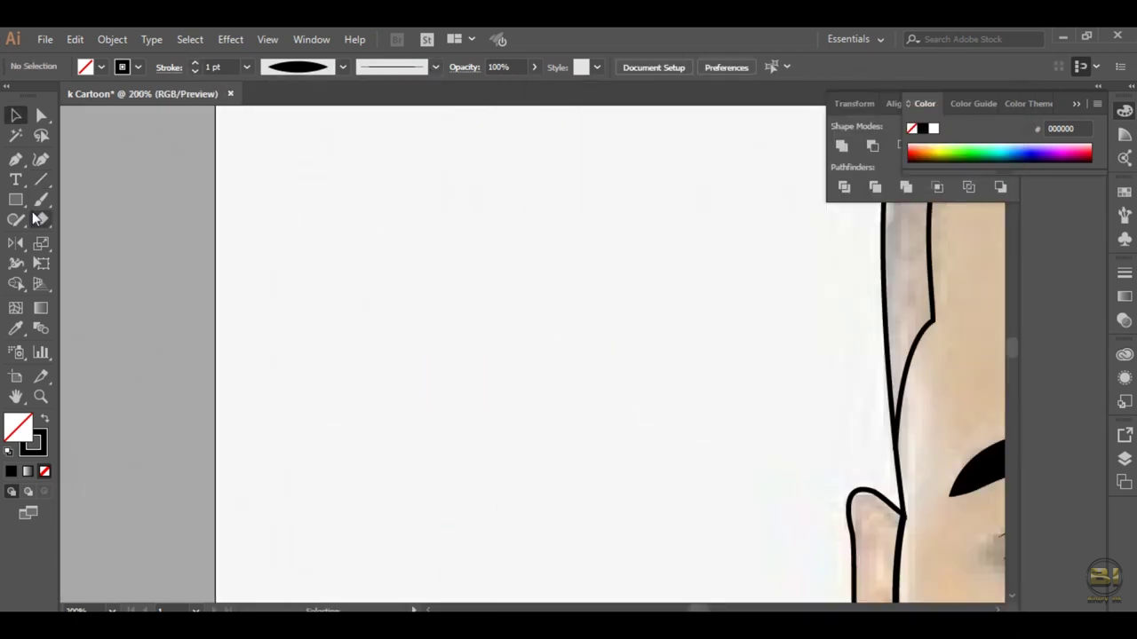
Step: Confirm the Paintbrush options and paint two test hair strokes
left_click(40, 199)
double_click(41, 199)
left_click(662, 439)
left_click_drag(511, 253, 502, 400)
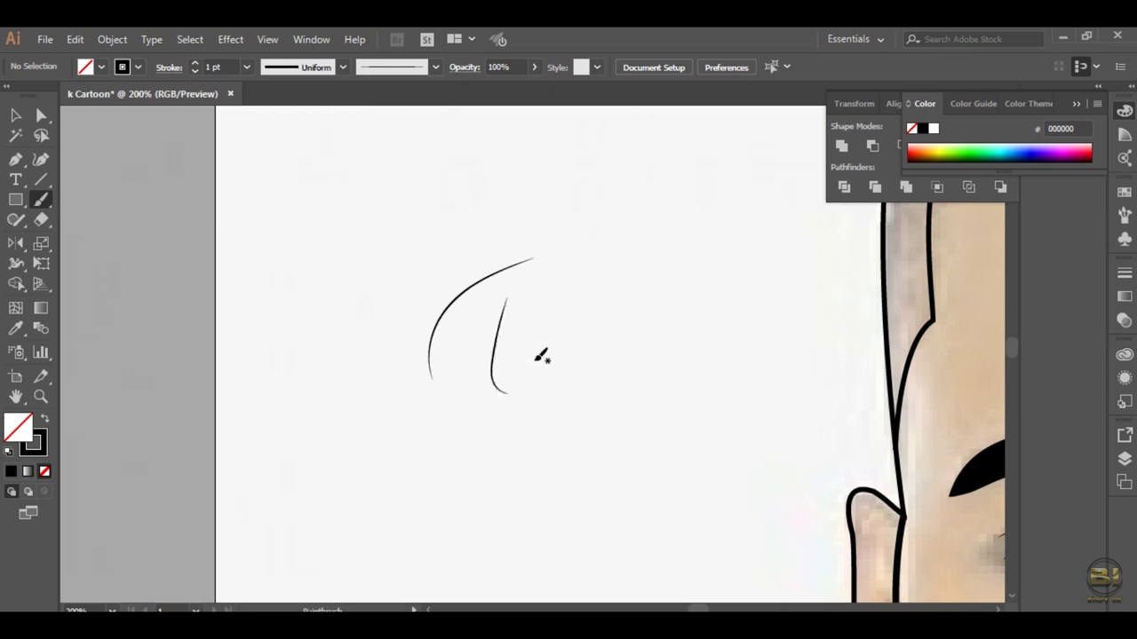
left_click_drag(574, 224, 562, 405)
scroll(538, 219, "up", 2)
scroll(789, 287, "up", 3)
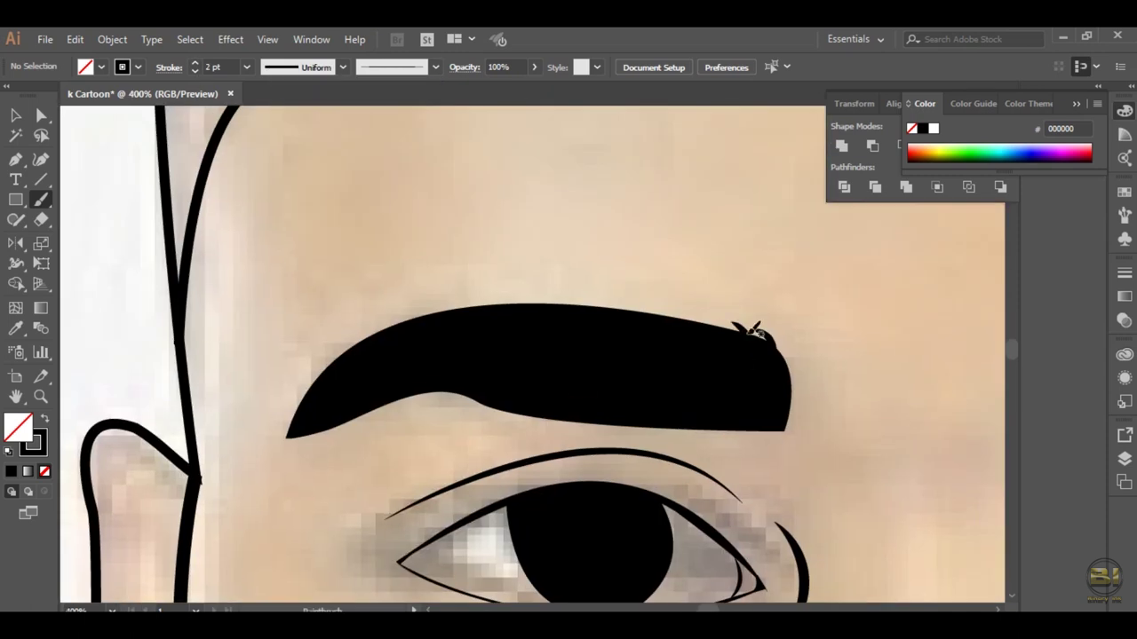
Step: Paint a row of hair strokes along the eyebrow's top edge and both ends
mouse_move(710, 333)
left_mouse_down()
mouse_move(679, 306)
mouse_move(613, 298)
left_mouse_up()
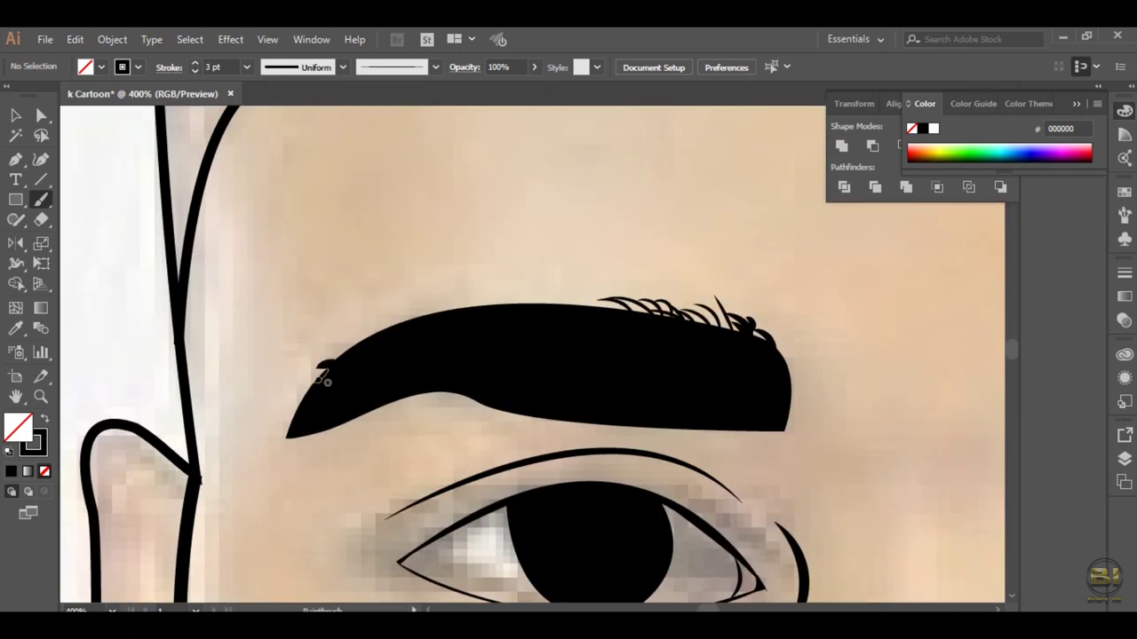
left_click_drag(342, 355, 307, 356)
left_click_drag(328, 373, 300, 380)
left_click_drag(776, 355, 803, 390)
left_click_drag(799, 432, 804, 400)
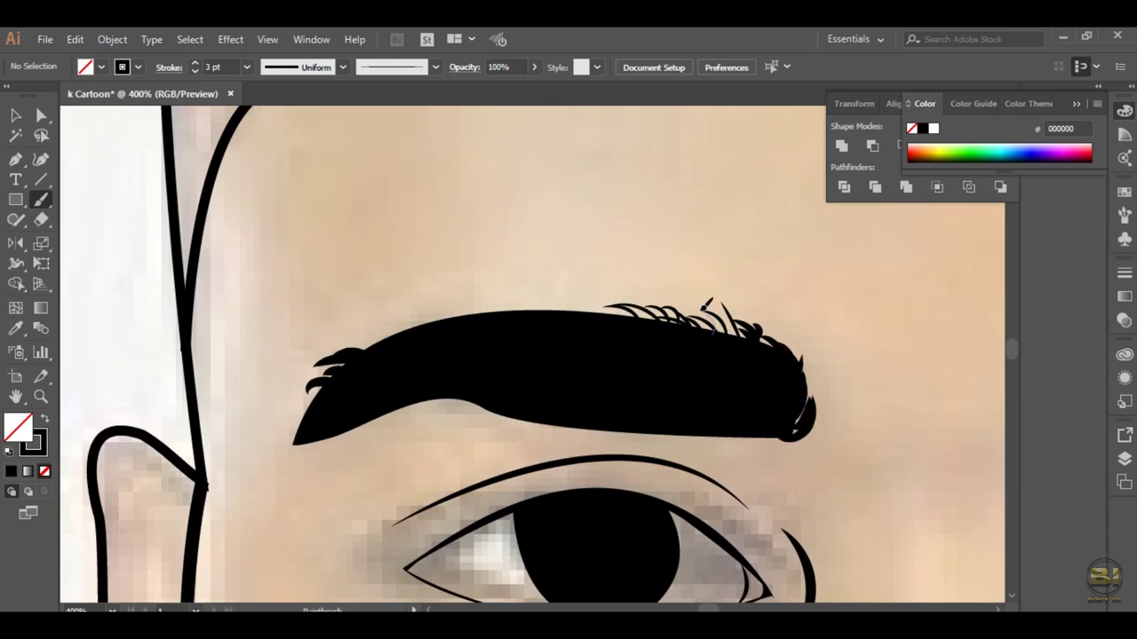
mouse_move(693, 329)
left_mouse_down()
mouse_move(641, 280)
mouse_move(573, 291)
left_mouse_up()
left_click_drag(613, 319, 542, 292)
left_click_drag(737, 333, 689, 302)
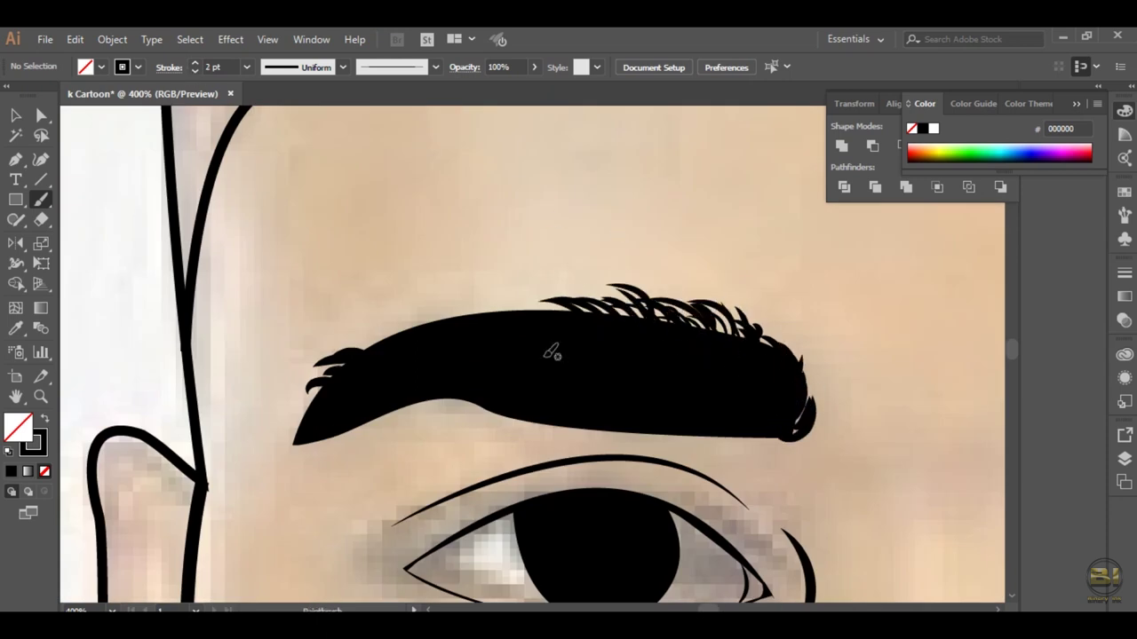
left_click_drag(559, 311, 497, 289)
left_click_drag(533, 311, 444, 295)
Step: Add more hairs along the eyebrow's top-left edge, left tip and right end
left_click_drag(438, 333, 355, 313)
left_click_drag(405, 351, 335, 331)
left_click_drag(412, 342, 373, 322)
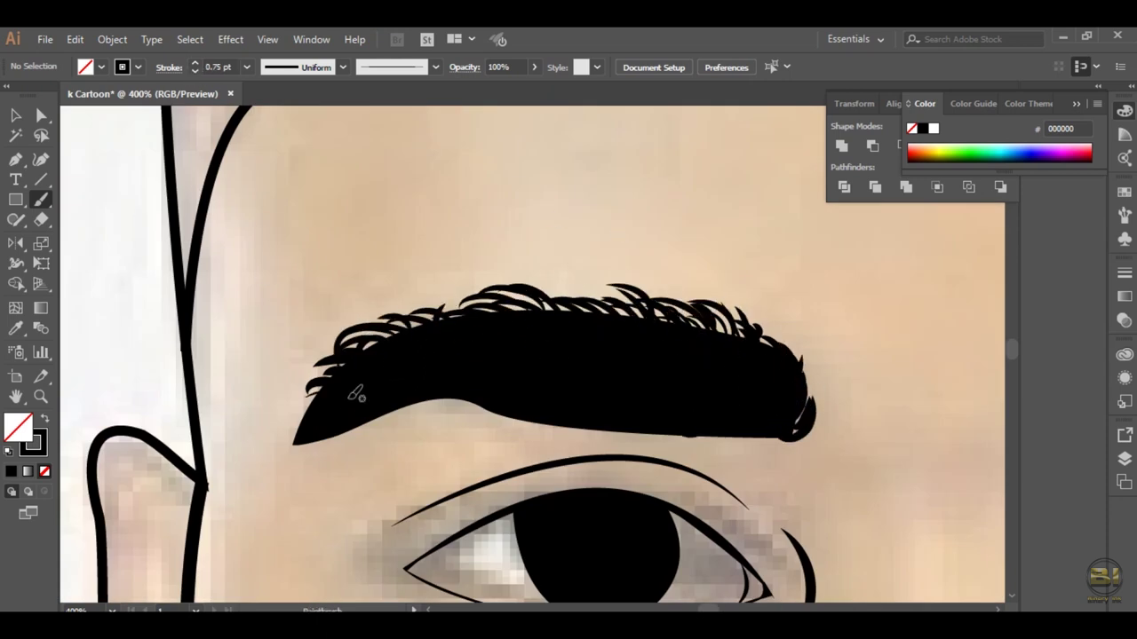
left_click_drag(355, 395, 264, 399)
left_click_drag(458, 330, 328, 322)
left_click_drag(470, 311, 409, 302)
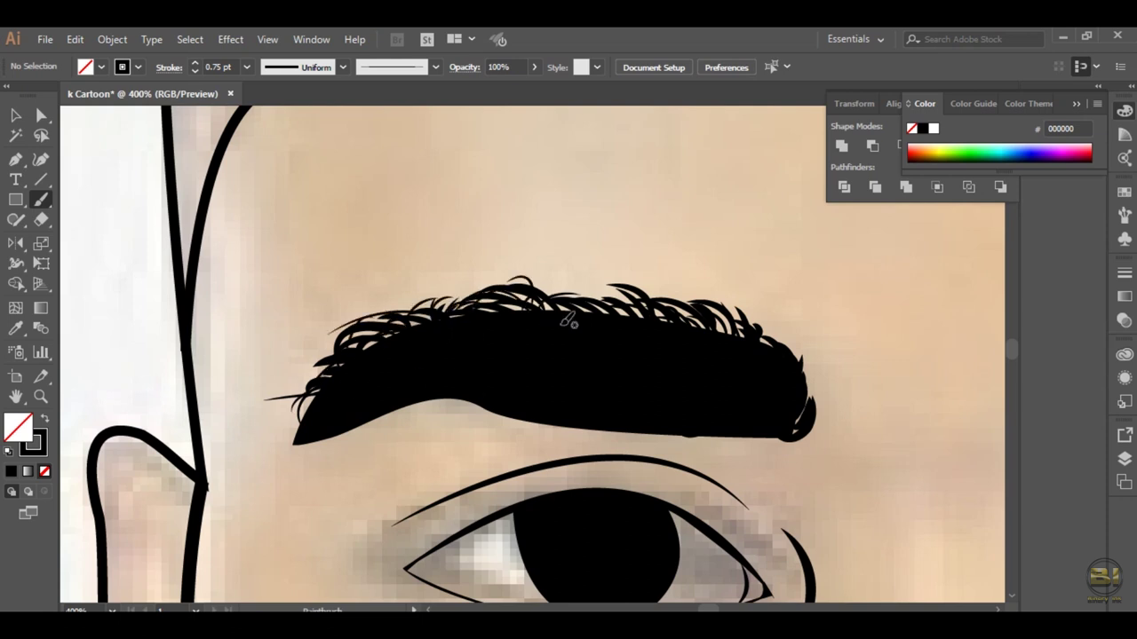
mouse_move(565, 322)
left_mouse_down()
mouse_move(675, 311)
mouse_move(795, 338)
mouse_move(810, 417)
mouse_move(804, 328)
left_mouse_up()
mouse_move(799, 373)
left_mouse_down()
mouse_move(737, 302)
mouse_move(733, 342)
left_mouse_up()
key("ctrl+0")
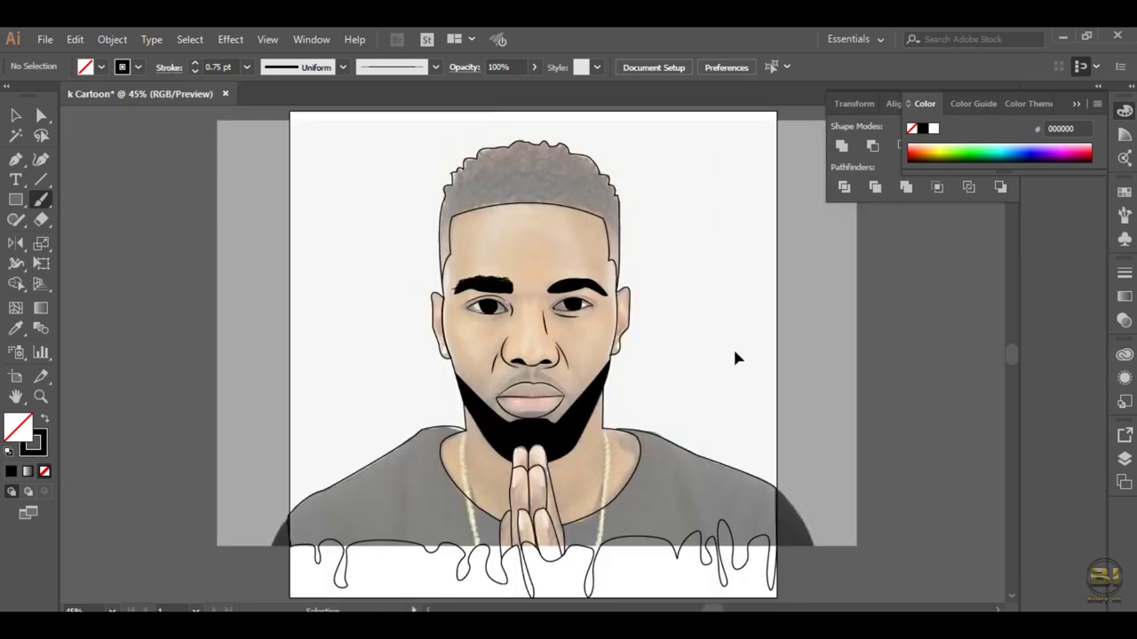
key("ctrl+1")
Step: At 2 pt brush weight, fringe the right eyebrow and both brows' lower edges
left_click(195, 63)
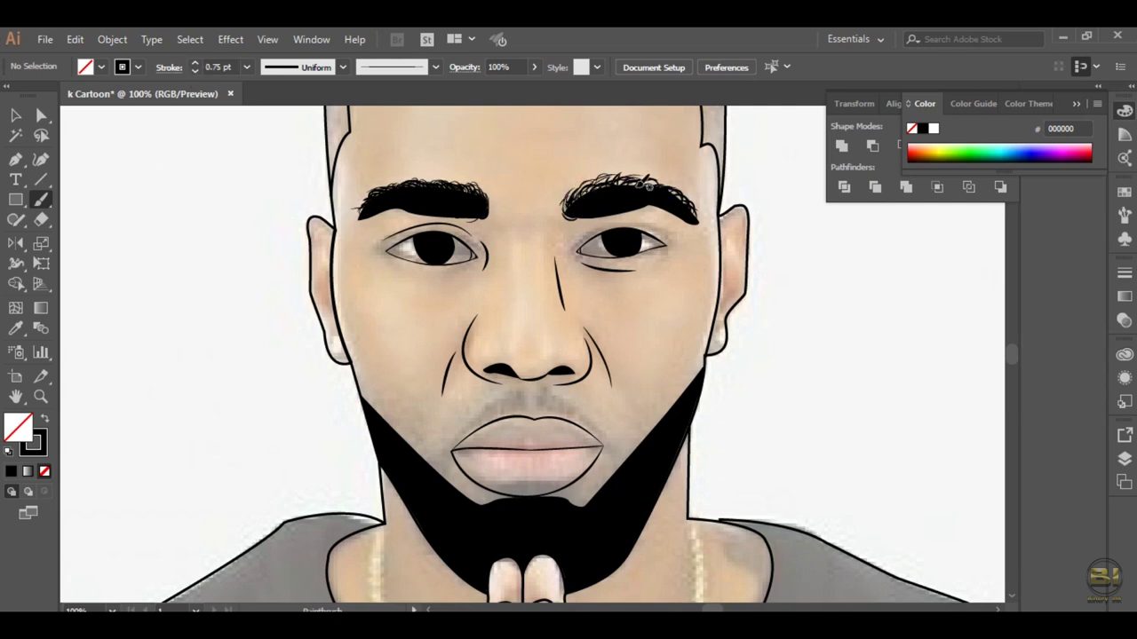
left_click_drag(613, 195, 577, 197)
left_click_drag(676, 201, 664, 189)
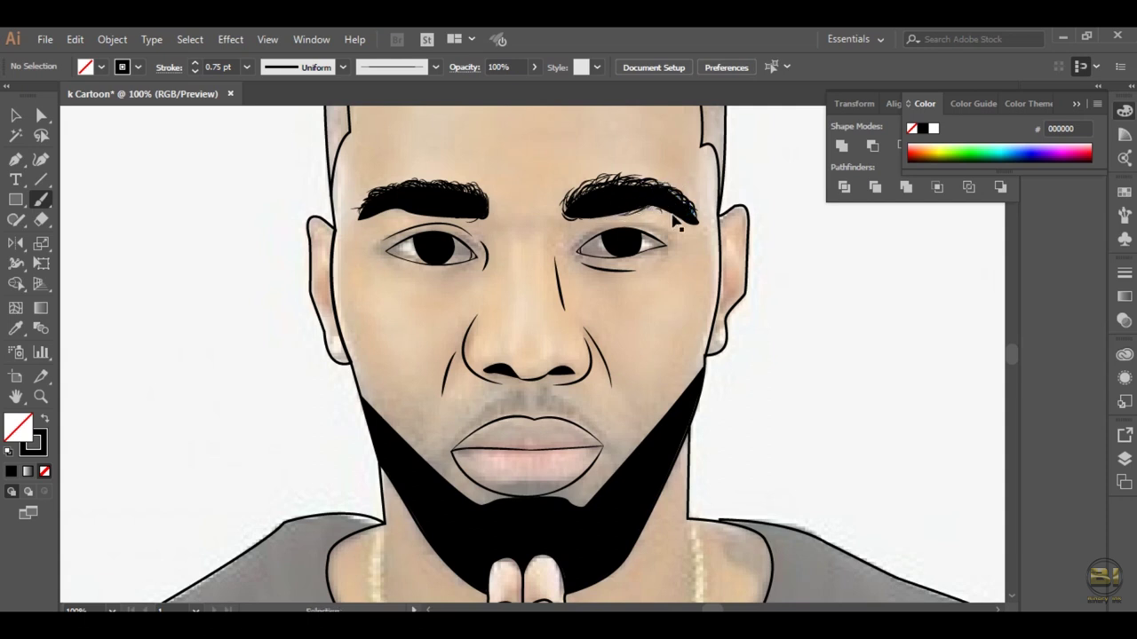
key("ctrl+plus")
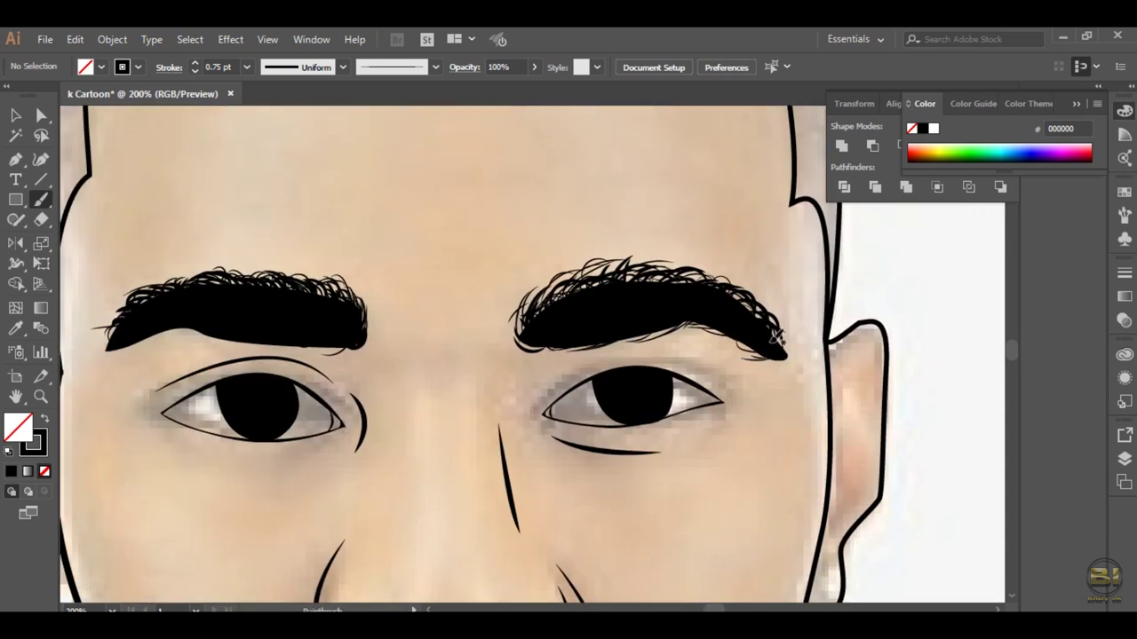
left_click_drag(637, 335, 528, 340)
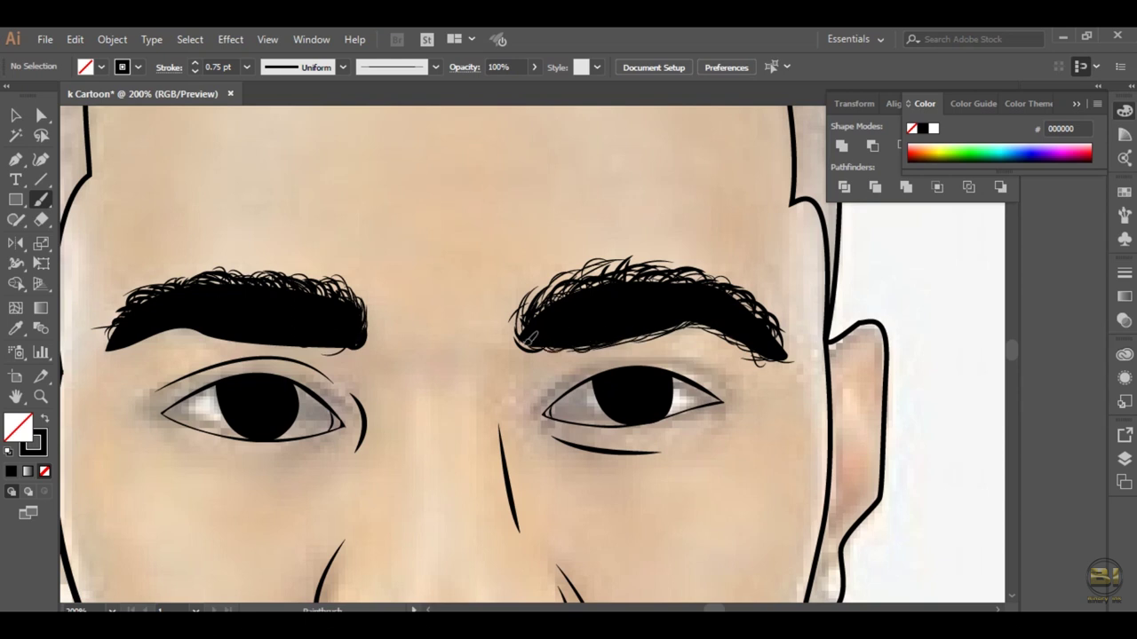
left_click_drag(699, 314, 653, 326)
left_click_drag(757, 336, 786, 357)
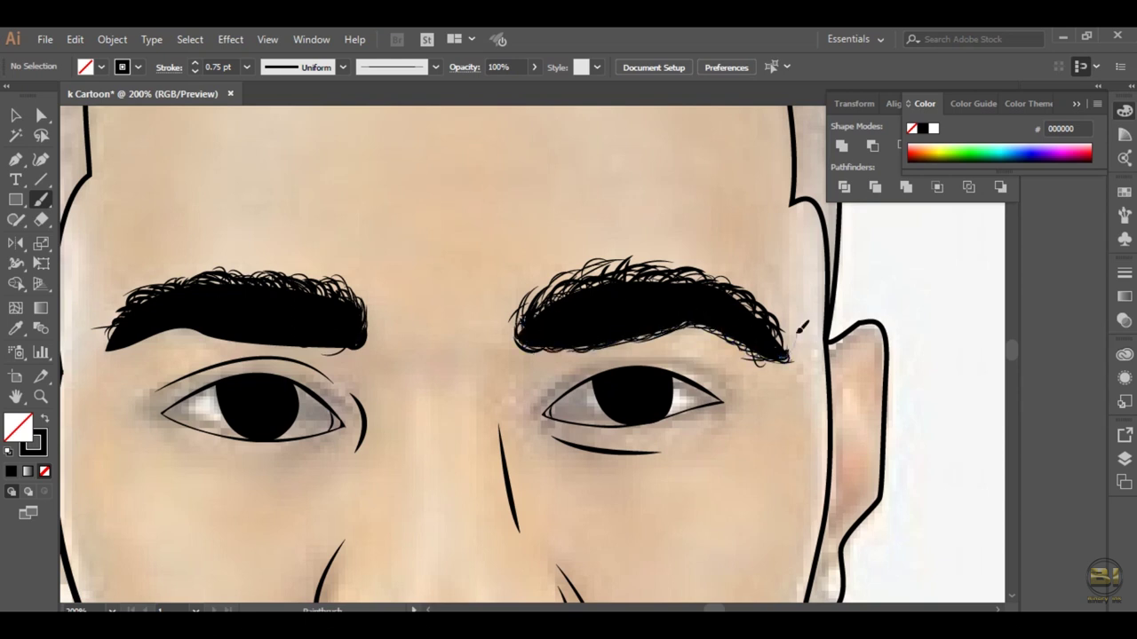
left_click_drag(205, 330, 233, 339)
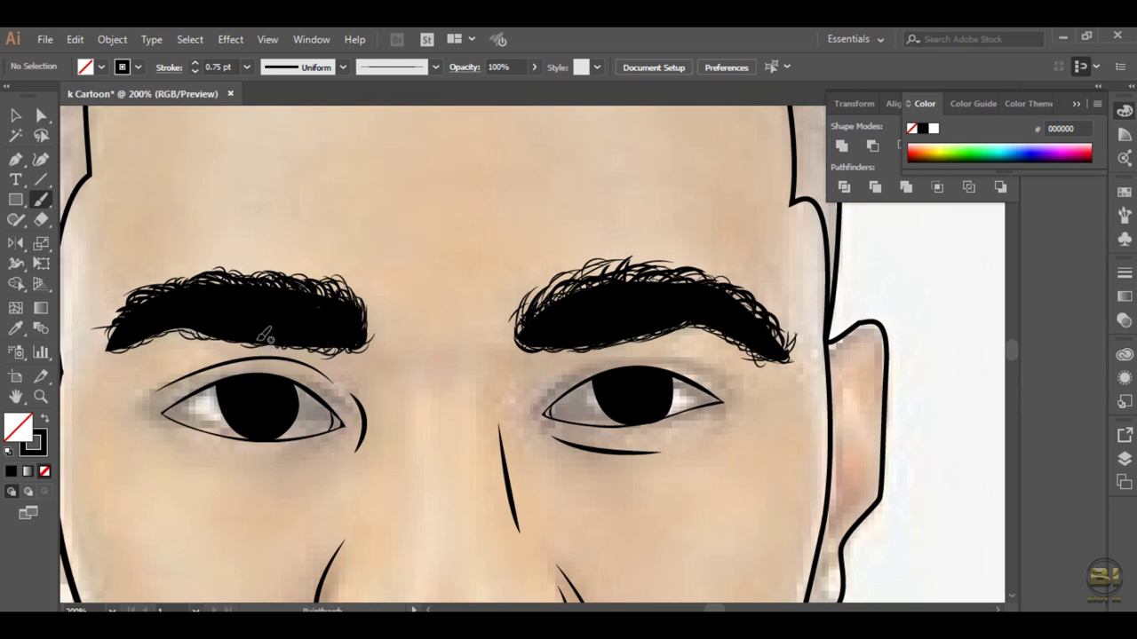
left_click_drag(178, 325, 116, 345)
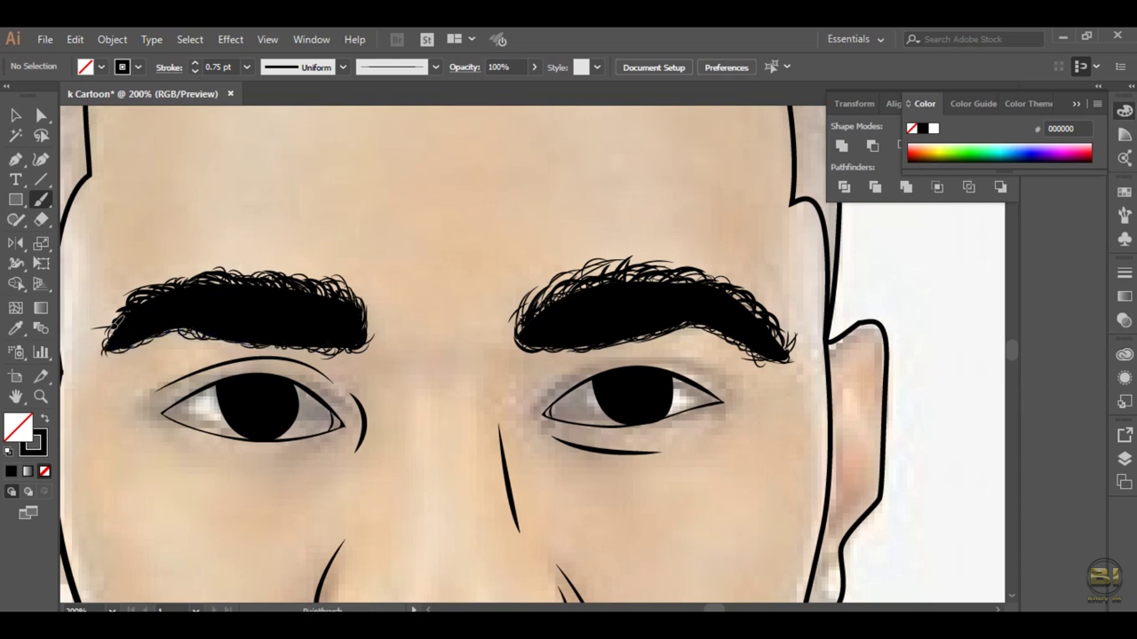
Step: Scale the left and right eyebrows down slightly to make them thinner
key("ctrl+0")
key("v")
key("ctrl+1")
left_click(487, 214)
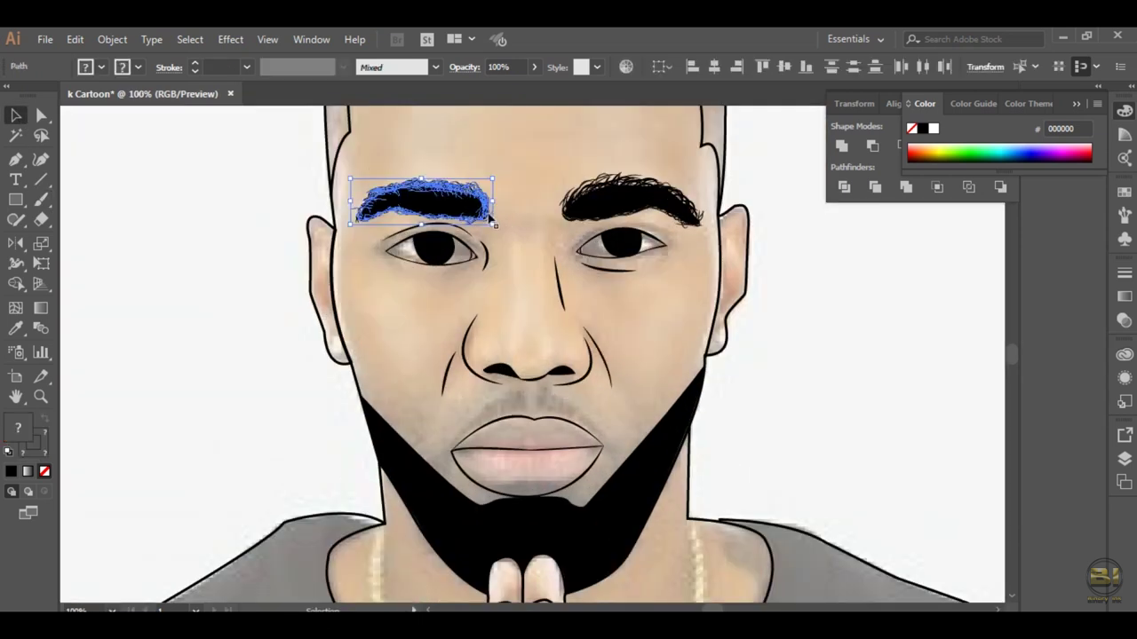
left_click_drag(489, 216, 482, 210)
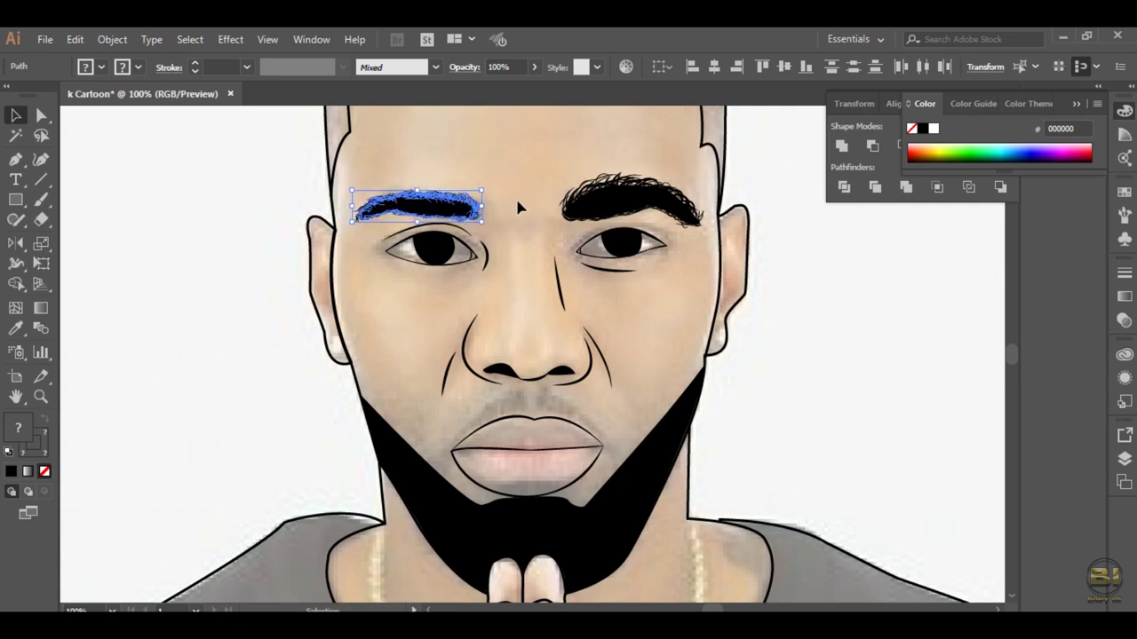
left_click(519, 207)
left_click(622, 195)
left_click_drag(560, 175, 568, 189)
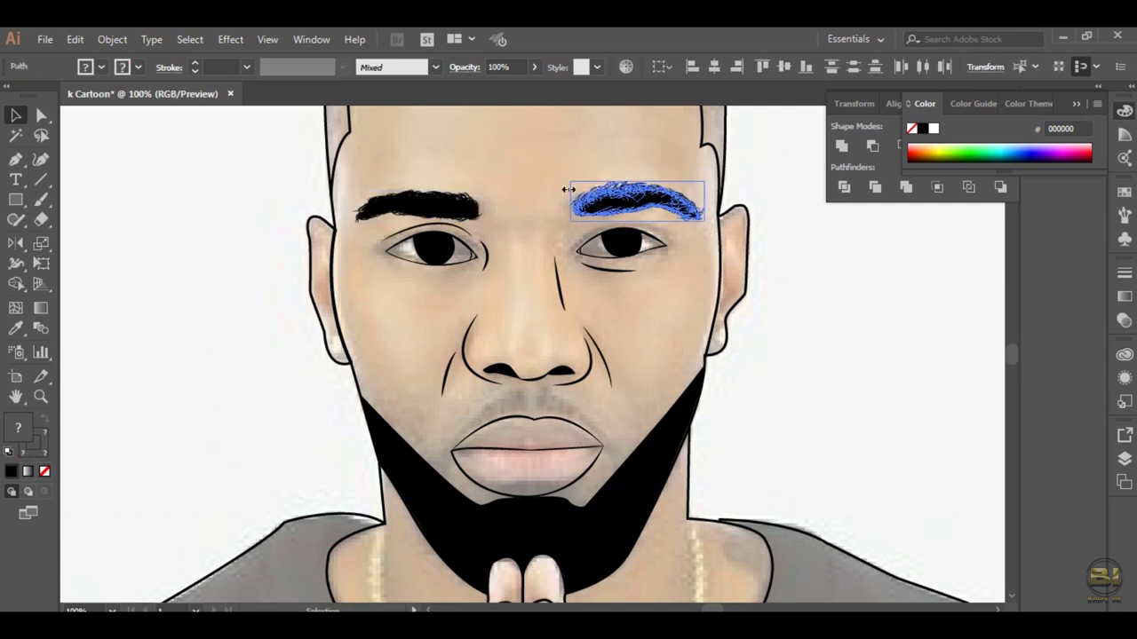
left_click(636, 413)
Step: Paint curly hair strokes along the beard's left edge
key("ctrl+0")
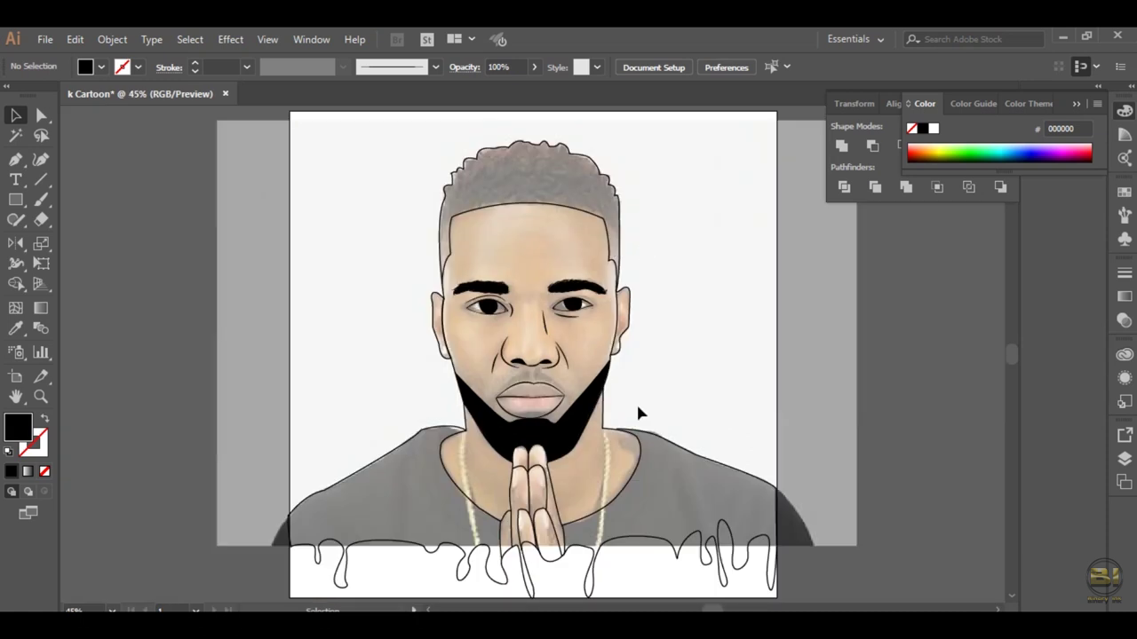
key("b")
key("shift+x")
mouse_move(220, 300)
left_mouse_down()
mouse_move(233, 310)
mouse_move(213, 286)
left_mouse_up()
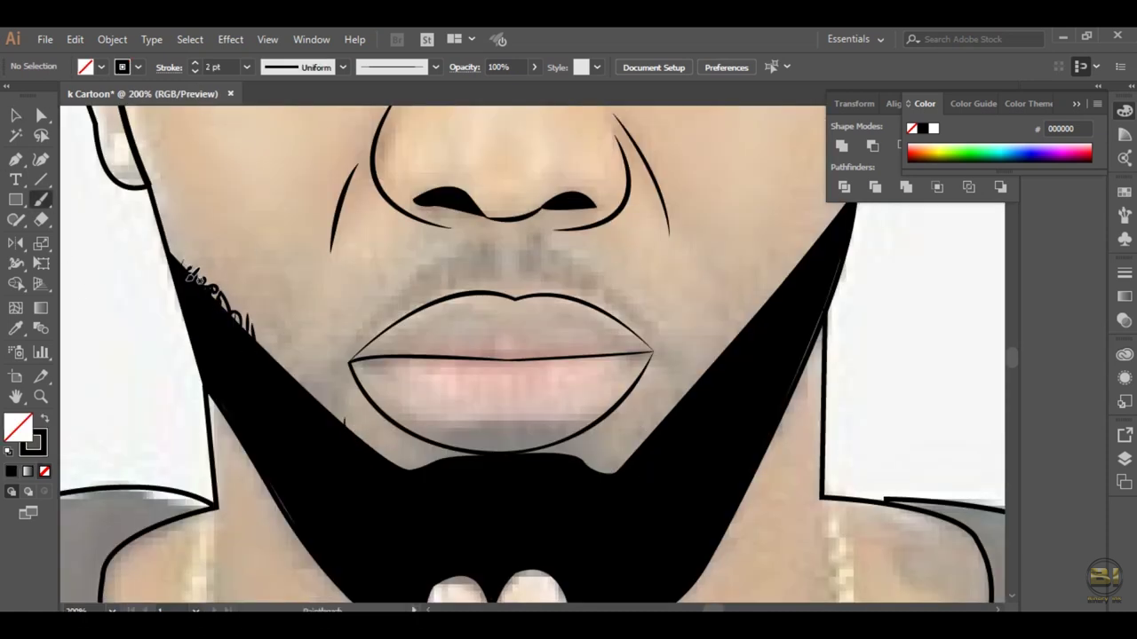
left_click_drag(267, 342, 318, 388)
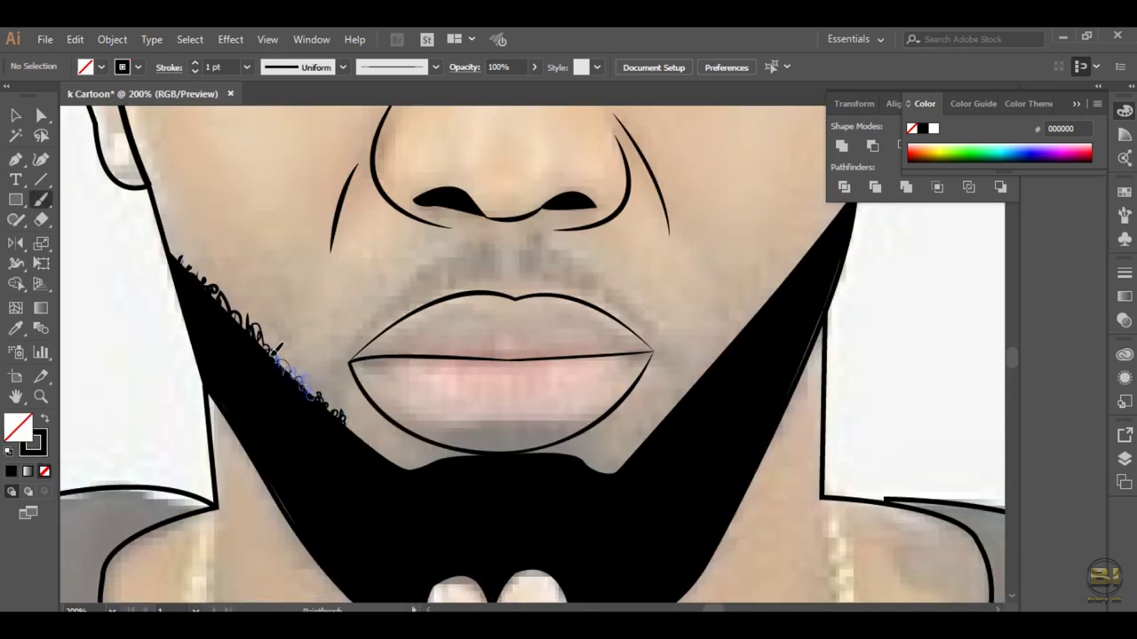
left_click_drag(278, 347, 293, 373)
left_click_drag(215, 293, 208, 266)
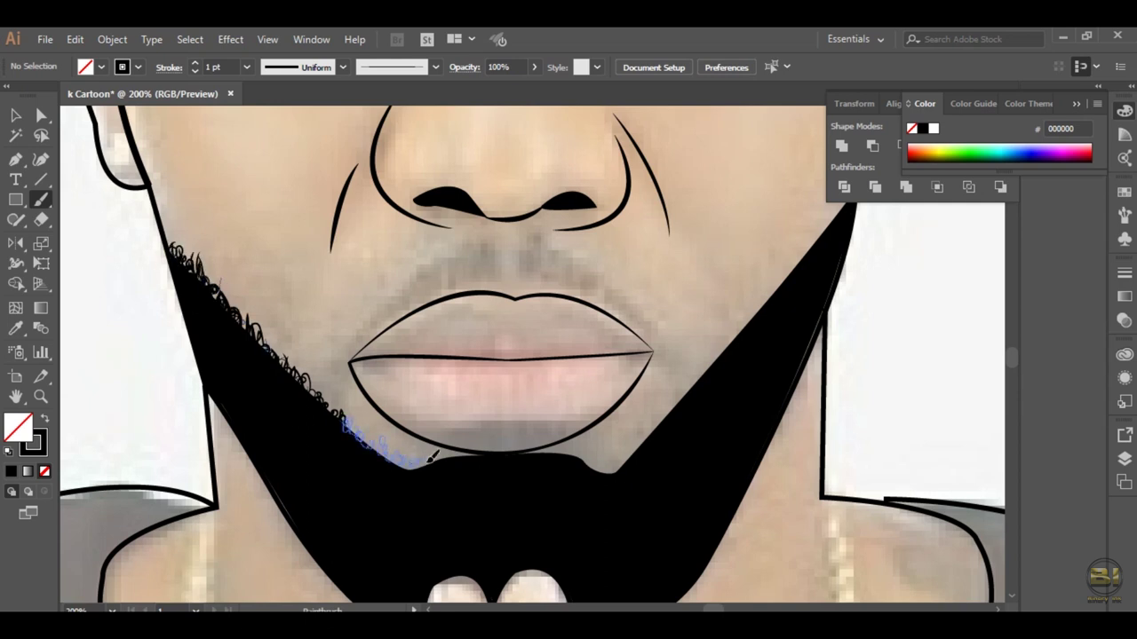
Step: Add curly hairs on the chin below the lip and moustache strokes above the lip
left_click_drag(433, 455, 432, 456)
left_click_drag(361, 449, 353, 404)
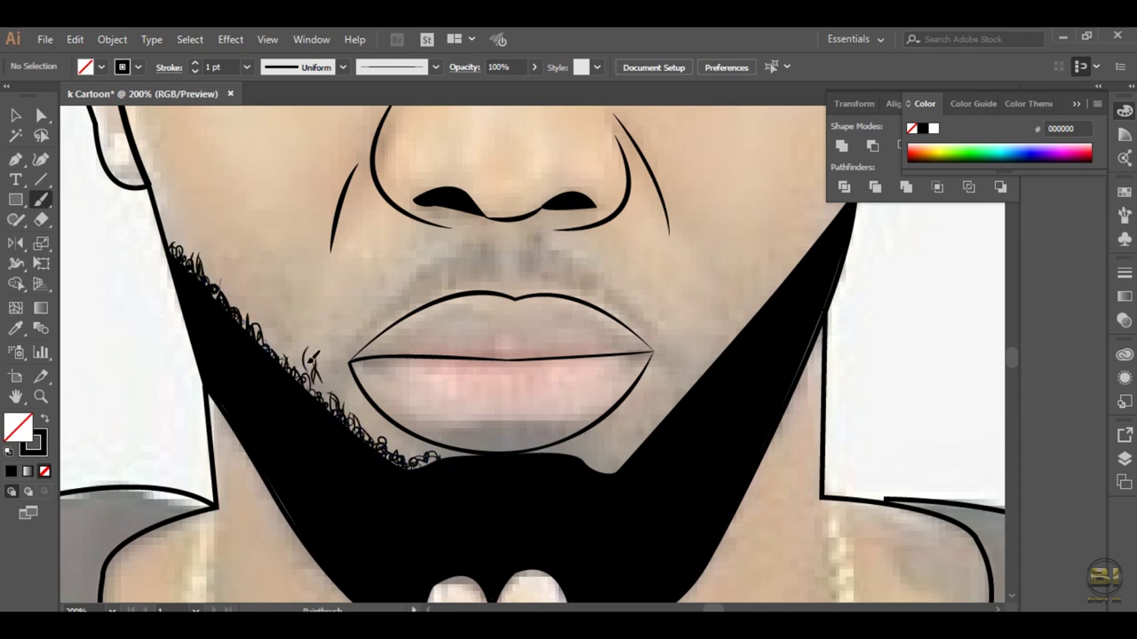
left_click_drag(295, 331, 271, 308)
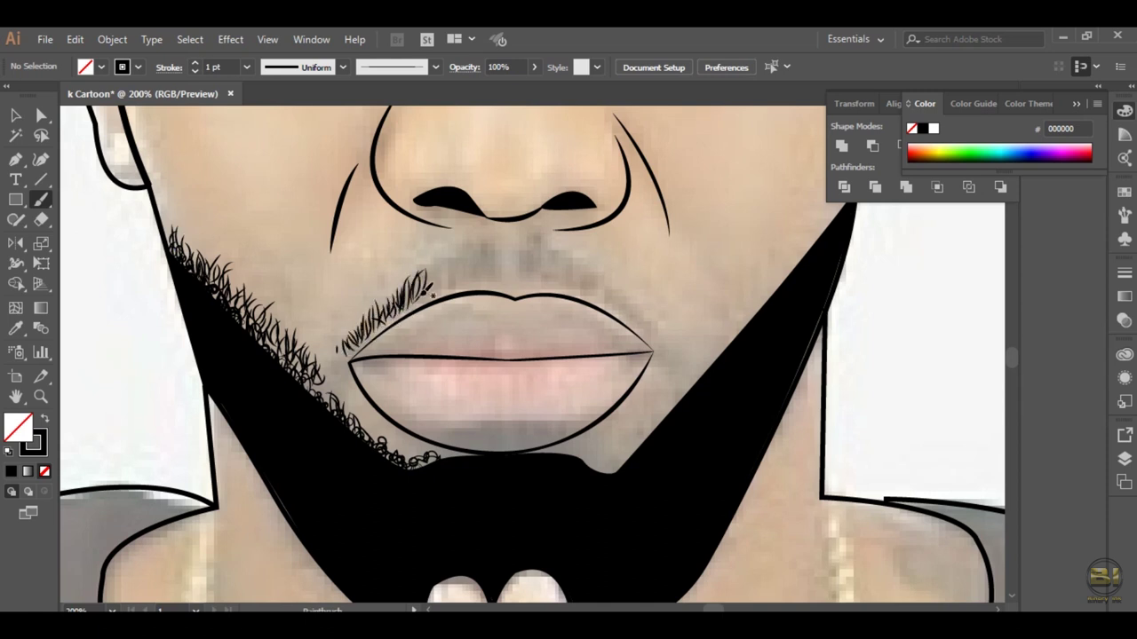
left_click_drag(449, 289, 459, 252)
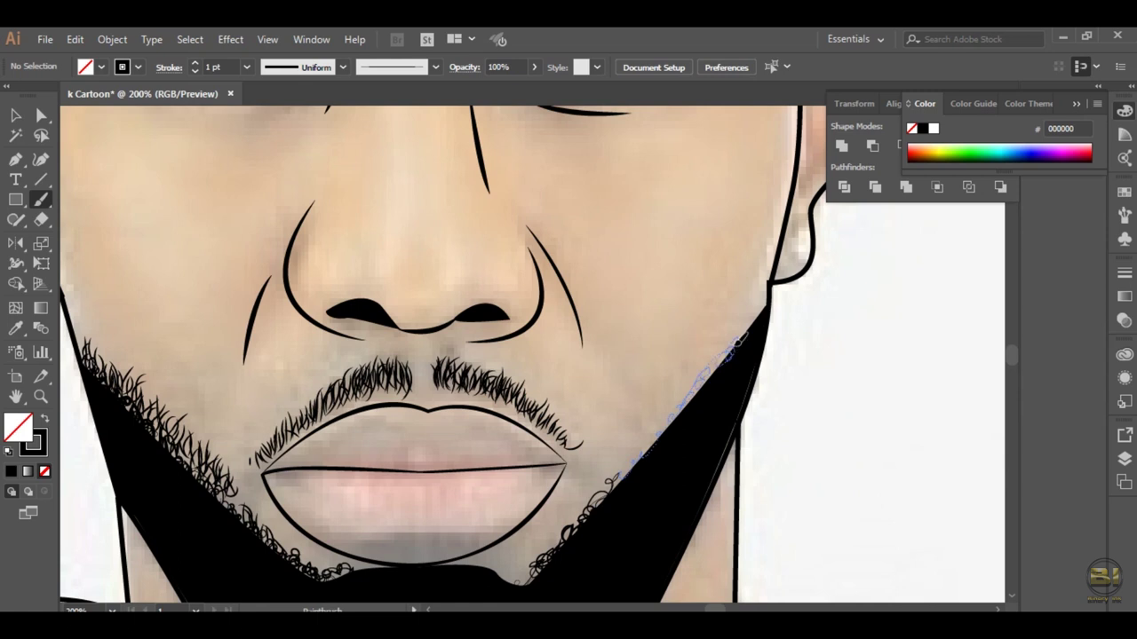
Step: Paint curly beard hair strokes down the right jawline
left_click_drag(626, 466, 744, 344)
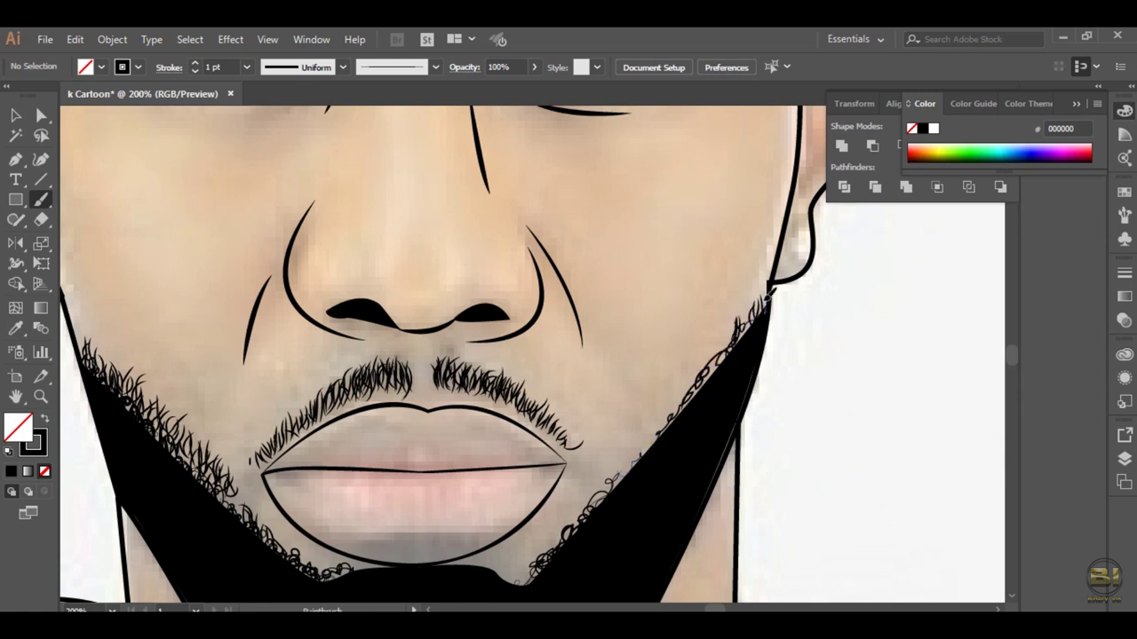
left_click_drag(710, 384, 772, 274)
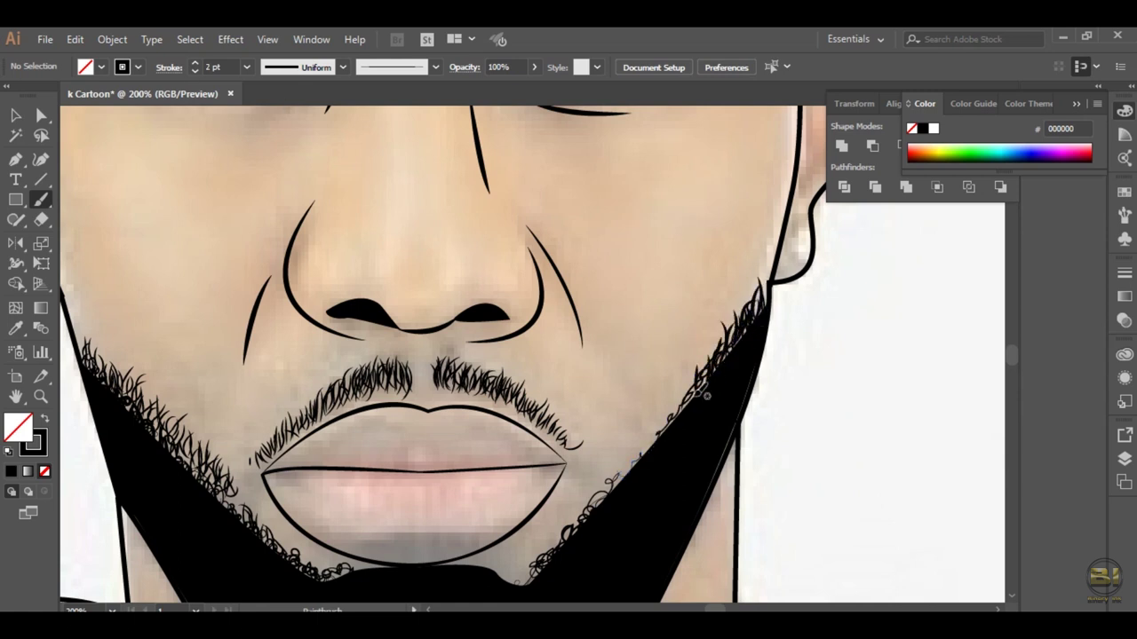
mouse_move(706, 364)
left_mouse_down()
mouse_move(670, 428)
mouse_move(684, 426)
mouse_move(653, 452)
left_mouse_up()
mouse_move(666, 400)
left_mouse_down()
mouse_move(635, 462)
mouse_move(646, 479)
left_mouse_up()
scroll(661, 384, "down", 2)
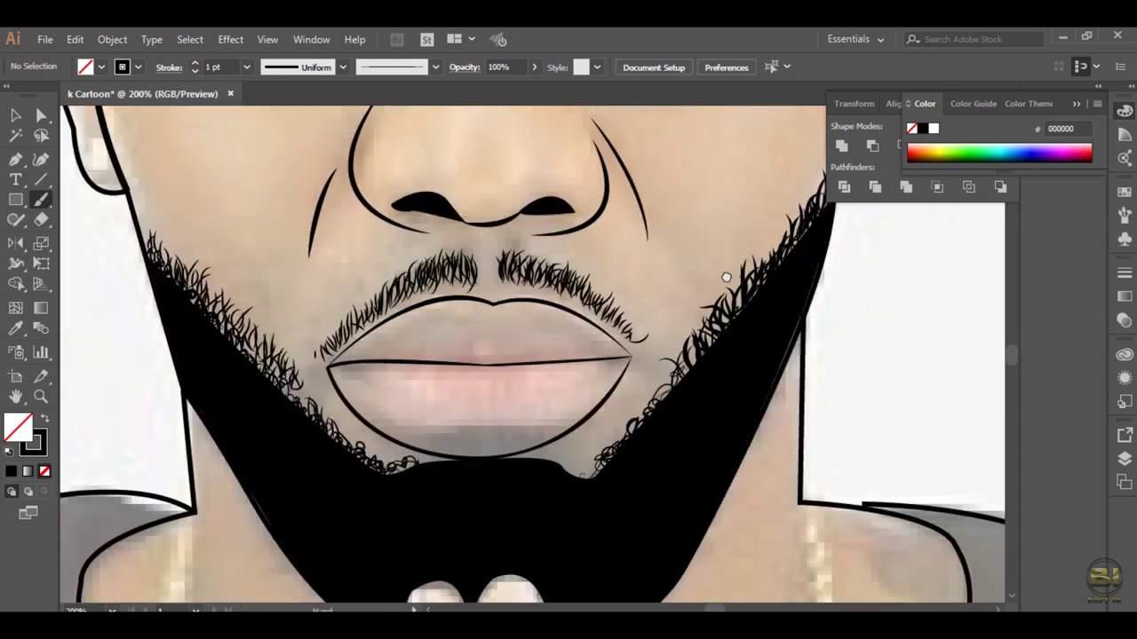
scroll(661, 384, "down", 2)
scroll(660, 384, "up", 2)
scroll(660, 384, "up", 2)
mouse_move(697, 401)
left_mouse_down()
mouse_move(685, 395)
mouse_move(671, 445)
mouse_move(619, 482)
mouse_move(627, 505)
mouse_move(597, 493)
left_mouse_up()
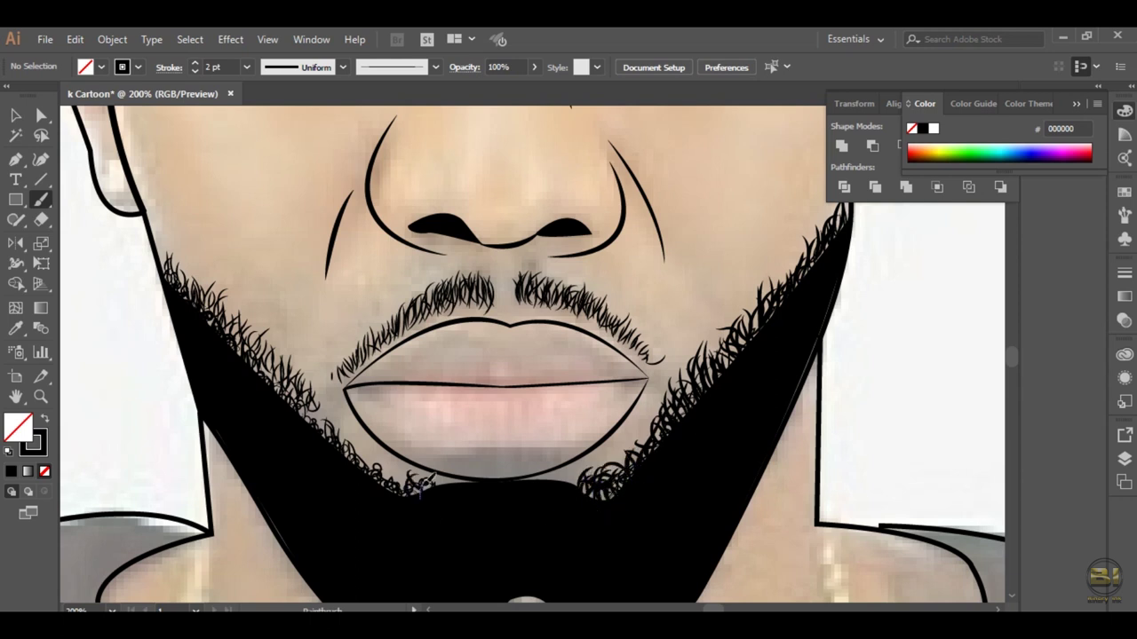
Step: Thicken curls on the chin and upper left jaw, and extend right-jaw curls toward the ear
mouse_move(435, 484)
left_mouse_down()
mouse_move(373, 490)
mouse_move(364, 433)
mouse_move(244, 356)
left_mouse_up()
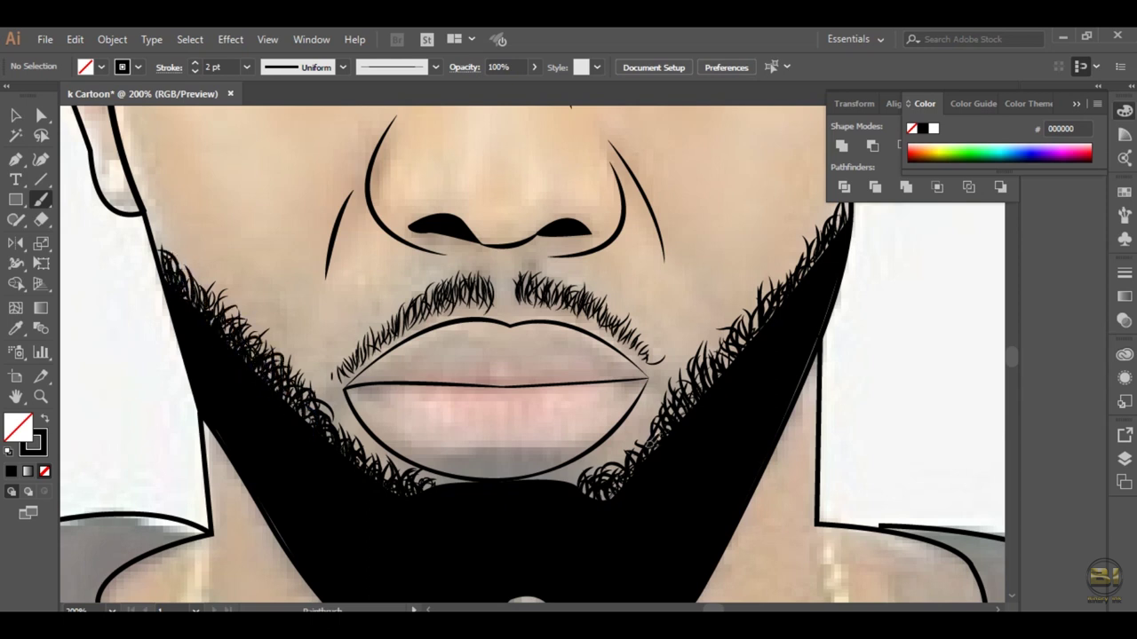
left_click_drag(266, 391, 163, 247)
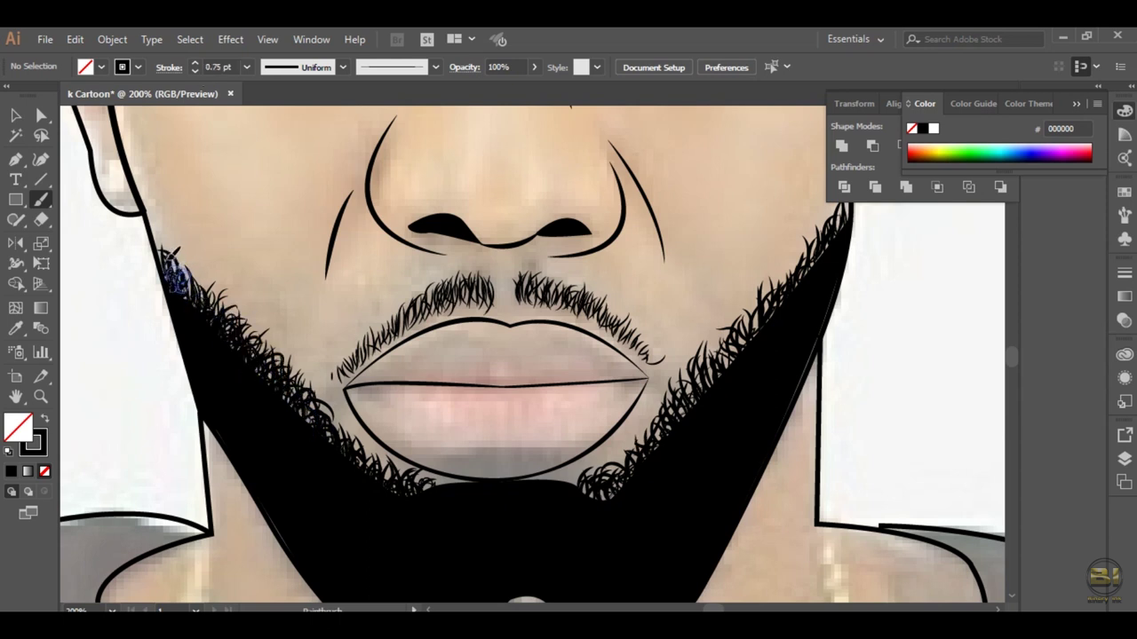
left_click_drag(305, 408, 311, 418)
mouse_move(583, 503)
left_mouse_down()
mouse_move(628, 467)
mouse_move(799, 266)
mouse_move(821, 276)
left_mouse_up()
scroll(821, 275, "up", 2)
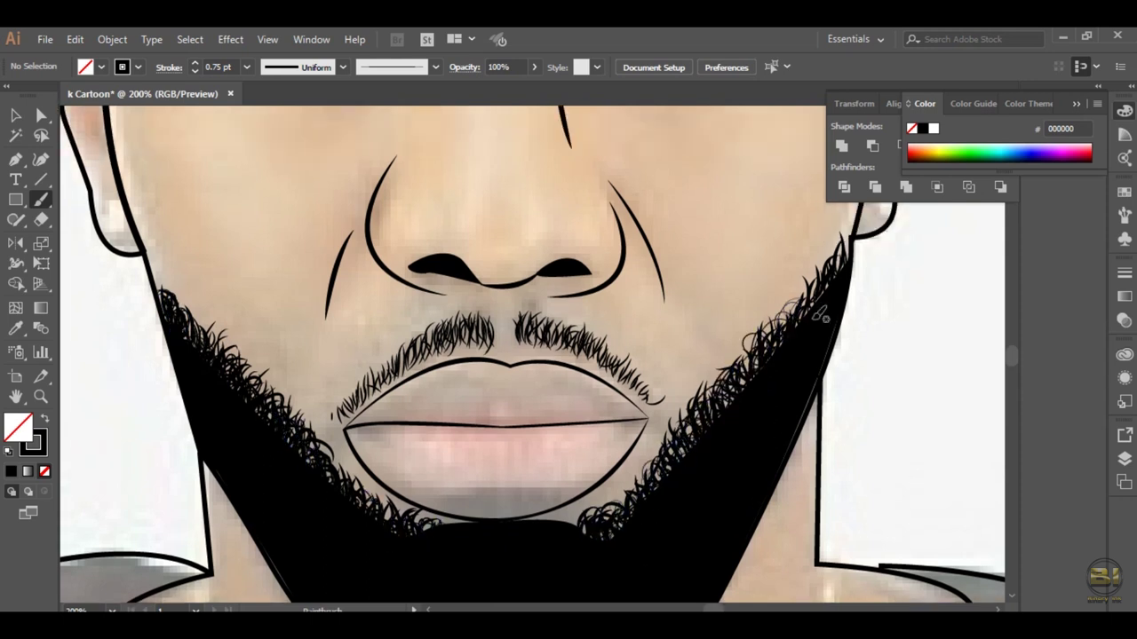
left_click_drag(799, 328, 848, 240)
scroll(612, 550, "up", 1)
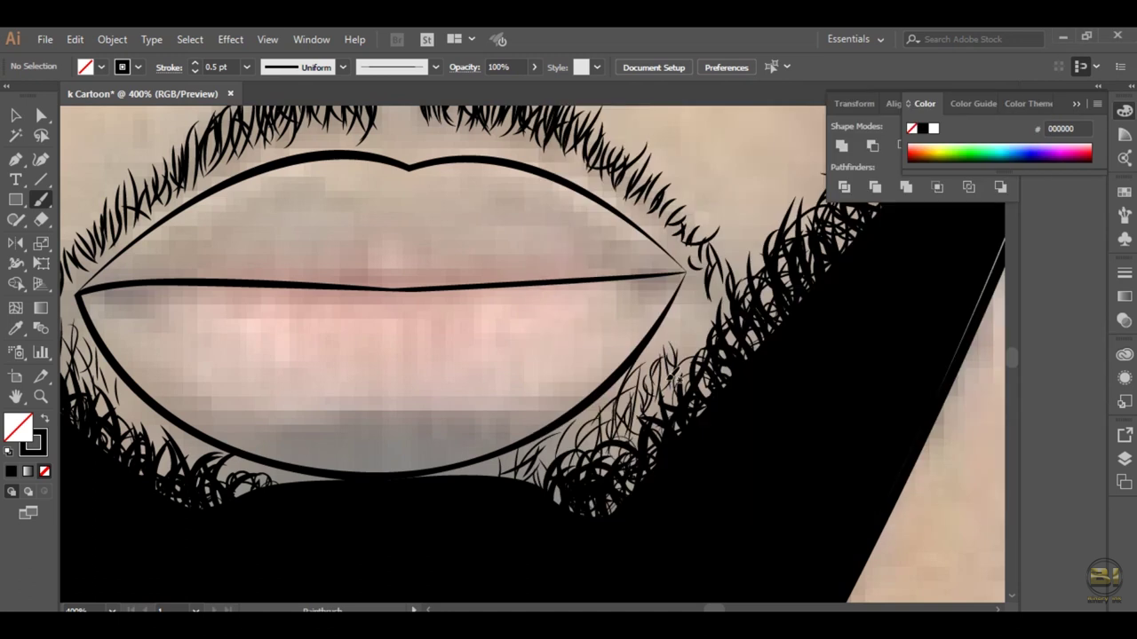
Step: Pan across the nose, moustache, left cheek and left jawline, then zoom out to the whole face
mouse_move(772, 224)
left_mouse_down()
mouse_move(682, 443)
mouse_move(710, 377)
mouse_move(533, 465)
mouse_move(536, 443)
left_mouse_up()
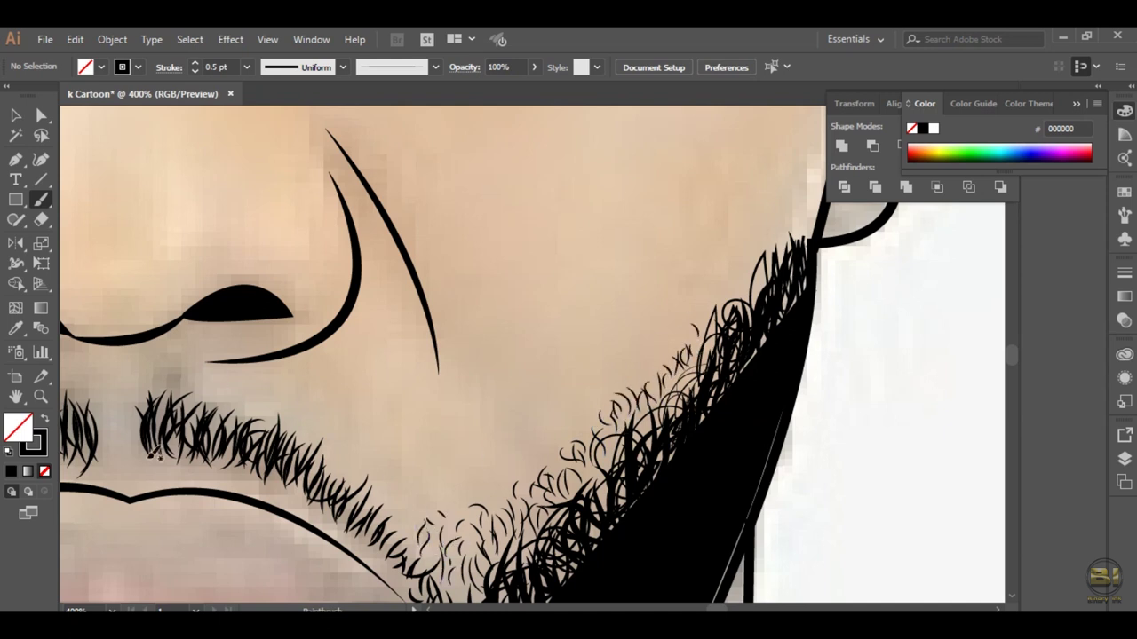
mouse_move(155, 455)
left_mouse_down()
mouse_move(257, 463)
mouse_move(237, 405)
left_mouse_up()
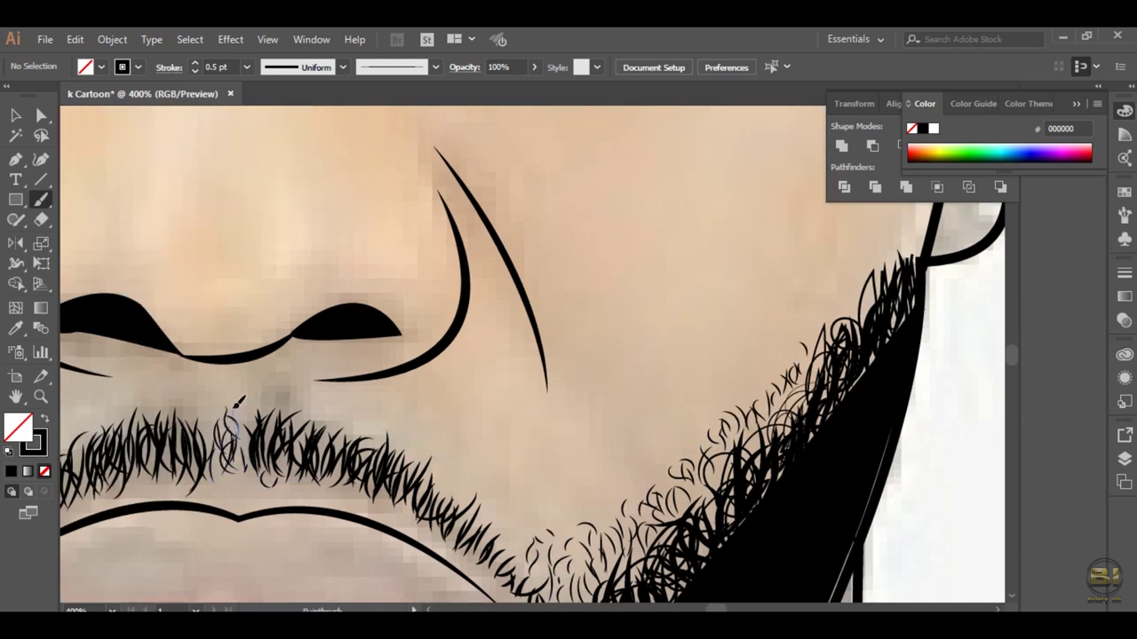
left_click_drag(197, 455, 444, 330)
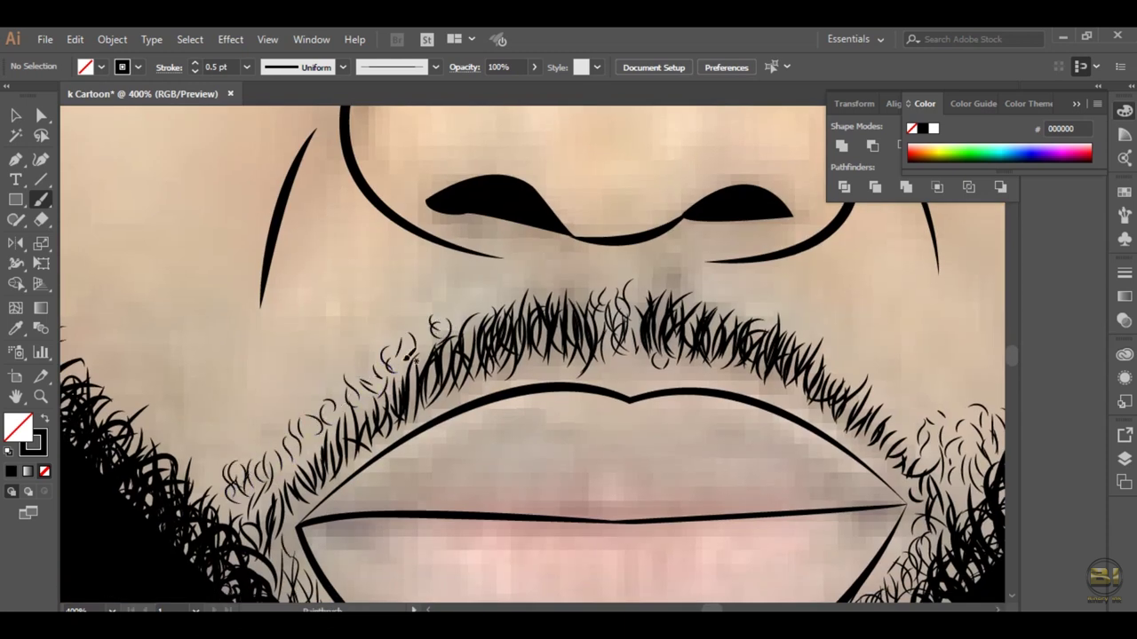
left_click_drag(441, 397, 930, 331)
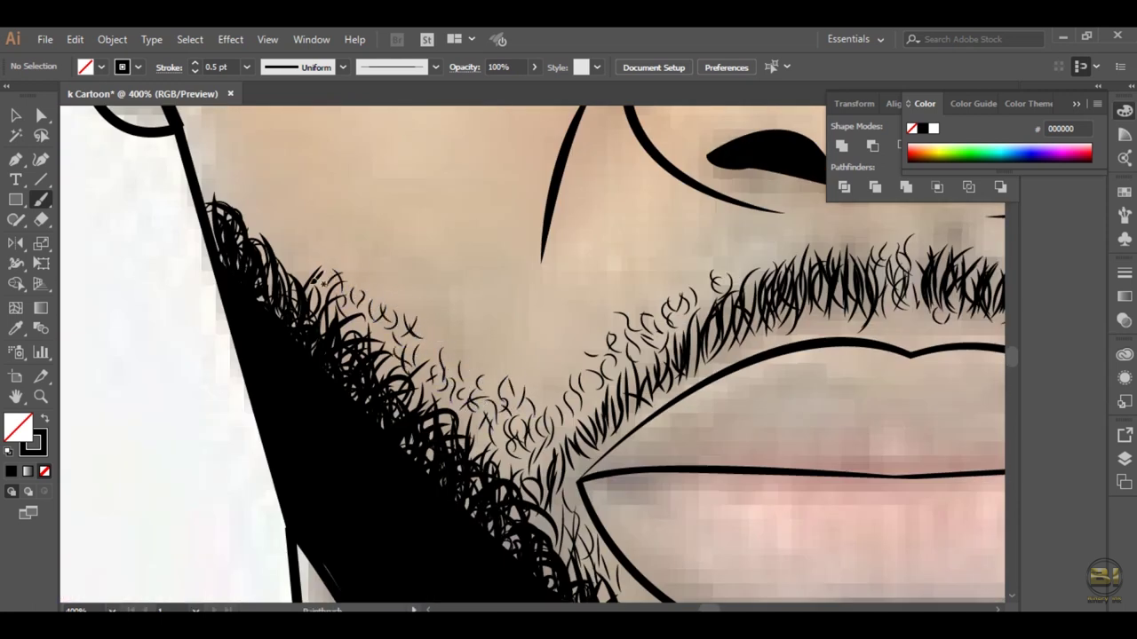
left_click_drag(265, 191, 336, 293)
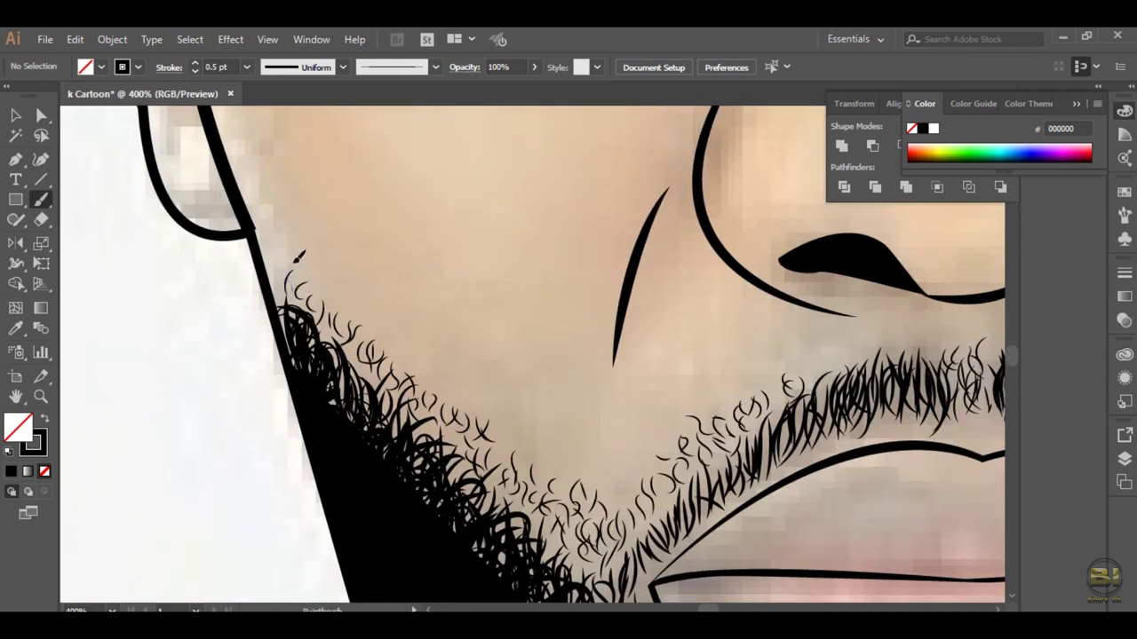
key("ctrl+0")
Step: Paint curly black hairs along the lower-left chin of the beard
key("ctrl+plus")
key("ctrl+plus")
key("ctrl+plus")
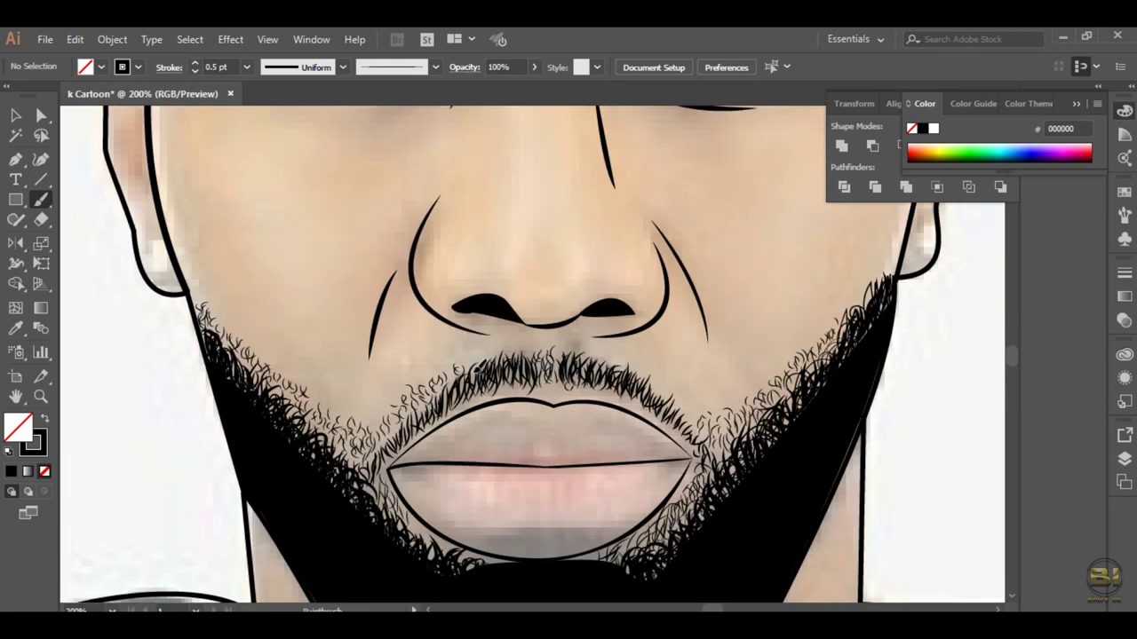
left_click_drag(875, 294, 830, 360)
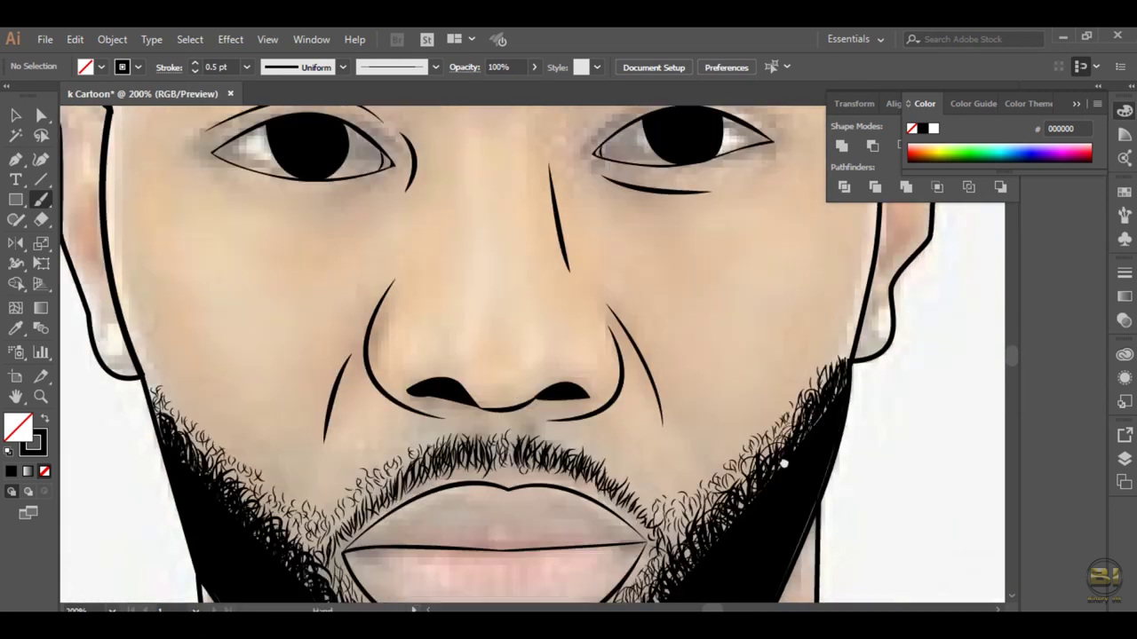
left_click_drag(289, 518, 302, 369)
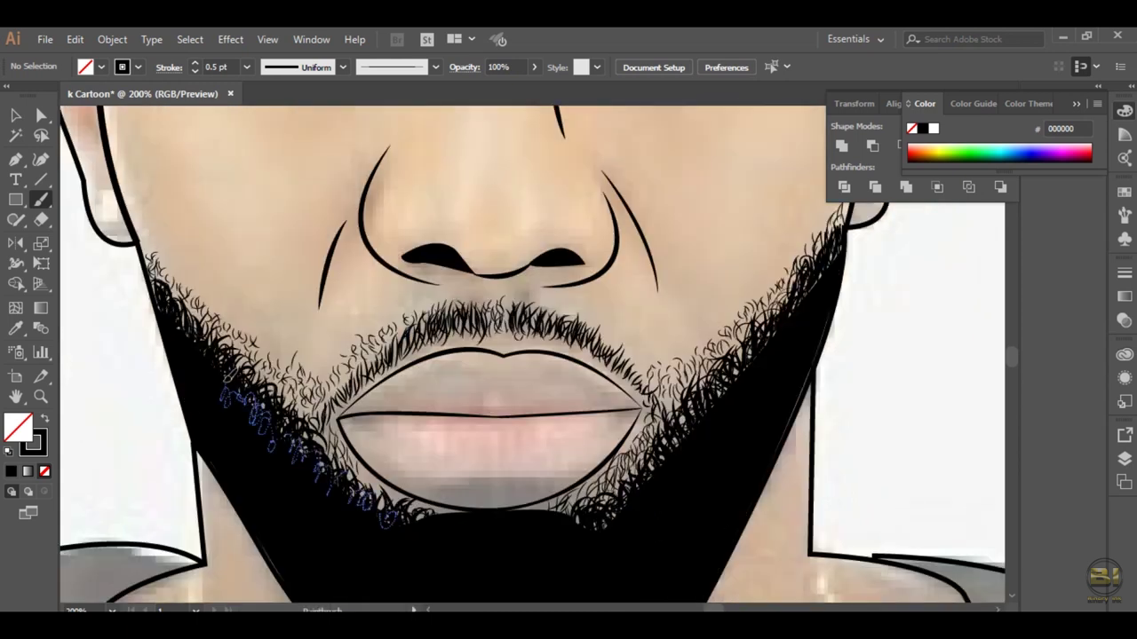
left_click_drag(276, 435, 426, 525)
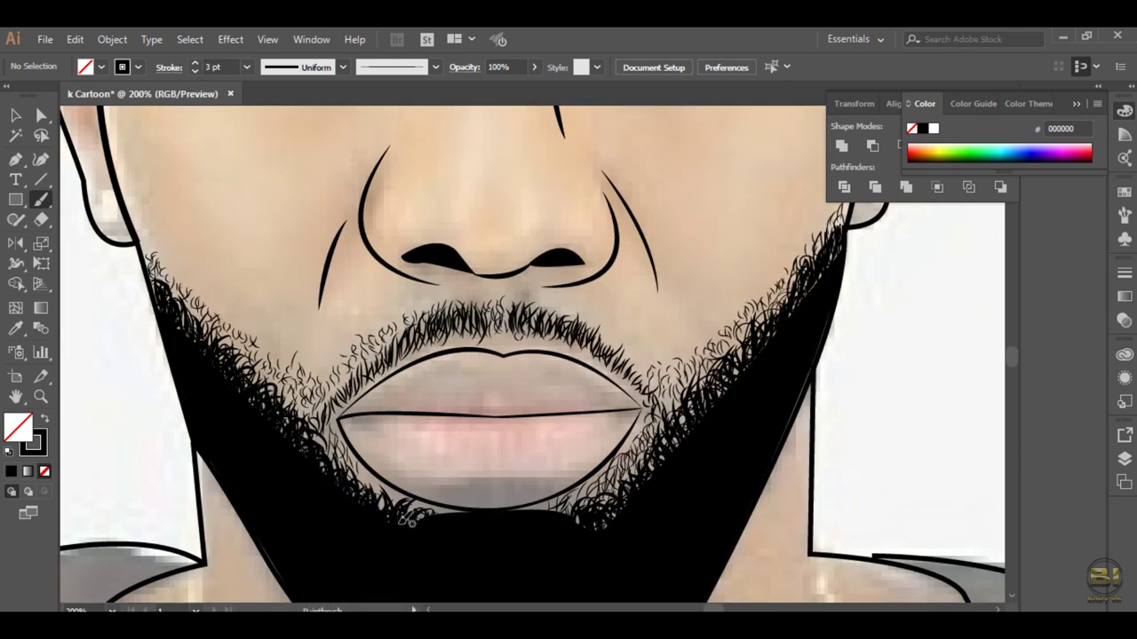
Step: Add curls on the beard's left side, along the chin bottom and on the right chin
key("ctrl+plus")
left_click_drag(276, 312, 173, 182)
left_click_drag(531, 491, 563, 490)
left_click_drag(772, 502, 634, 528)
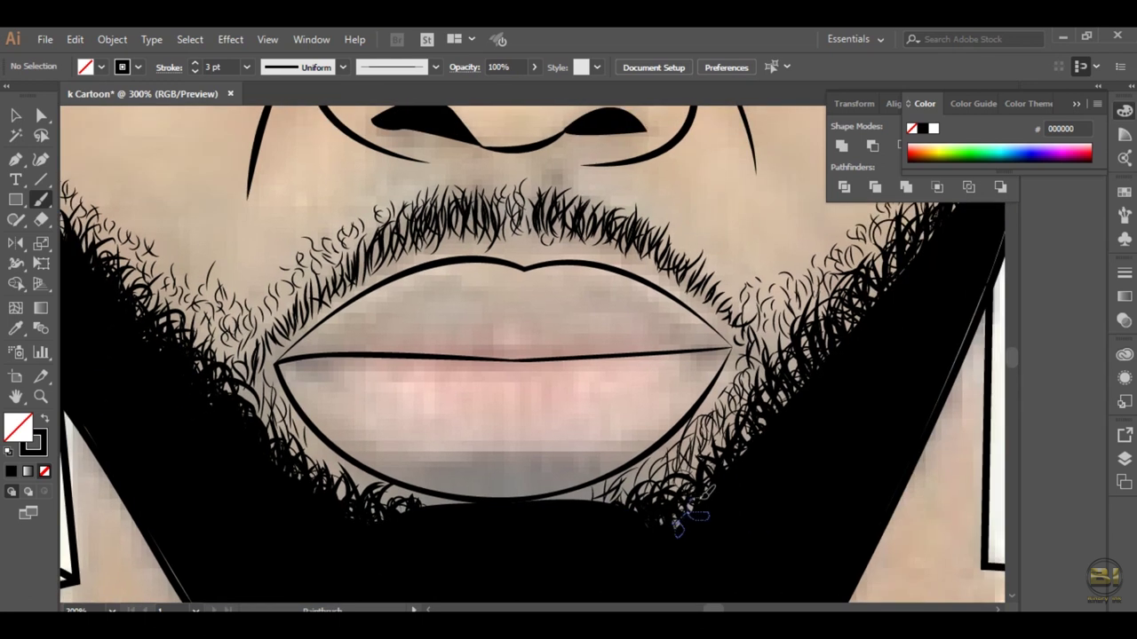
left_click_drag(706, 502, 786, 408)
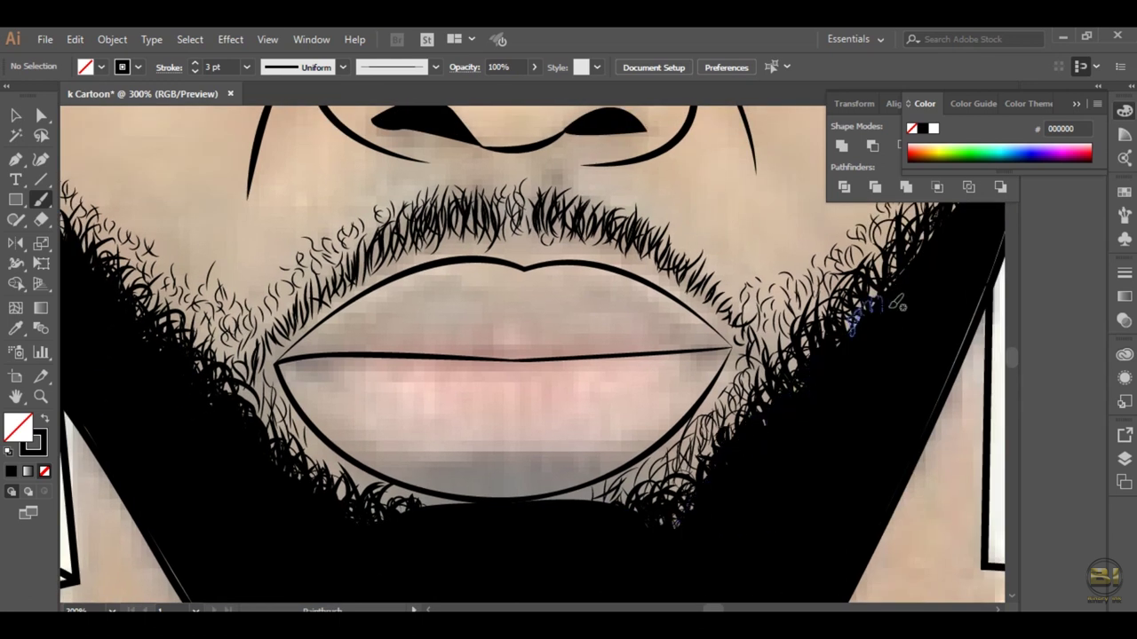
Step: Paint curls down the right jaw edge, then shift the view to the chin below the lips
left_click_drag(897, 301, 768, 510)
left_click_drag(800, 400, 910, 262)
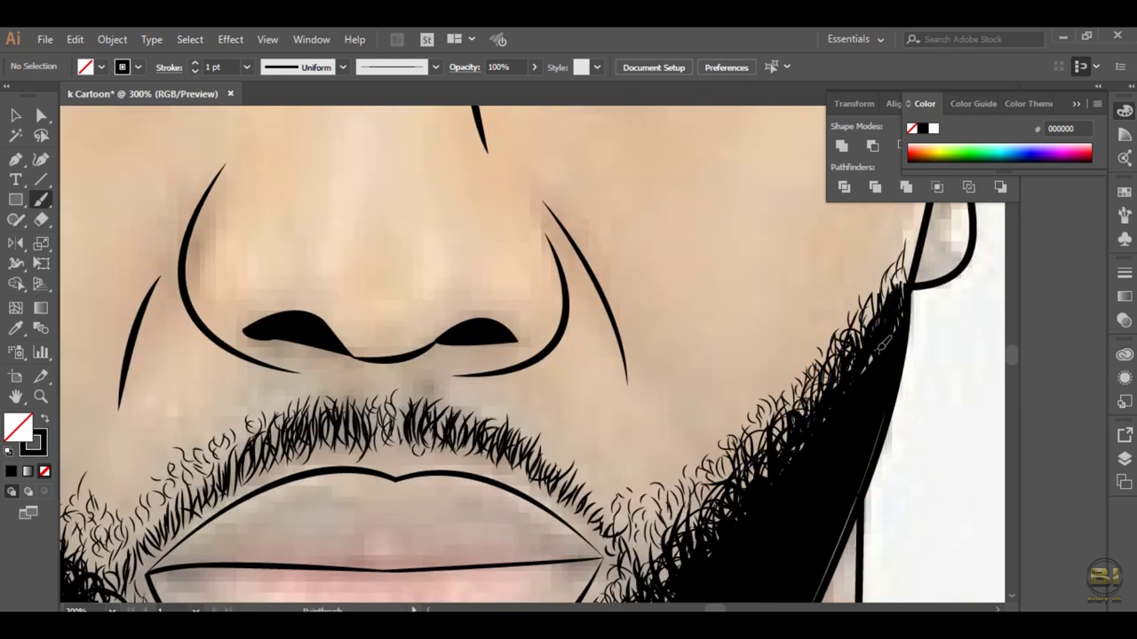
scroll(915, 289, "down", 5)
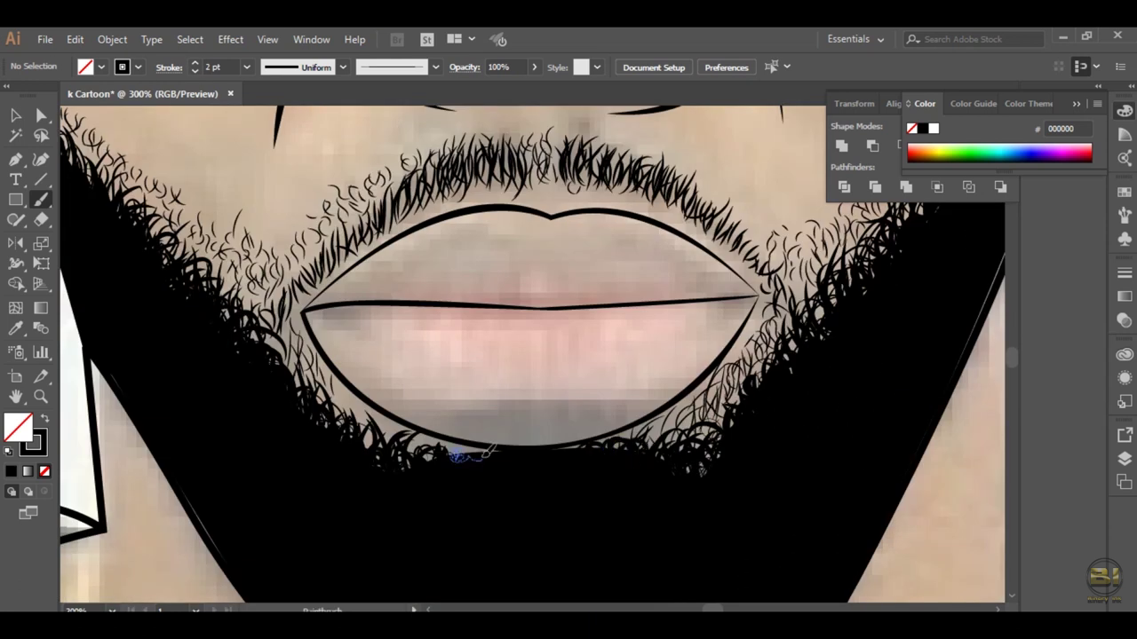
left_click_drag(378, 541, 458, 426)
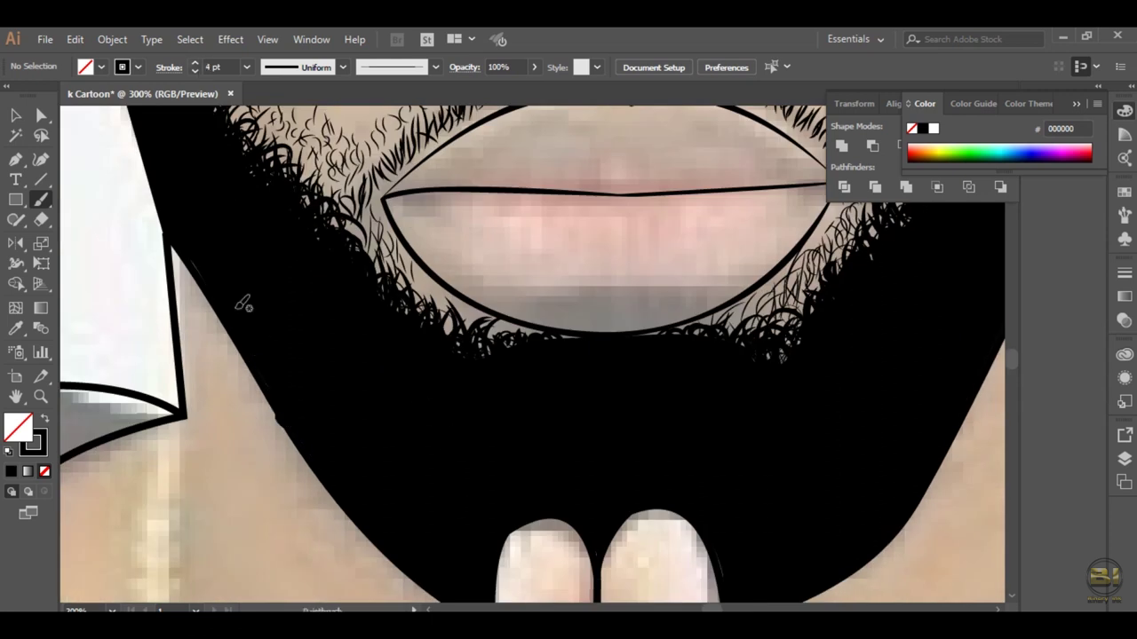
scroll(275, 384, "down", 3)
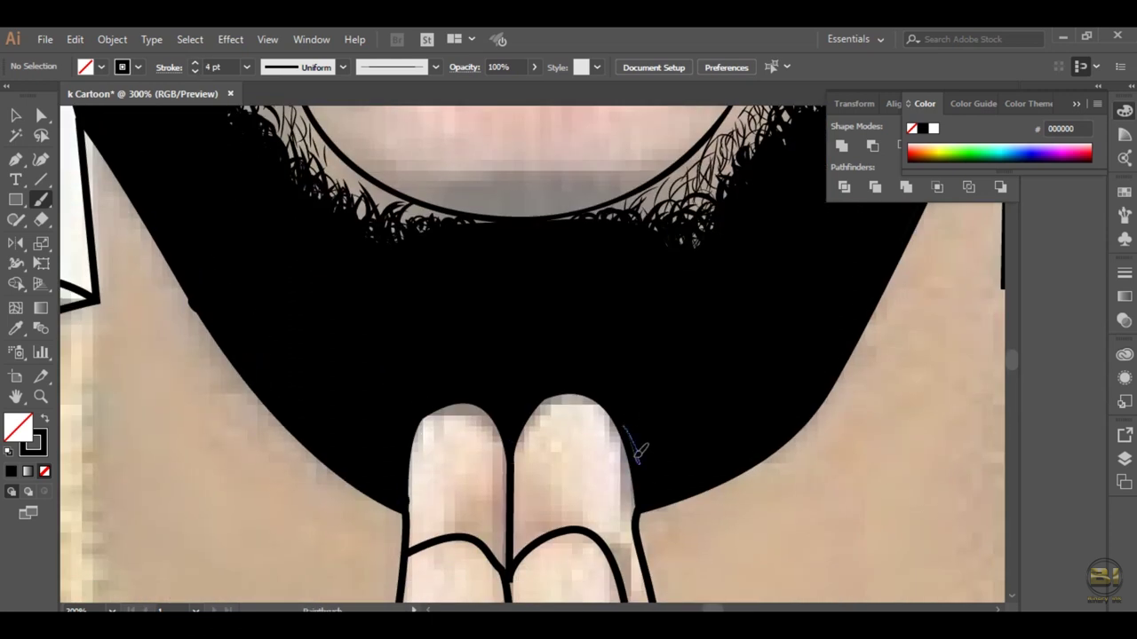
scroll(639, 452, "up", 3)
scroll(558, 558, "right", 4)
Step: Extend the hair strokes further down the right jaw edge toward the chin
left_click_drag(636, 376, 659, 323)
left_click_drag(691, 222, 672, 302)
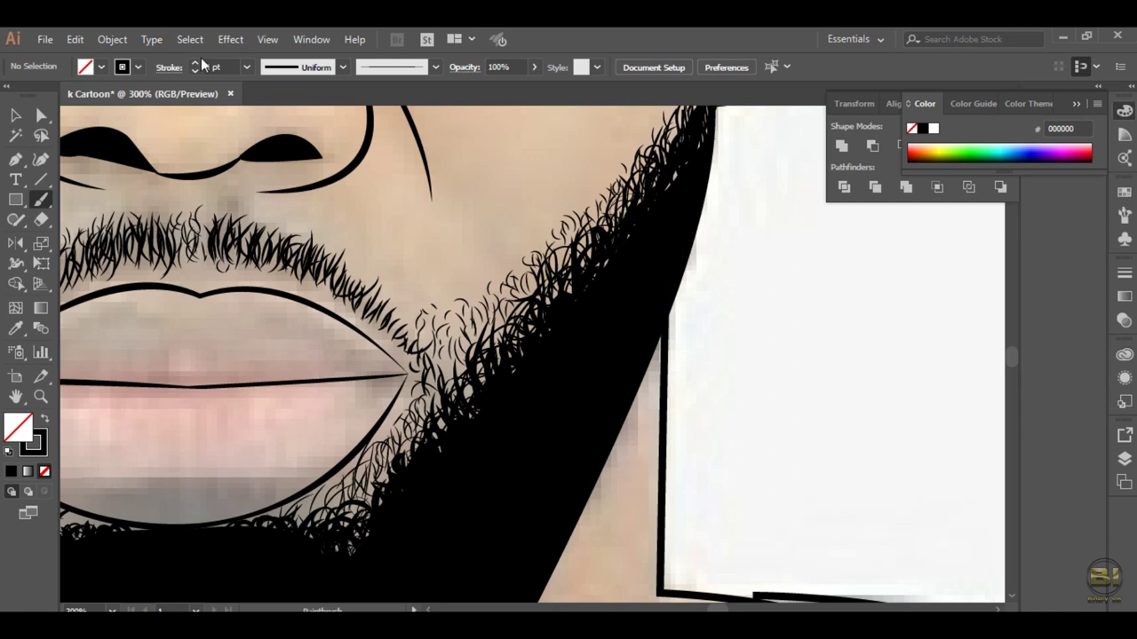
scroll(670, 189, "down", 1)
scroll(669, 189, "down", 1)
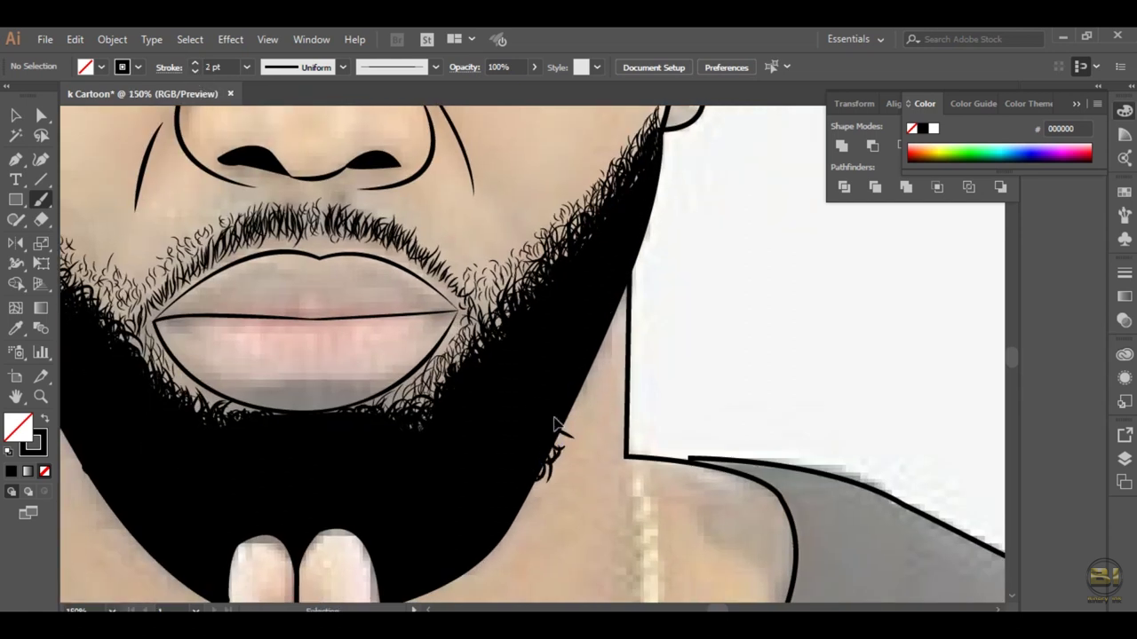
scroll(579, 404, "up", 1)
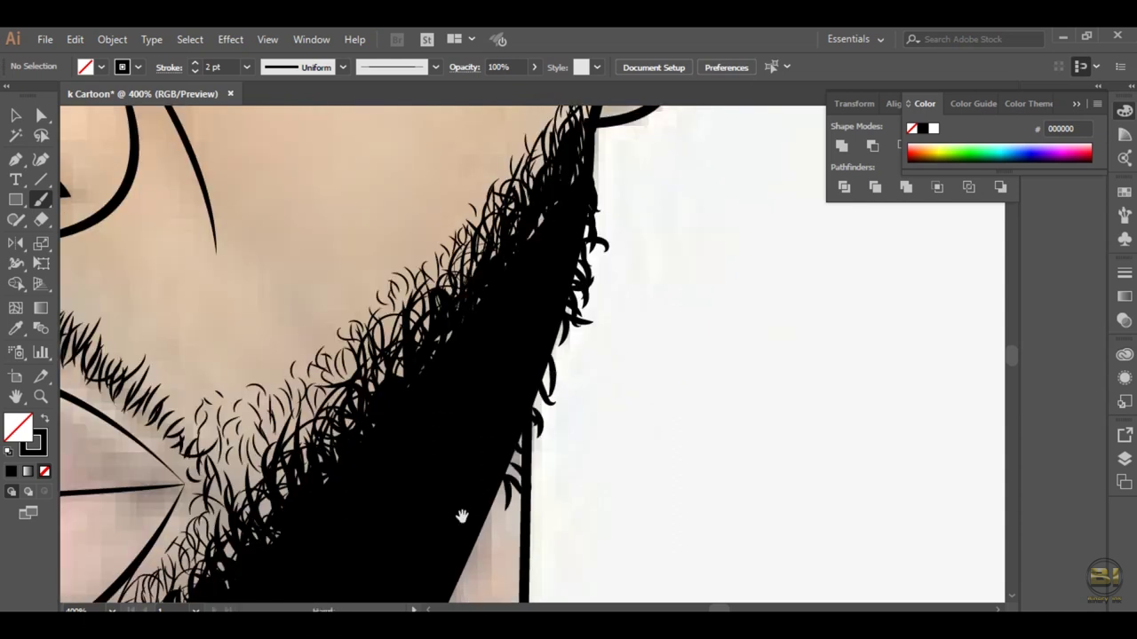
scroll(497, 462, "down", 1)
scroll(498, 444, "down", 1)
scroll(498, 444, "left", 1)
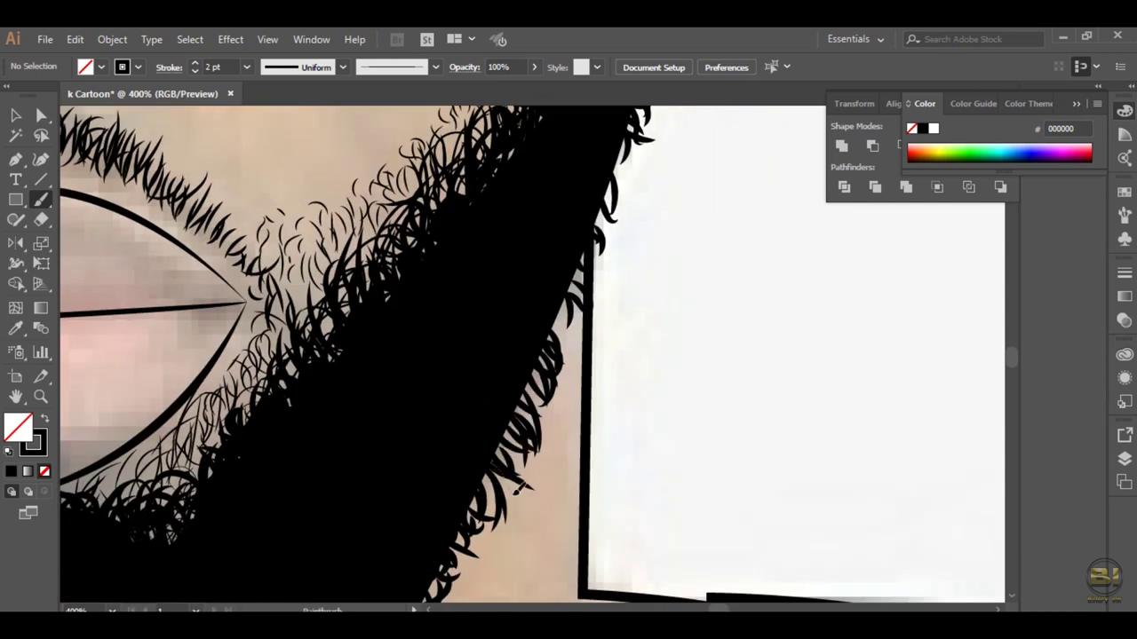
scroll(491, 435, "down", 3)
scroll(491, 436, "left", 1)
scroll(497, 399, "down", 1)
scroll(498, 400, "left", 1)
Step: Add hair strokes down the beard's right edge to its lower end
left_click_drag(499, 388, 498, 449)
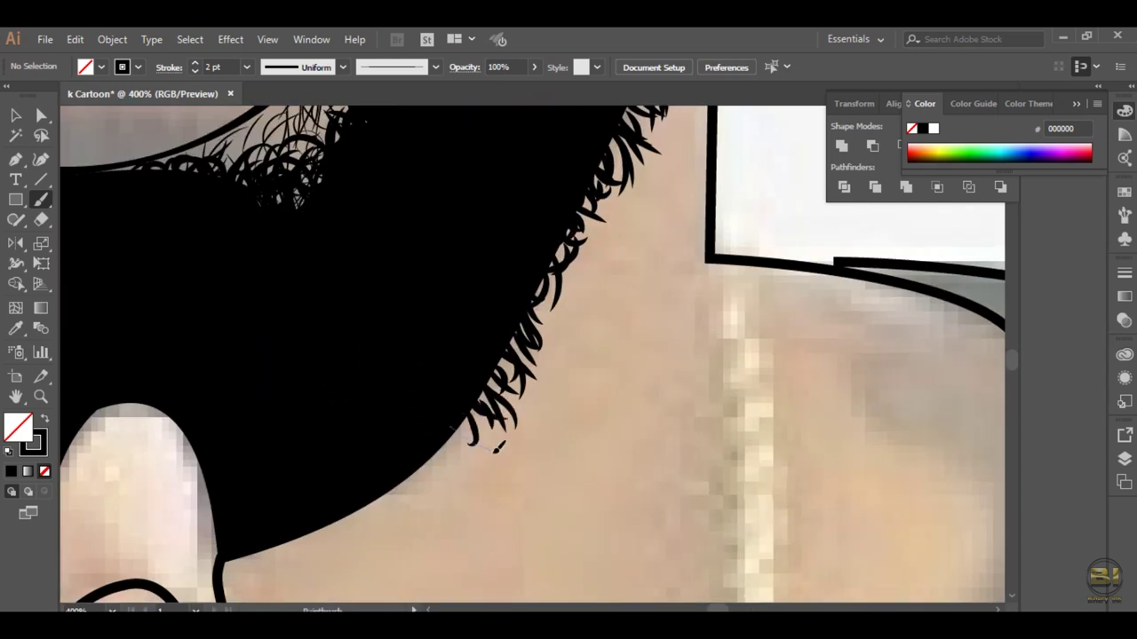
left_click_drag(434, 482, 423, 466)
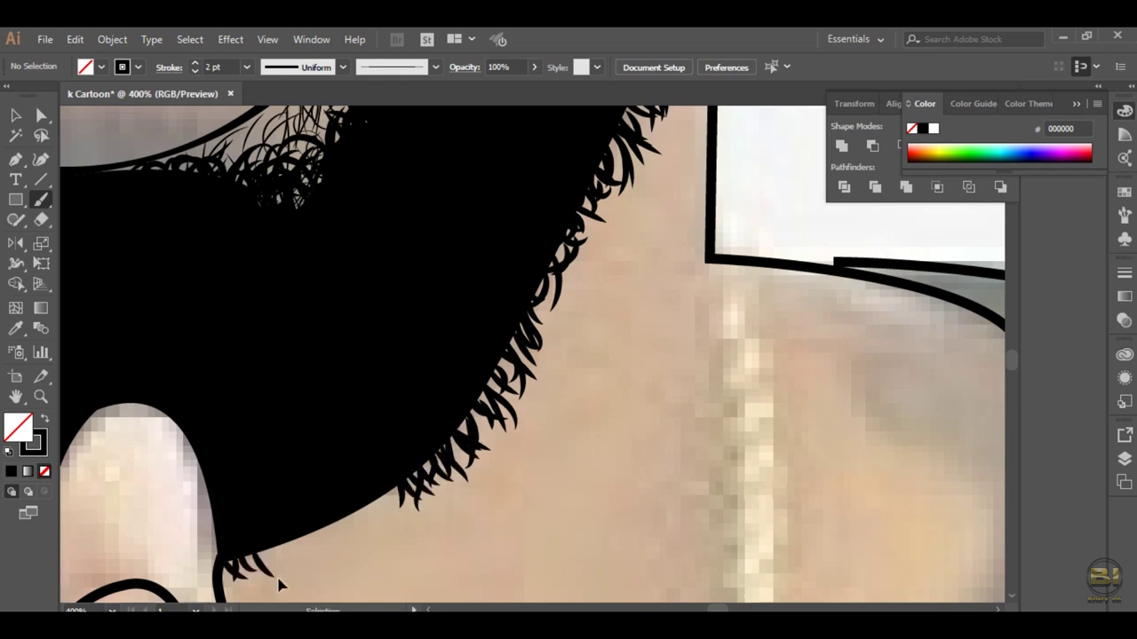
key("ctrl+1")
key("ctrl+plus")
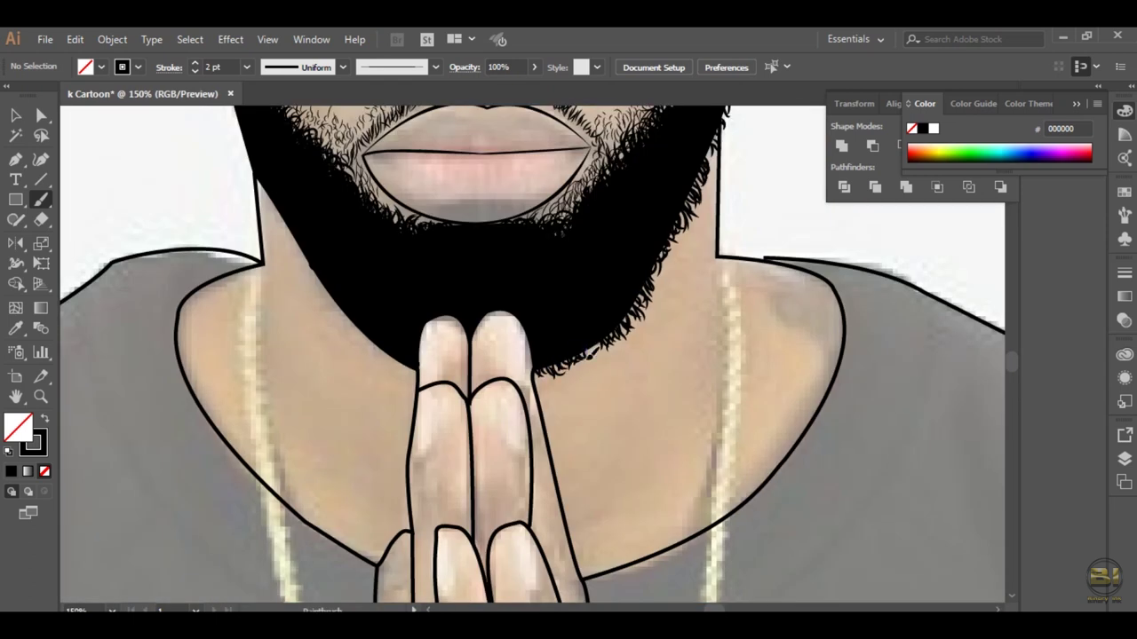
key("ctrl+plus")
key("ctrl+plus")
key("ctrl+plus")
Step: Fill out the beard's right edge with several more curly hair strokes
mouse_move(560, 391)
left_mouse_down()
mouse_move(626, 373)
mouse_move(746, 307)
left_mouse_up()
mouse_move(801, 291)
left_mouse_down()
mouse_move(723, 397)
mouse_move(648, 542)
mouse_move(702, 413)
mouse_move(735, 473)
left_mouse_up()
left_click_drag(728, 413, 683, 502)
left_click_drag(724, 449, 697, 505)
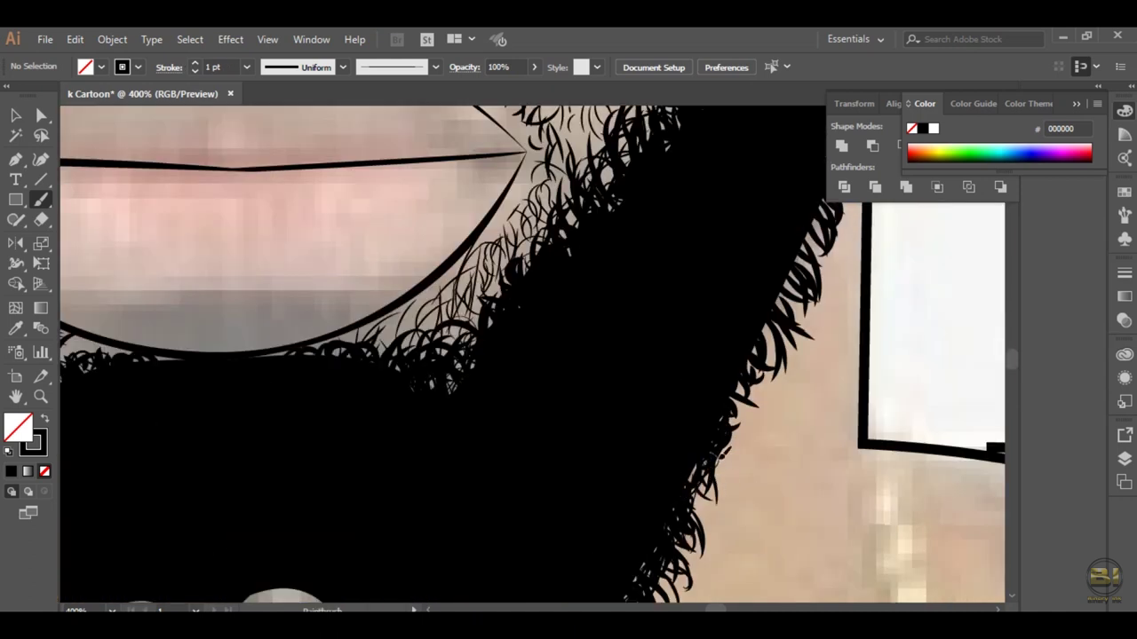
left_click_drag(719, 391, 623, 513)
mouse_move(689, 409)
left_mouse_down()
mouse_move(626, 498)
mouse_move(691, 433)
left_mouse_up()
left_click_drag(684, 430, 710, 355)
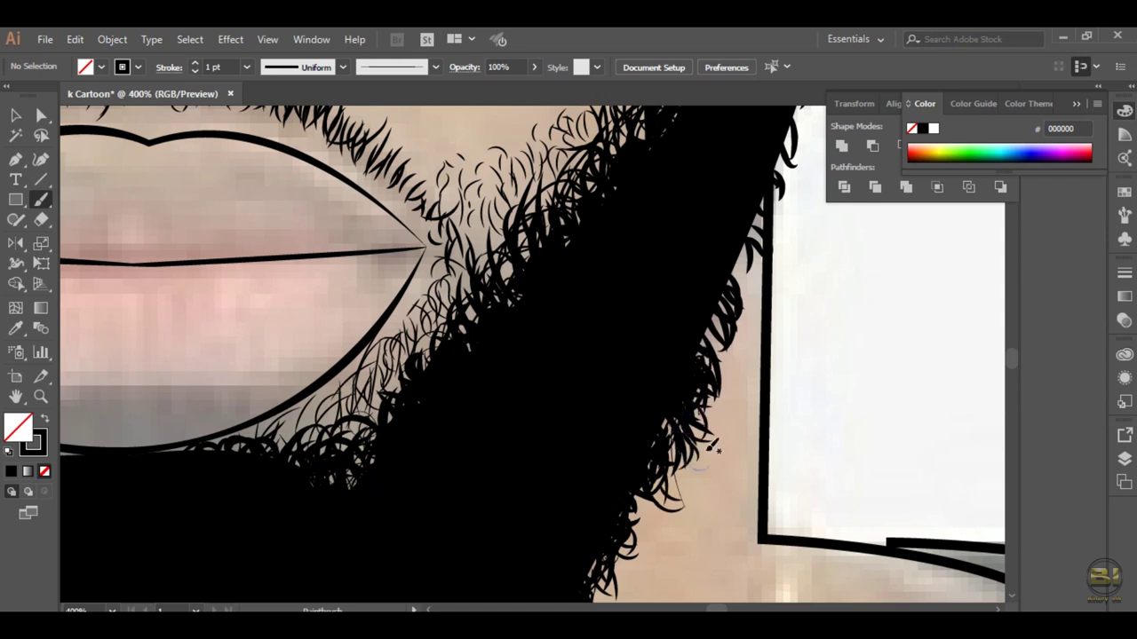
mouse_move(710, 400)
left_mouse_down()
mouse_move(661, 494)
mouse_move(684, 418)
left_mouse_up()
left_click_drag(689, 382, 586, 524)
left_click_drag(620, 460, 608, 520)
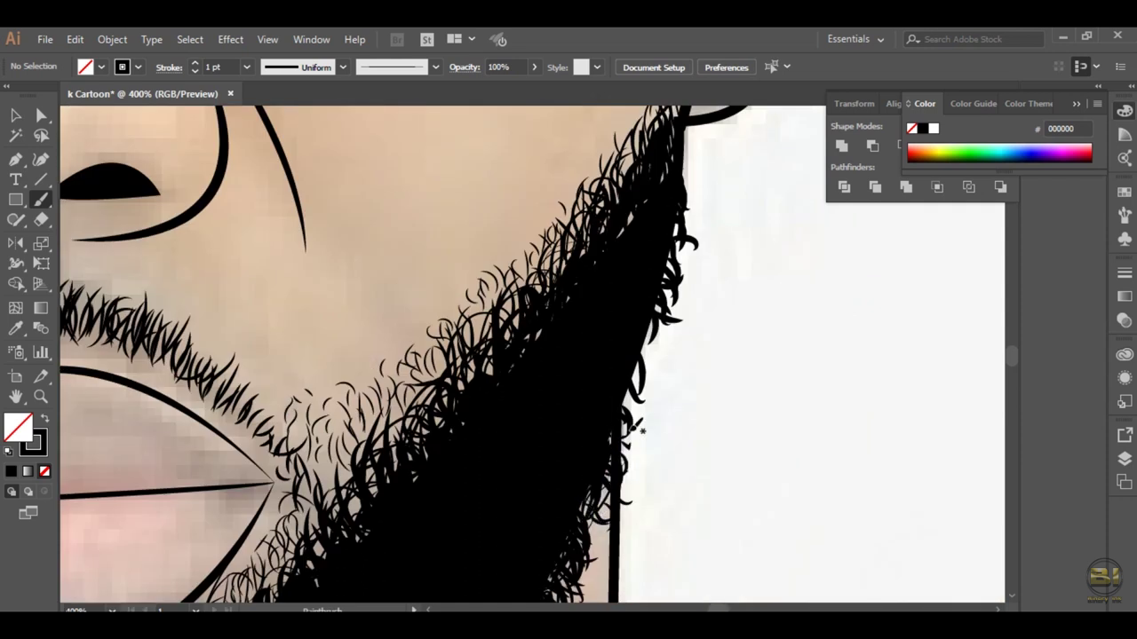
left_click_drag(656, 355, 685, 232)
Step: Paint curls along the beard's left and lower-left edges
key("ctrl+0")
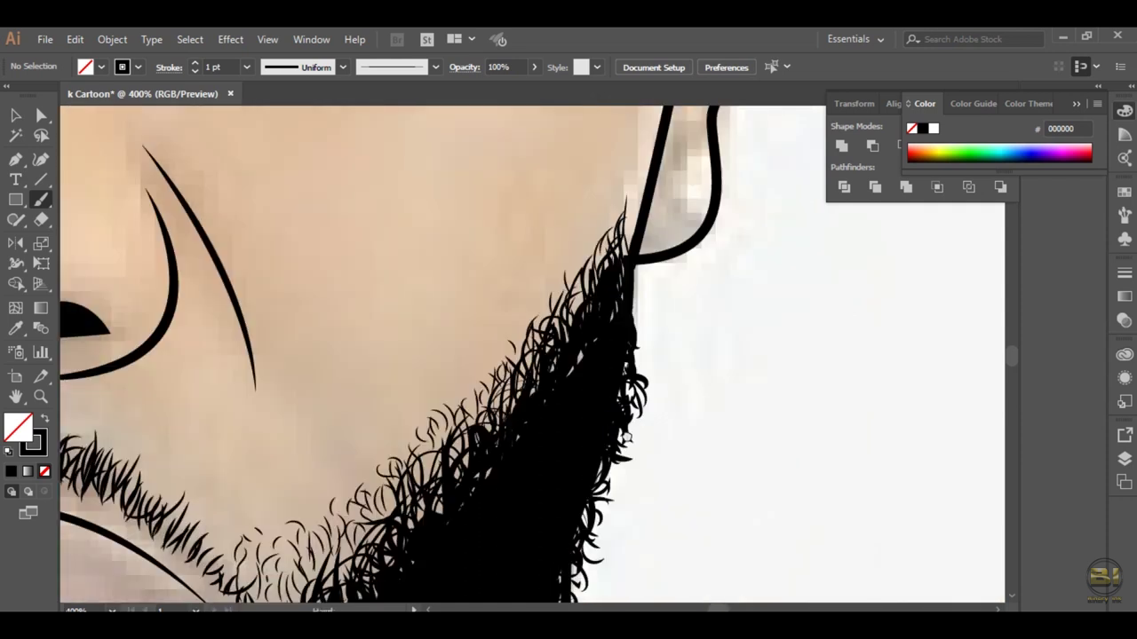
scroll(565, 444, "up", 5)
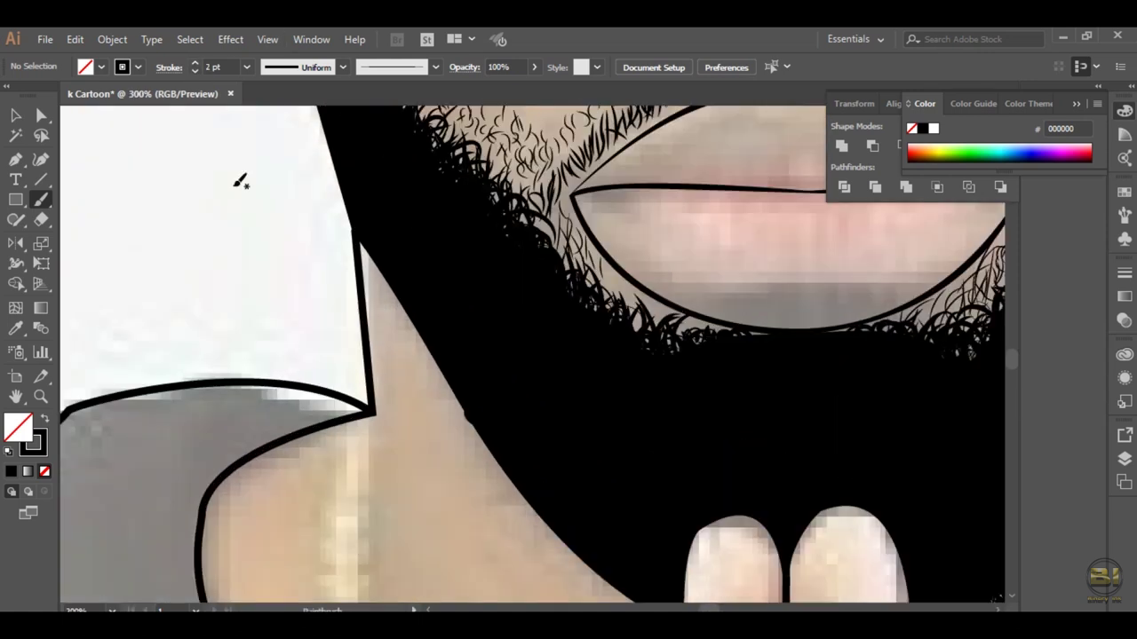
scroll(569, 355, "up", 5)
mouse_move(357, 182)
left_mouse_down()
mouse_move(387, 222)
mouse_move(399, 296)
left_mouse_up()
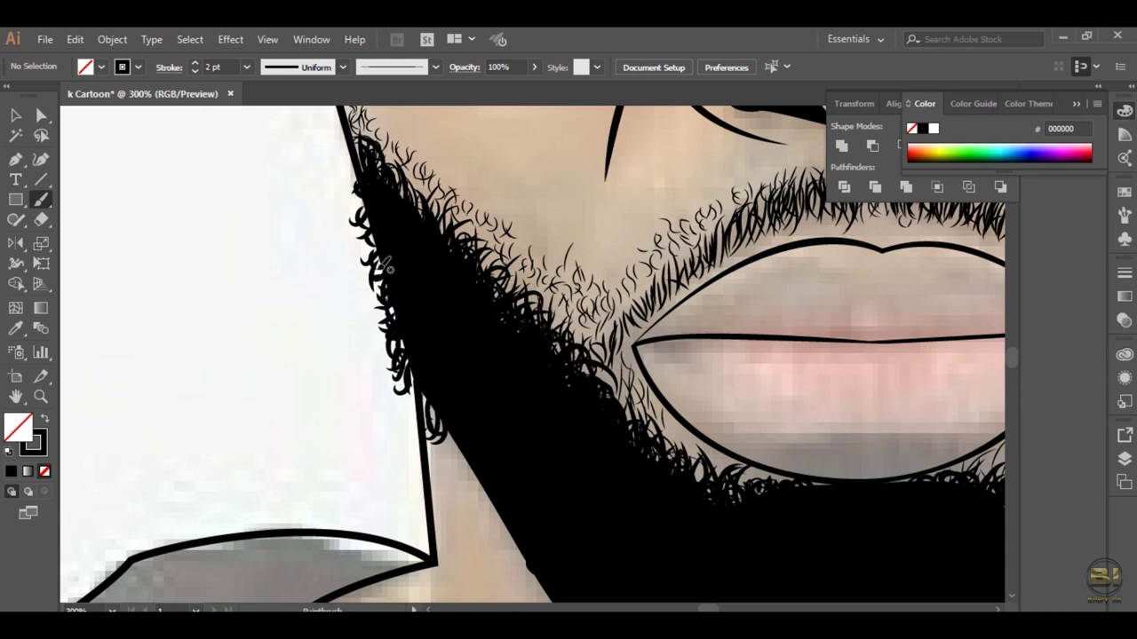
left_click_drag(474, 463, 404, 233)
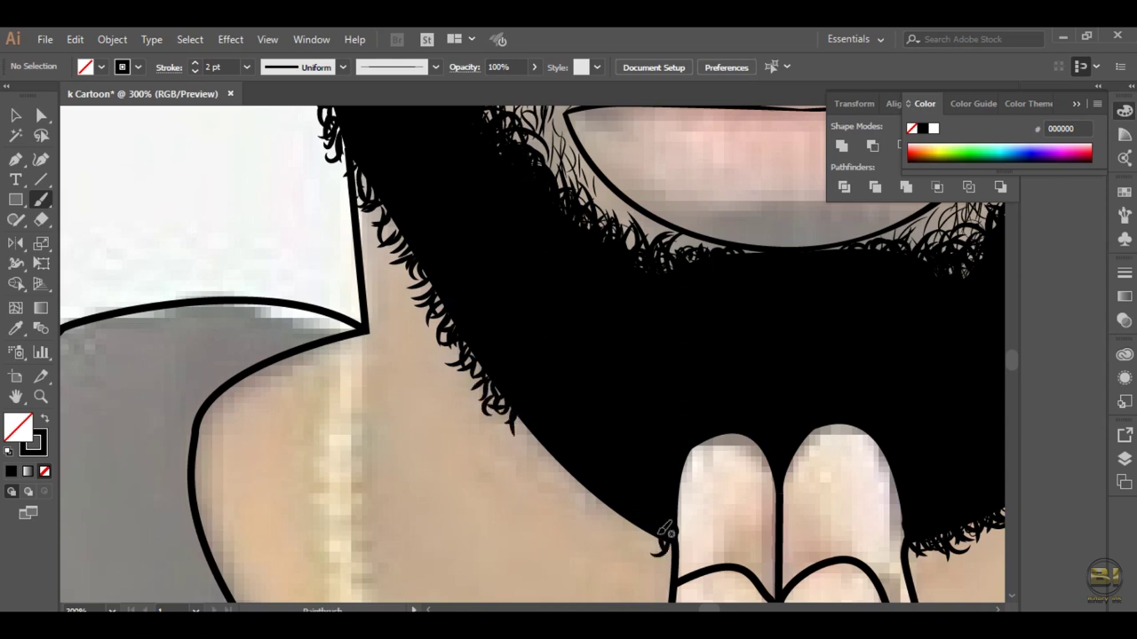
left_click_drag(668, 531, 632, 524)
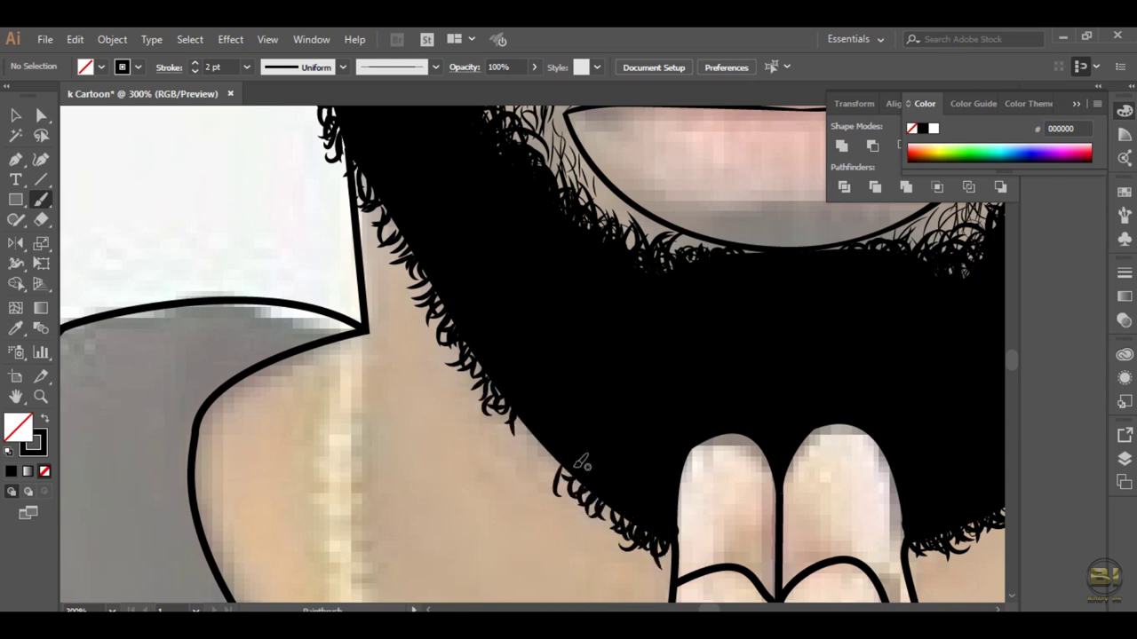
left_click_drag(579, 464, 548, 444)
Step: Add two short curls at the beard's left edge and deselect the strokes
scroll(521, 408, "down", 2)
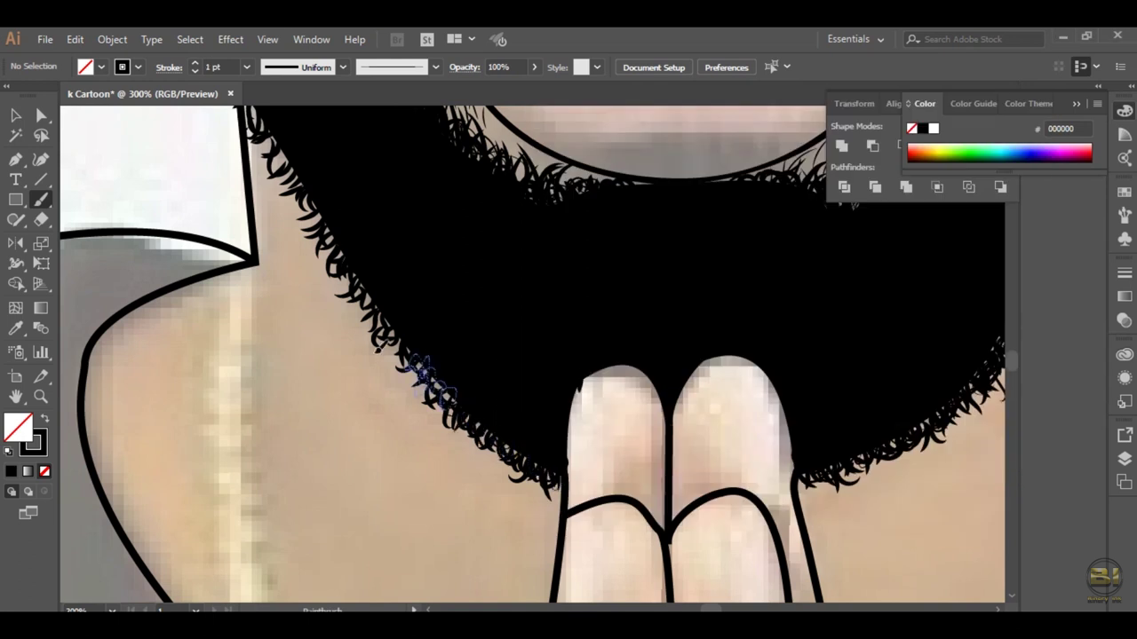
mouse_move(382, 346)
left_mouse_down()
mouse_move(546, 484)
mouse_move(460, 306)
left_mouse_up()
left_click_drag(426, 248, 415, 294)
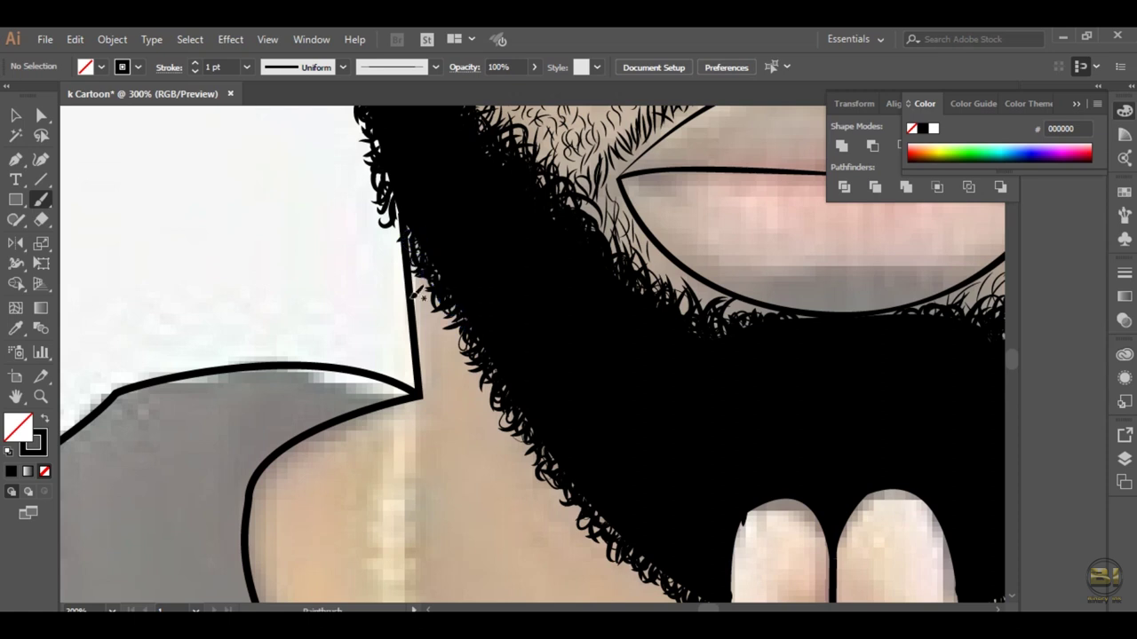
mouse_move(387, 191)
left_mouse_down()
mouse_move(474, 408)
mouse_move(425, 238)
left_mouse_up()
key("ctrl+shift+a")
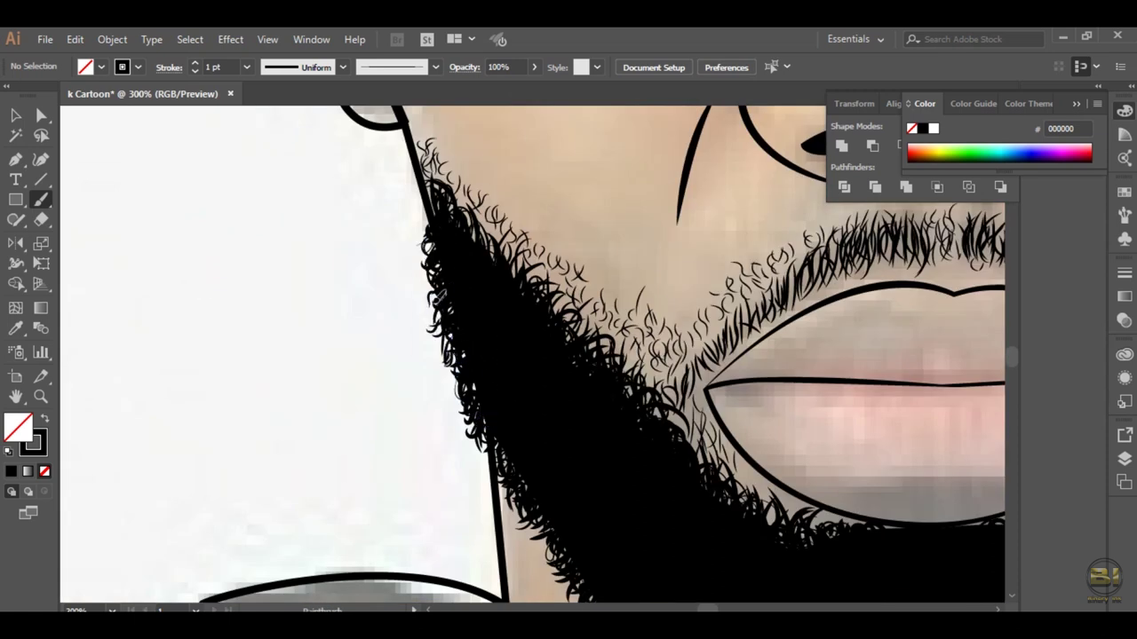
scroll(533, 486, "down", 5)
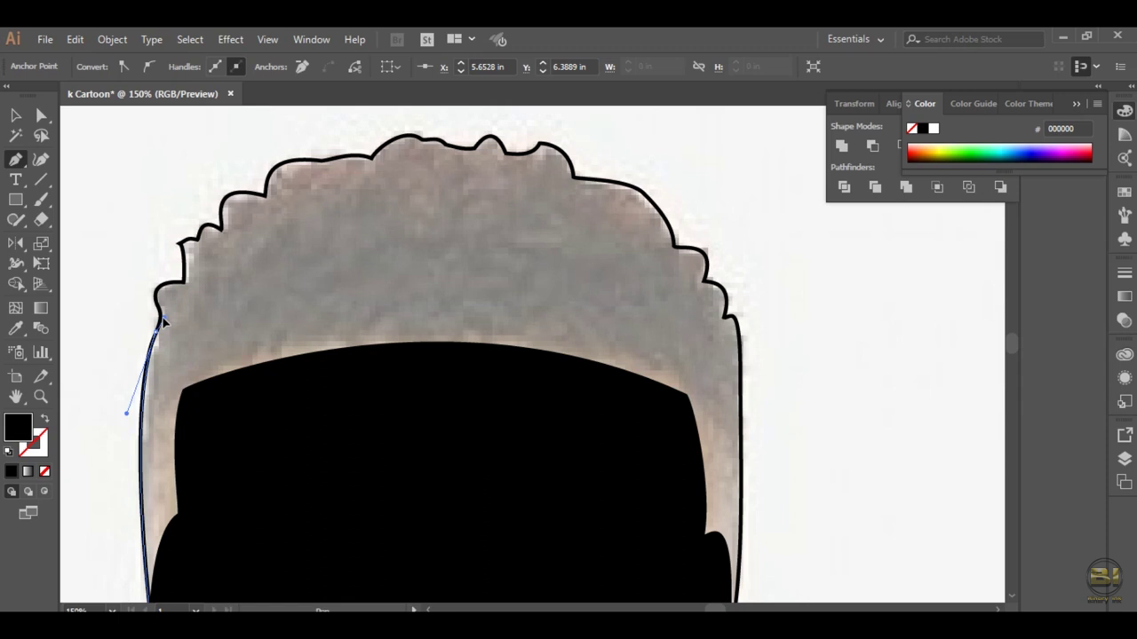
Step: Begin tracing the black hair shape along the top of the head with the Pen
left_click_drag(182, 282, 228, 294)
key("ctrl+plus")
mouse_move(531, 300)
left_mouse_down()
mouse_move(569, 287)
mouse_move(634, 292)
left_mouse_up()
scroll(612, 304, "up", 2)
Step: Extend the black hair shape along the head outline toward the right side
mouse_move(693, 281)
left_mouse_down()
mouse_move(781, 249)
mouse_move(844, 253)
mouse_move(882, 273)
left_mouse_up()
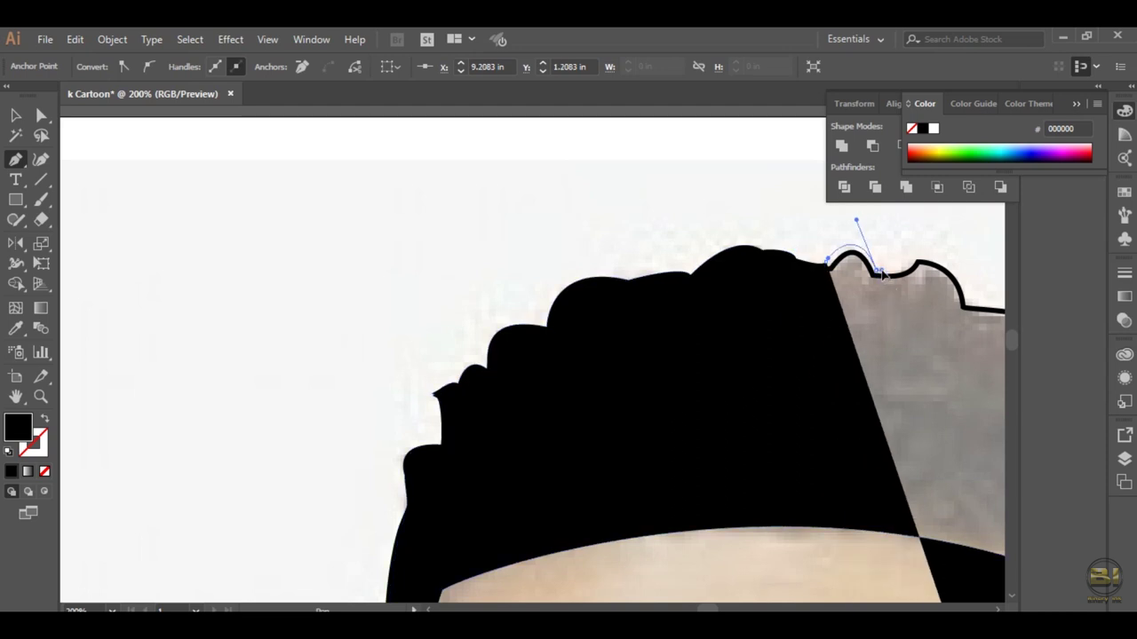
scroll(882, 273, "up", 1)
left_click_drag(879, 382, 507, 420)
left_click_drag(728, 480, 730, 481)
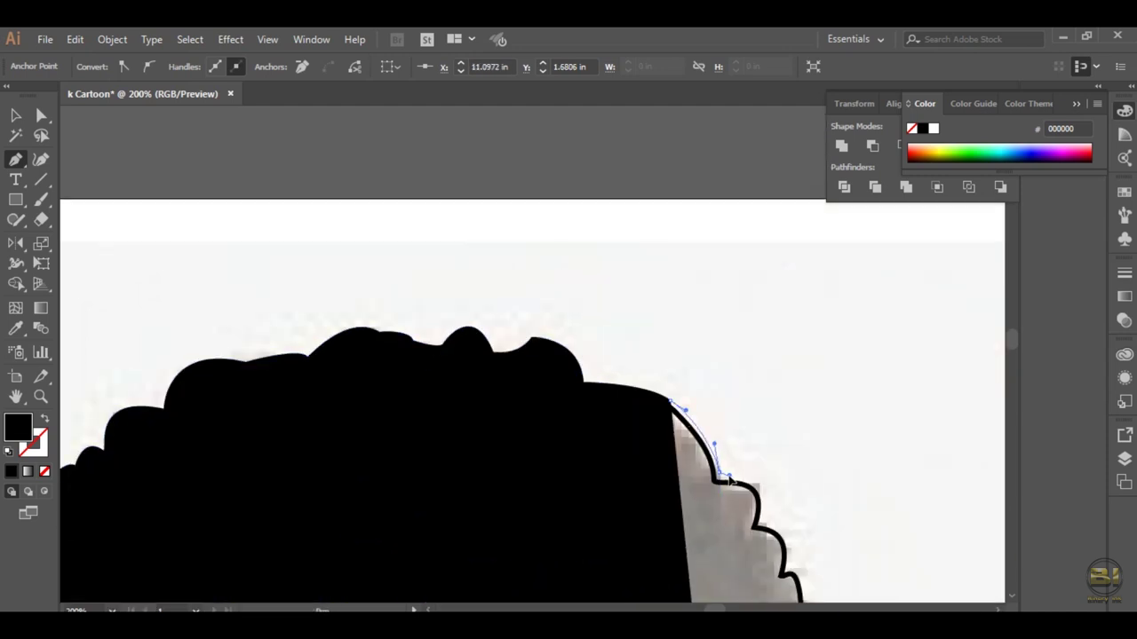
scroll(728, 479, "down", 1)
left_click_drag(683, 533, 684, 544)
left_click_drag(623, 470, 623, 480)
left_click_drag(591, 222, 593, 229)
Step: Continue the path down the head's right edge past the ear to the beard
scroll(593, 229, "down", 1)
left_click_drag(593, 373, 594, 380)
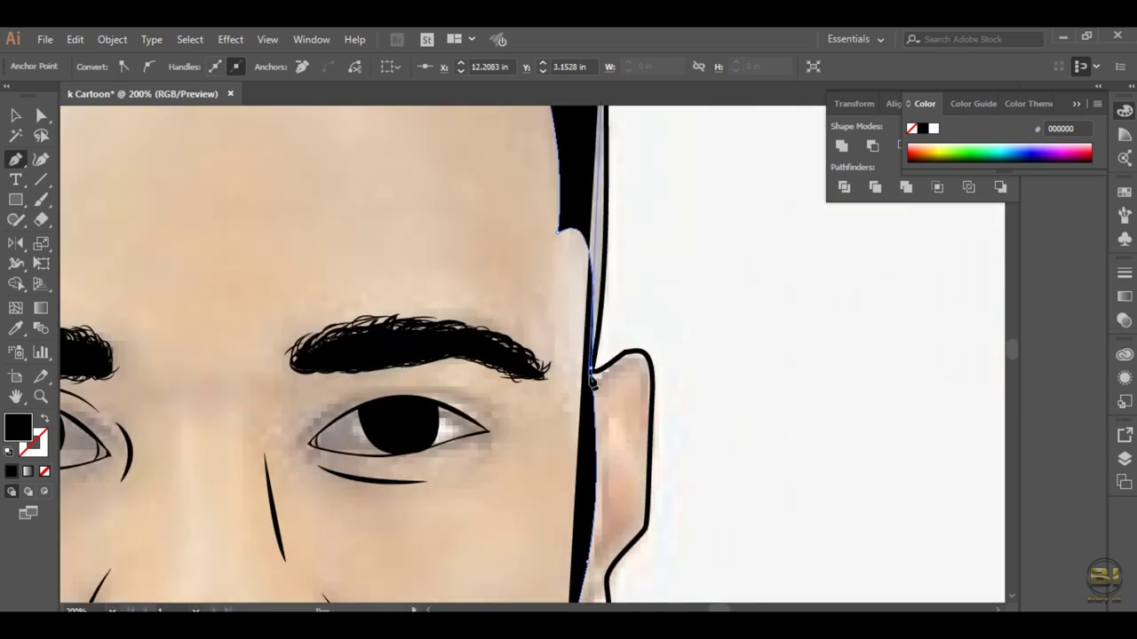
scroll(594, 380, "up", 2)
scroll(532, 373, "down", 2)
scroll(524, 369, "down", 1)
left_click_drag(540, 293, 522, 364)
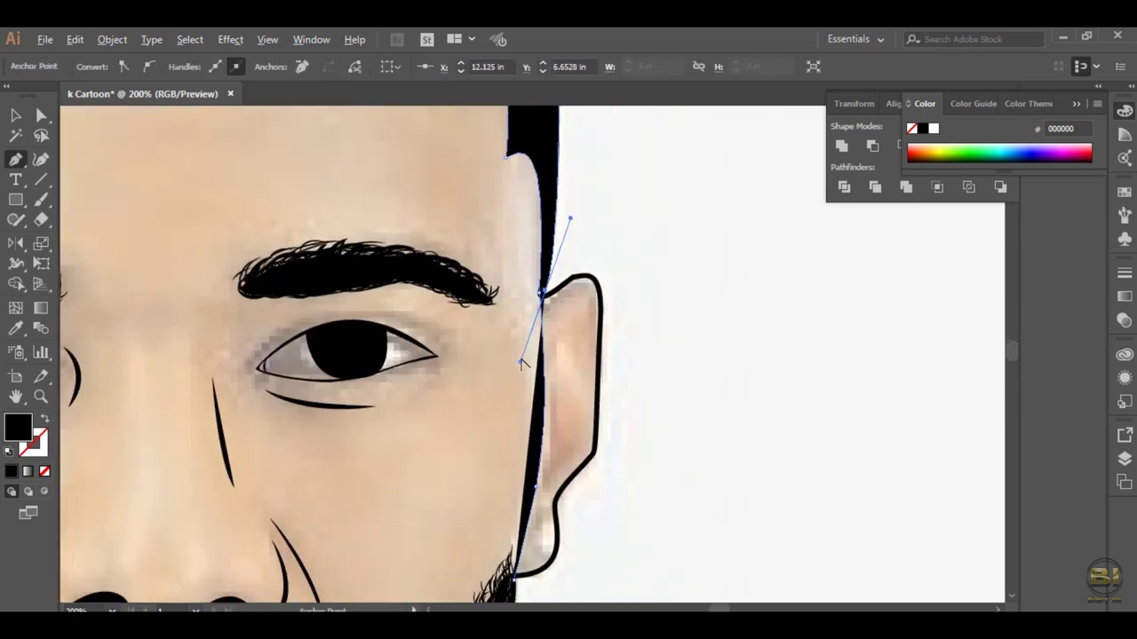
scroll(537, 524, "down", 2)
scroll(533, 480, "up", 2)
scroll(501, 488, "down", 1)
left_click_drag(495, 512, 499, 505)
Step: Fill the narrow outline with black, deselect it, and zoom in on the right ear
key("shift+x")
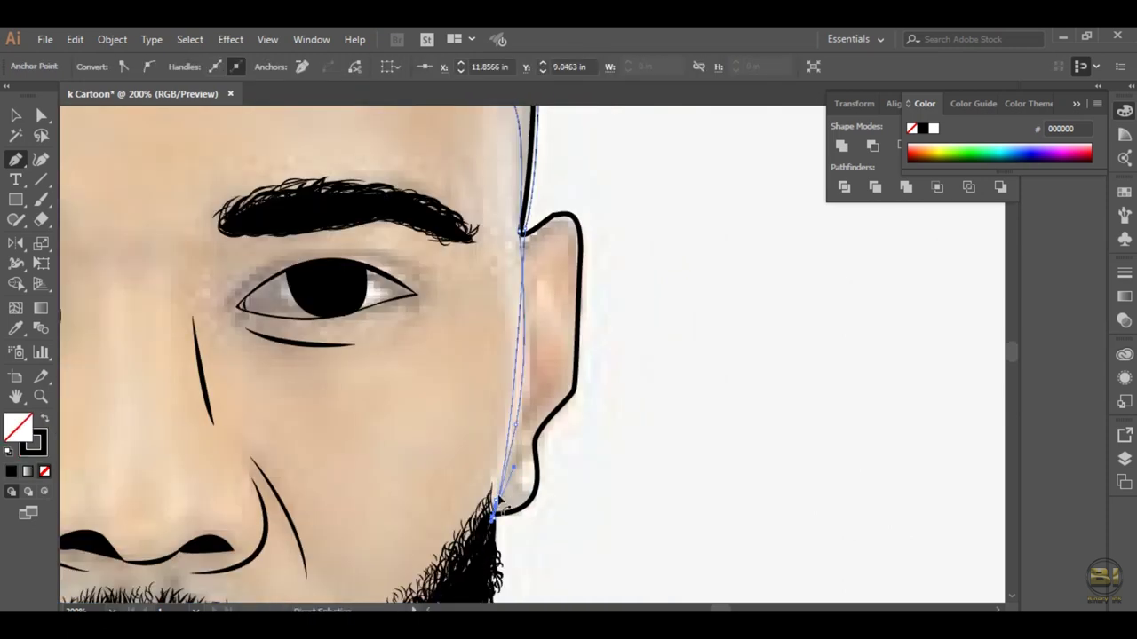
key("shift+x")
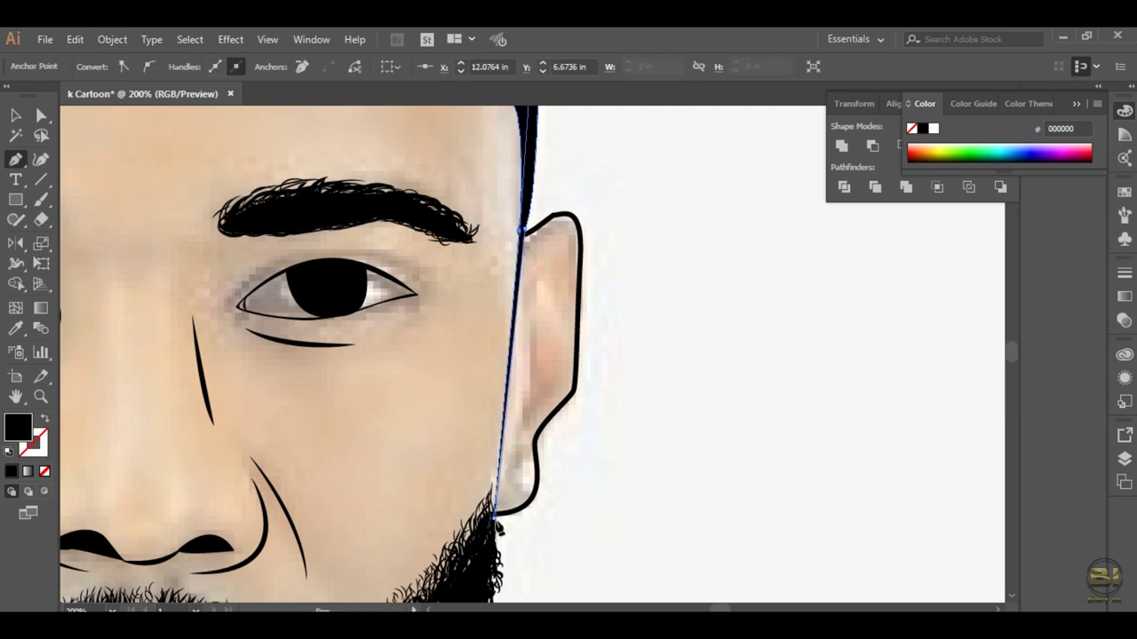
key("v")
key("ctrl+0")
key("ctrl+equal")
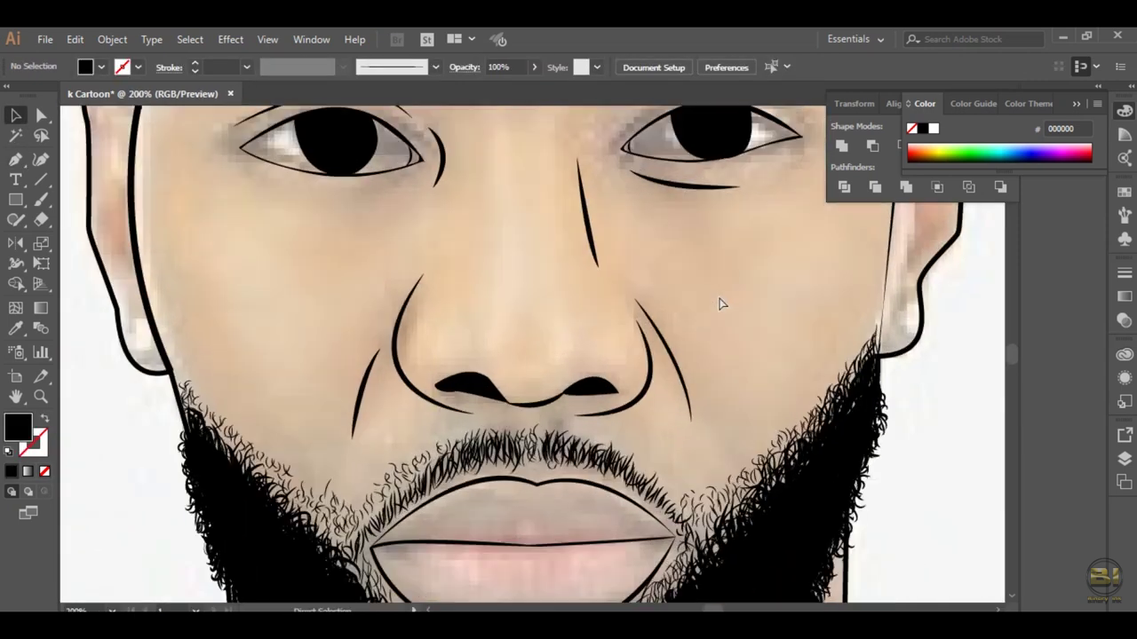
key("ctrl+equal")
Step: Select the narrow ear-side outline, then deselect it and zoom back in on the face
scroll(715, 297, "right", 10)
key("p")
left_click(423, 200, "ctrl")
scroll(431, 193, "up", 2)
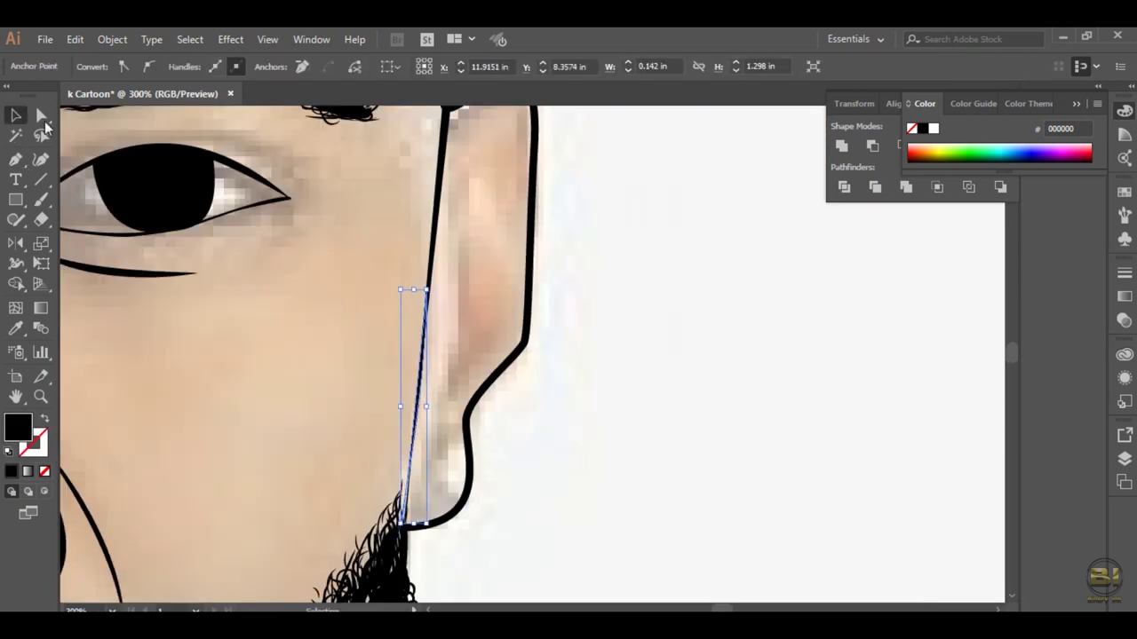
key("v")
key("ctrl+shift+a")
key("ctrl+0")
key("ctrl+equal")
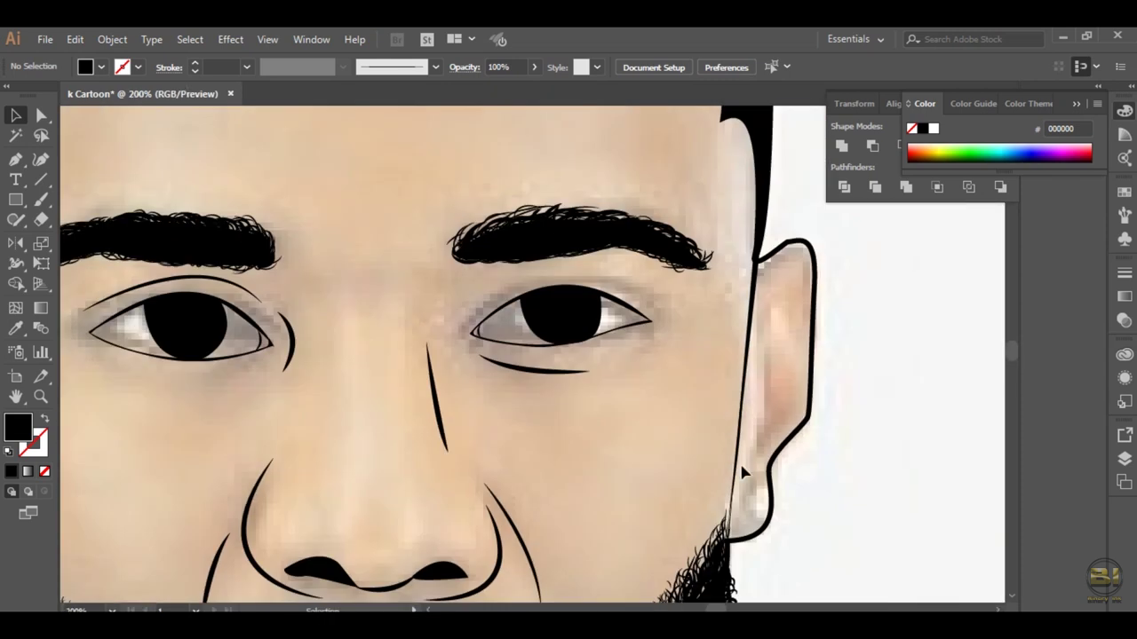
Step: Draw a tapered black crease line inside the ear with the Pen tool
key("p")
left_click(751, 459)
left_click_drag(777, 269, 790, 266)
left_click(799, 304)
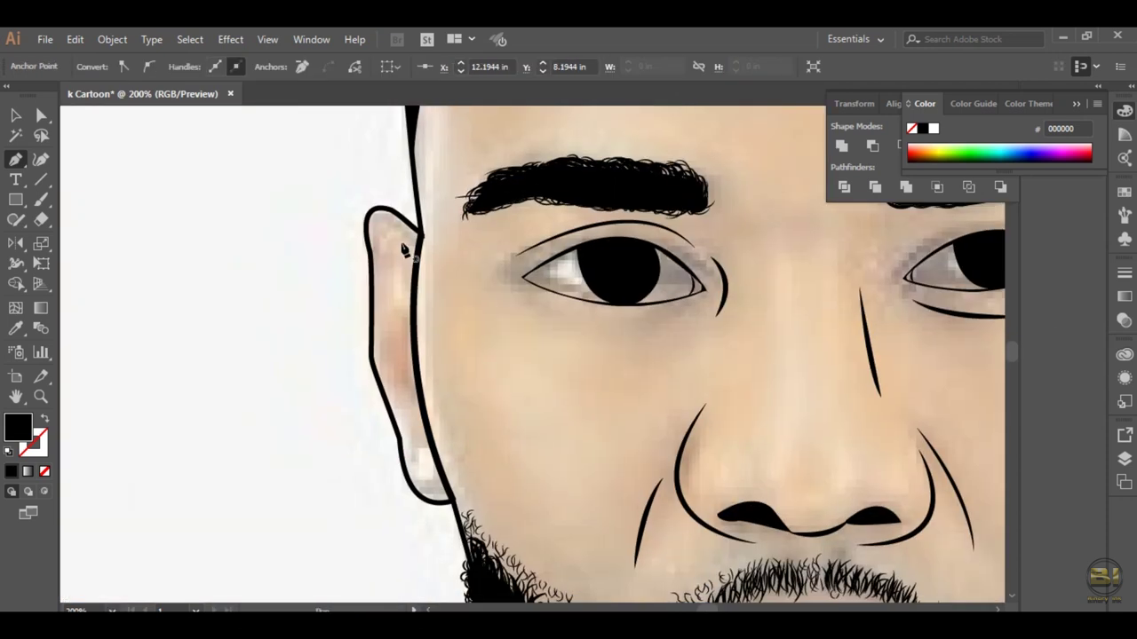
left_click(375, 226)
left_click_drag(392, 391, 396, 355)
left_click(404, 251)
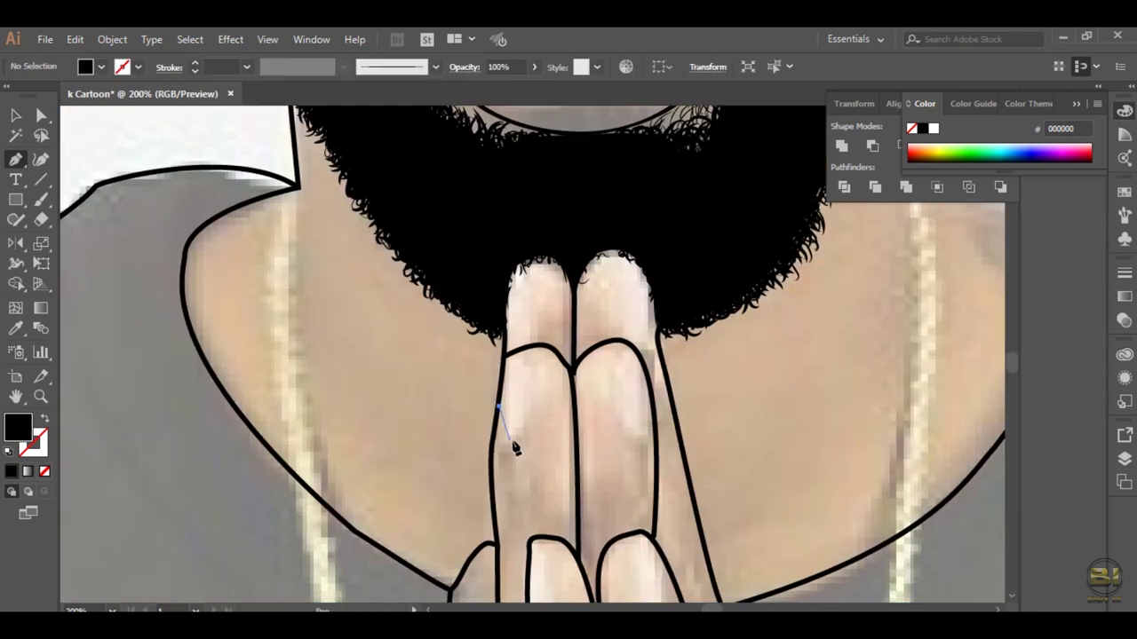
Step: Draw a closed nail shape on the first praying fingertip and start the next nail path
left_click(511, 357)
left_click(503, 406)
scroll(502, 406, "up", 3)
left_click_drag(541, 368, 526, 364)
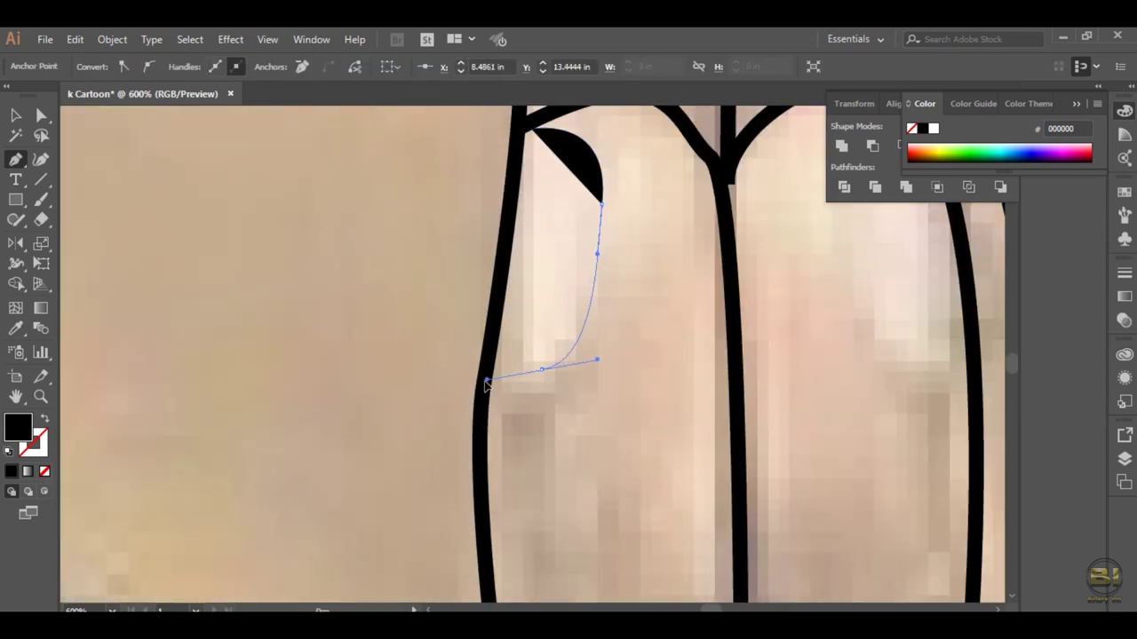
left_click_drag(507, 259, 508, 222)
left_click_drag(601, 266, 611, 214)
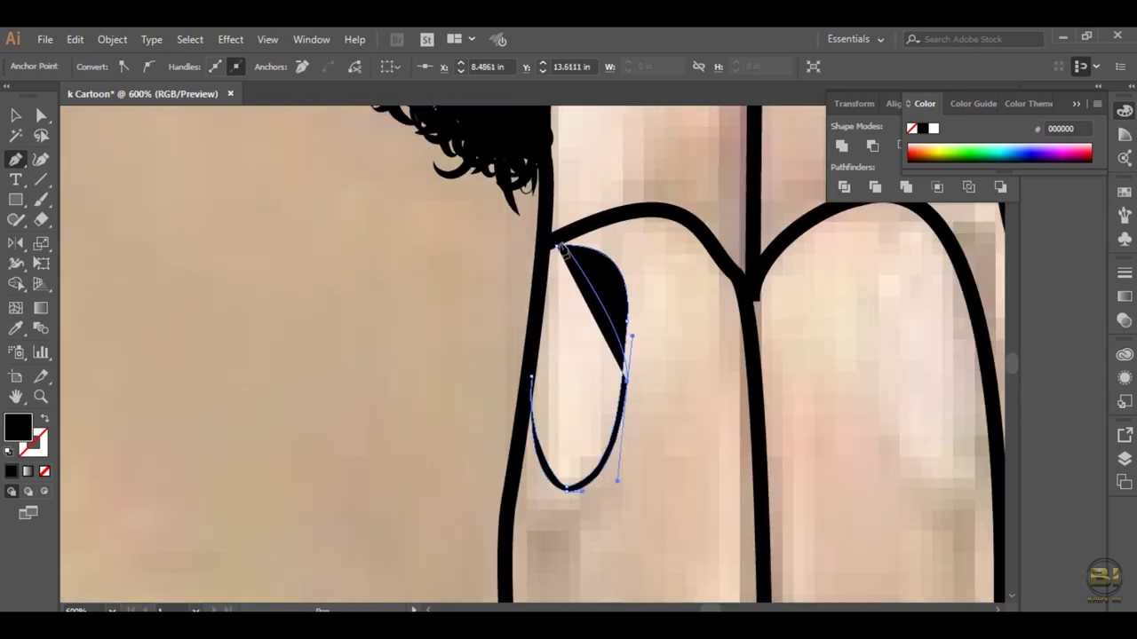
scroll(473, 277, "right", 5)
Step: Begin a nail shape on the neighbouring finger
left_click(578, 178)
scroll(680, 462, "up", 3)
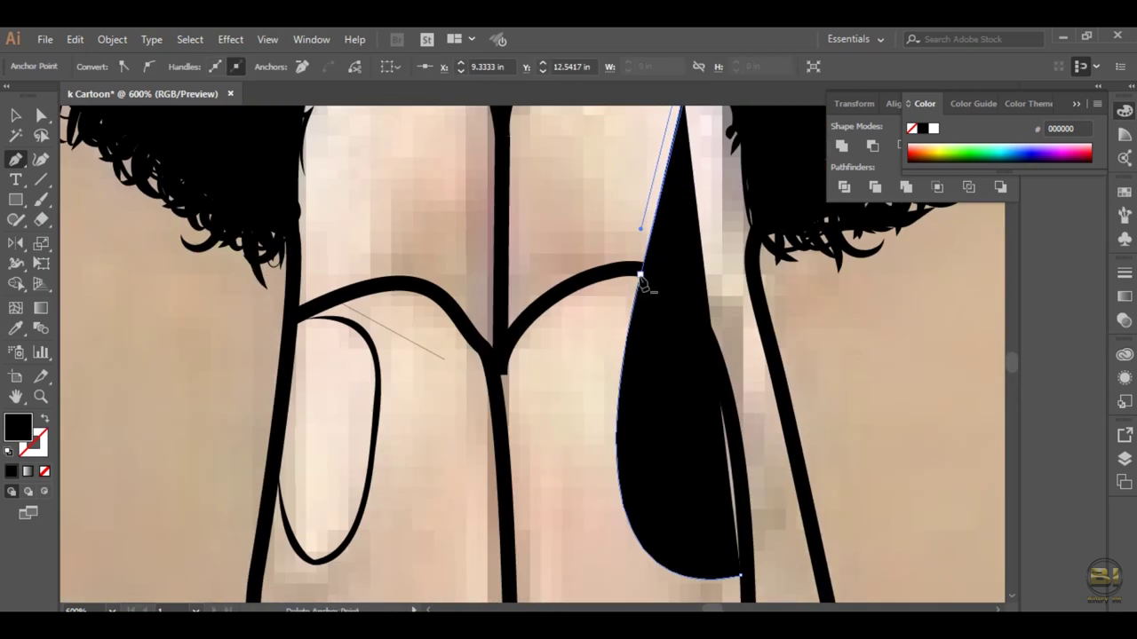
scroll(627, 524, "up", 5)
scroll(627, 524, "down", 2)
scroll(601, 498, "down", 5)
left_click_drag(604, 435, 601, 532)
scroll(601, 533, "down", 2)
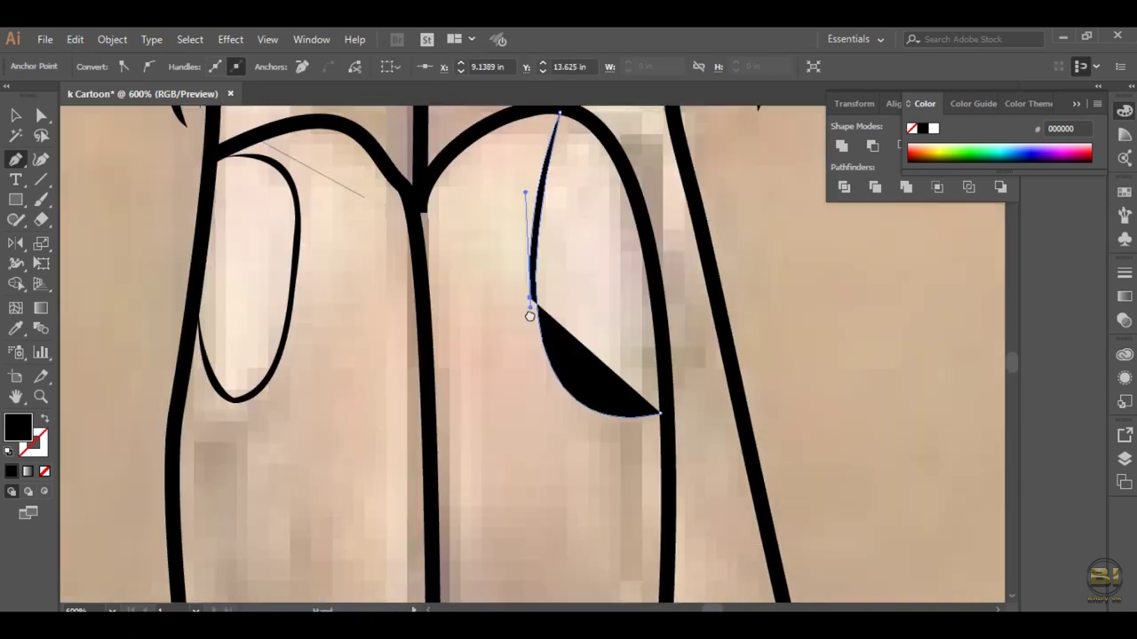
scroll(776, 351, "up", 5)
Step: Draw a curved, closed nail shape on another fingertip
left_click(343, 382)
left_click_drag(306, 144, 324, 158)
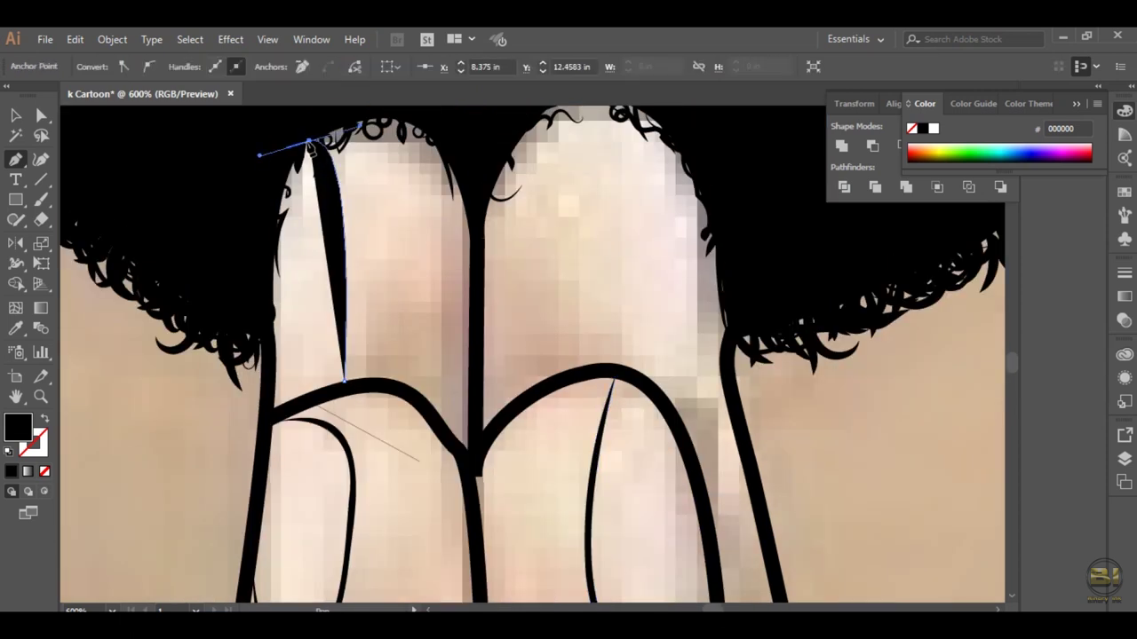
left_click(344, 382)
scroll(330, 551, "down", 3)
scroll(355, 497, "up", 5)
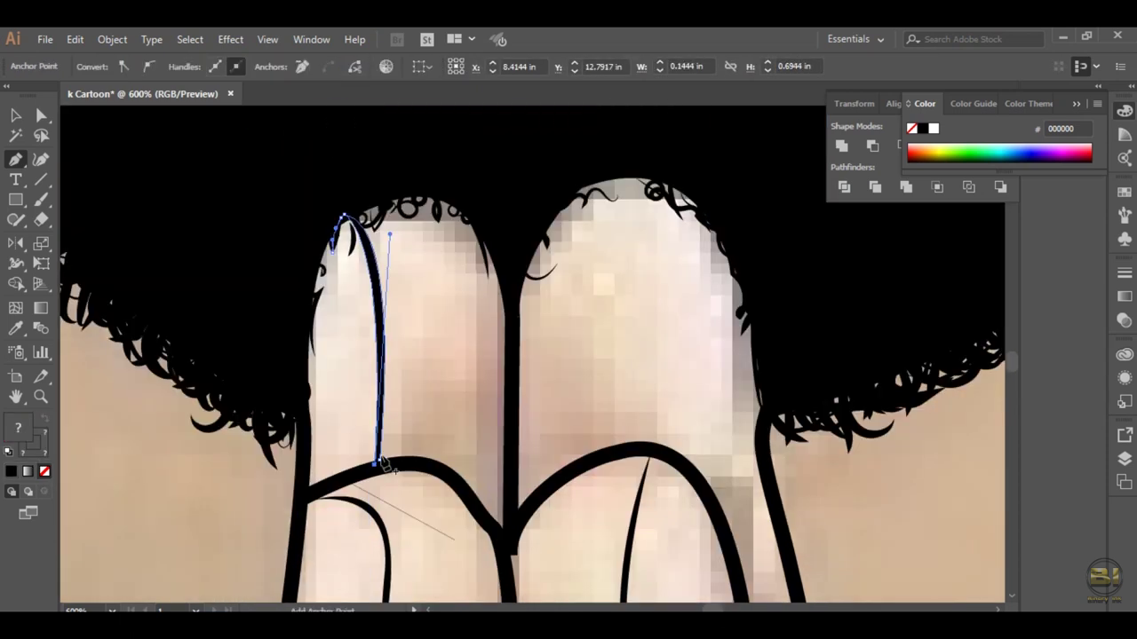
left_click_drag(715, 480, 782, 478)
scroll(685, 107, "up", 3)
scroll(698, 254, "up", 2)
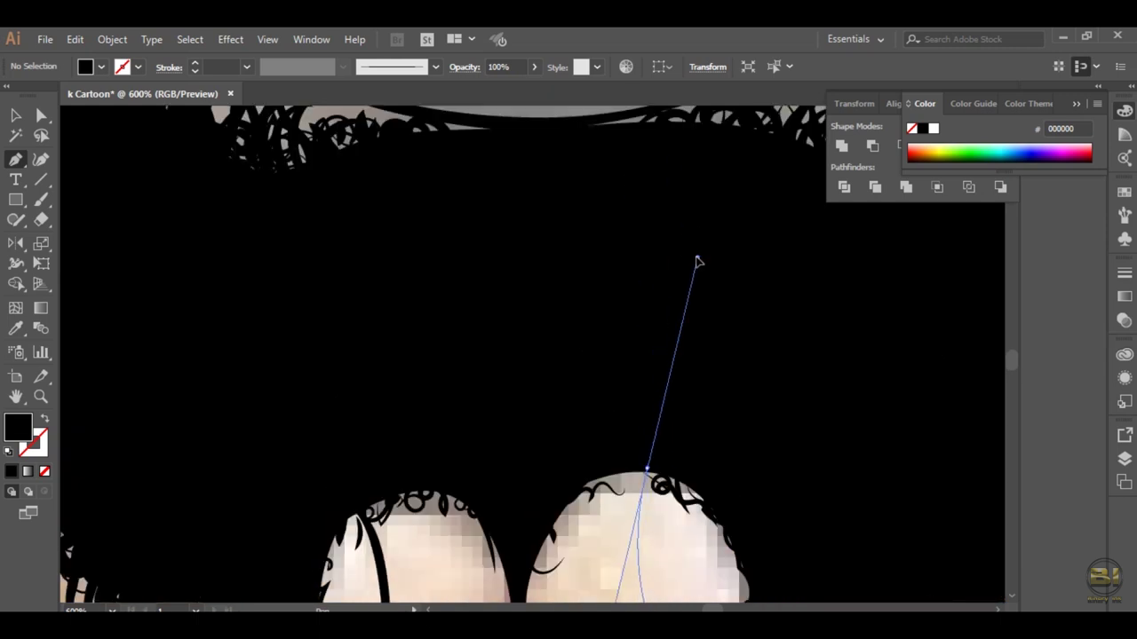
scroll(584, 231, "down", 5)
left_click_drag(580, 229, 587, 355)
scroll(586, 355, "down", 4)
left_click_drag(704, 355, 708, 382)
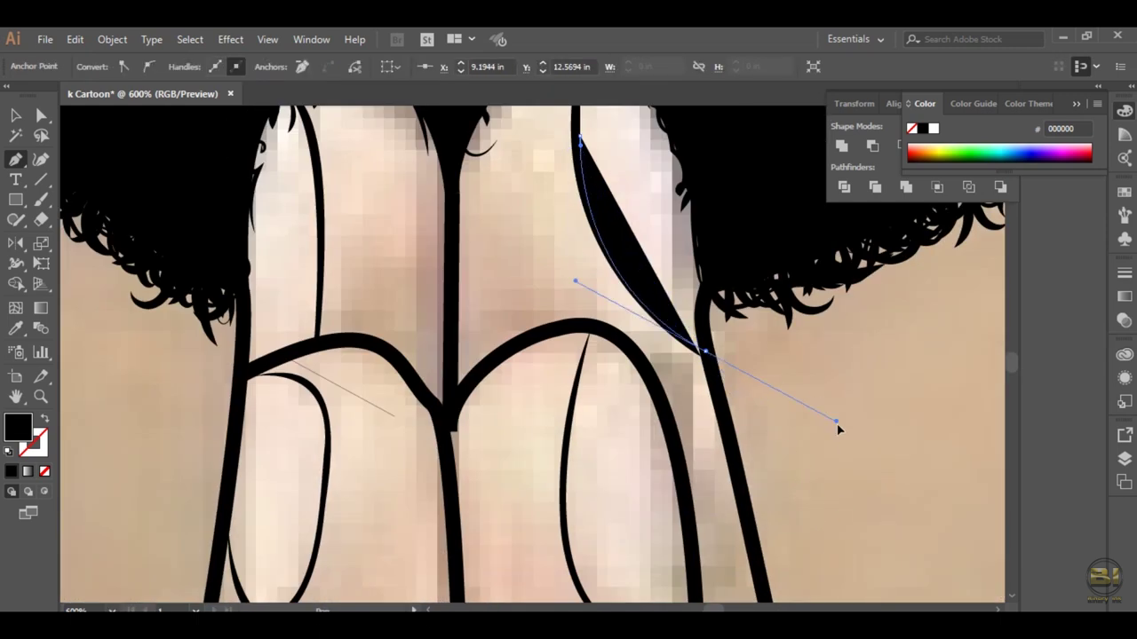
scroll(708, 382, "down", 5)
Step: Finish the fingernail outline and add one more closed nail shape
mouse_move(438, 218)
left_mouse_down()
mouse_move(499, 314)
mouse_move(525, 486)
left_mouse_up()
left_click_drag(757, 185, 571, 233)
left_click(573, 231)
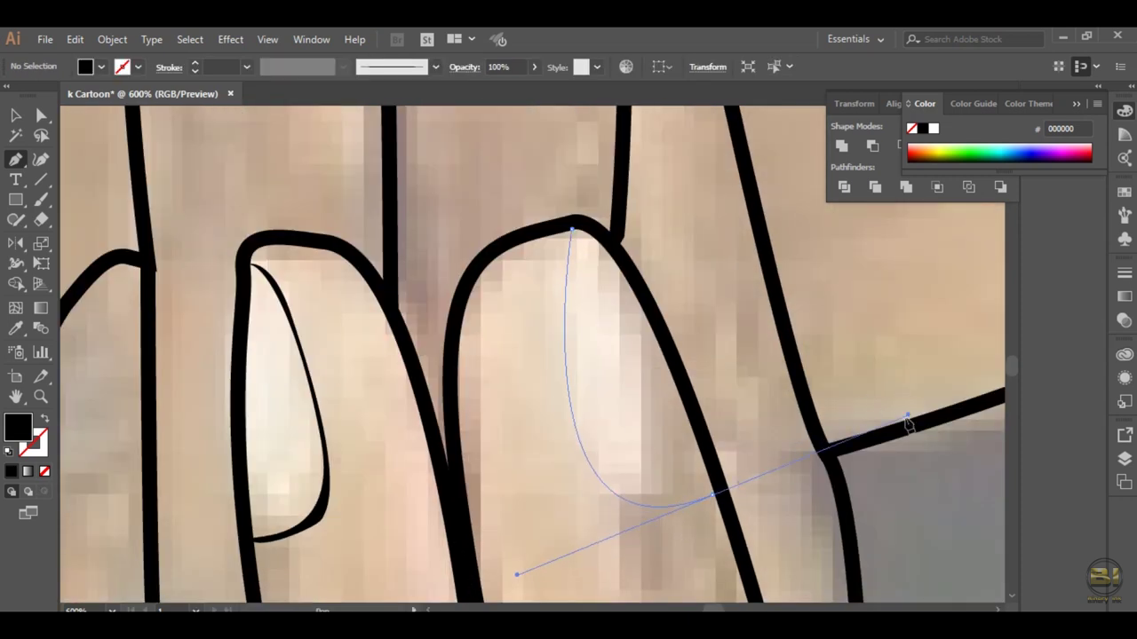
left_click_drag(602, 475, 652, 514)
left_click(693, 494)
scroll(584, 115, "up", 1)
scroll(571, 436, "up", 3)
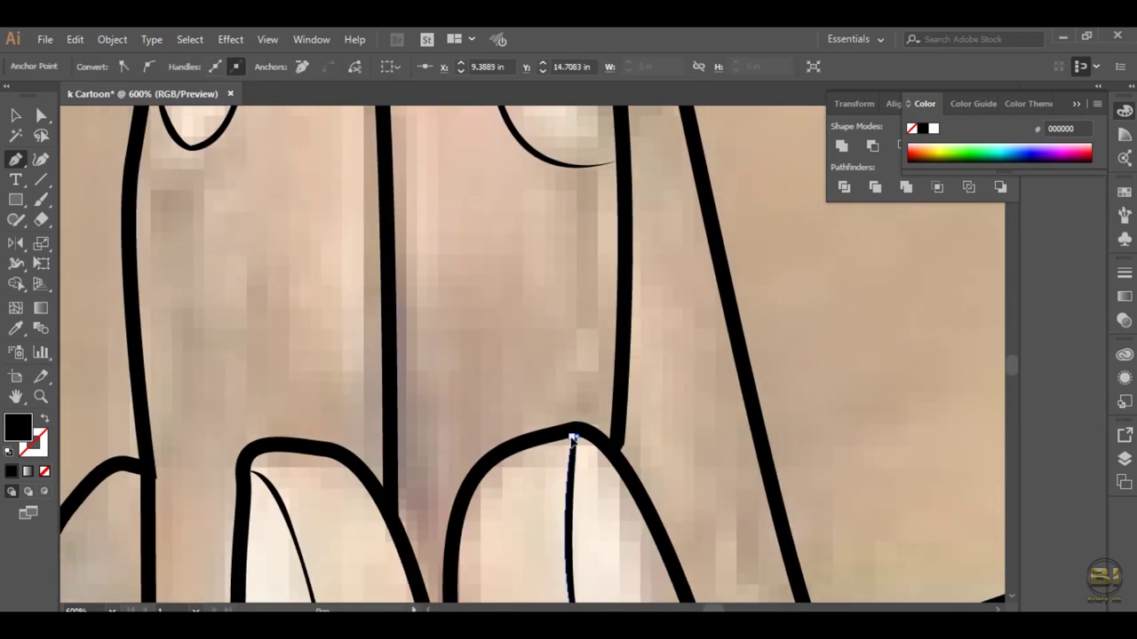
scroll(716, 325, "down", 7)
scroll(601, 478, "up", 3)
Step: Fit the artboard and set up the Paintbrush with a black stroke and no fill
key("ctrl+0")
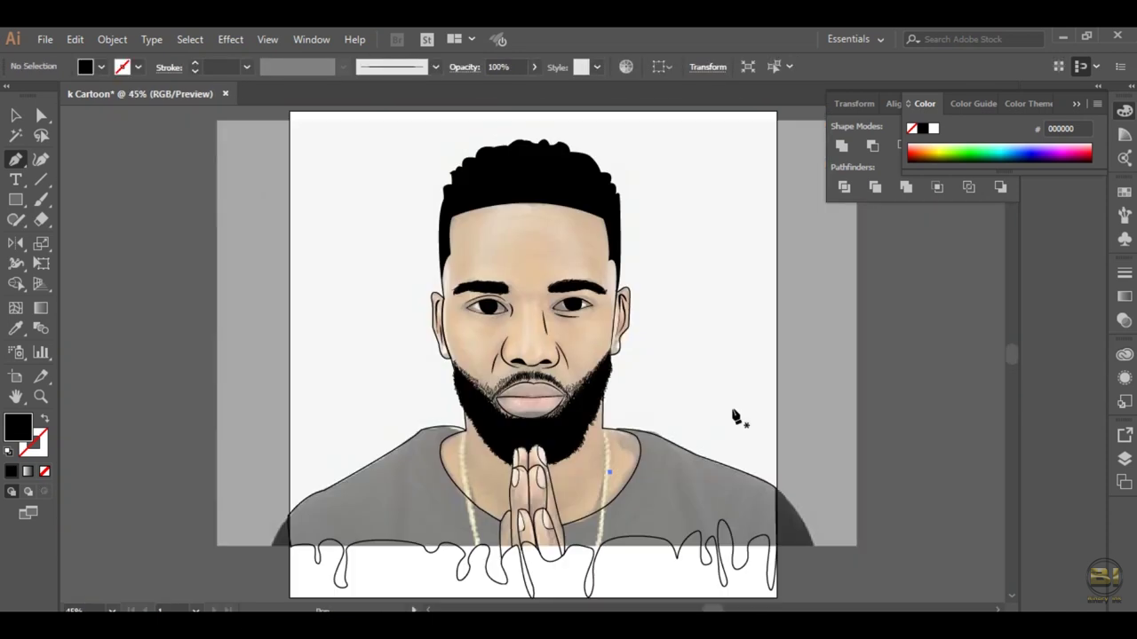
key("b")
key("shift+x")
scroll(746, 337, "up", 3)
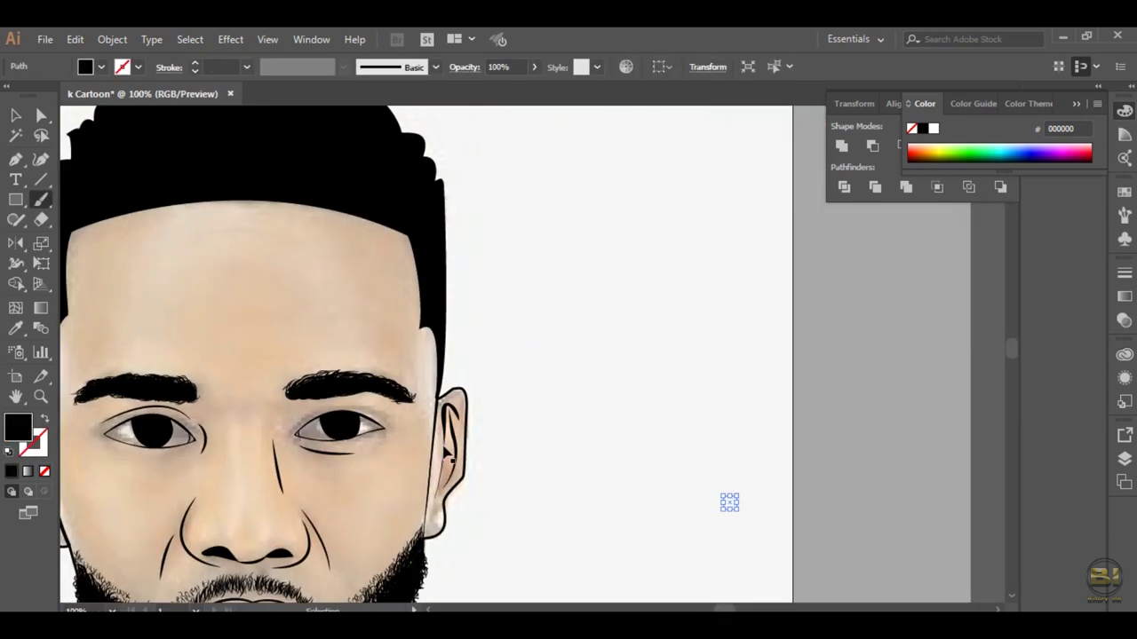
scroll(729, 502, "up", 2)
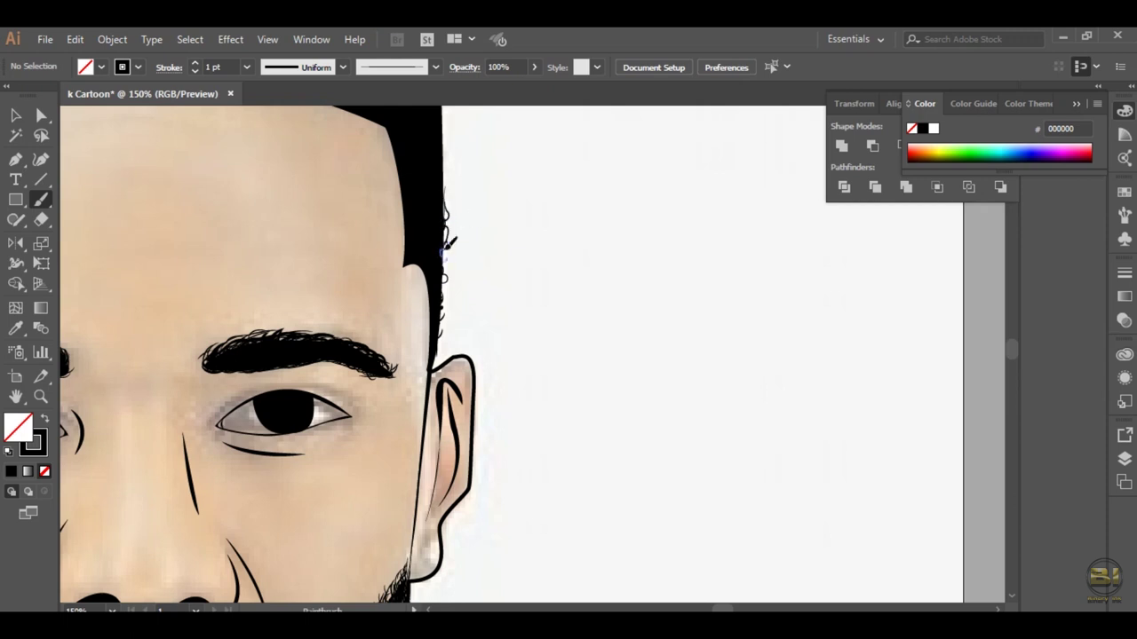
scroll(464, 267, "up", 3)
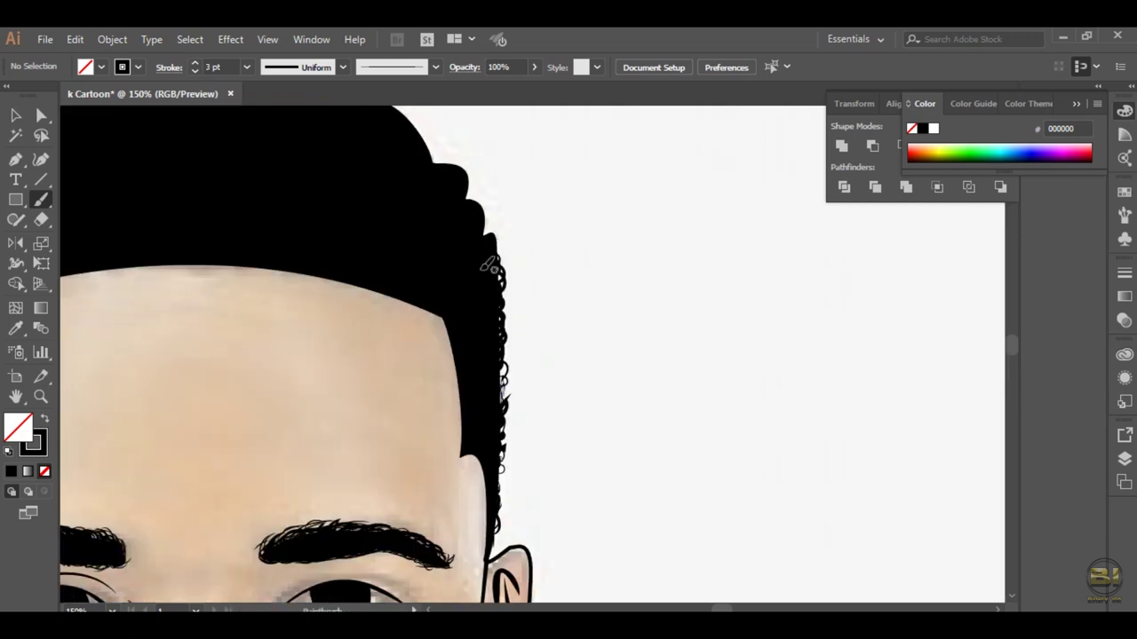
scroll(493, 266, "down", 5)
scroll(357, 250, "up", 4)
Step: Paint curly strokes along the left edge and top of the hair
left_click_drag(688, 355, 683, 231)
left_click_drag(697, 320, 688, 134)
scroll(691, 266, "up", 3)
mouse_move(699, 466)
left_mouse_down()
mouse_move(719, 325)
mouse_move(759, 262)
left_mouse_up()
scroll(765, 240, "up", 2)
left_click_drag(703, 297, 757, 229)
scroll(755, 240, "up", 3)
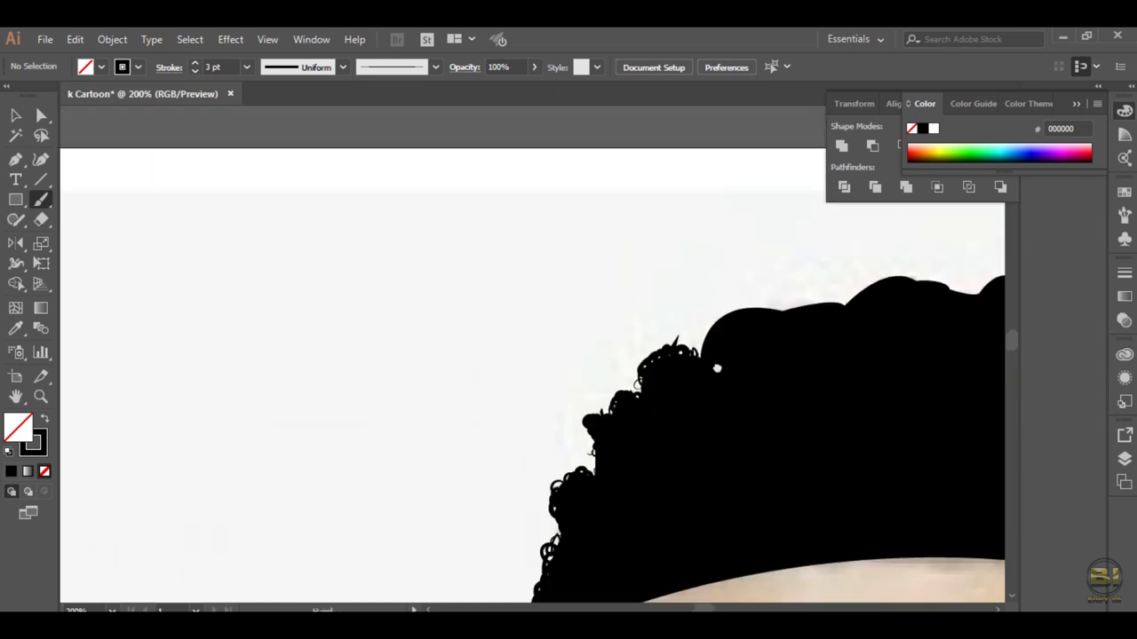
mouse_move(701, 360)
left_mouse_down()
mouse_move(774, 313)
mouse_move(841, 320)
left_mouse_up()
left_click_drag(841, 320, 874, 290)
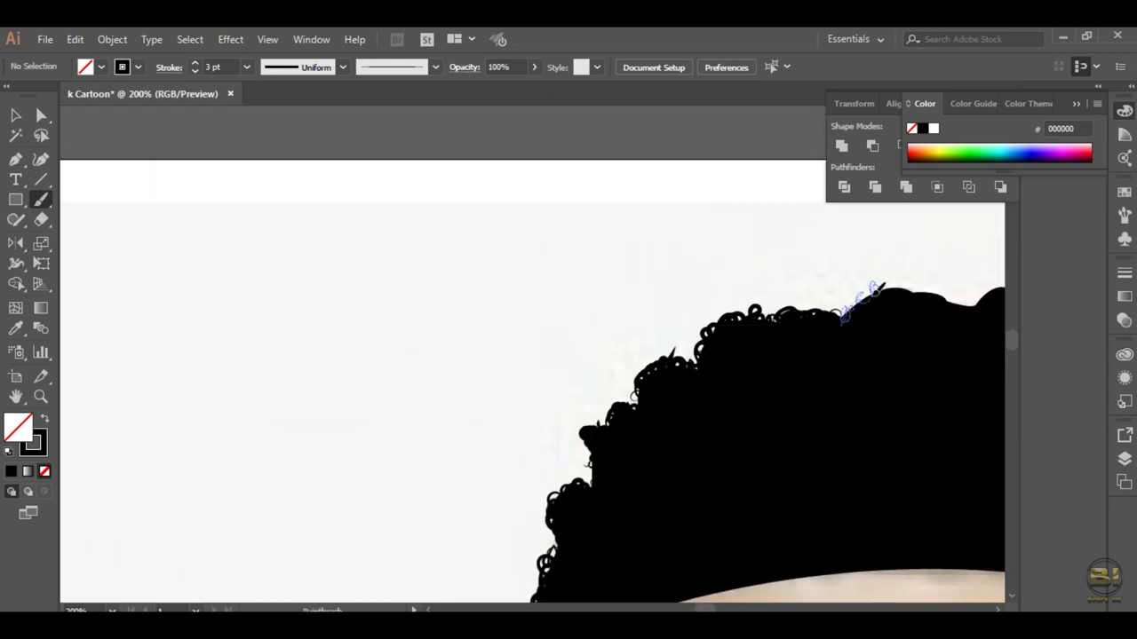
Step: Continue the curls along the hair's right-side outline
scroll(987, 315, "up", 2)
scroll(987, 314, "right", 3)
left_click_drag(799, 348, 860, 324)
left_click_drag(906, 366, 947, 359)
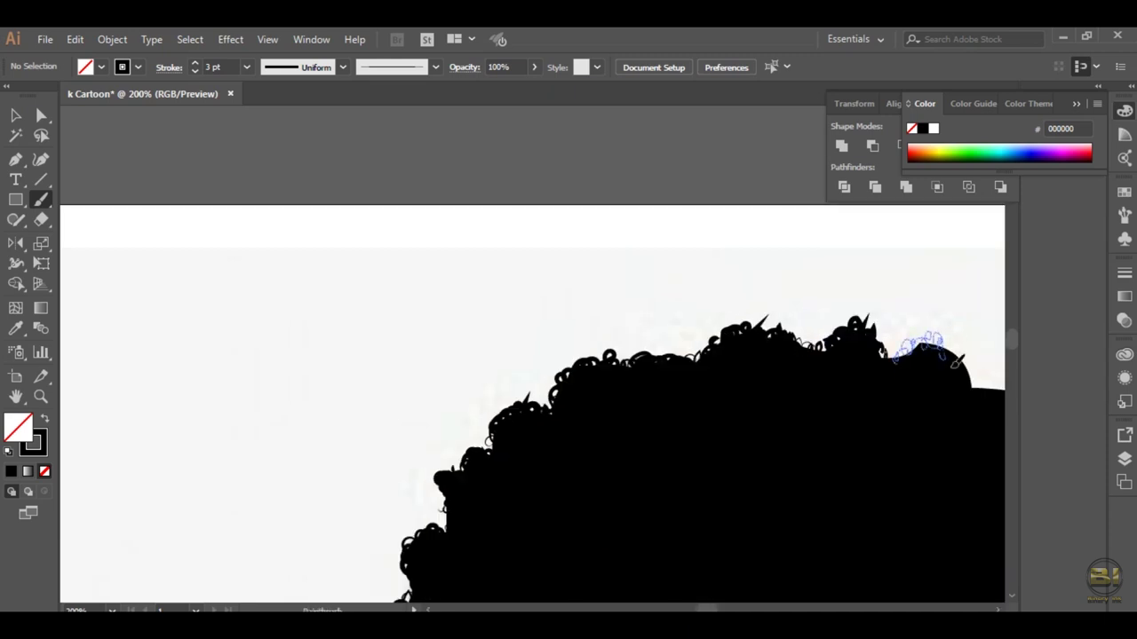
scroll(941, 364, "up", 2)
scroll(941, 365, "right", 3)
left_click_drag(834, 395, 927, 449)
scroll(721, 407, "down", 1)
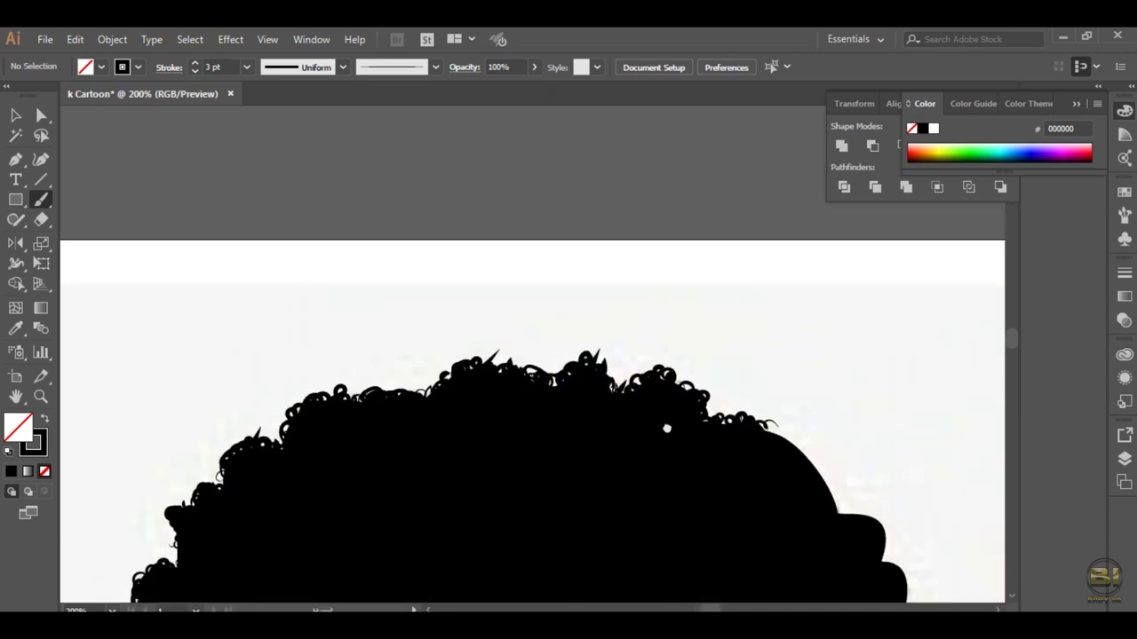
scroll(665, 431, "down", 5)
scroll(568, 355, "up", 5)
Step: Paint thinner curls down the hair's side edge and sideburn toward the ear
mouse_move(544, 261)
left_mouse_down()
mouse_move(592, 290)
mouse_move(724, 530)
left_mouse_up()
scroll(723, 530, "down", 3)
scroll(724, 530, "right", 2)
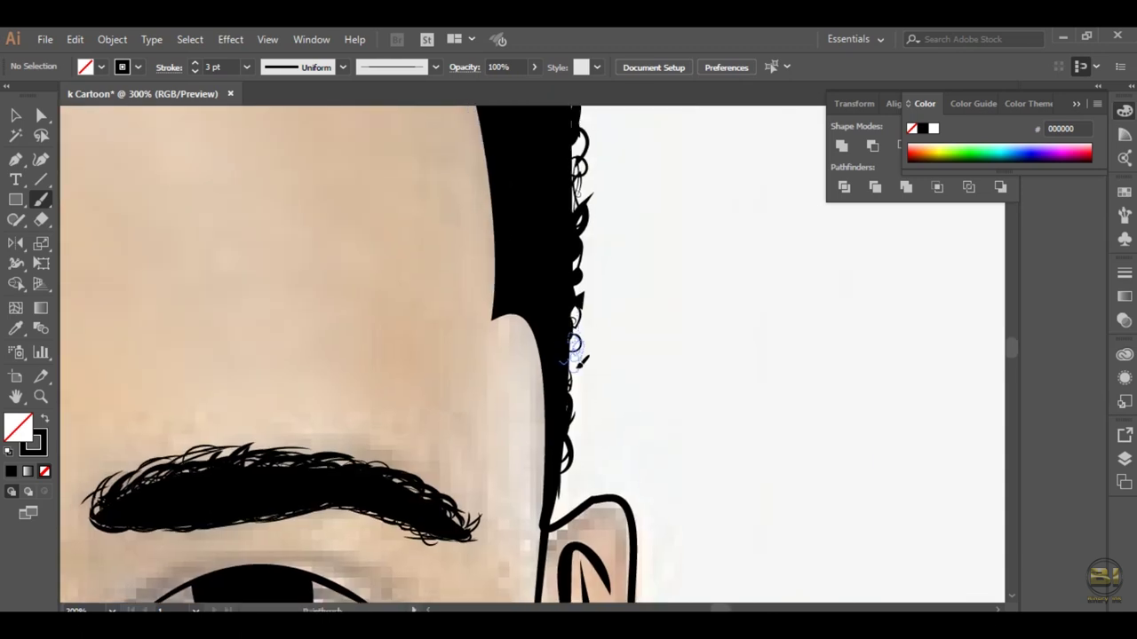
left_click_drag(586, 302, 555, 515)
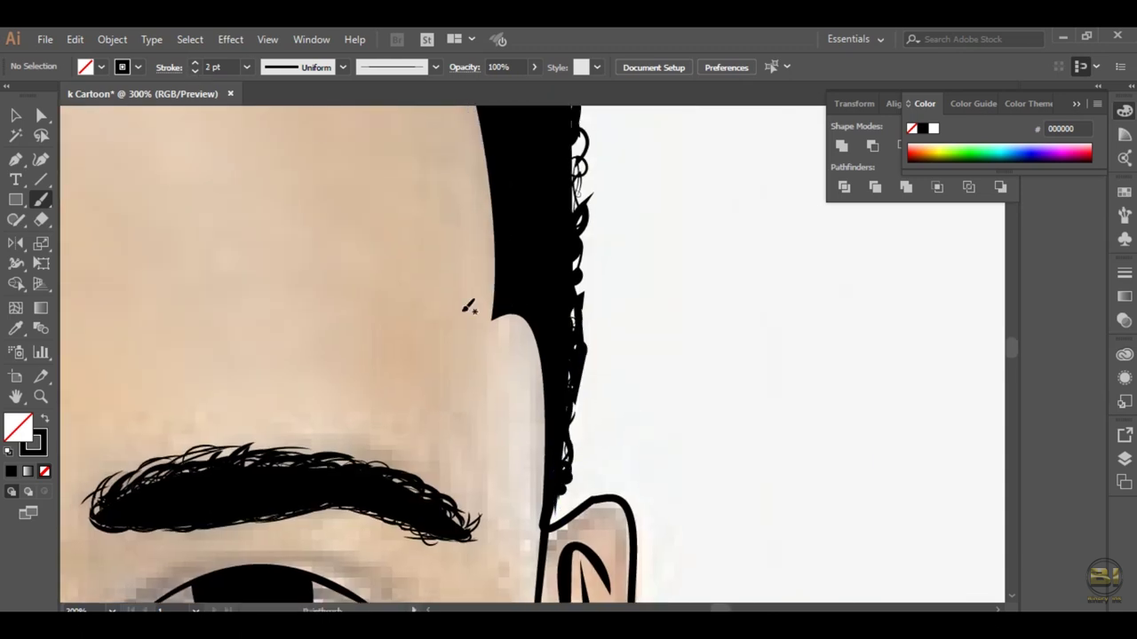
left_click_drag(545, 362, 537, 520)
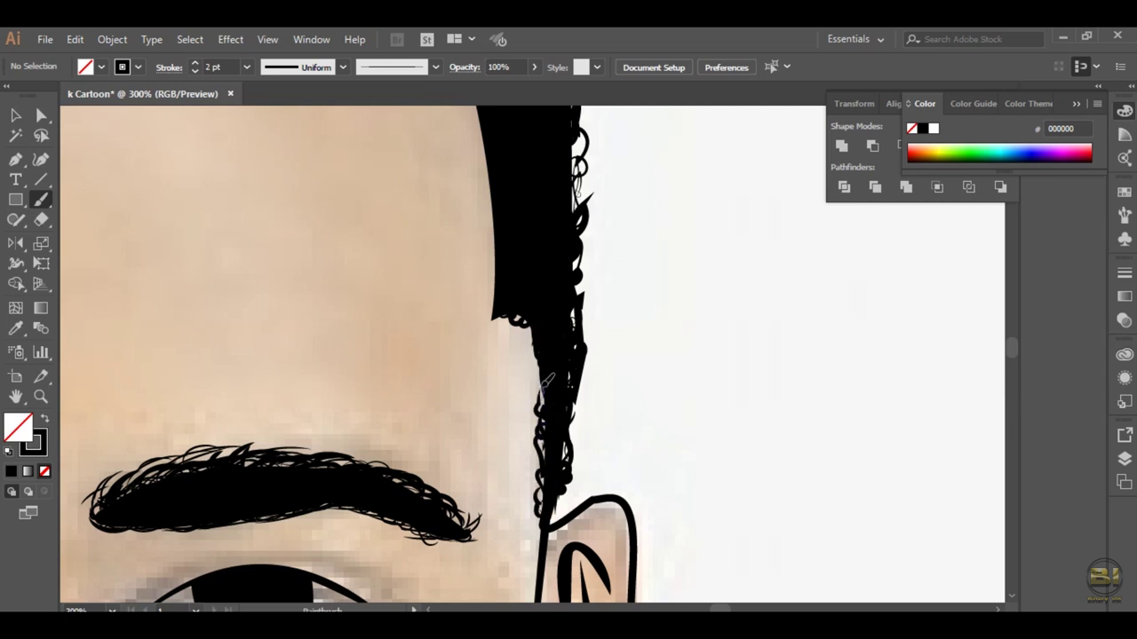
scroll(503, 271, "down", 5)
scroll(531, 329, "up", 4)
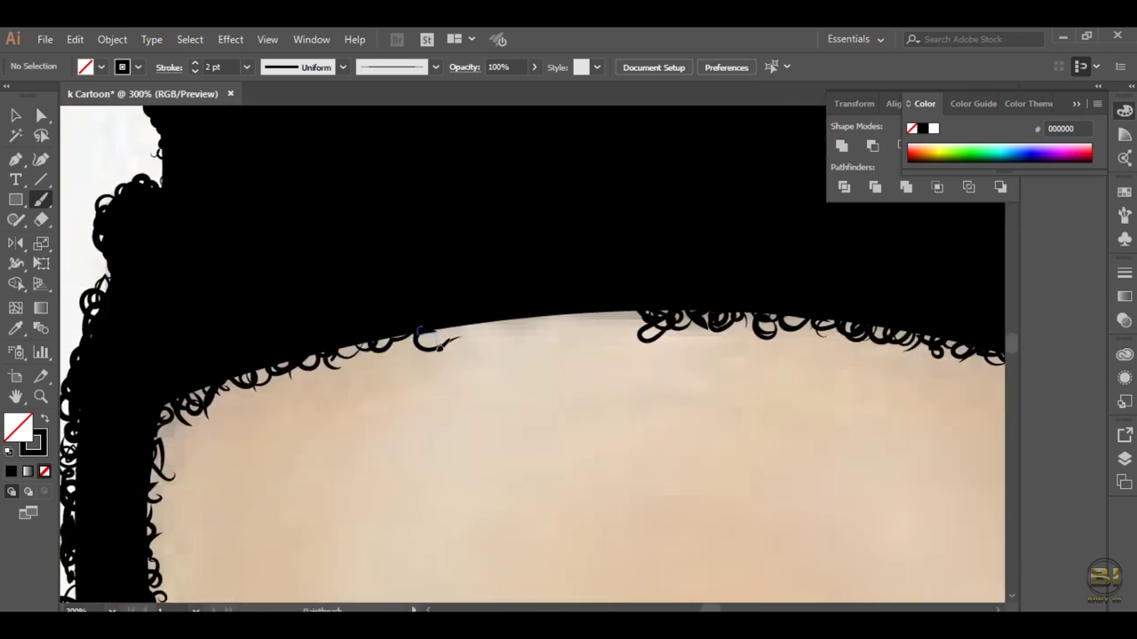
Step: Paint curls along the forehead hairline, then reframe on the top of the hair
mouse_move(417, 348)
left_mouse_down()
mouse_move(515, 315)
mouse_move(624, 317)
left_mouse_up()
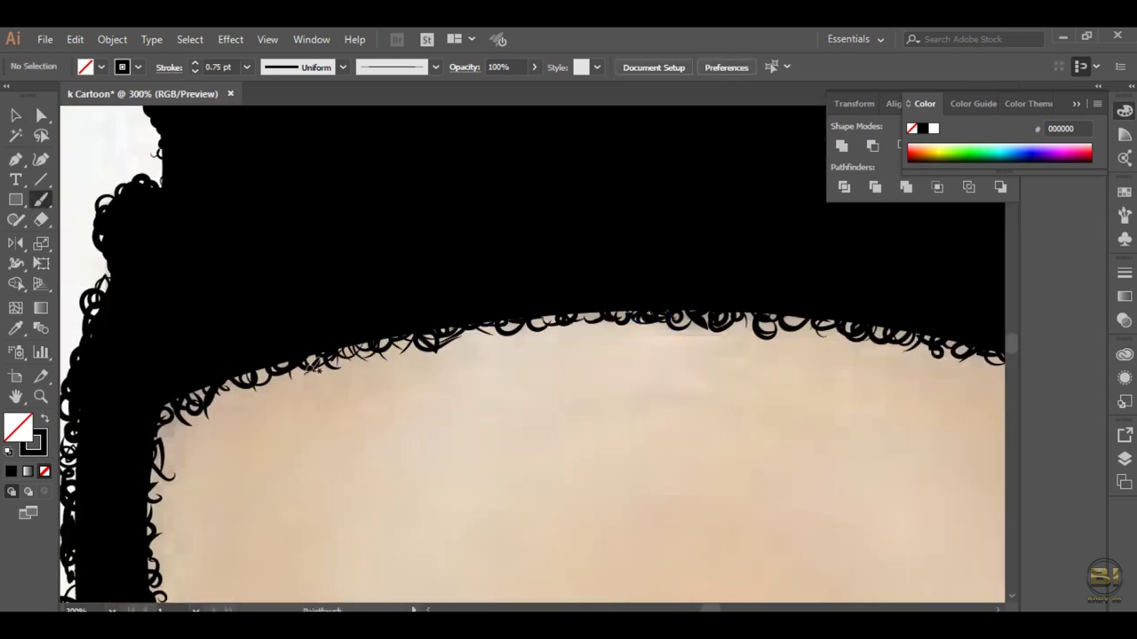
left_click_drag(533, 399, 613, 222)
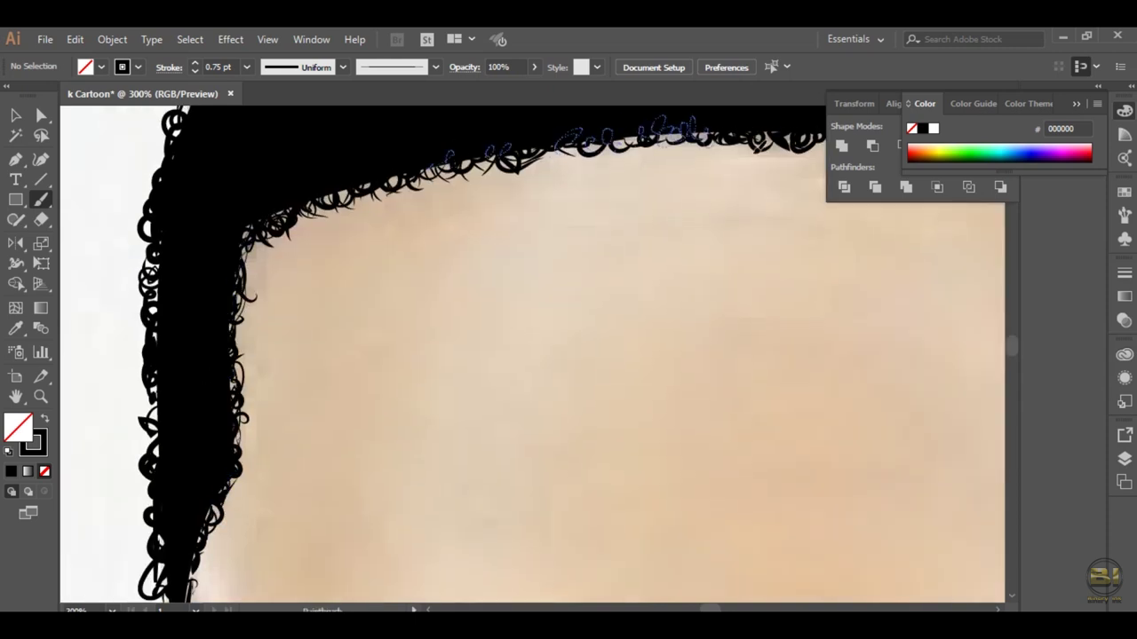
left_click_drag(711, 266, 266, 400)
mouse_move(995, 427)
left_mouse_down()
mouse_move(817, 462)
mouse_move(692, 337)
left_mouse_up()
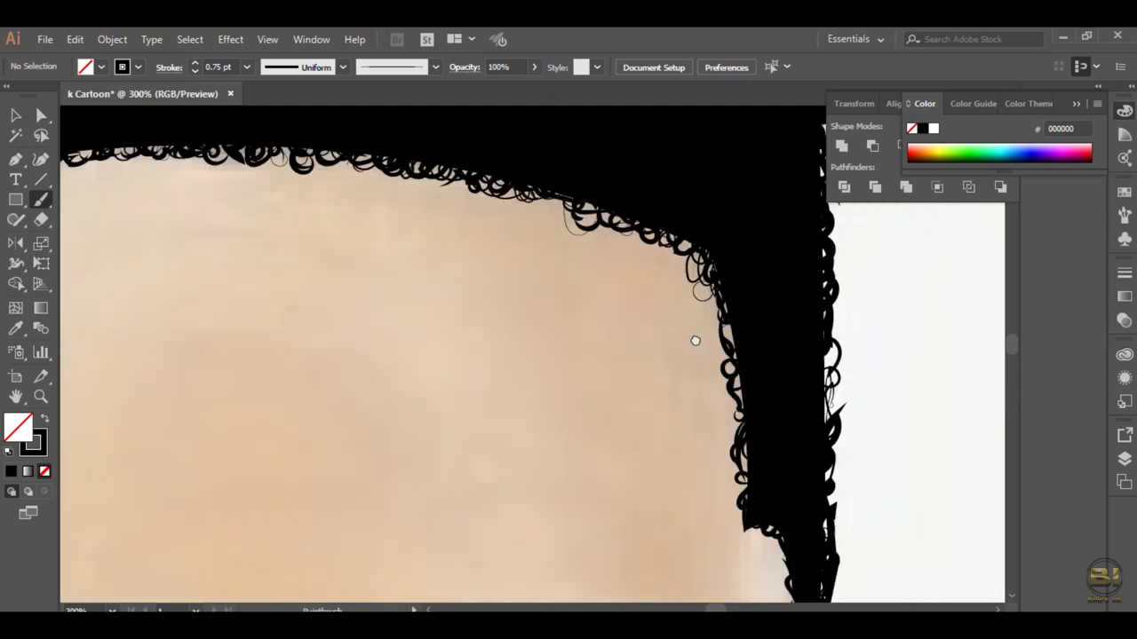
key("ctrl+0")
key("ctrl+plus")
key("ctrl+plus")
key("ctrl+plus")
left_click_drag(533, 266, 444, 390)
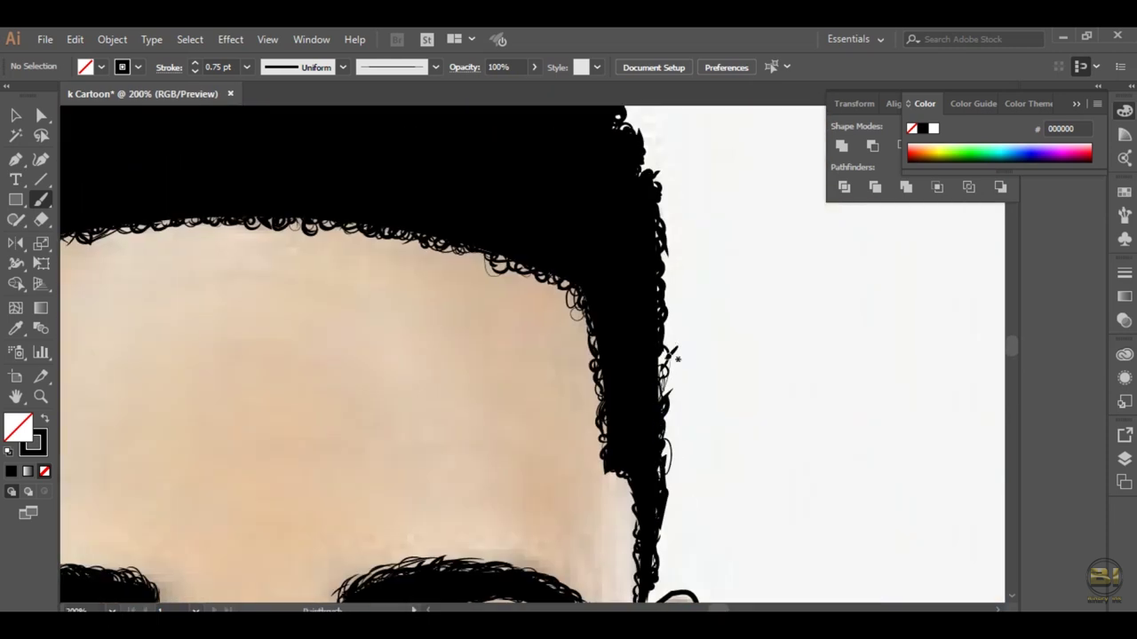
Step: Add more curly strokes along the hair crown edge and zoom to fit the artboard
scroll(532, 355, "up", 3)
scroll(533, 355, "up", 3)
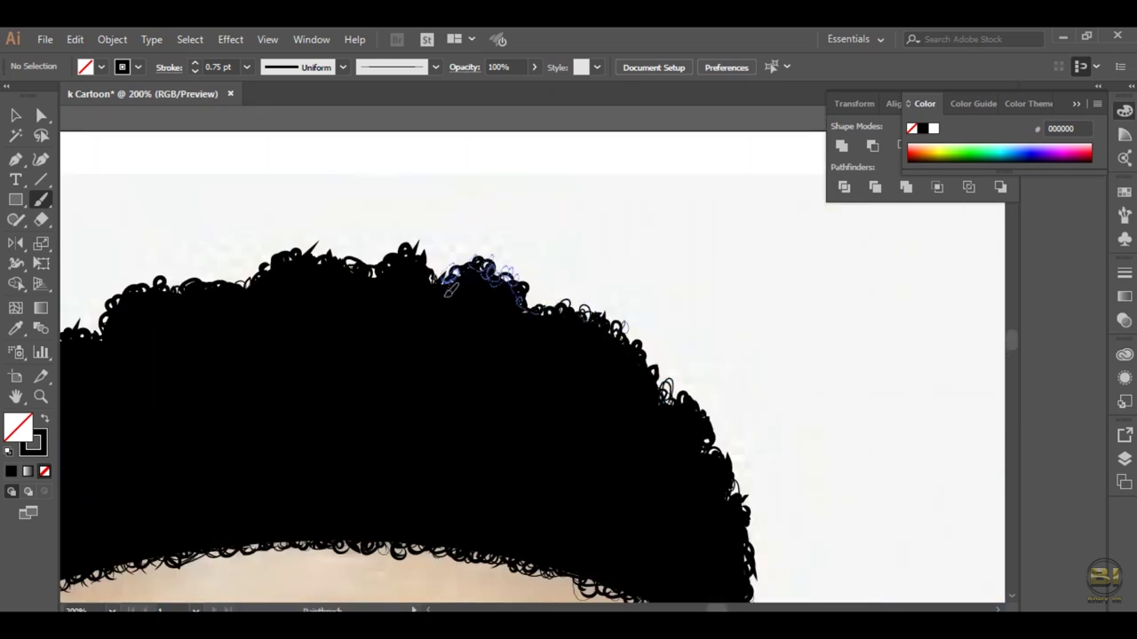
left_click_drag(406, 262, 621, 293)
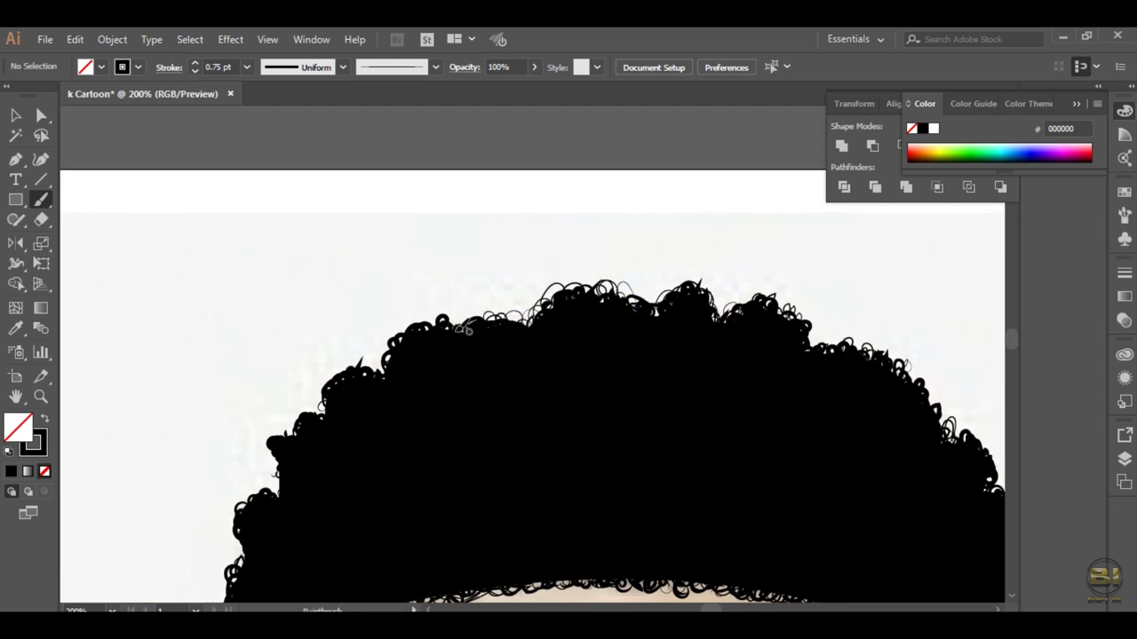
left_click_drag(371, 380, 273, 444)
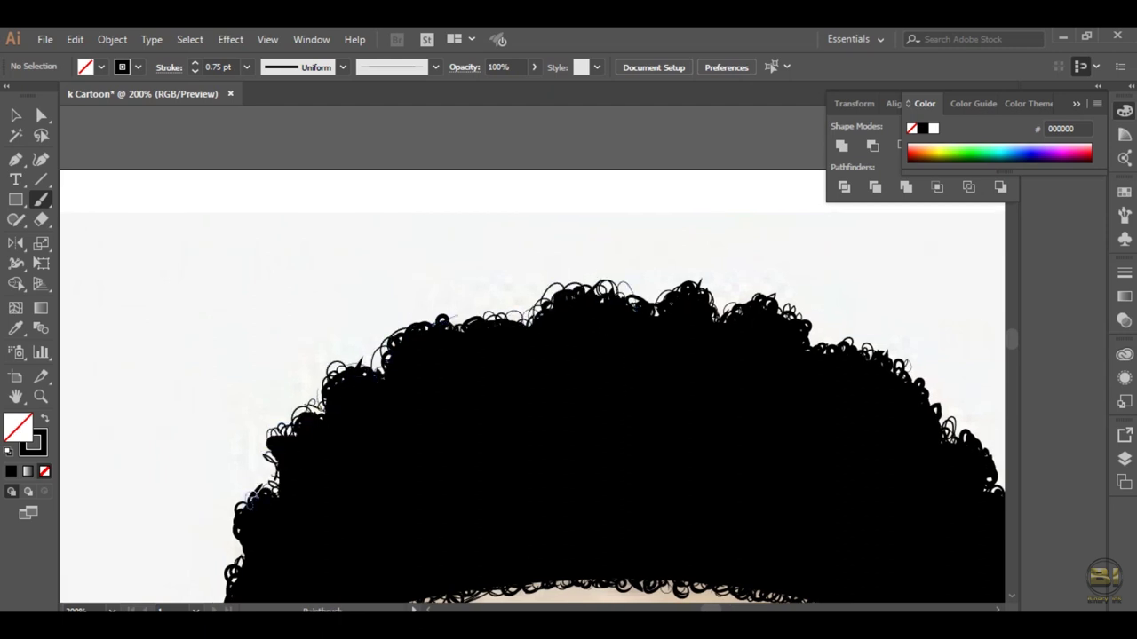
scroll(296, 440, "down", 3)
scroll(295, 441, "down", 3)
scroll(346, 498, "down", 2)
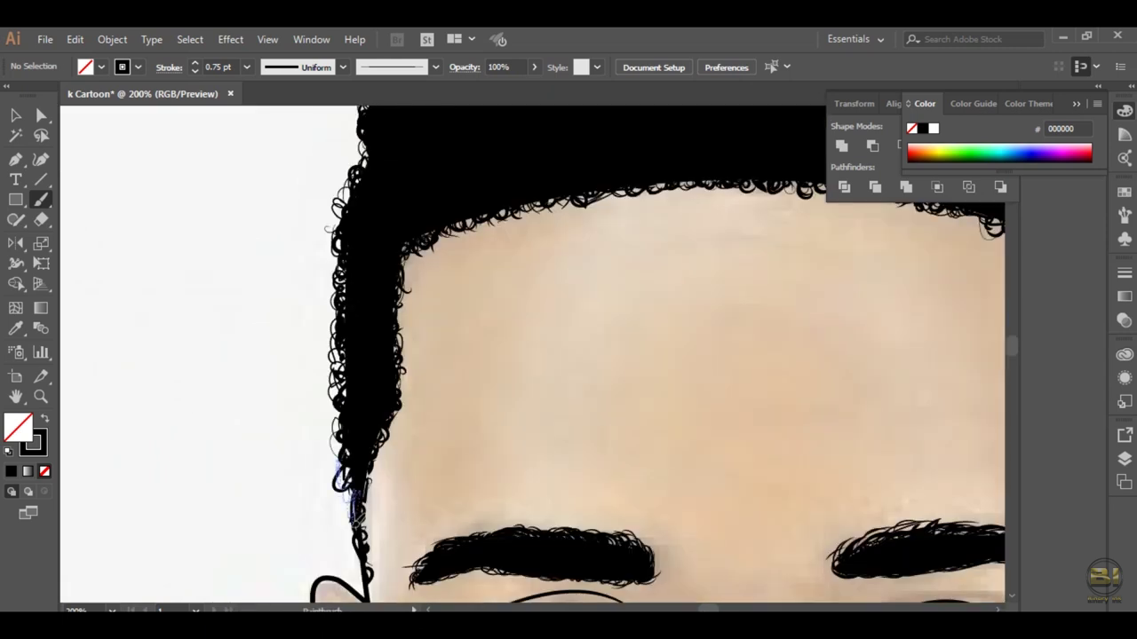
key("ctrl+0")
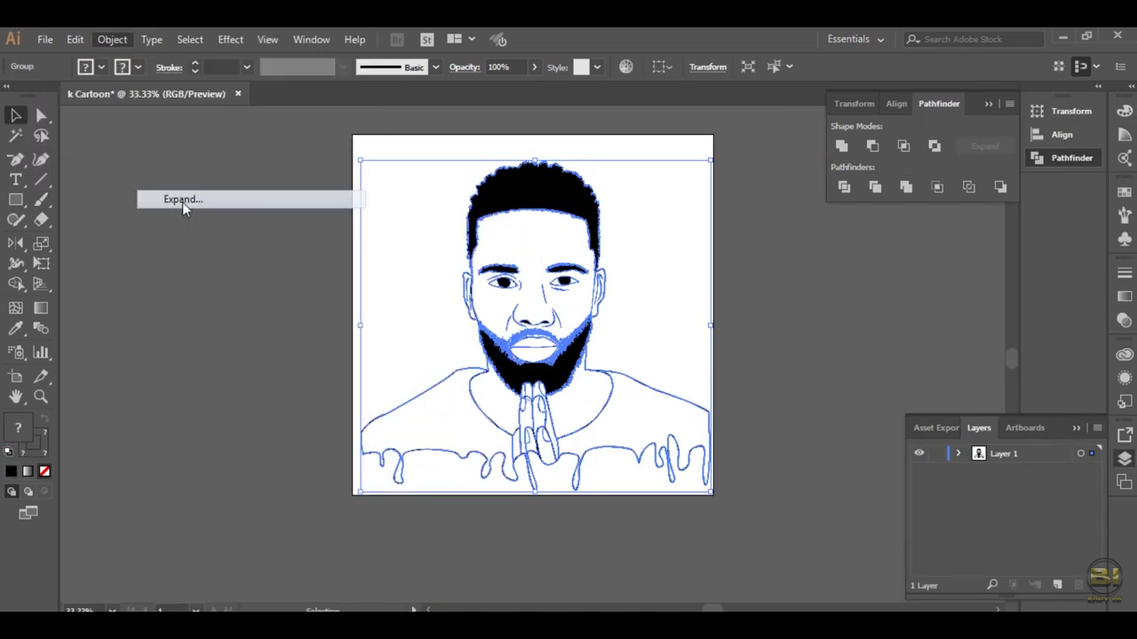
Step: Expand the line art's fill and stroke and duplicate Layer 1
left_click(184, 200)
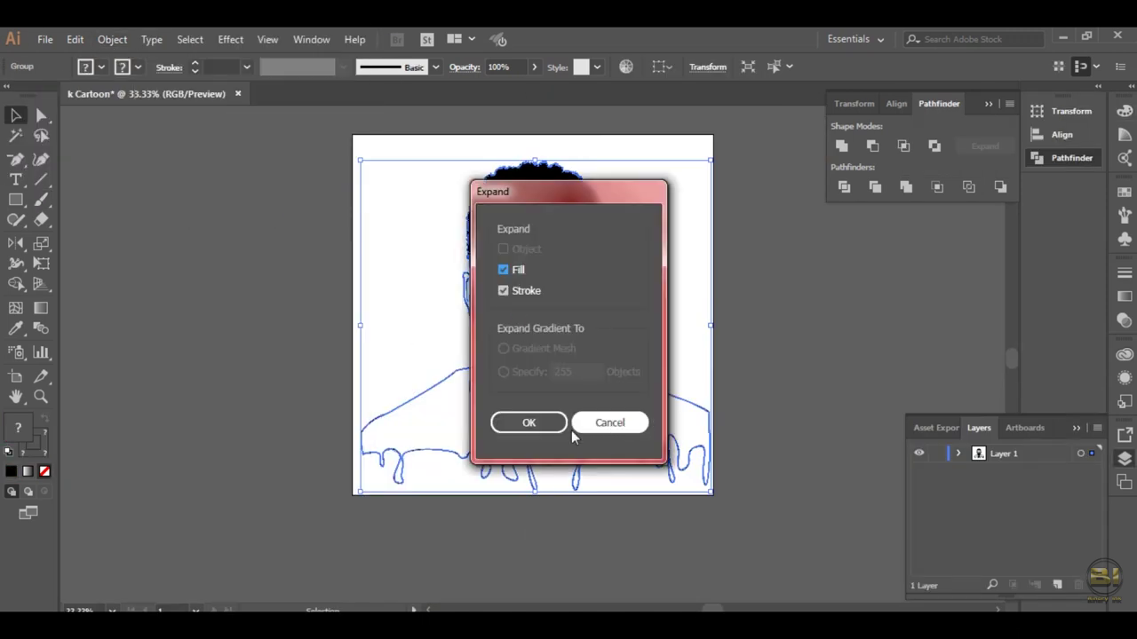
left_click(591, 424)
left_click_drag(1004, 454, 1056, 587)
left_click(613, 525)
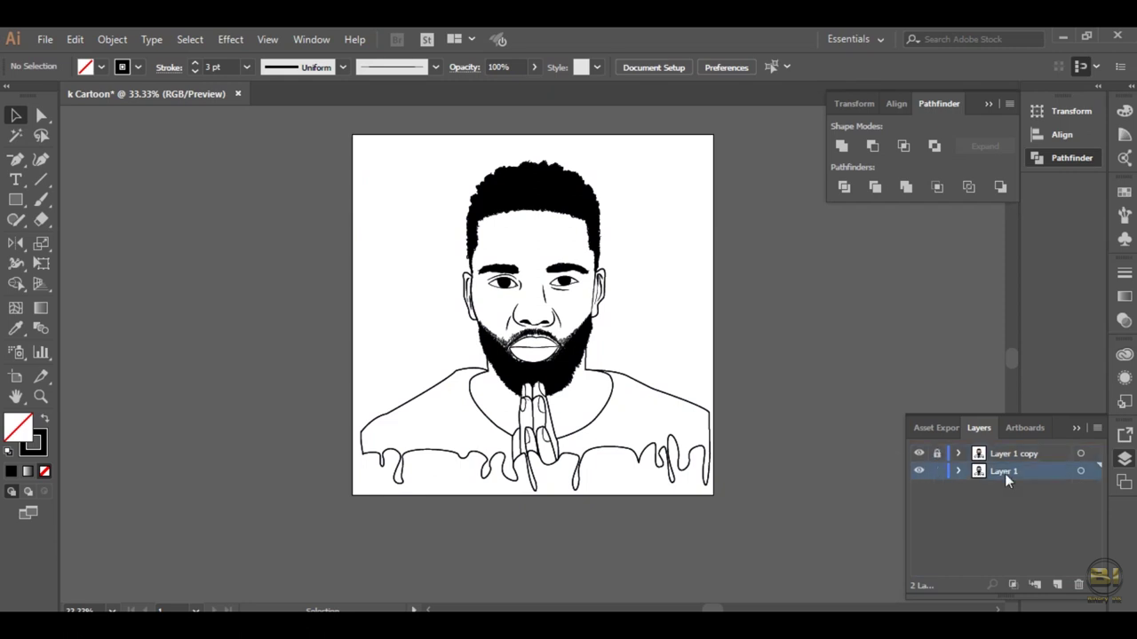
Step: Set the fill to a tan skin colour and draw a rectangle over the artboard
left_click(919, 506)
left_click(44, 417)
double_click(18, 427)
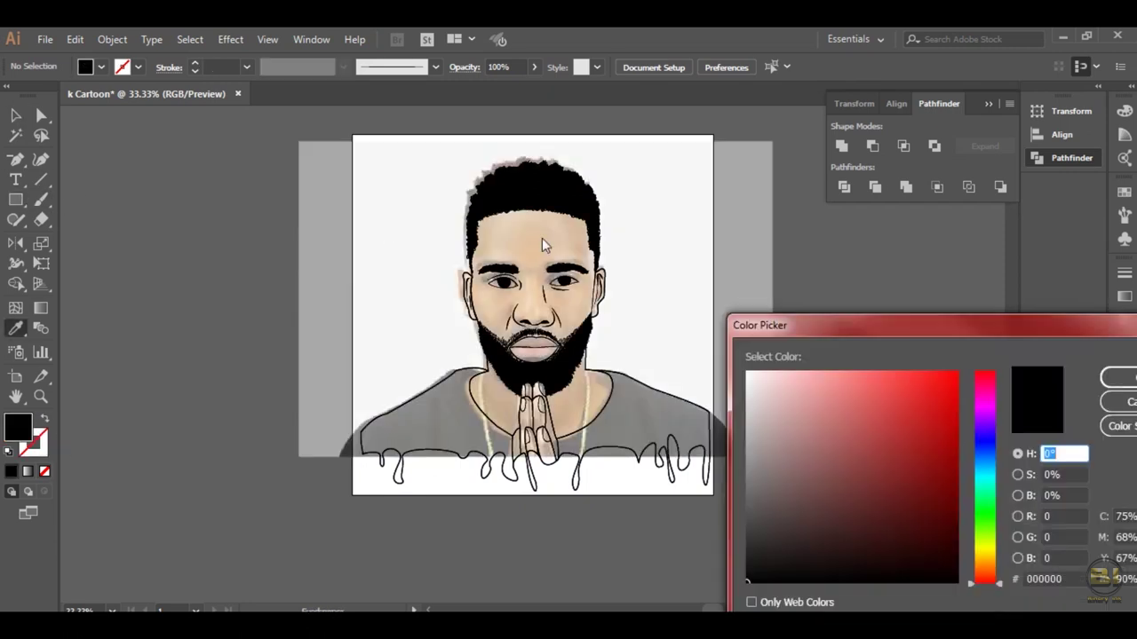
left_click(1131, 402)
left_click(919, 506)
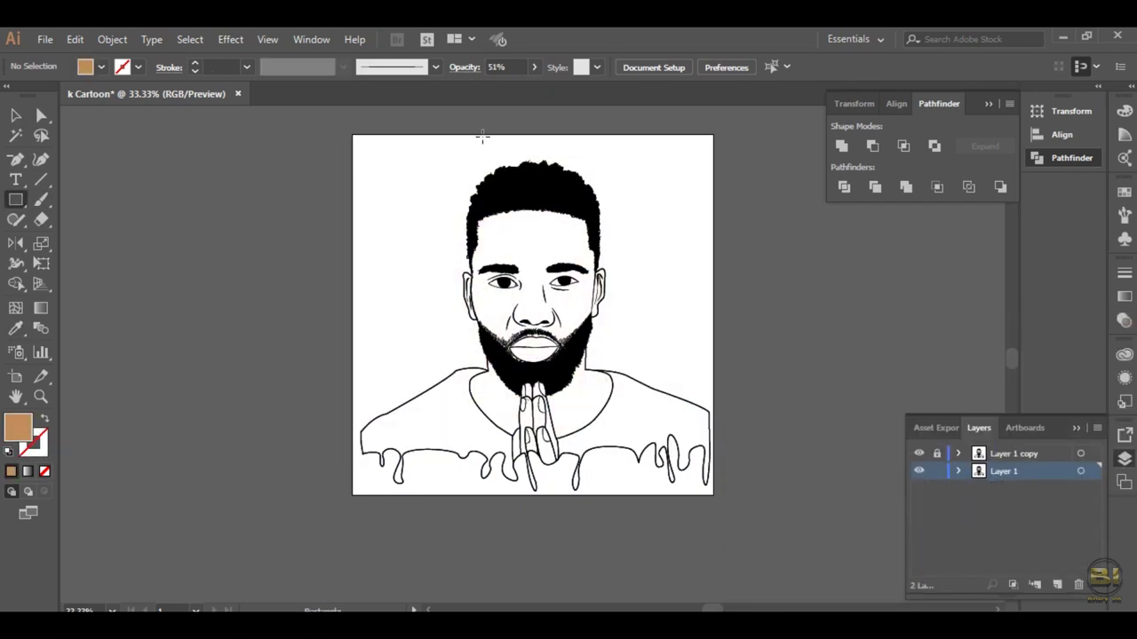
left_click_drag(348, 130, 741, 504)
Step: Send the tan rectangle to the back behind the line art
key("v")
right_click(385, 266)
left_click(228, 581)
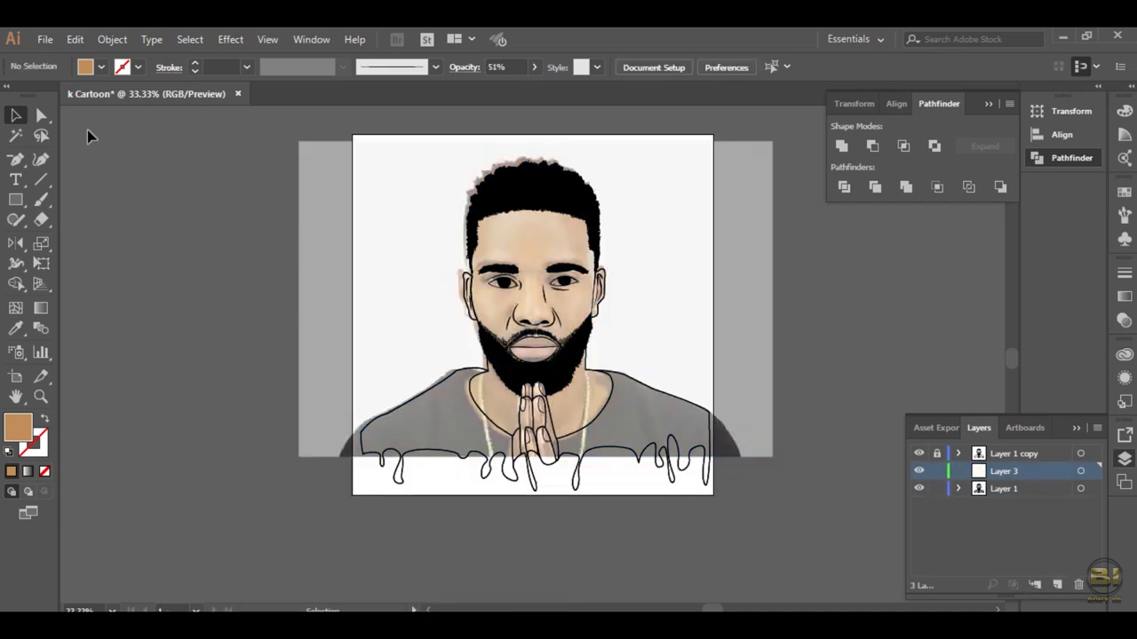
key("ctrl+z")
right_click(426, 266)
left_click(267, 587)
Step: Undo the stray rectangle changes and redraw the tan rectangle behind the artwork
right_click(438, 266)
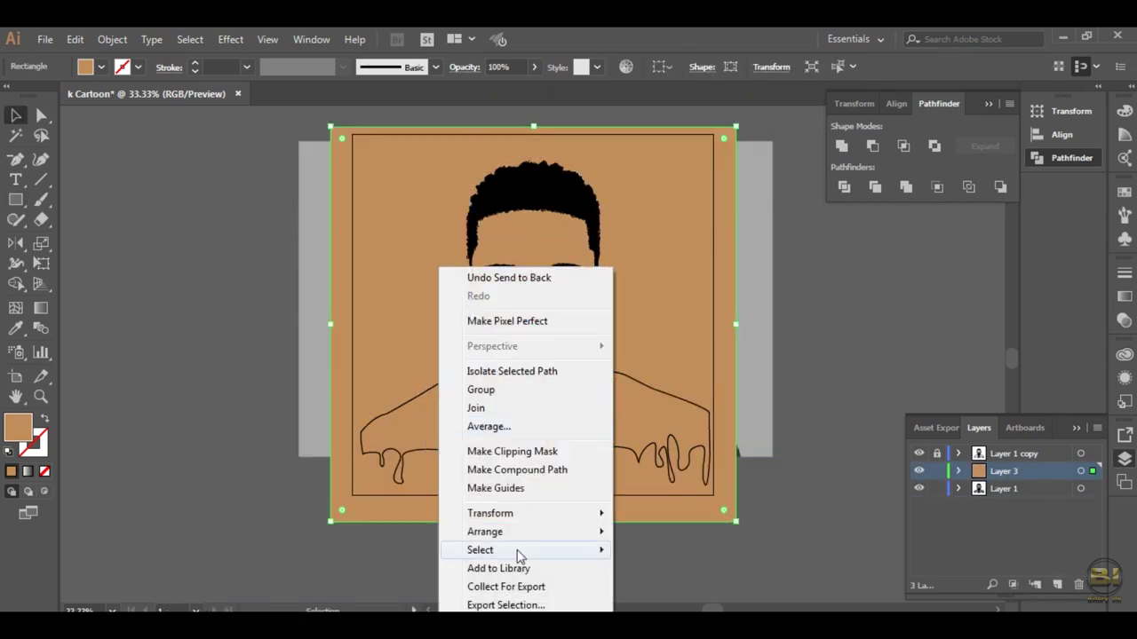
key("ctrl+z")
key("ctrl+shift+z")
key("ctrl+z")
key("ctrl+z")
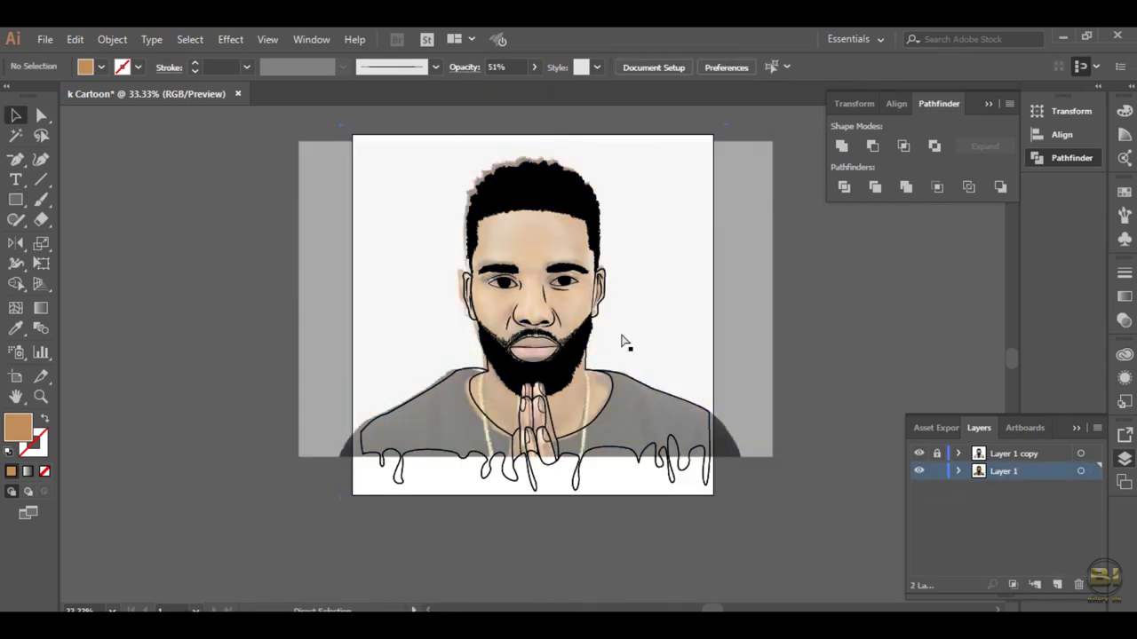
key("ctrl+z")
left_click_drag(728, 492, 725, 498)
right_click(381, 257)
key("Escape")
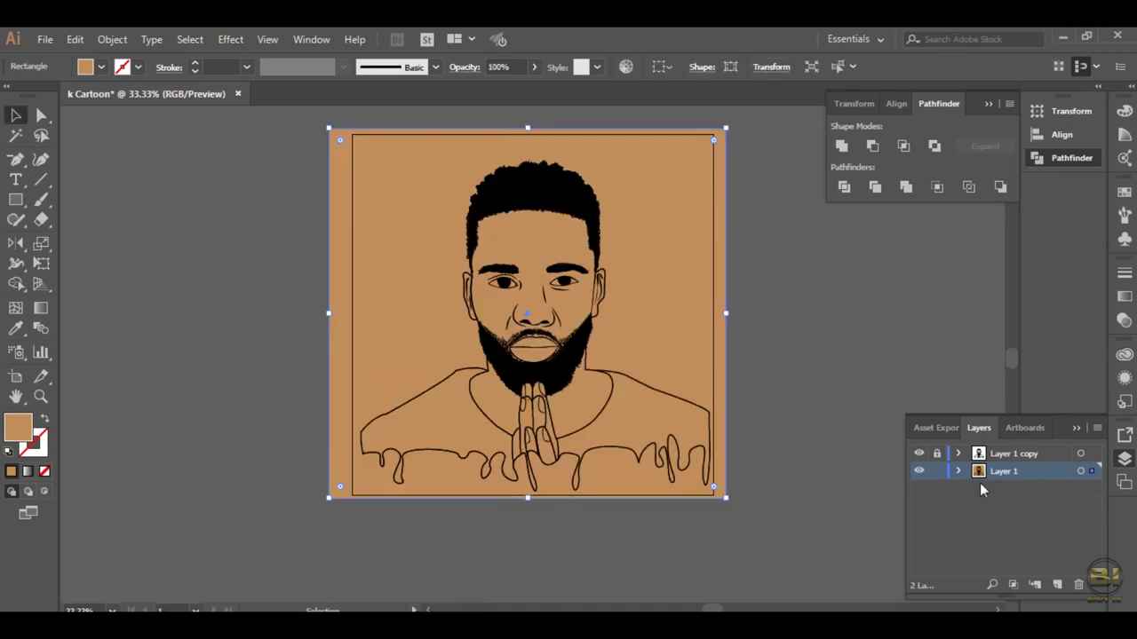
Step: Select all, apply Pathfinder Divide, and isolate the group to select the shirt piece
key("ctrl+a")
left_click(904, 187)
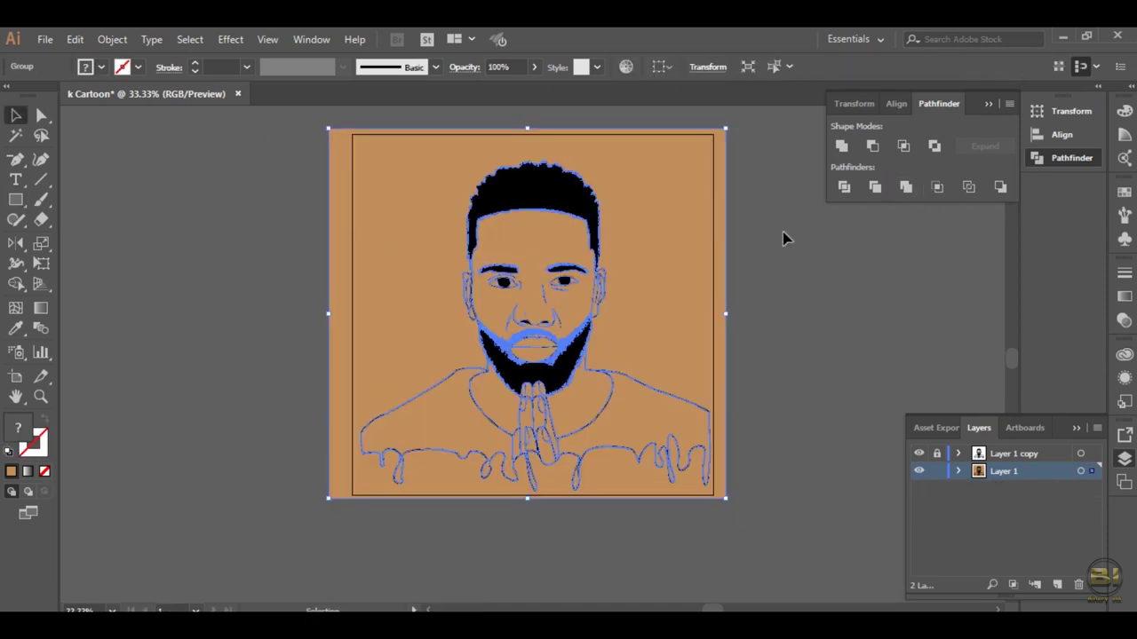
right_click(657, 254)
left_click(675, 329)
left_click(660, 418)
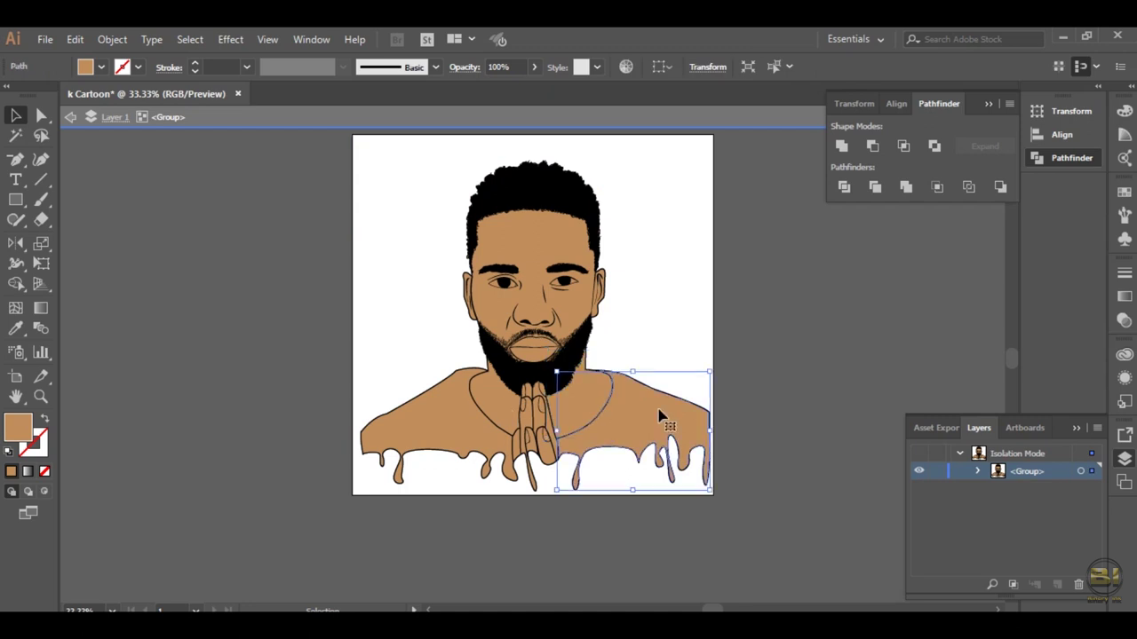
Step: Fill the shirt with a dark gray colour
double_click(18, 428)
left_click_drag(984, 564, 984, 436)
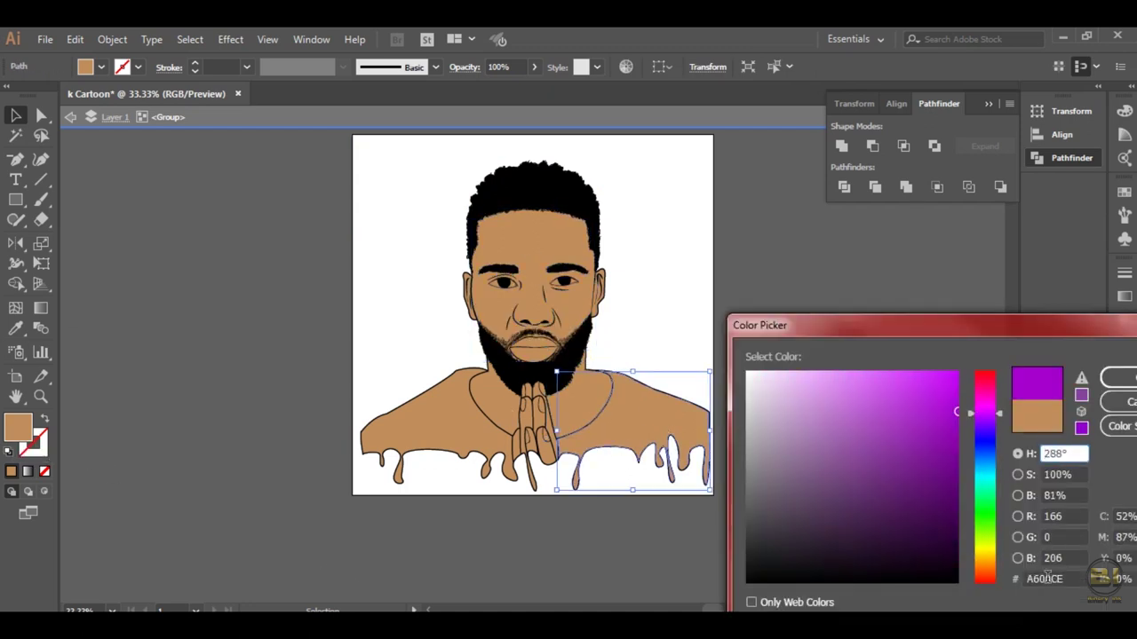
left_click_drag(852, 427, 968, 415)
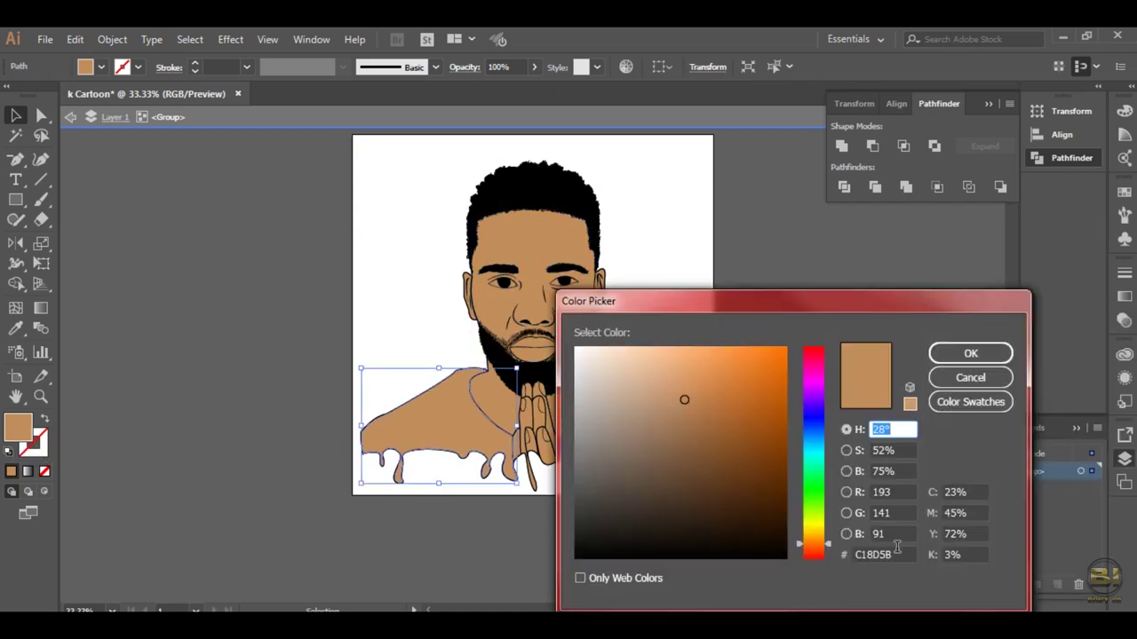
left_click(971, 353)
Step: Fill both eye whites with pure white
key("ctrl+1")
scroll(560, 297, "up", 5)
left_click(660, 468)
double_click(18, 428)
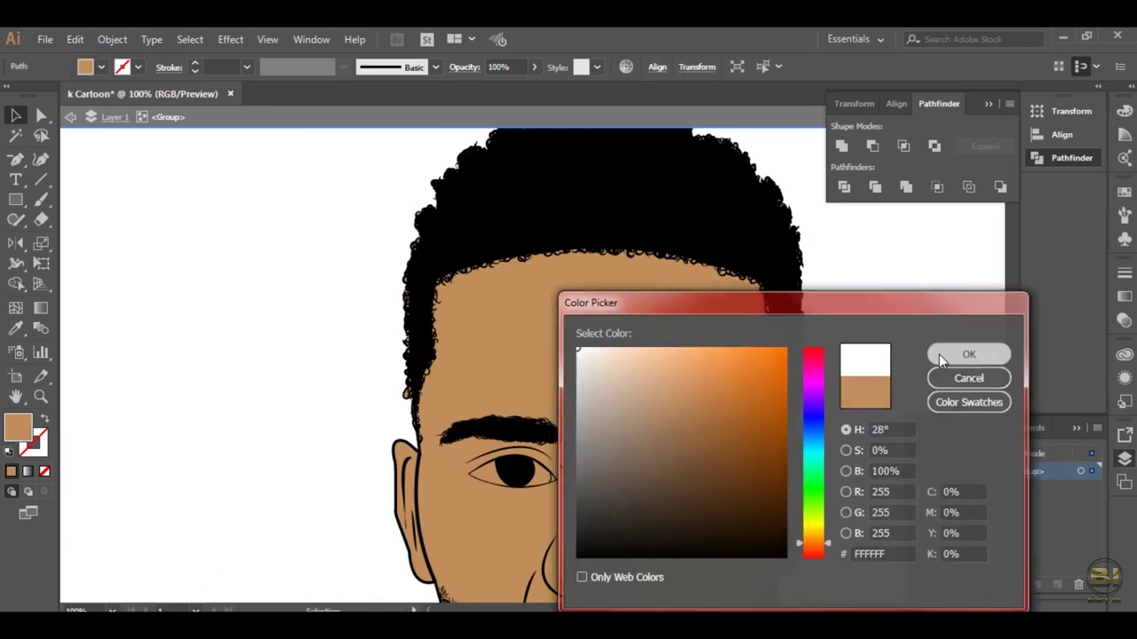
left_click(970, 353)
left_click(498, 471)
double_click(17, 428)
left_click(969, 353)
Step: Give the fingernails a light tan fill of FFD392
scroll(533, 356, "down", 5)
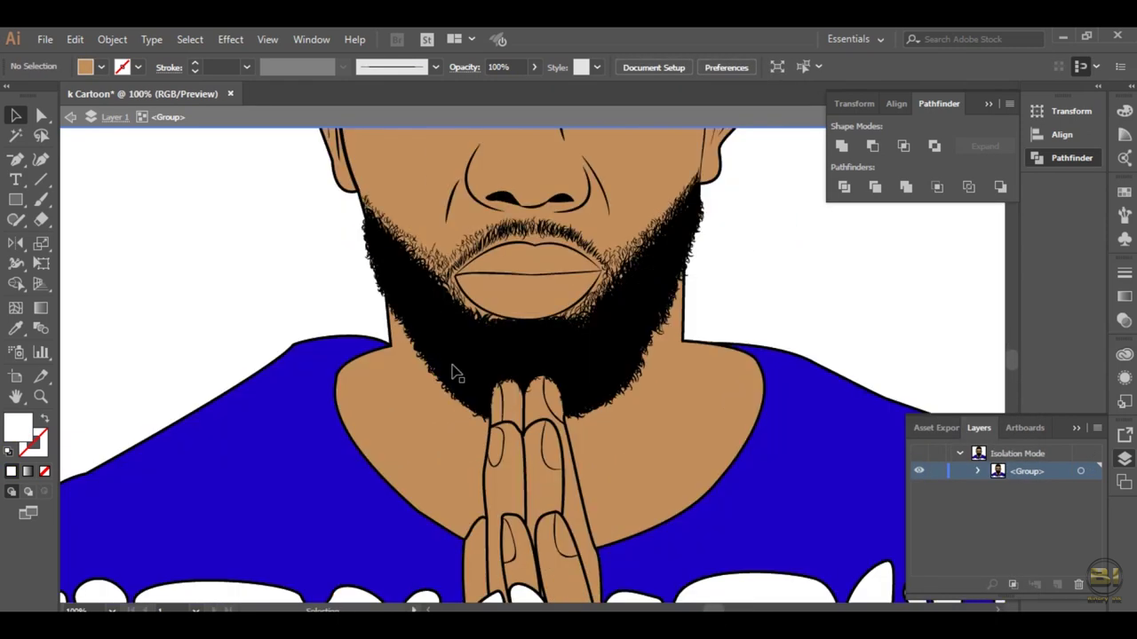
left_click(495, 444)
double_click(17, 428)
left_click_drag(816, 532, 817, 544)
key("Return")
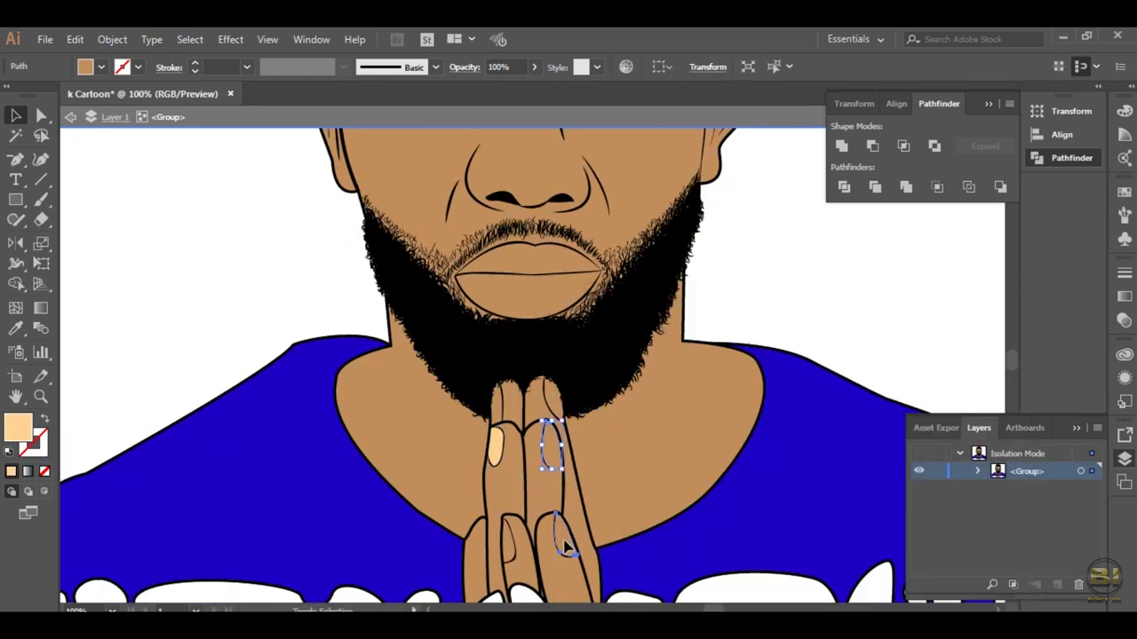
double_click(18, 428)
key("Return")
left_click(495, 400)
double_click(18, 429)
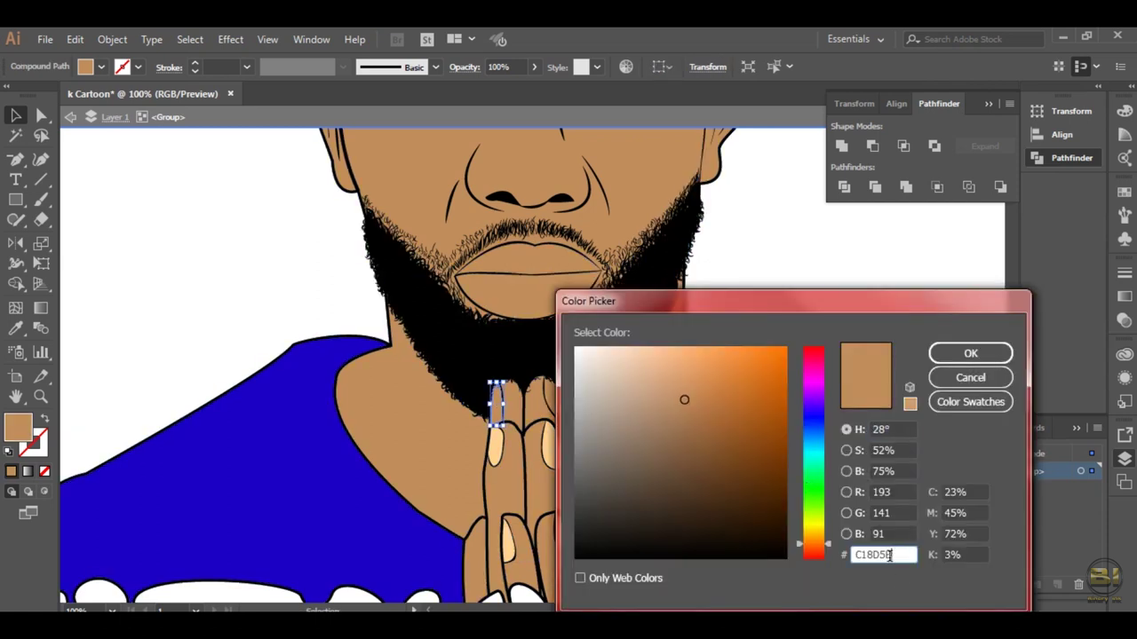
type("FFD392")
key("Return")
Step: Mix a reddish fill colour and select the lip shape
left_click(553, 407)
double_click(18, 428)
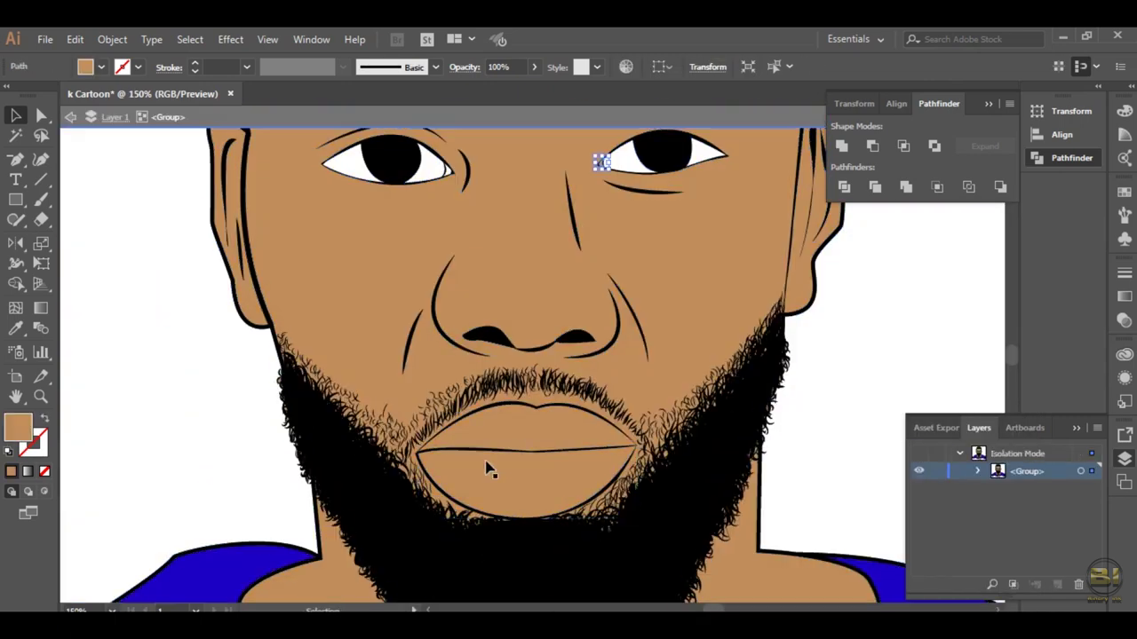
left_click_drag(803, 418, 817, 356)
left_click(708, 377)
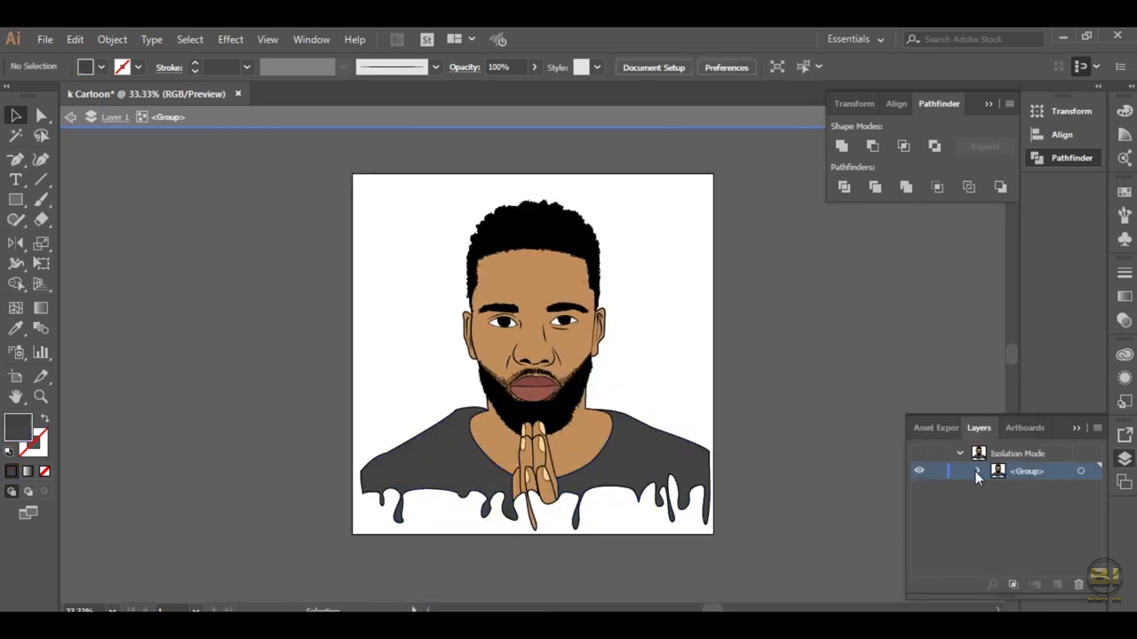
Step: Select the entire portrait and bring up Edit > Edit Colors > Recolor with Preset
left_click_drag(1096, 475, 1096, 531)
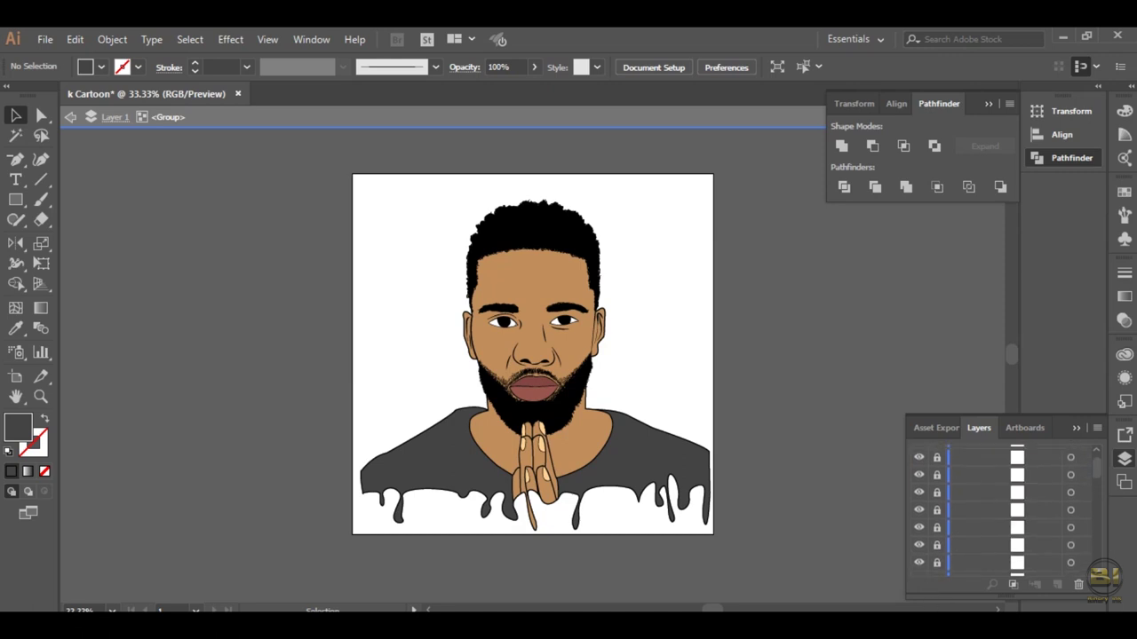
scroll(961, 477, "up", 2)
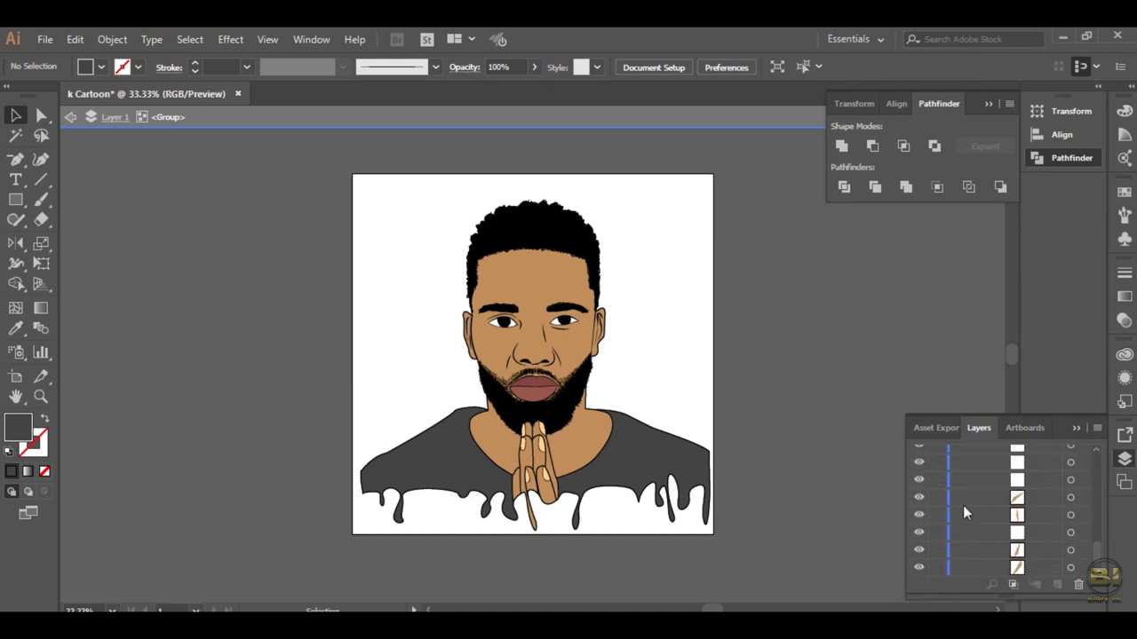
left_click_drag(1098, 544, 1092, 508)
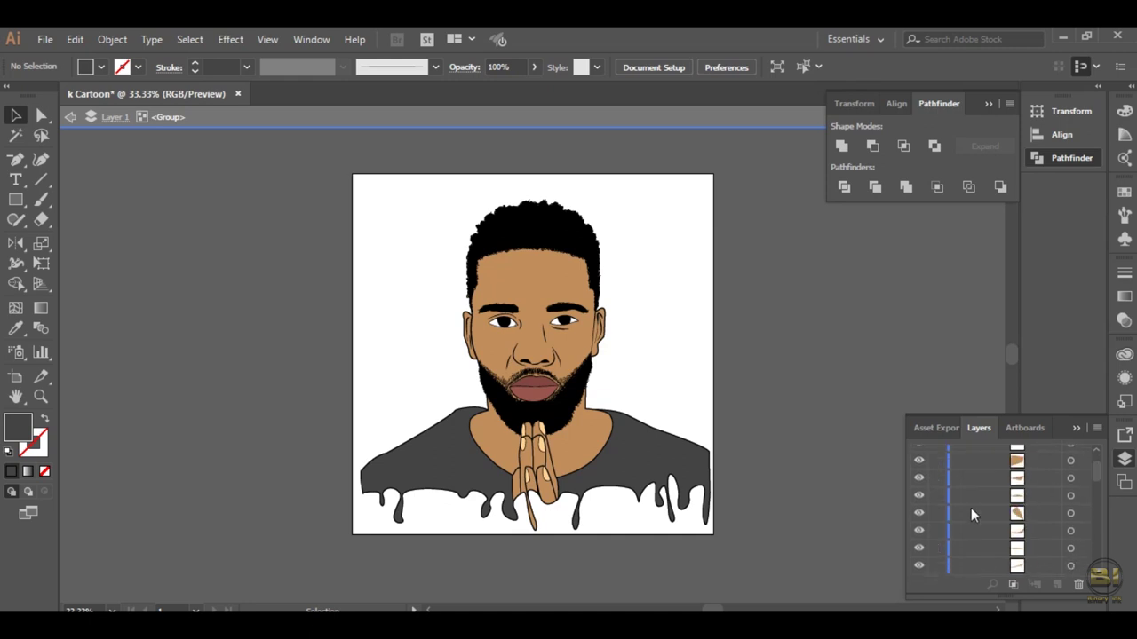
scroll(971, 508, "down", 2)
scroll(989, 510, "down", 2)
left_click_drag(1097, 465, 1096, 595)
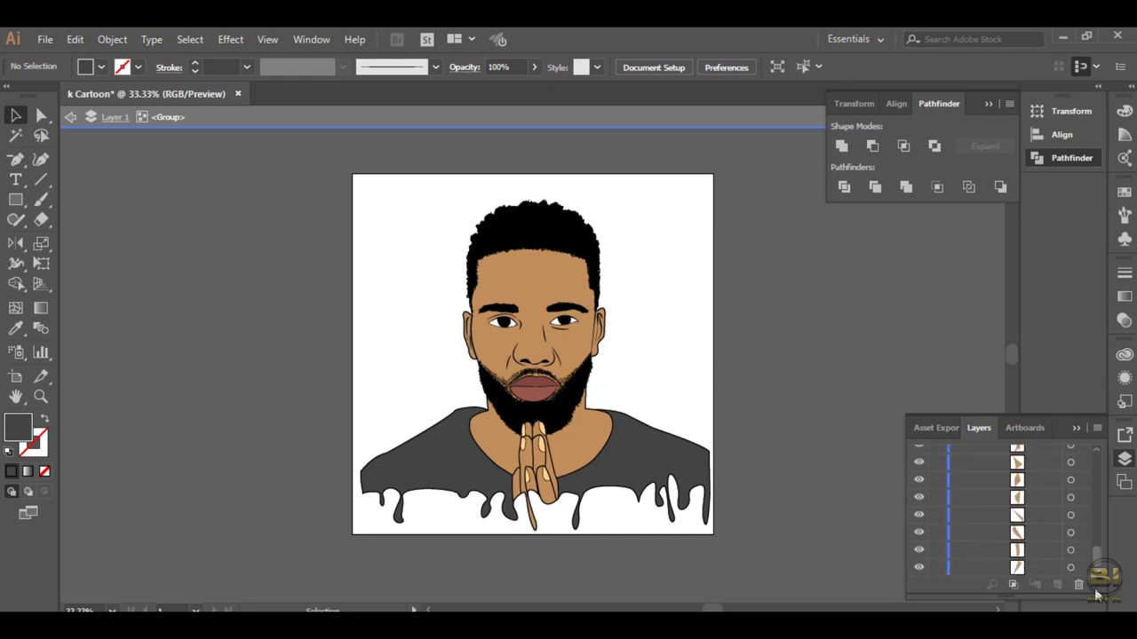
key("ctrl+a")
left_click(74, 39)
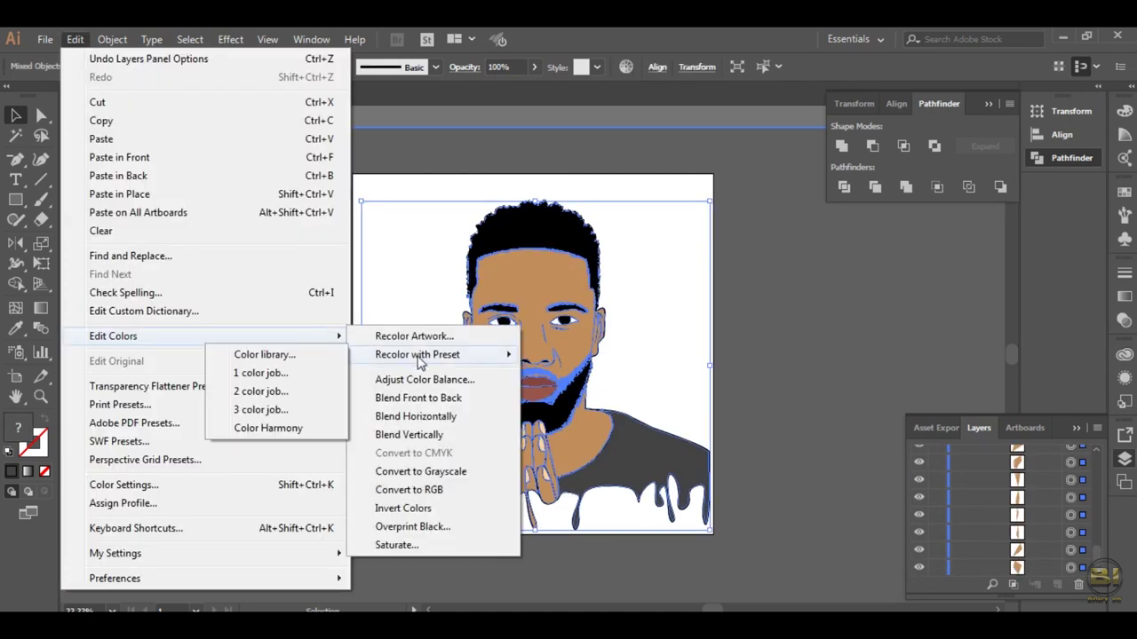
Step: Recolour the artwork with the 1 color job preset and apply it
left_click(266, 371)
left_click(543, 361)
left_click_drag(567, 88, 898, 199)
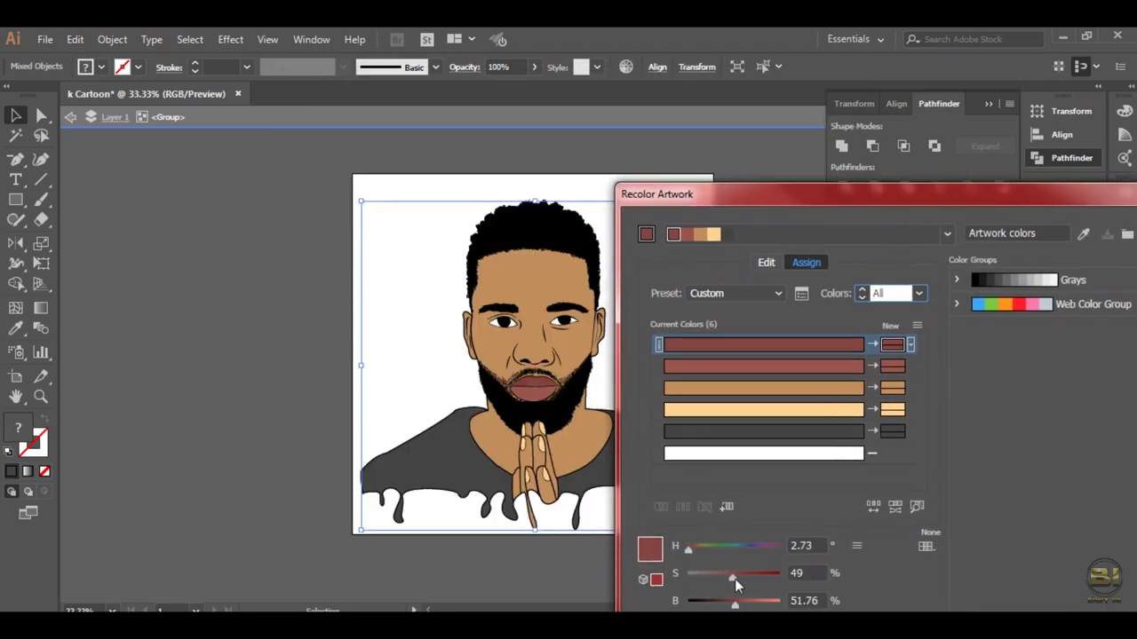
key("Return")
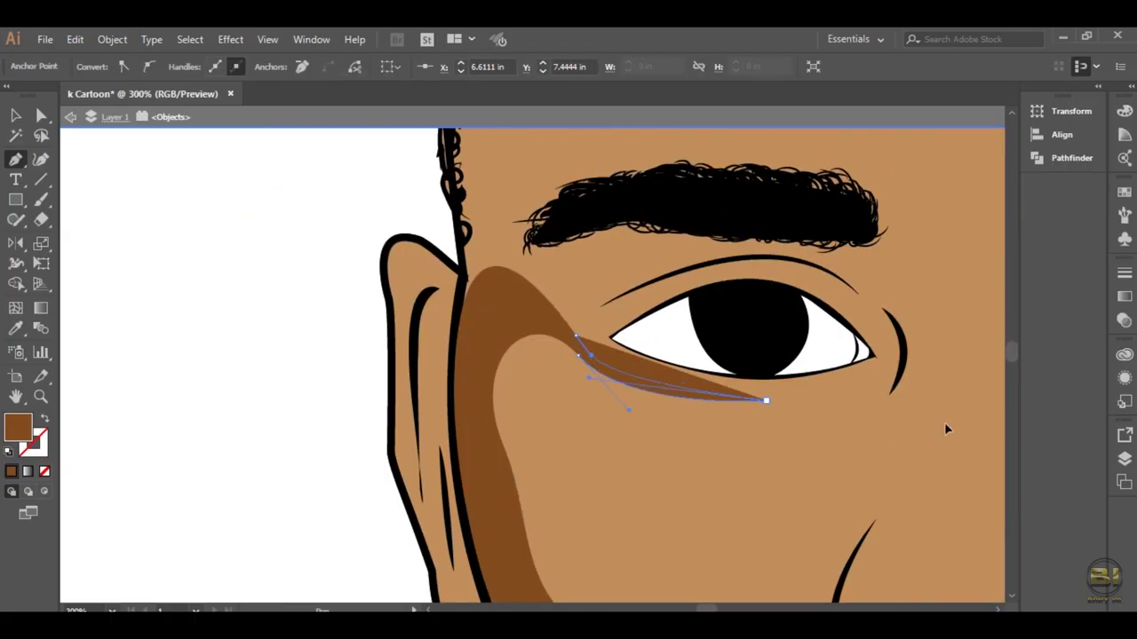
Step: Draw and reshape a brown crease curve along the upper left eye
key("Escape")
left_click(1124, 458)
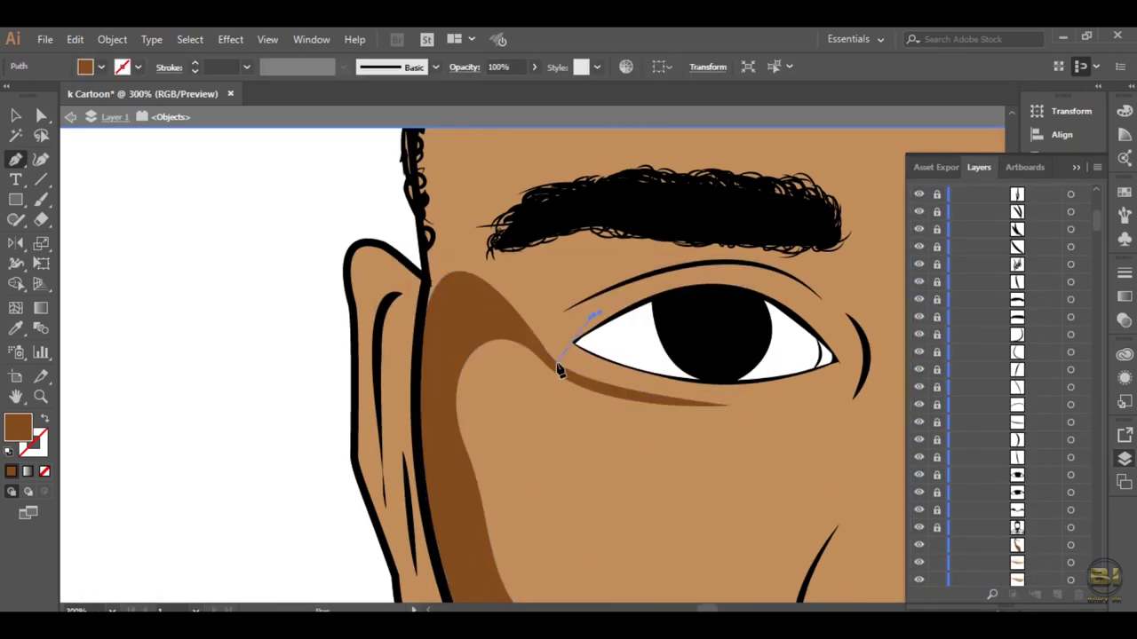
left_click_drag(558, 364, 513, 325)
left_click_drag(803, 282, 693, 254)
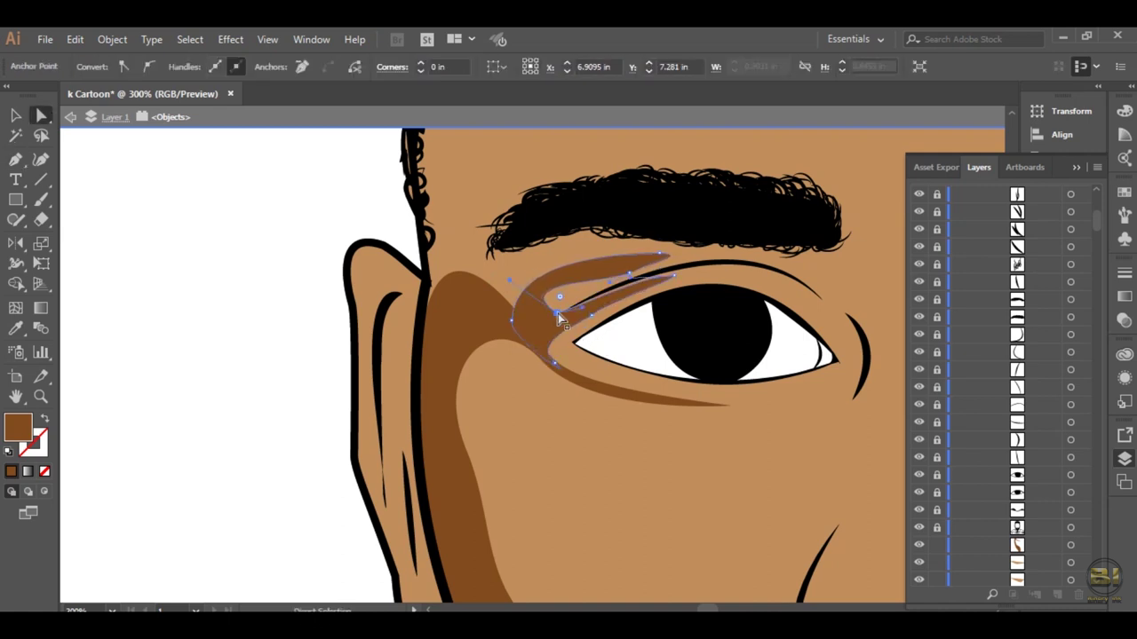
key("ctrl+plus")
key("ctrl+plus")
left_click_drag(584, 309, 457, 363)
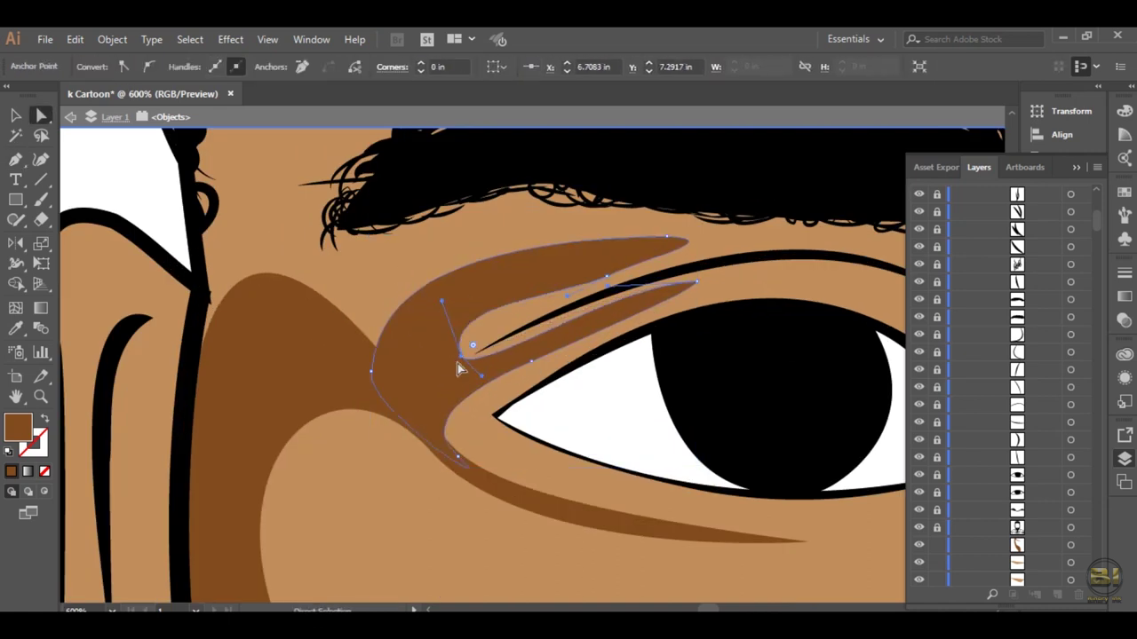
left_click(713, 276)
key("p")
Step: Draw a brown temple shadow along the left hairline and tuck it beneath the hair
scroll(506, 536, "up", 3)
scroll(406, 470, "down", 3)
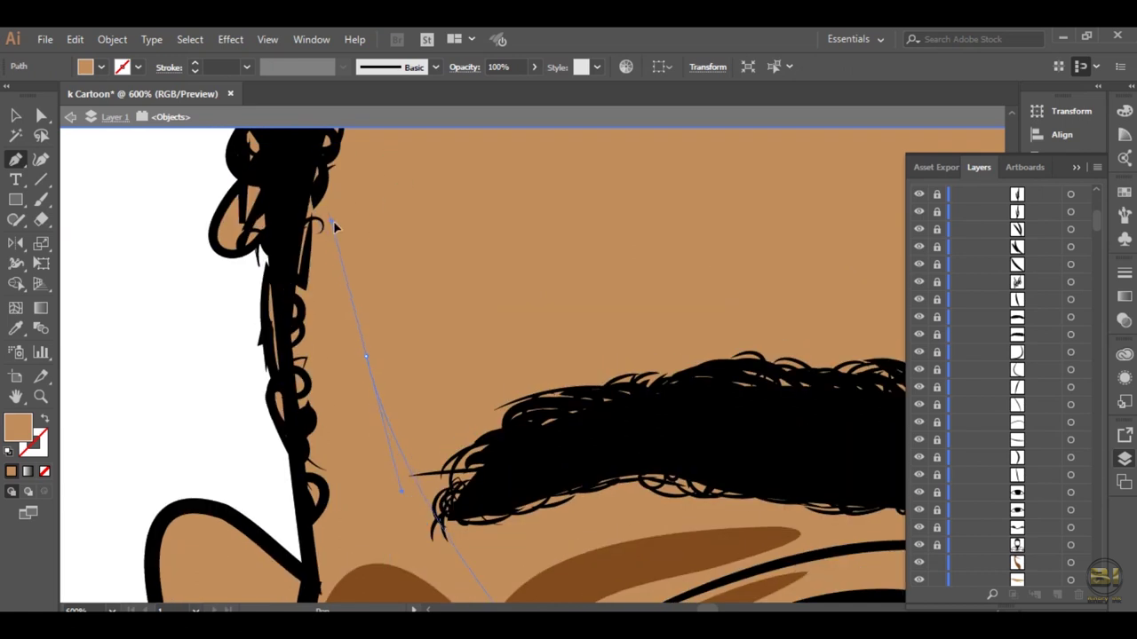
scroll(577, 462, "down", 3)
scroll(556, 281, "down", 2)
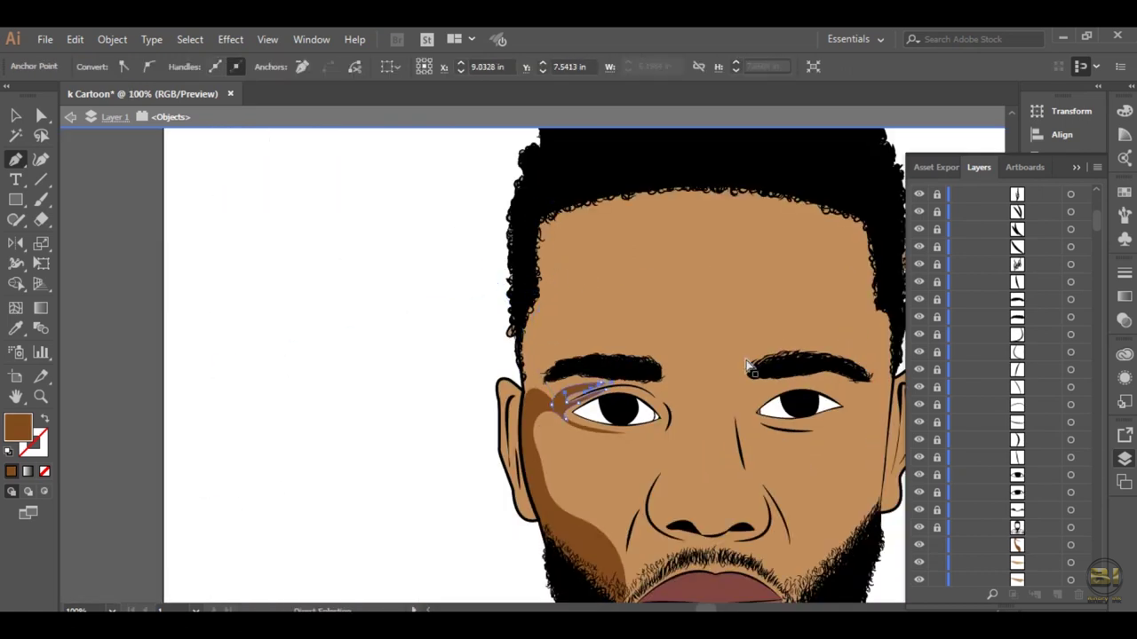
scroll(533, 293, "up", 2)
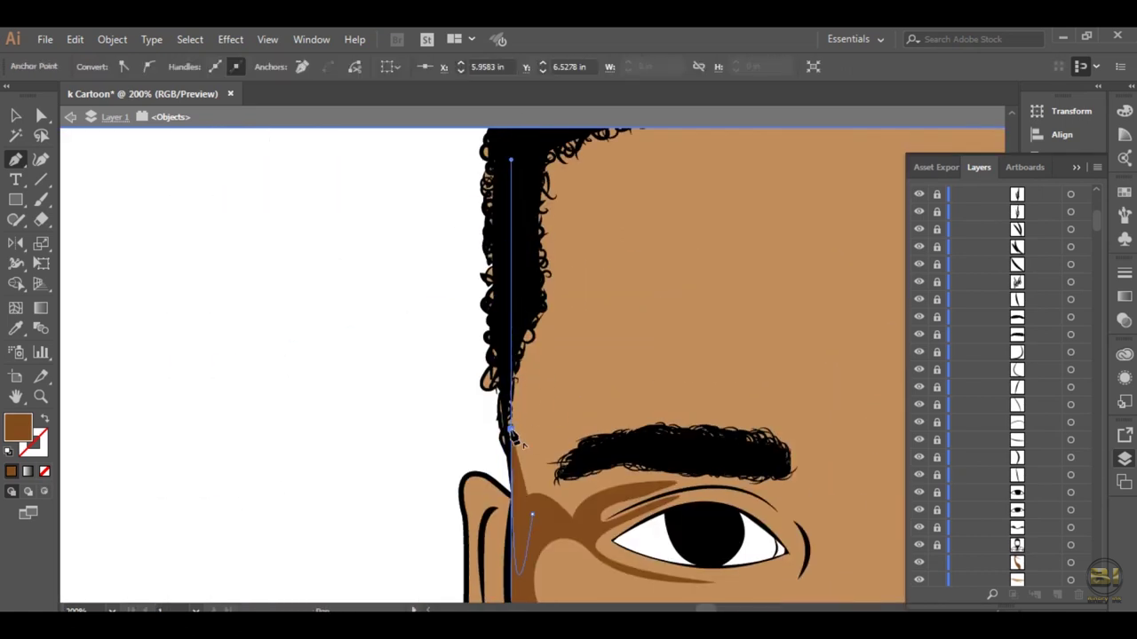
scroll(558, 284, "up", 3)
left_click(553, 254)
left_click_drag(575, 329, 578, 424)
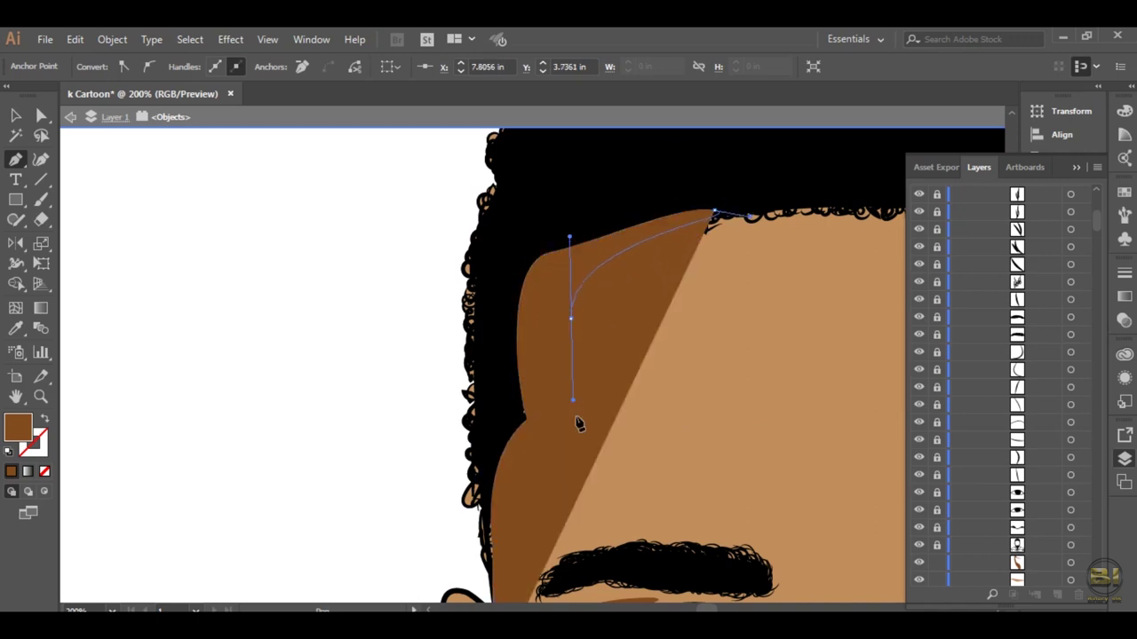
scroll(578, 424, "down", 3)
left_click(519, 513)
key("v")
scroll(730, 279, "up", 2)
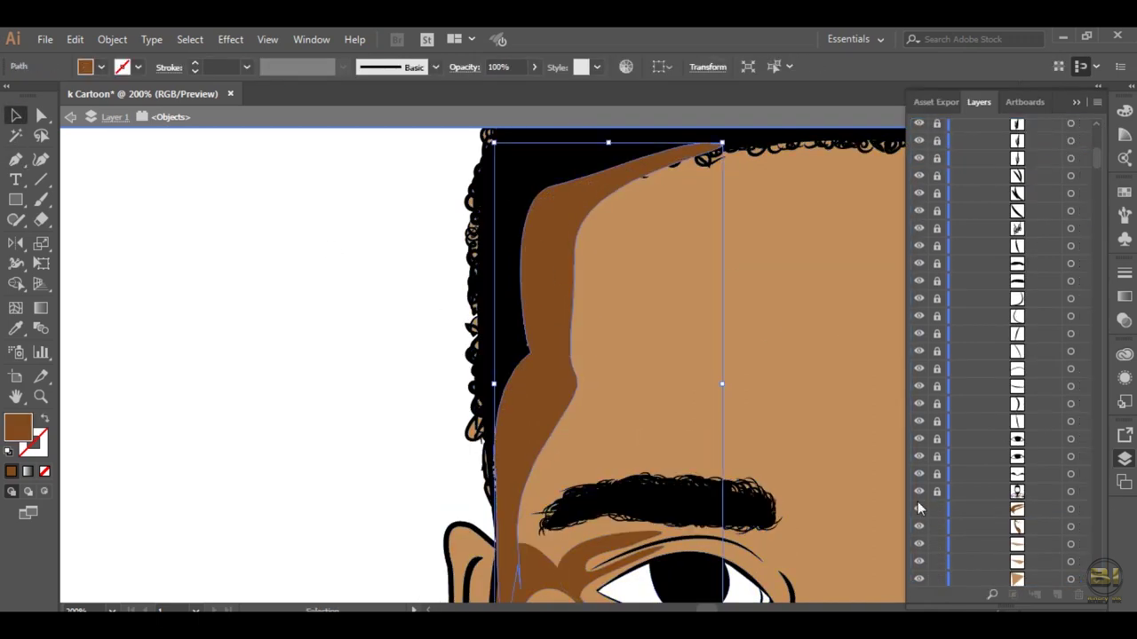
left_click_drag(1011, 433, 1033, 581)
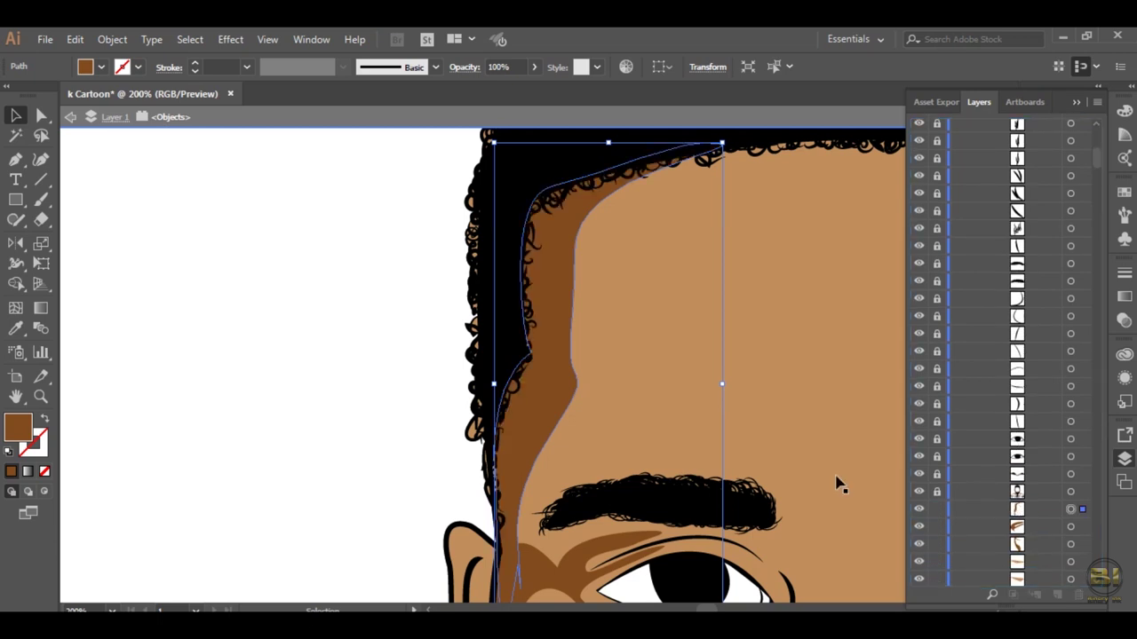
left_click(365, 409)
Step: Start a brown shadow path above the left eyebrow
key("ctrl+minus")
key("ctrl+minus")
key("ctrl+minus")
key("p")
left_click(471, 247)
left_click_drag(405, 238, 404, 268)
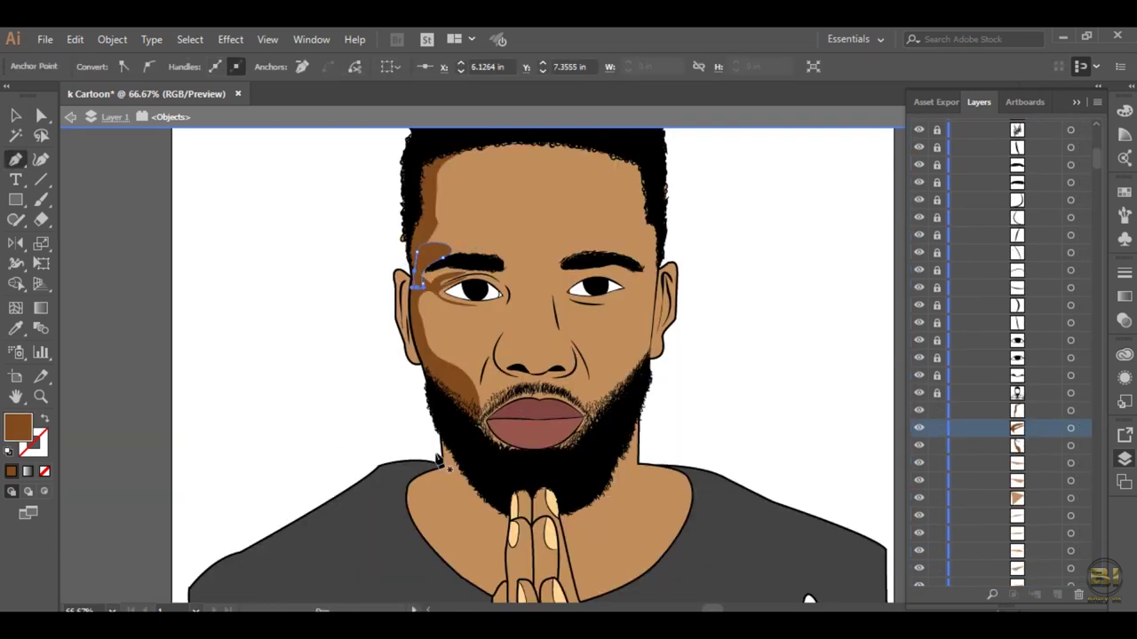
Step: Draw brown shadow shapes on the left and right sides of the nose
key("ctrl+plus")
key("ctrl+plus")
key("ctrl+minus")
left_click(437, 404)
left_click_drag(487, 468, 496, 468)
left_click(394, 462)
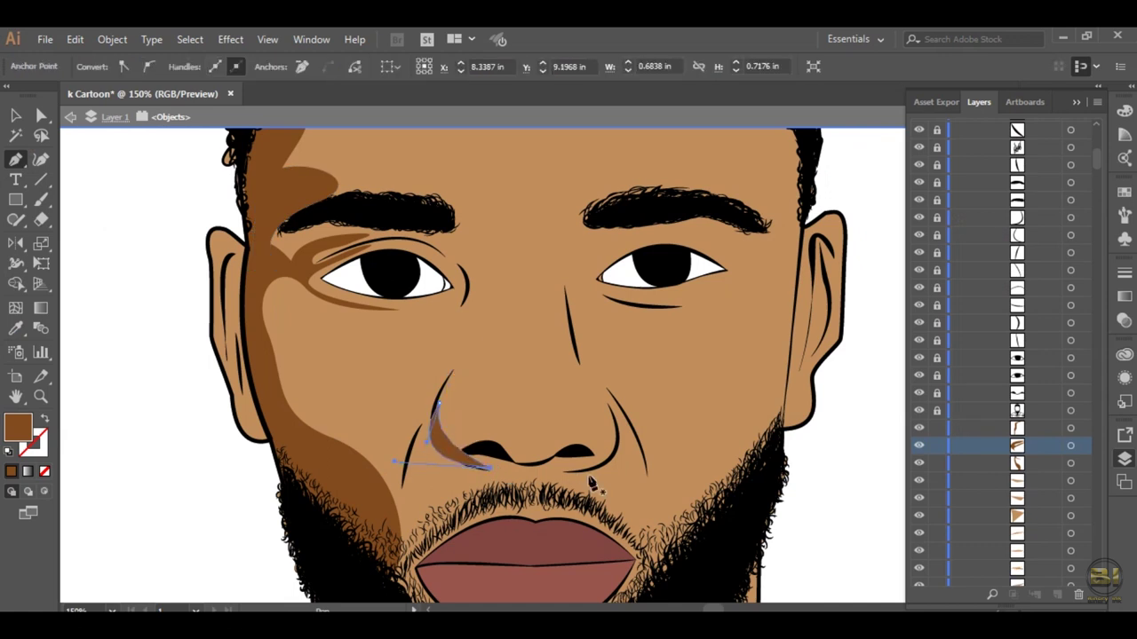
left_click(588, 451)
left_click(546, 464)
left_click(604, 405)
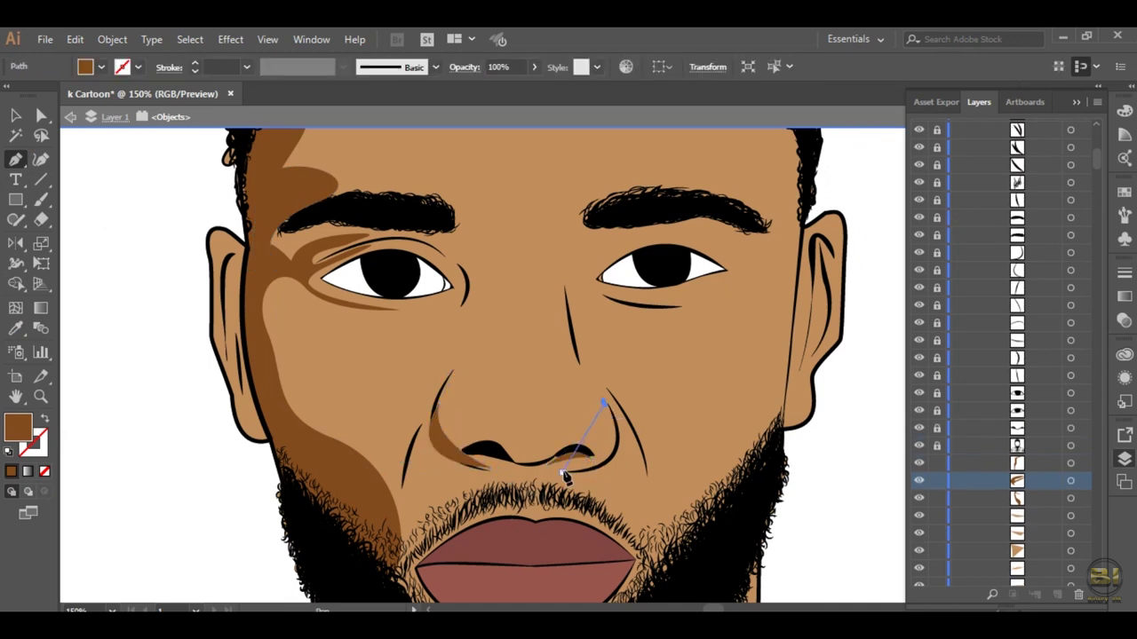
left_click(562, 473)
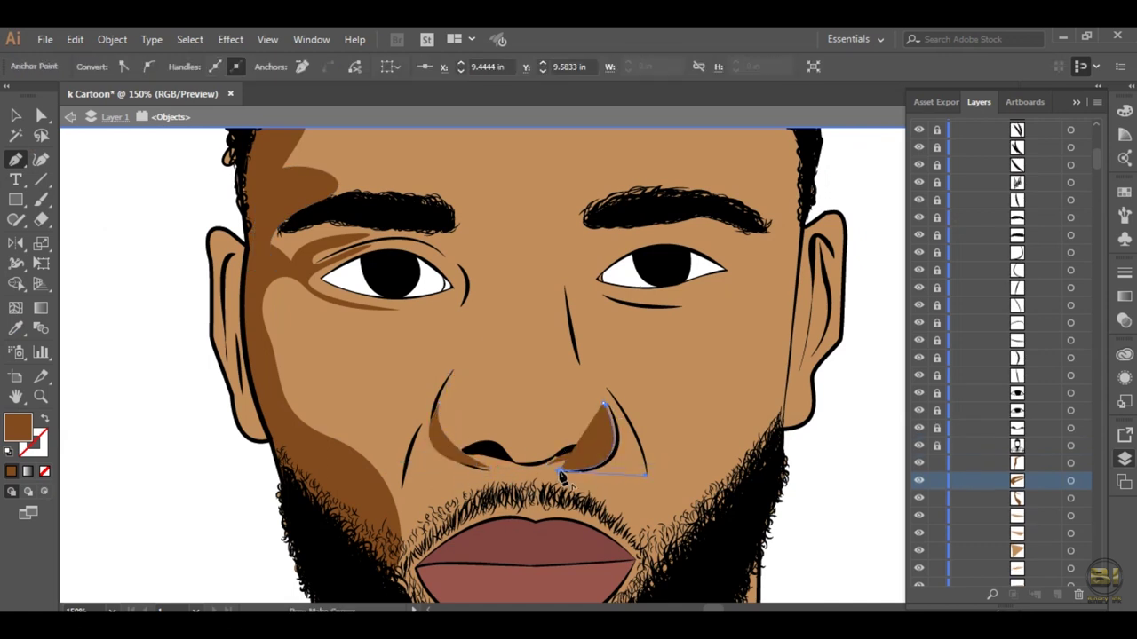
Step: Add brown shadow shapes inside the left and right ears
left_click(237, 257)
left_click(226, 337)
left_click(237, 256)
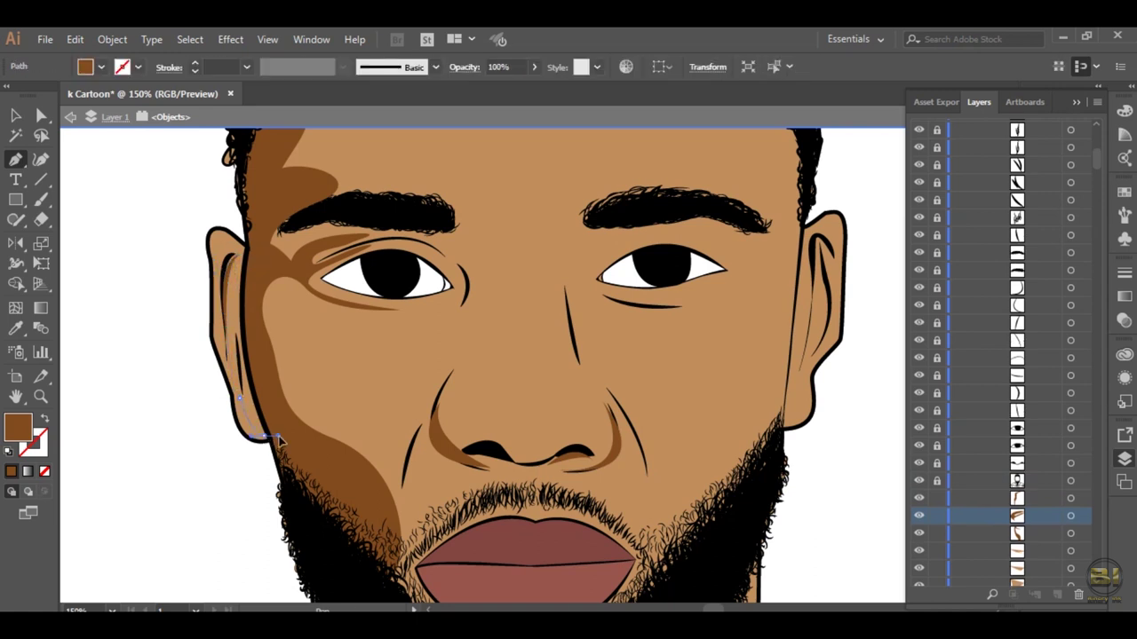
left_click(816, 243)
left_click(800, 373)
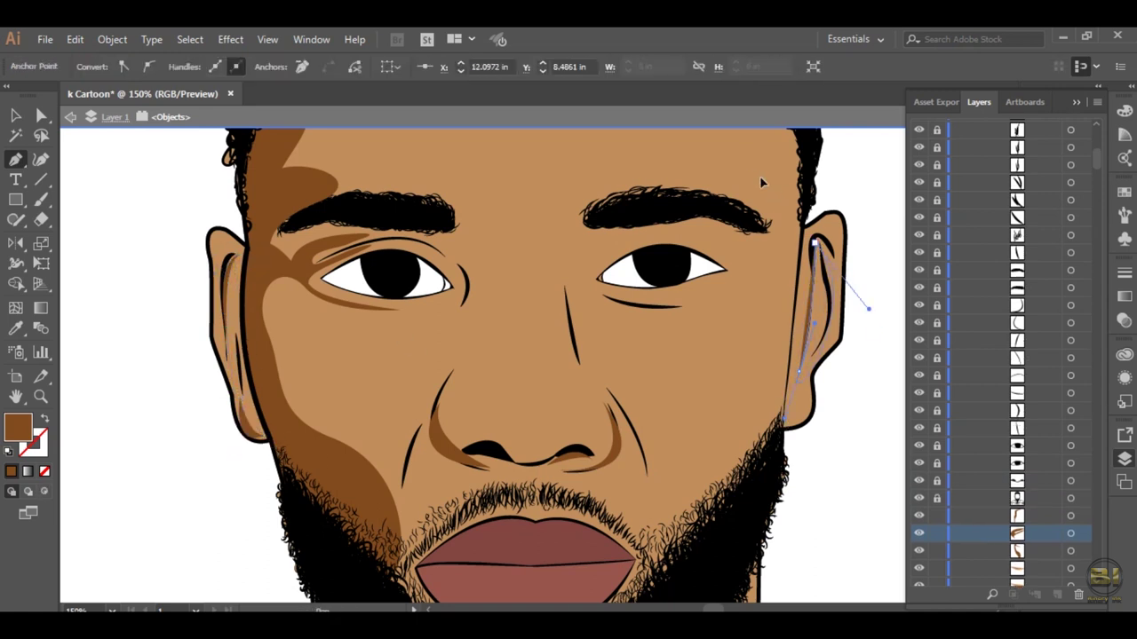
left_click(815, 243)
Step: Shade the right eye with brown upper-eyelid and under-eye shadow shapes
left_click(600, 272)
left_click(728, 265)
left_click(776, 233)
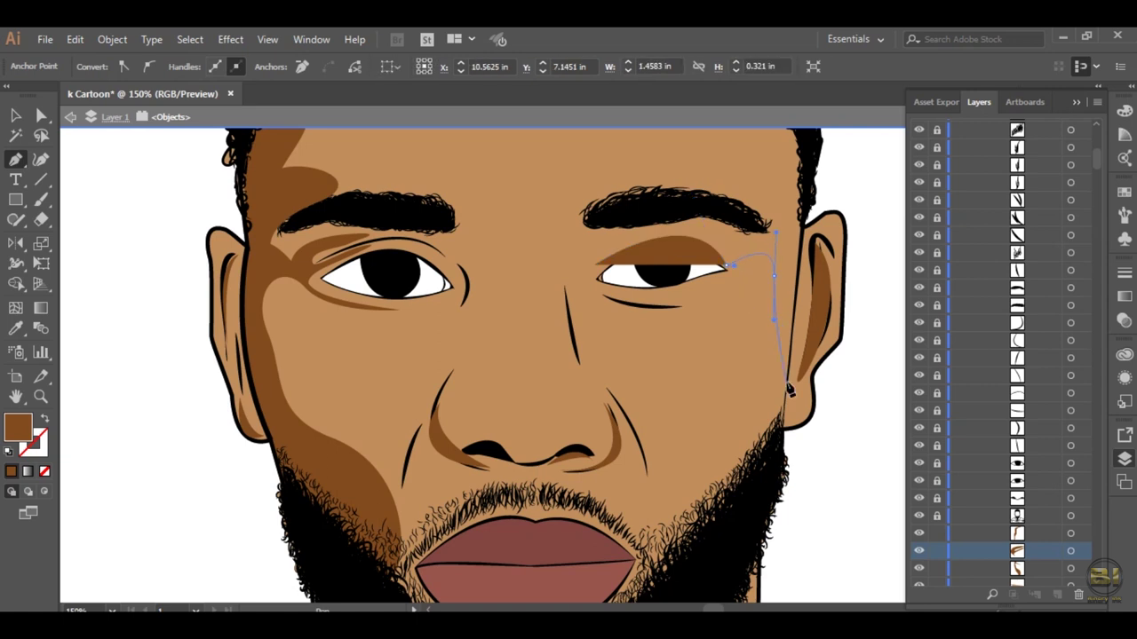
left_click(786, 383)
left_click(804, 228)
left_click_drag(672, 211, 635, 231)
left_click(595, 272)
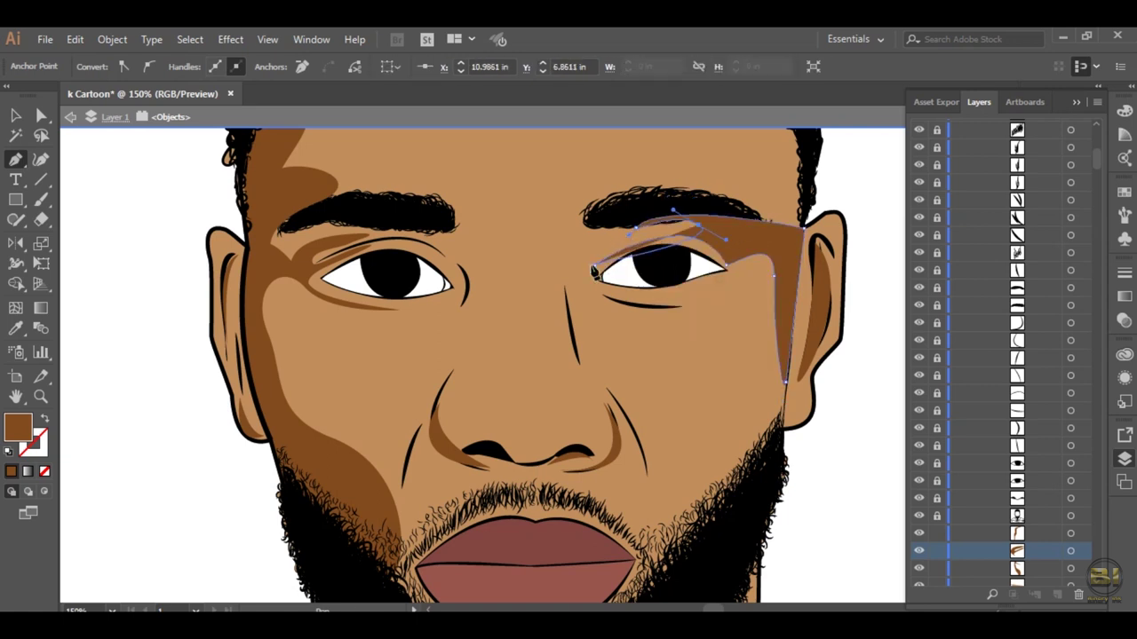
left_click(728, 313)
left_click(653, 329)
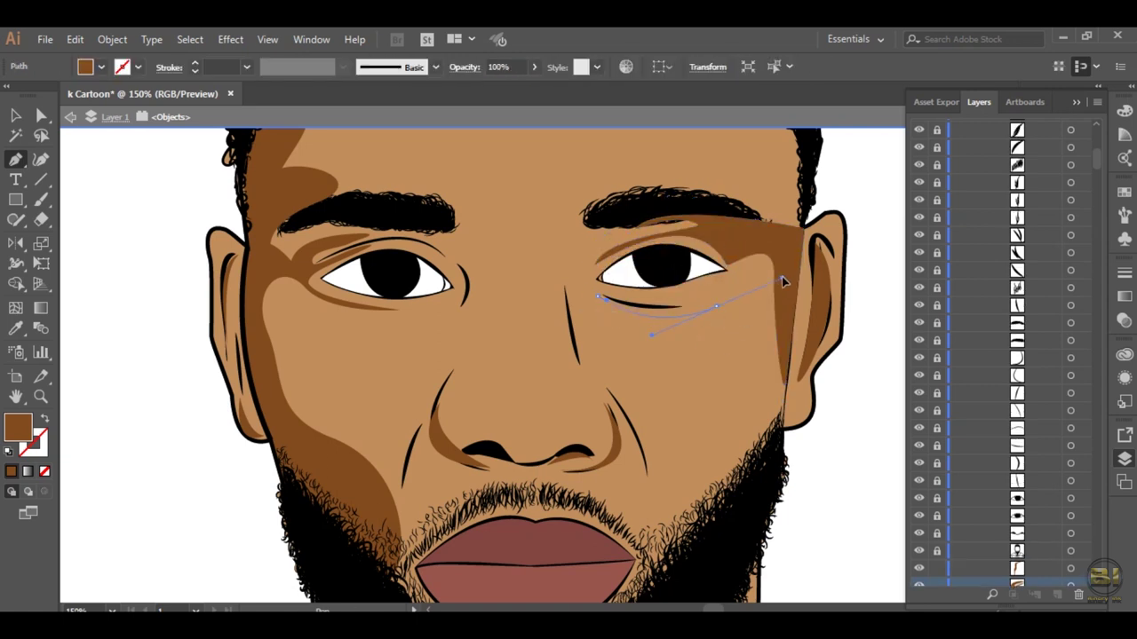
left_click(601, 300)
Step: Draw a brown shadow along the left side of the neck by the collar
scroll(533, 355, "down", 8)
scroll(532, 356, "down", 2)
left_click(523, 494)
left_click_drag(328, 255, 335, 131)
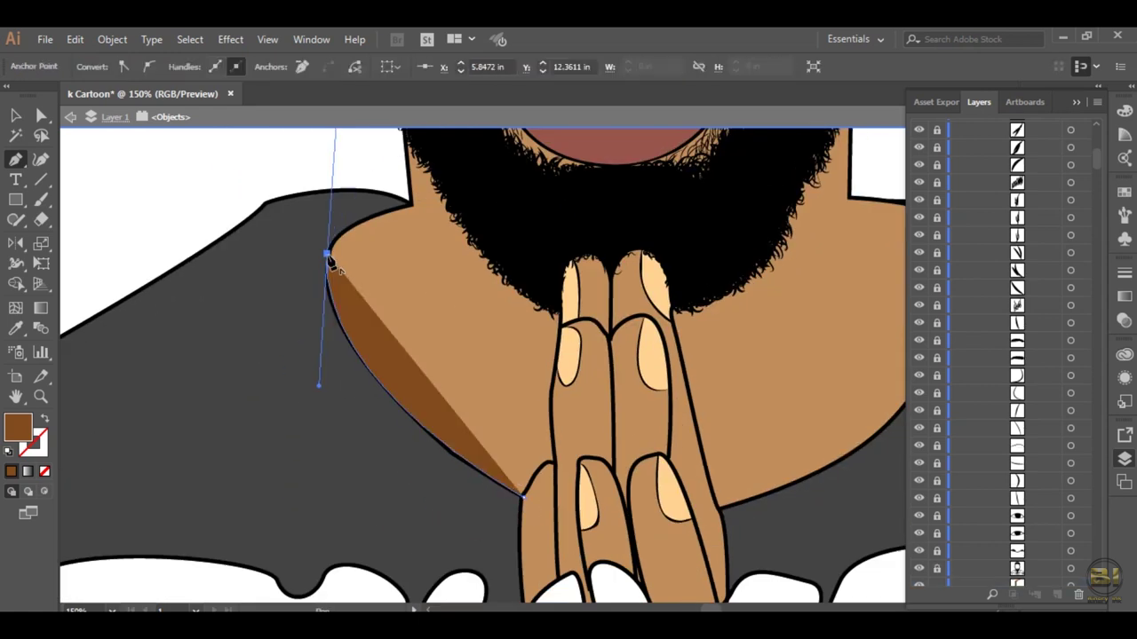
key("v")
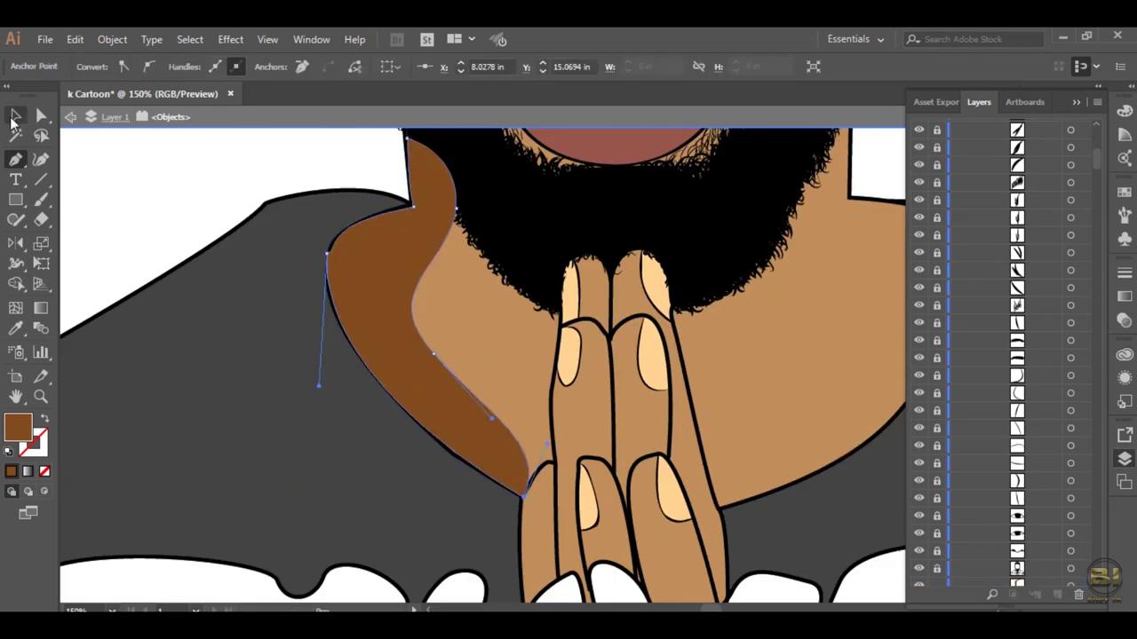
key("ctrl+0")
left_click(711, 260)
scroll(598, 338, "up", 3)
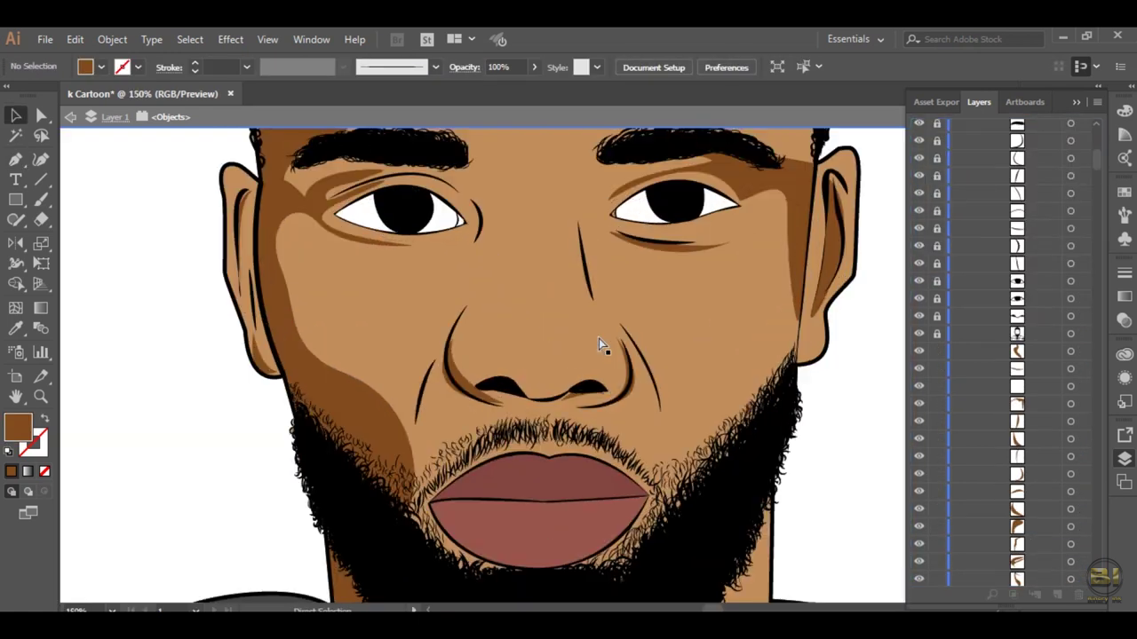
key("a")
left_click(744, 193)
left_click(707, 246)
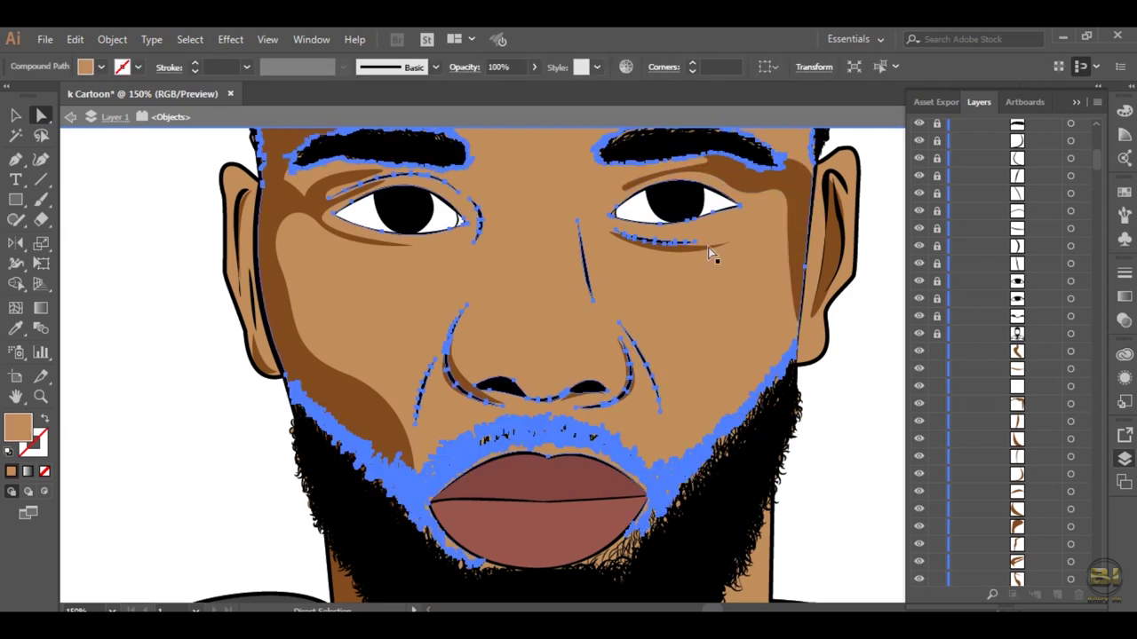
left_click(626, 238)
scroll(626, 240, "up", 1)
scroll(655, 254, "up", 2)
left_click(717, 211)
scroll(758, 260, "left", 5)
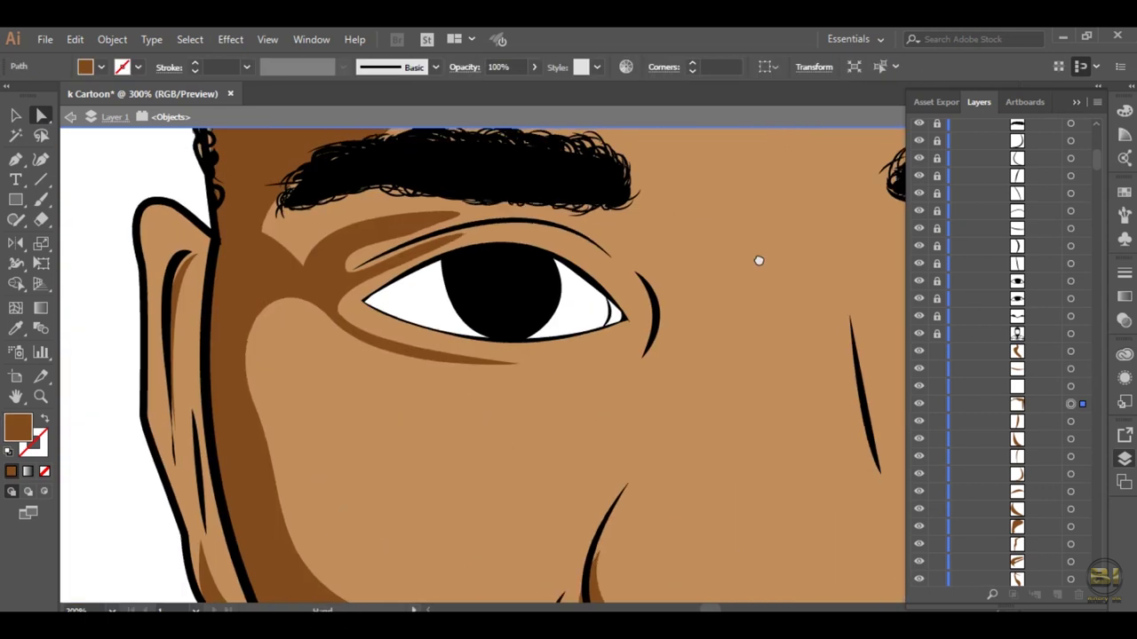
scroll(217, 281, "up", 5)
left_click(248, 299)
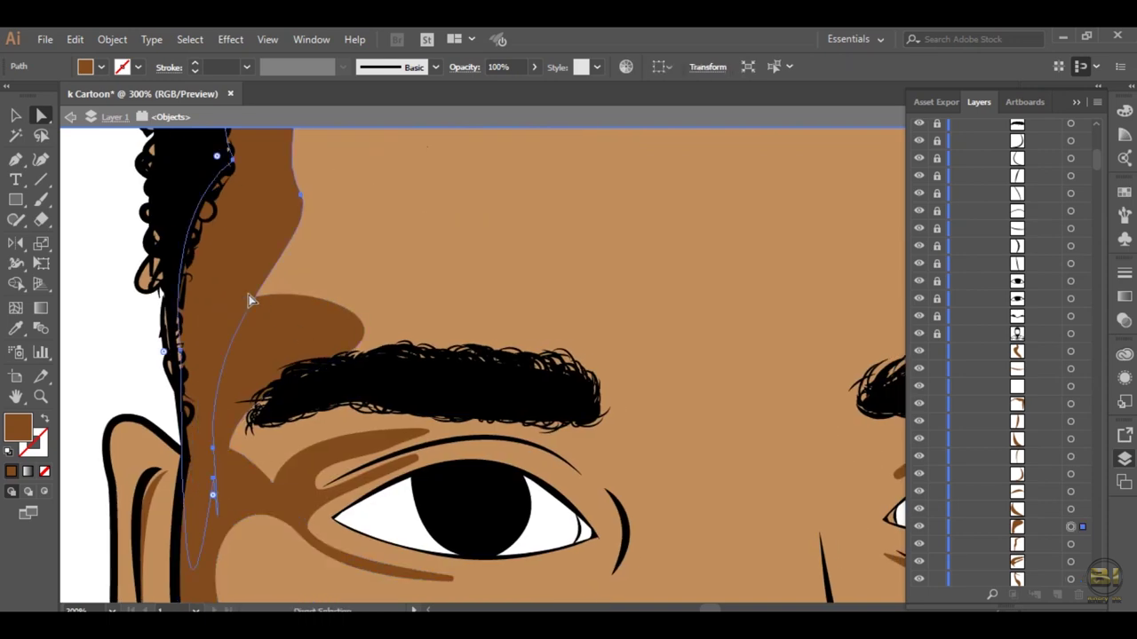
scroll(150, 221, "down", 2)
key("ctrl+0")
scroll(486, 323, "up", 5)
scroll(487, 323, "down", 5)
key("ctrl+a")
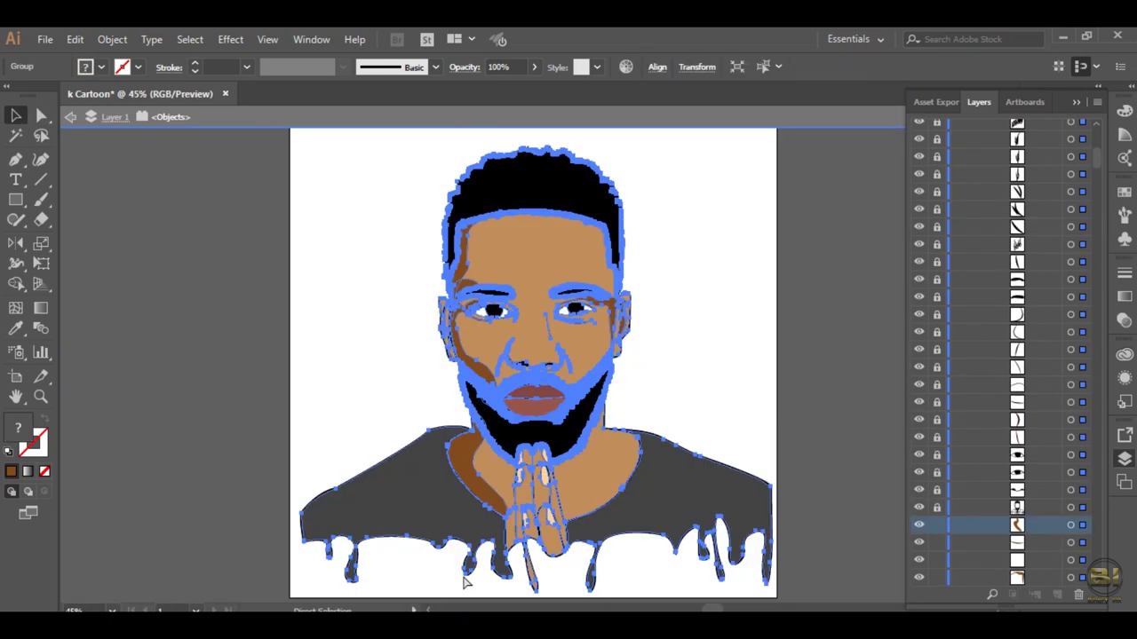
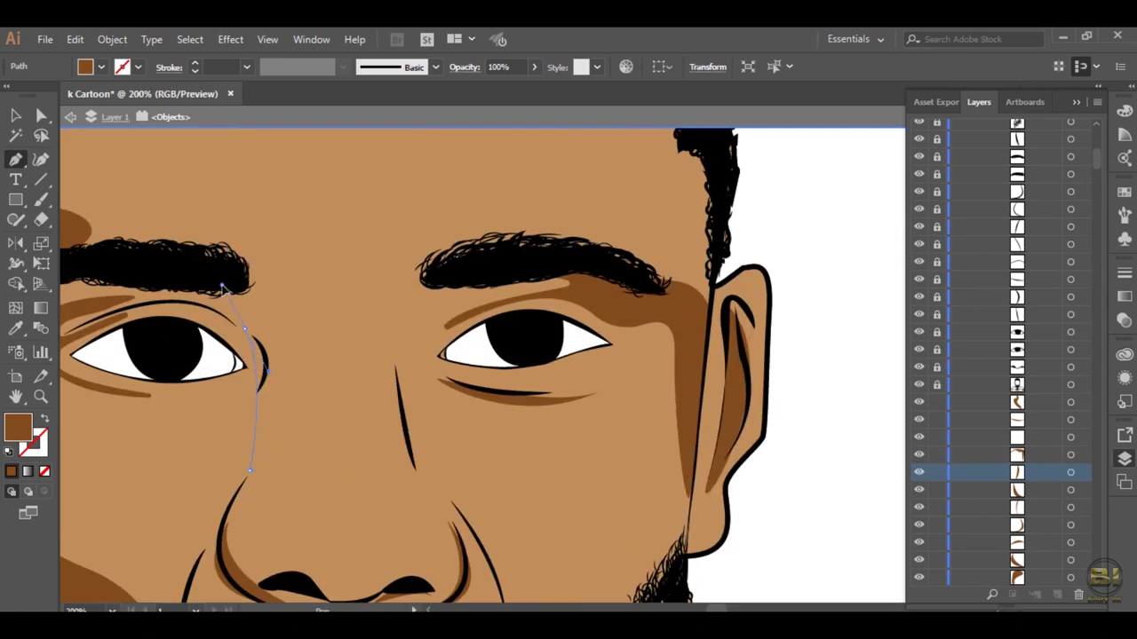
Step: Draw a brown shadow shape along the forehead's right hairline
scroll(275, 222, "up", 3)
left_click(266, 349)
scroll(677, 467, "up", 4)
left_click(728, 351, "ctrl")
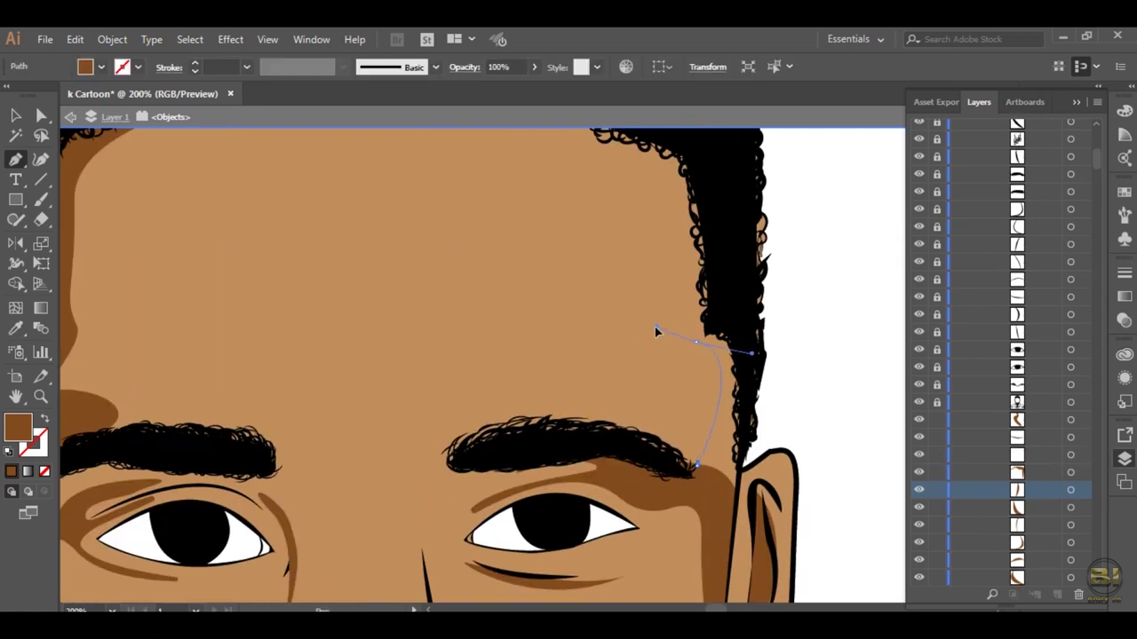
scroll(655, 329, "up", 3)
left_click(480, 223, "ctrl")
left_click(761, 510, "ctrl")
scroll(710, 552, "down", 2)
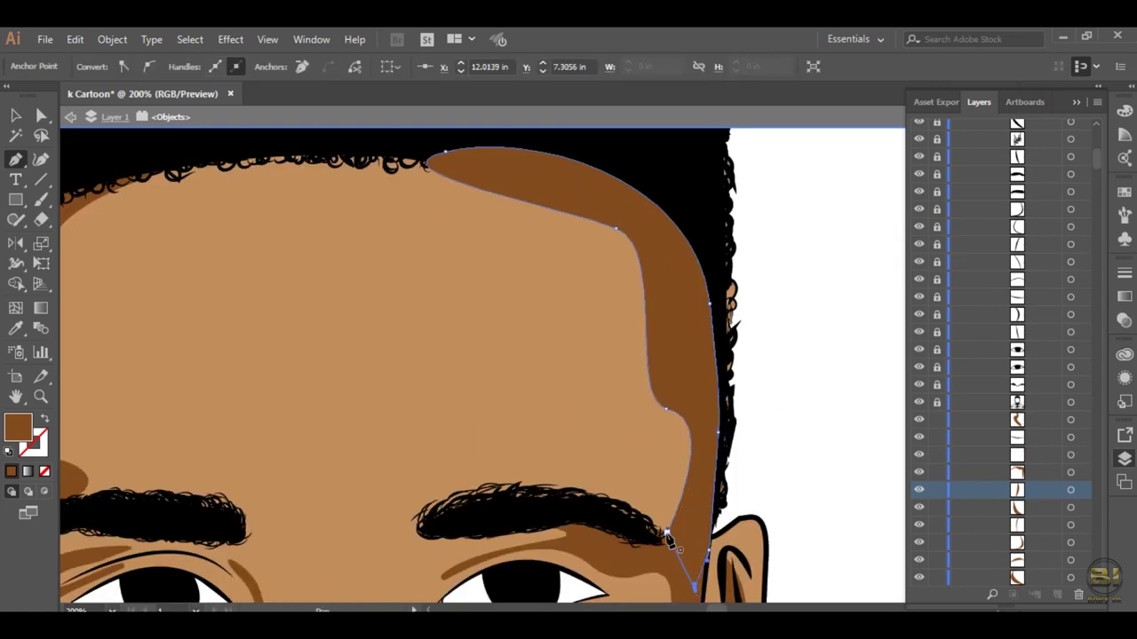
scroll(701, 422, "left", 3)
Step: Draw the first two curved brown wrinkle lines across the forehead
left_click(736, 304)
left_click_drag(325, 318, 362, 238)
left_click_drag(388, 294, 440, 293)
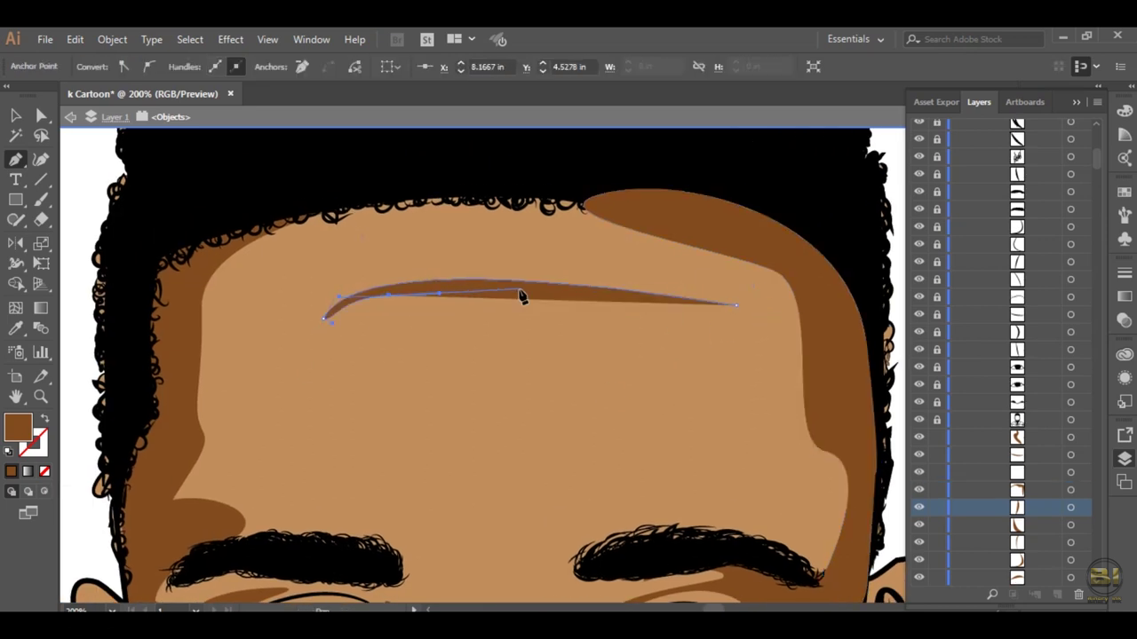
key("ctrl+0")
key("ctrl+1")
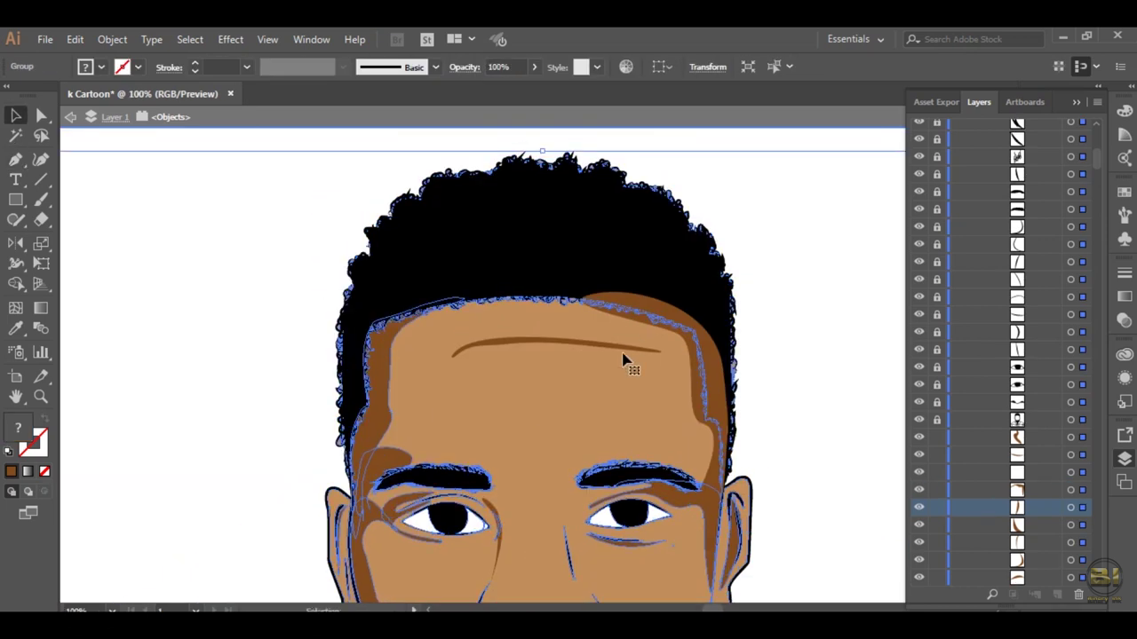
left_click(481, 365)
mouse_move(537, 364)
left_mouse_down()
mouse_move(575, 372)
mouse_move(547, 398)
left_mouse_up()
left_click(481, 365)
Step: Add two more brown wrinkles, one lower on the forehead and one over the right eyebrow
left_click(453, 380)
left_click(439, 383)
left_click(548, 399)
left_click_drag(666, 396, 717, 417)
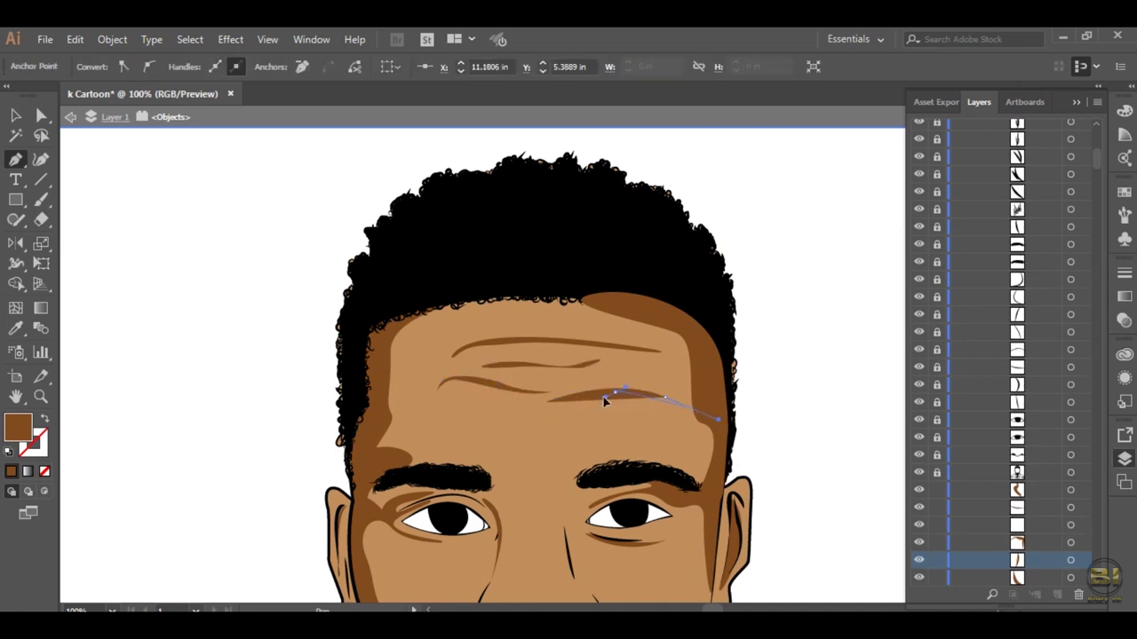
left_click(561, 400)
left_click(860, 389, "ctrl")
scroll(541, 570, "up", 2)
Step: Draw a crescent shadow under the left upper eyelid, filled teal 5F8284
left_click(271, 471)
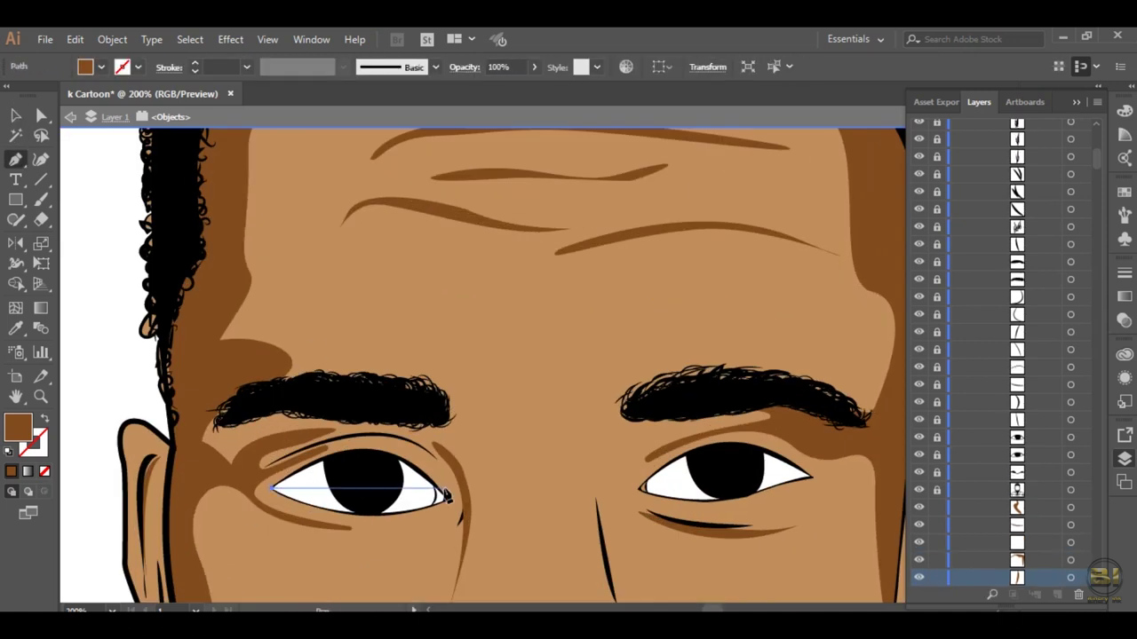
mouse_move(446, 482)
left_mouse_down()
mouse_move(521, 597)
mouse_move(520, 480)
left_mouse_up()
left_click(273, 370)
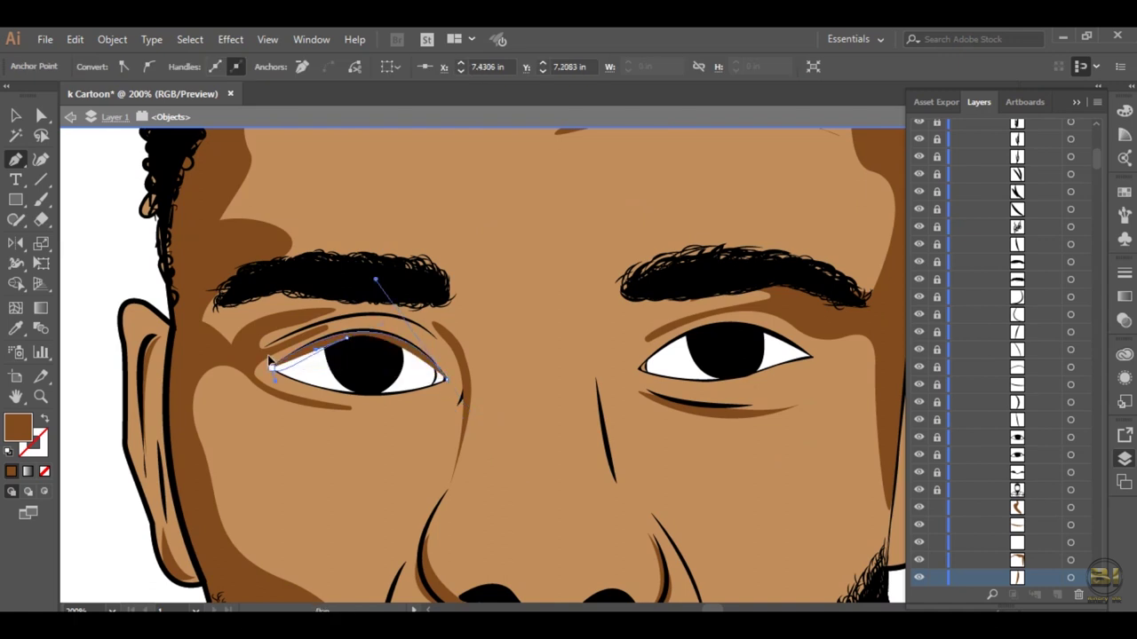
double_click(18, 428)
left_click(598, 426)
left_click_drag(813, 533, 814, 451)
left_click(633, 448)
key("Return")
key("v")
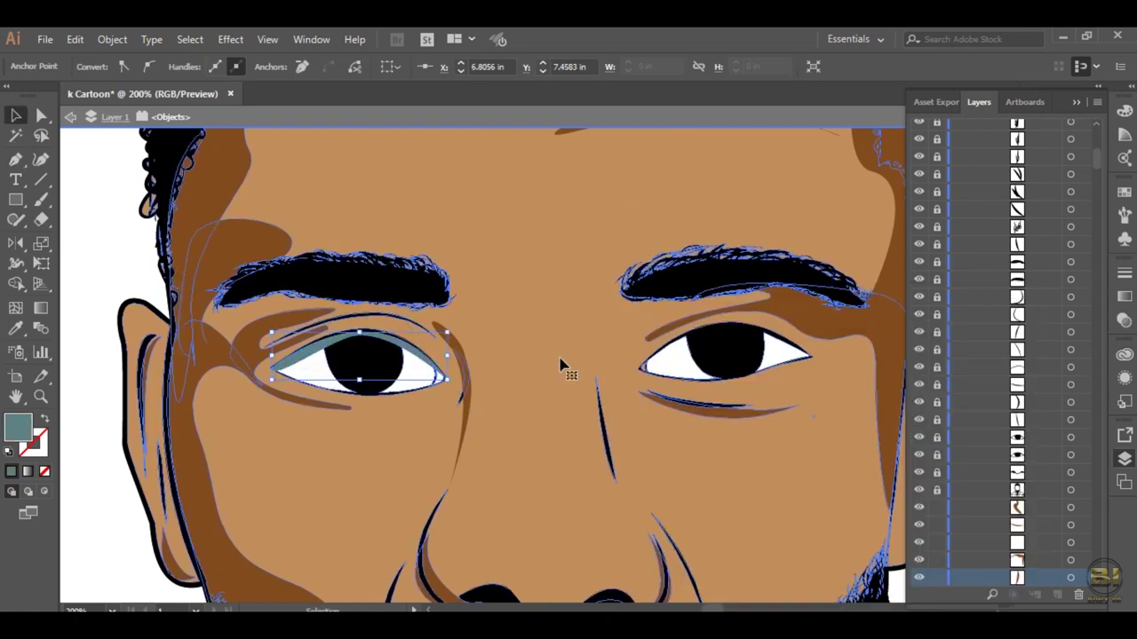
key("ctrl+shift+a")
Step: Begin the matching lid shadow crescent on the right eye
left_click(651, 371)
left_click_drag(810, 357, 890, 433)
key("ctrl+plus")
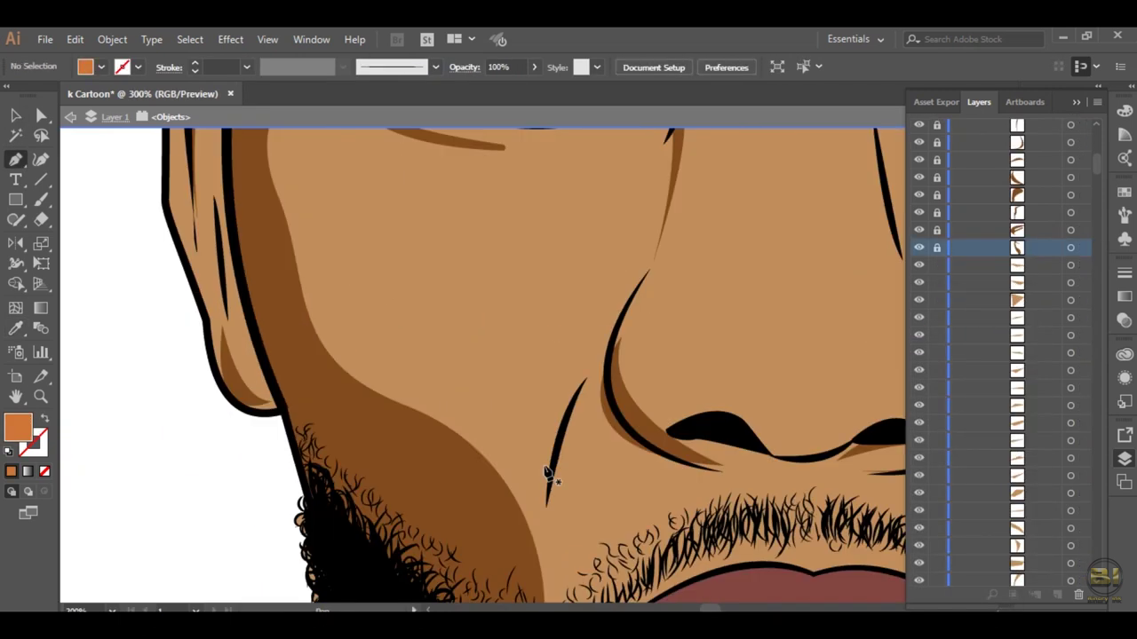
Step: Draw a highlight shape on the left cheek from below the eye down to the beard
left_click(542, 588)
left_click_drag(352, 378, 302, 377)
scroll(287, 305, "up", 2)
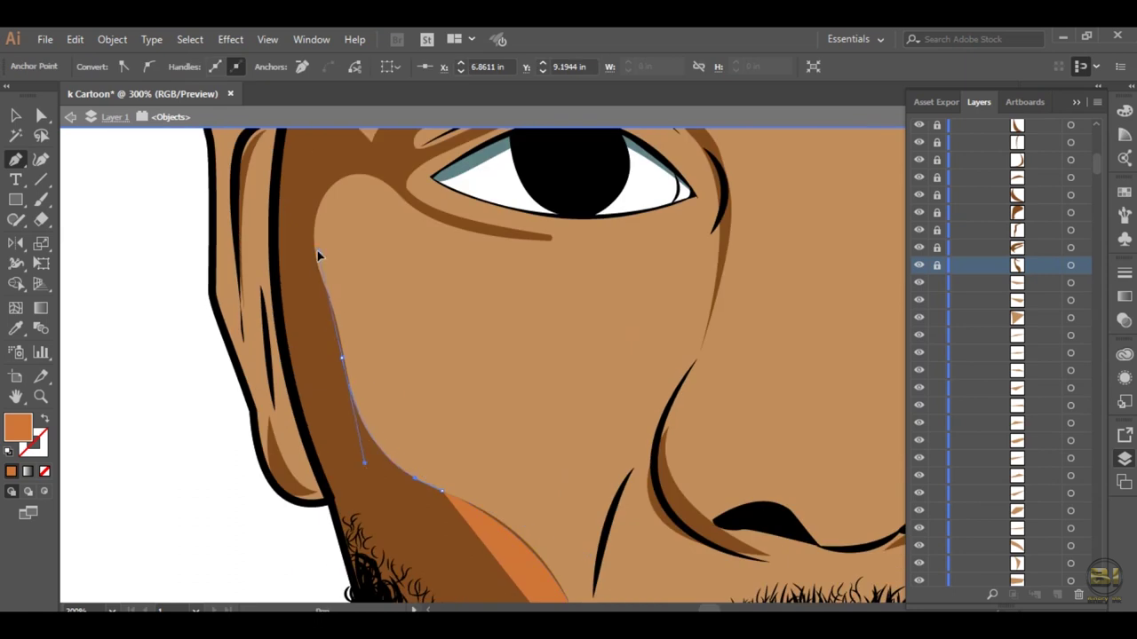
left_click_drag(316, 265, 312, 251)
left_click_drag(394, 192, 483, 261)
left_click_drag(428, 176, 384, 175)
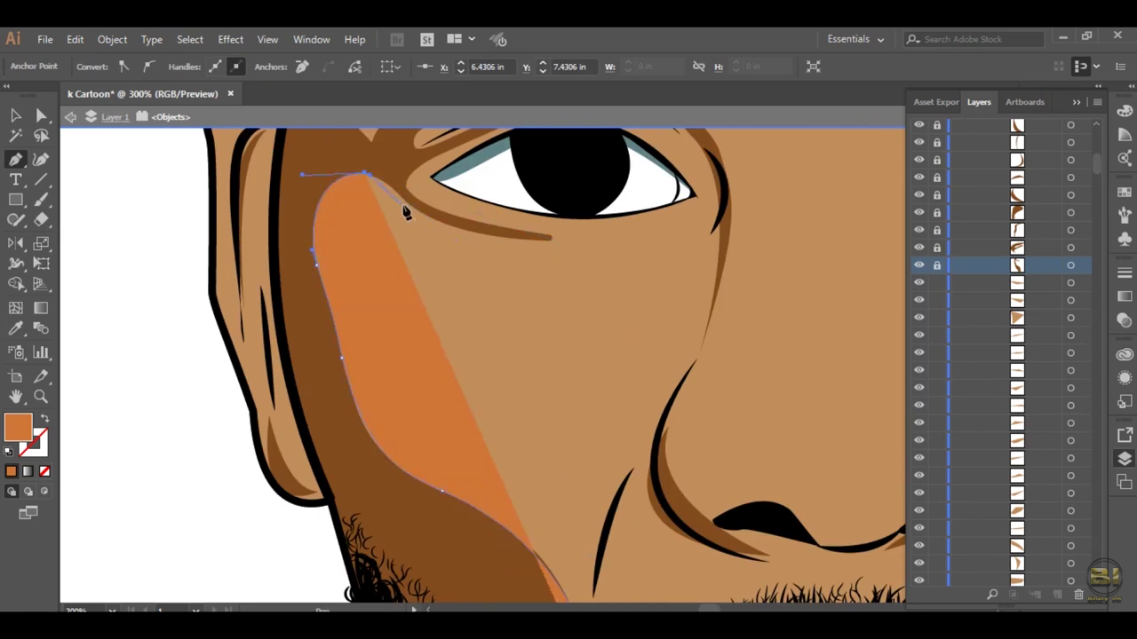
left_click(411, 204)
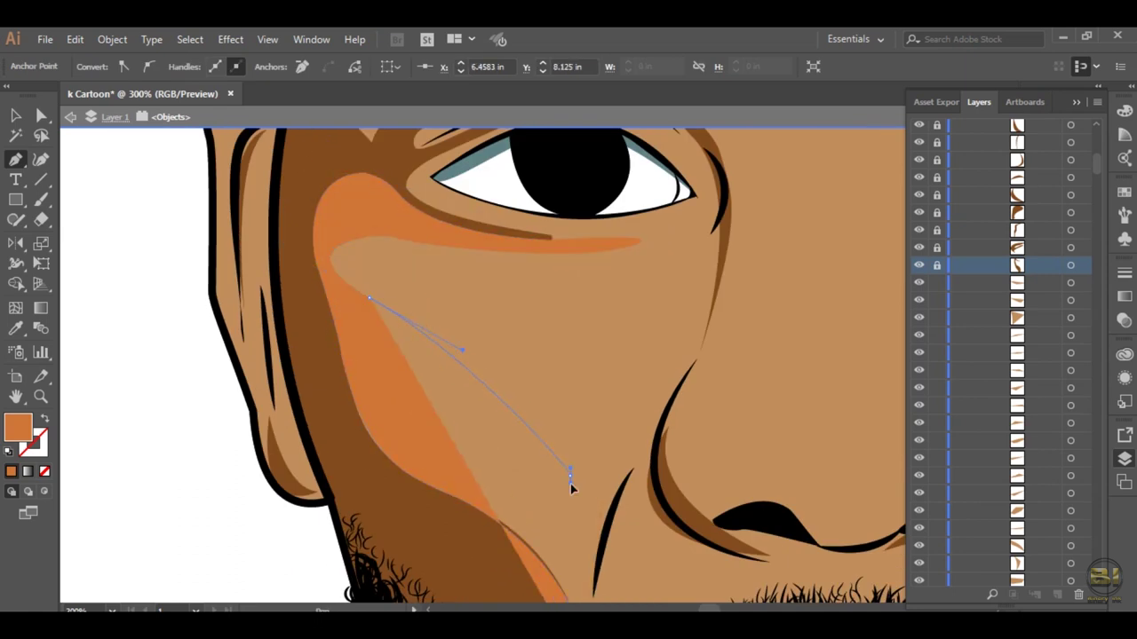
left_click_drag(571, 475, 575, 535)
left_click_drag(574, 535, 479, 316)
left_click_drag(514, 412, 538, 429)
Step: Fill the cheek highlight with a light tan and deselect it
double_click(17, 428)
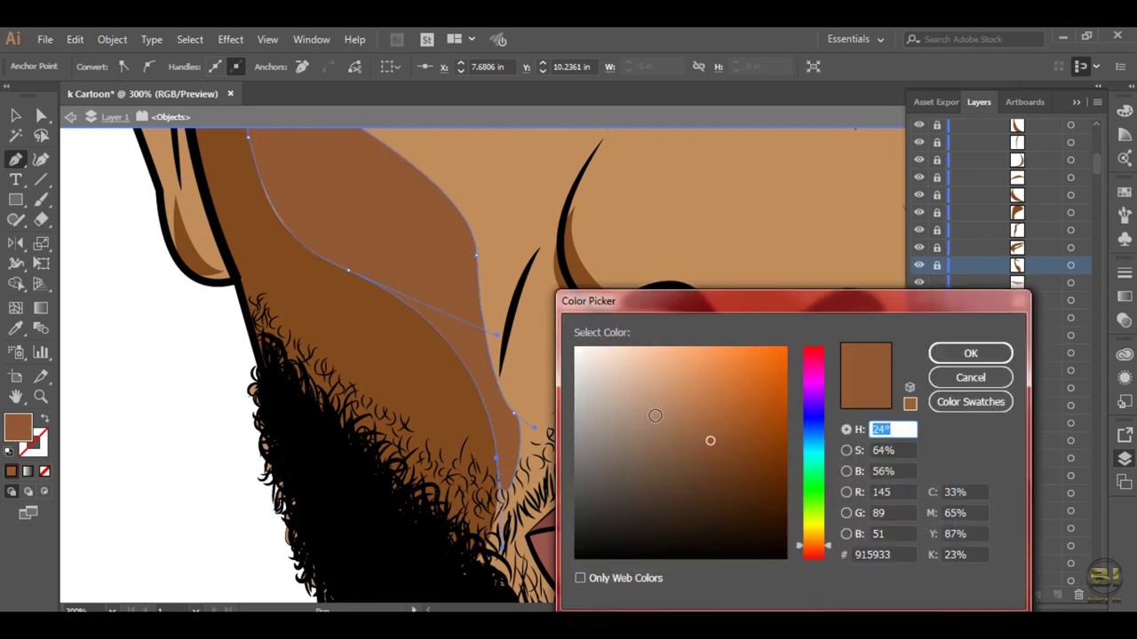
left_click_drag(736, 423, 684, 400)
key("Return")
key("v")
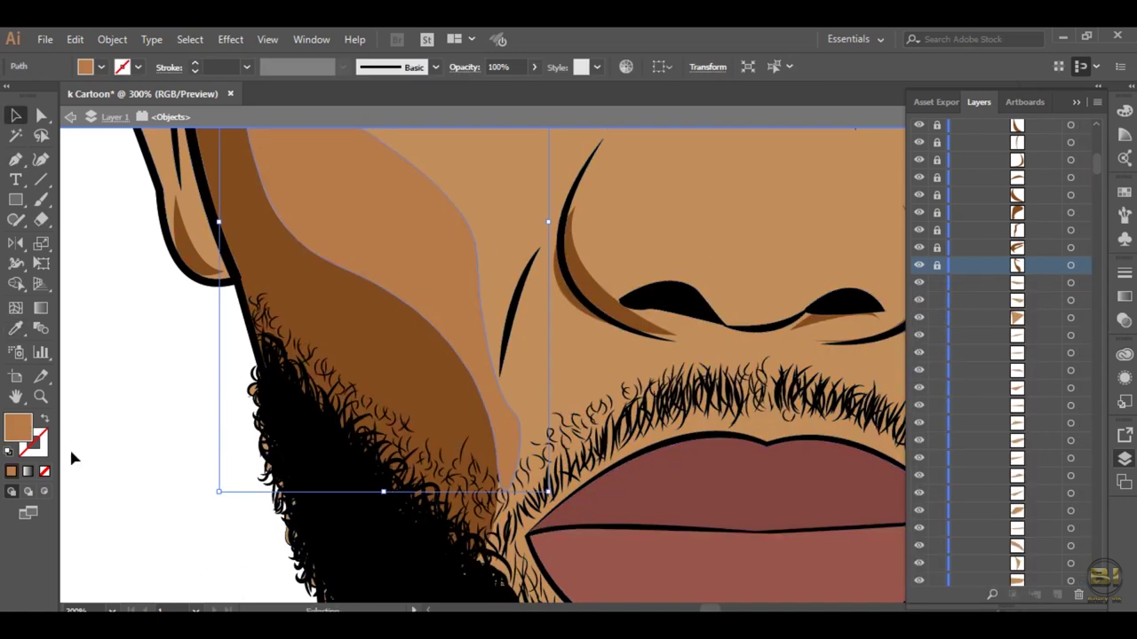
left_click(69, 446)
key("ctrl+minus")
key("ctrl+minus")
scroll(277, 391, "up", 5)
Step: Draw a closed temple highlight running from the eyebrow up to the hairline
key("p")
left_click_drag(538, 359, 501, 391)
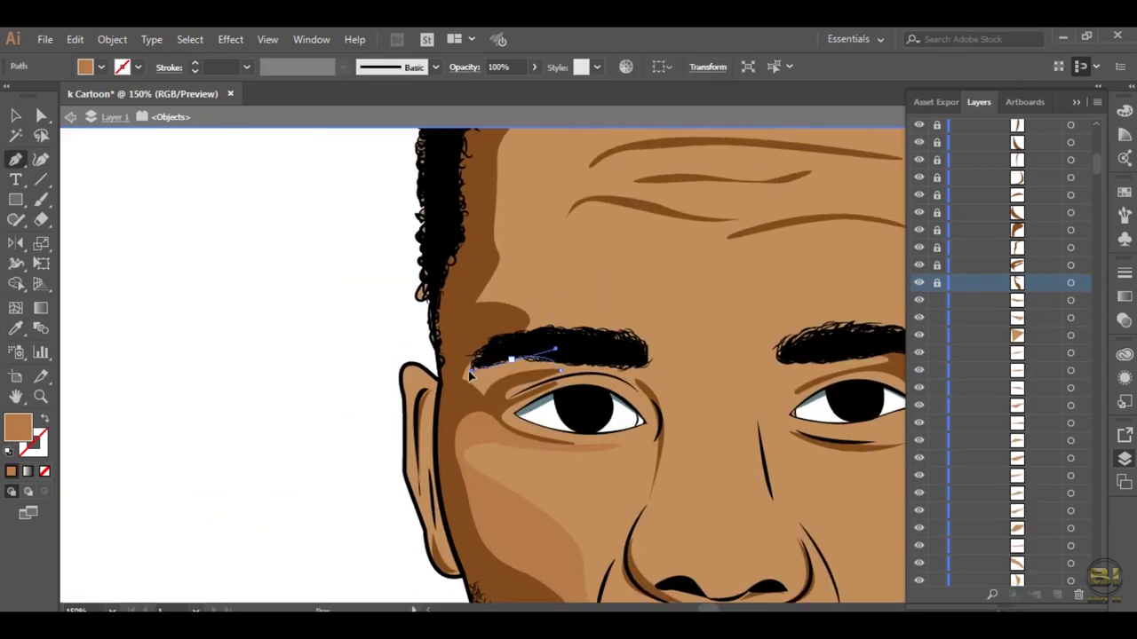
left_click_drag(497, 275, 484, 218)
scroll(533, 266, "up", 2)
left_click_drag(618, 193, 639, 182)
left_click_drag(496, 174, 484, 214)
left_click(446, 425)
left_click(429, 498)
left_click(449, 507)
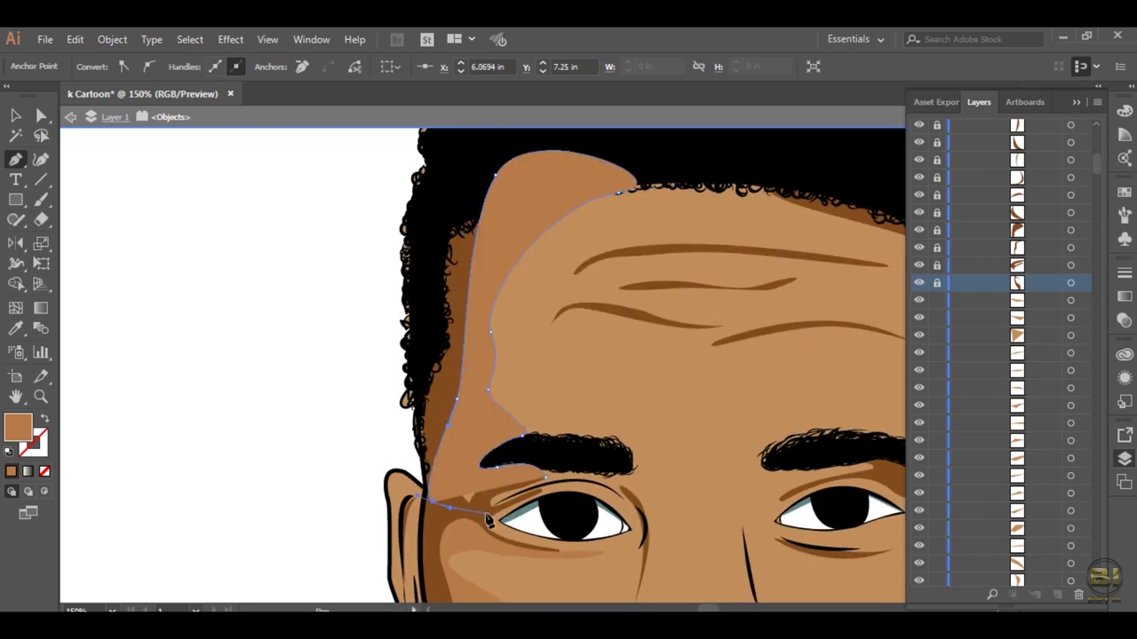
Step: Draw a curved highlight along the right cheek and jawline
scroll(539, 475, "down", 4)
scroll(539, 475, "right", 5)
scroll(533, 356, "down", 2)
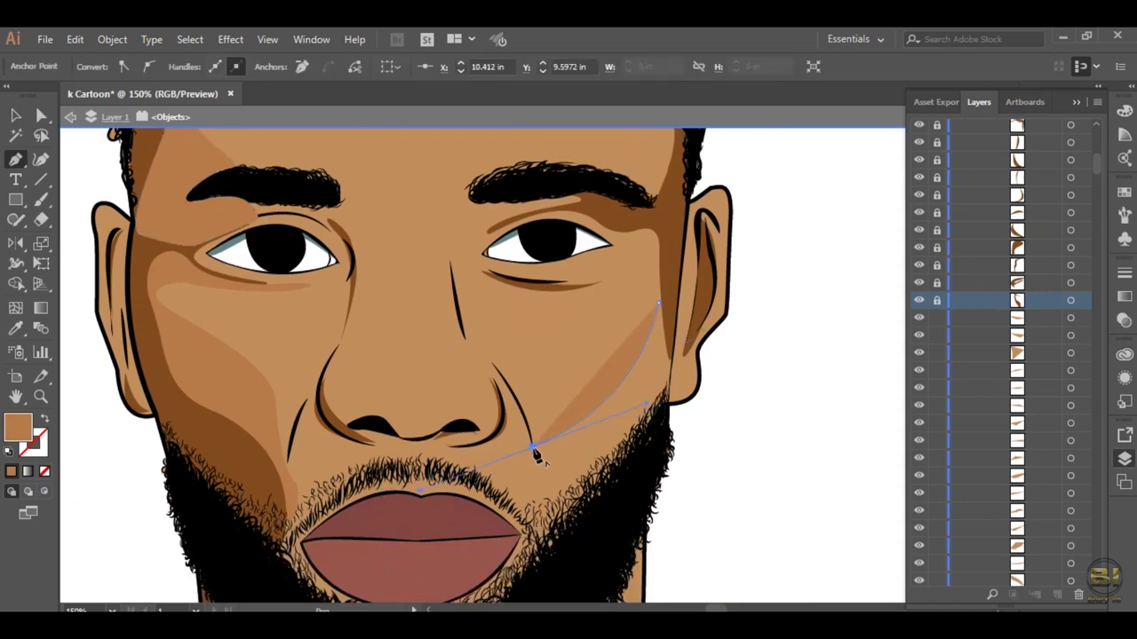
left_click(658, 305)
left_click_drag(531, 450, 568, 417)
left_click_drag(548, 524, 626, 527)
Step: Draw an under-eye highlight from the nose bridge to the outer eye corner, rounding off the eyebrow highlight
left_click(457, 273)
left_click(480, 332)
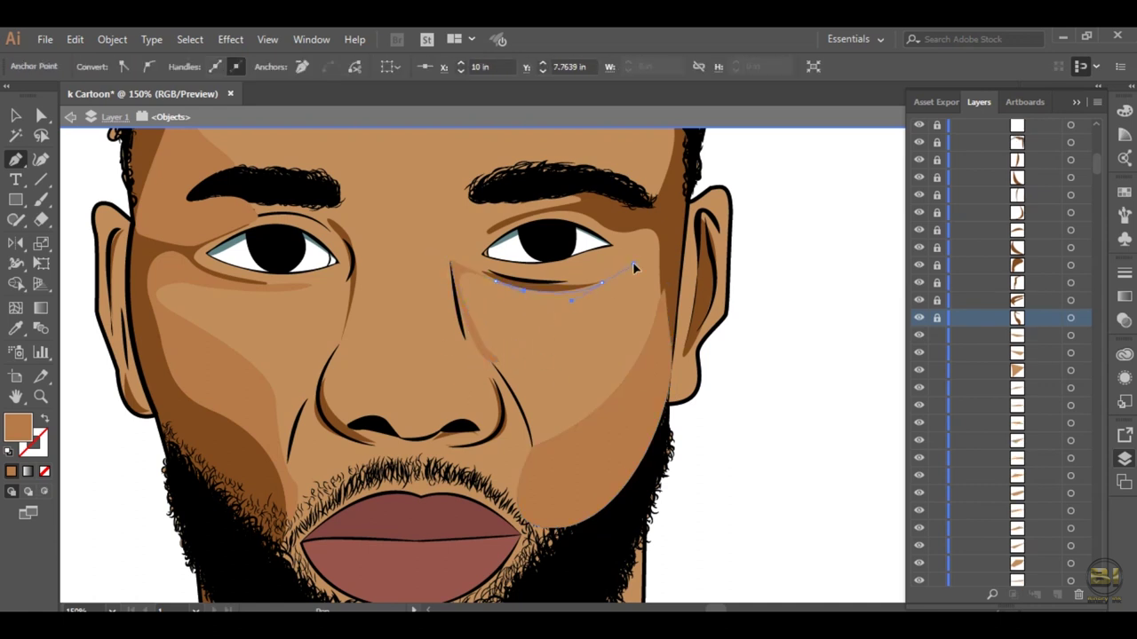
left_click(611, 246)
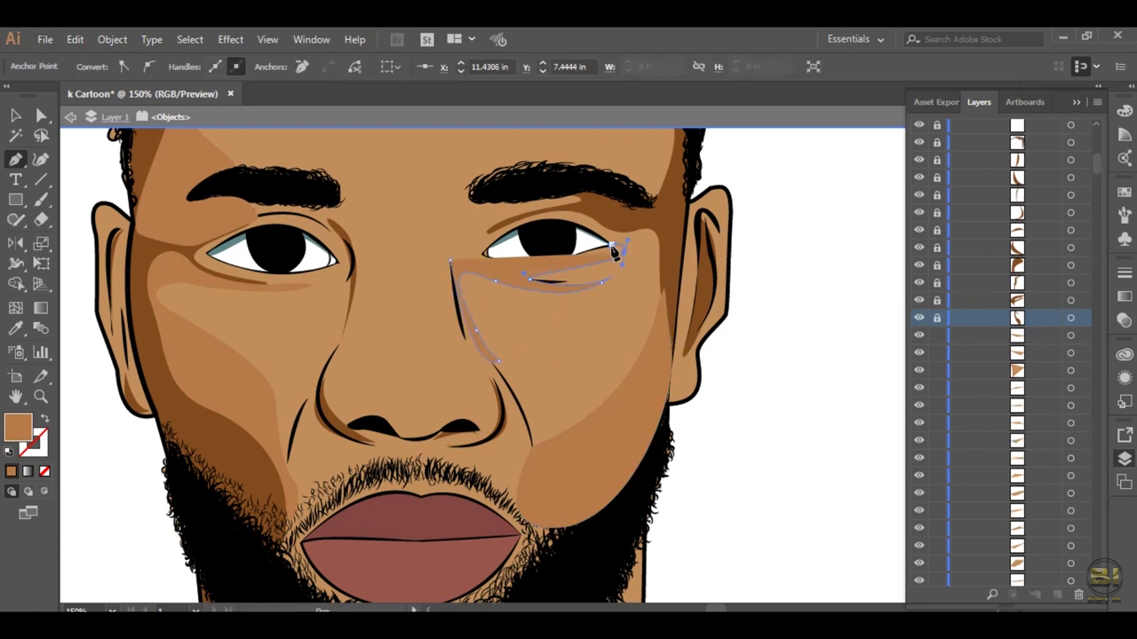
left_click_drag(452, 280, 473, 340)
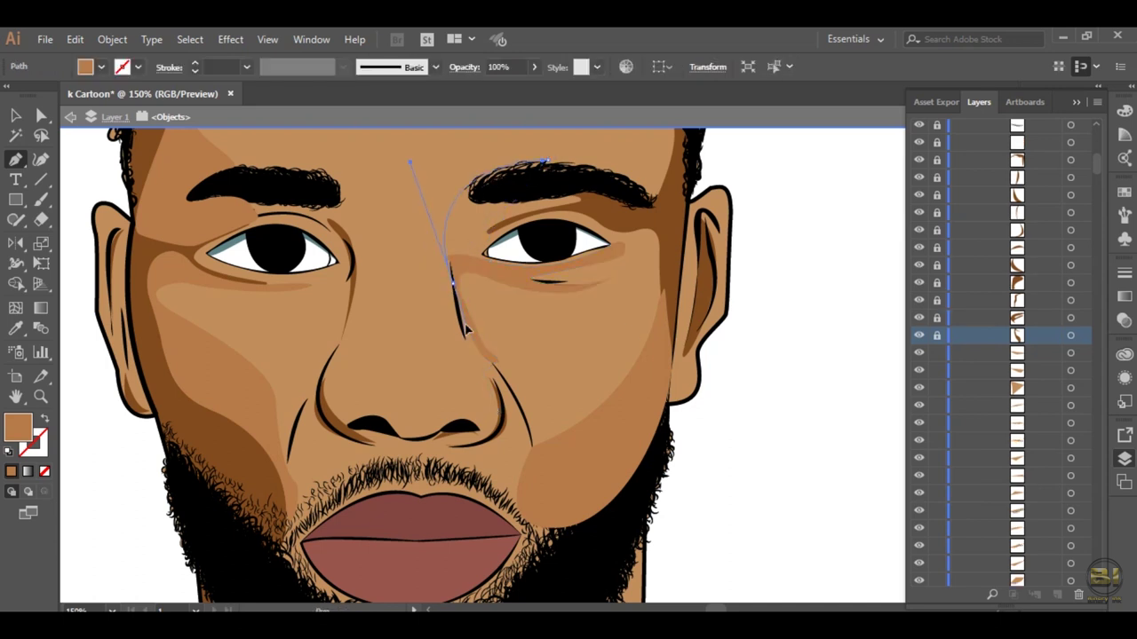
scroll(469, 236, "up", 3)
scroll(635, 215, "up", 5)
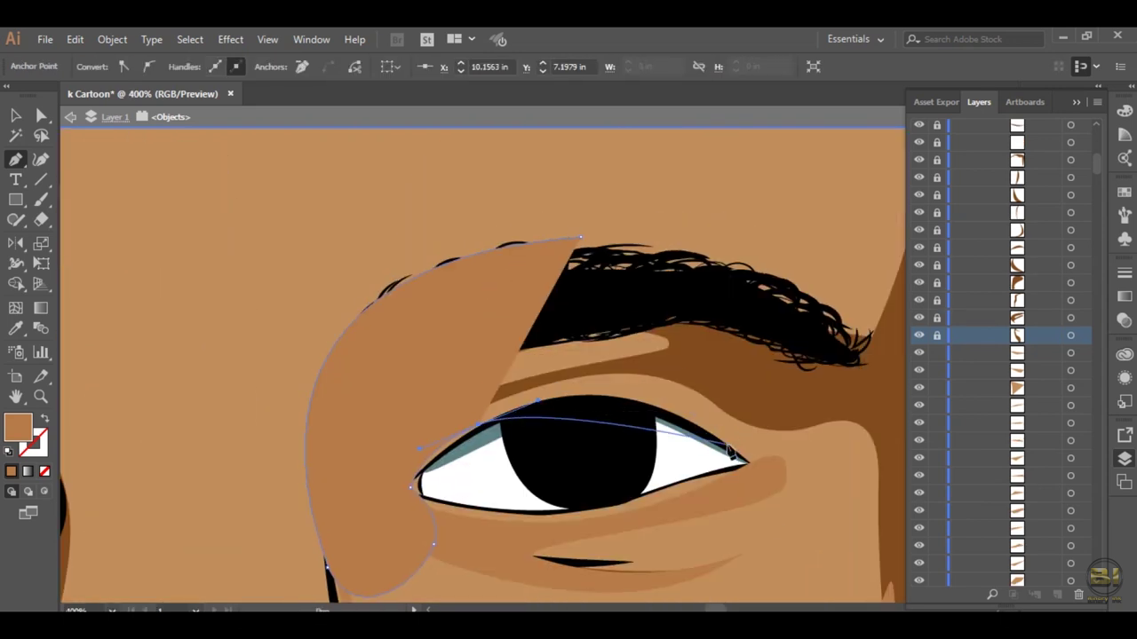
left_click_drag(584, 236, 317, 239)
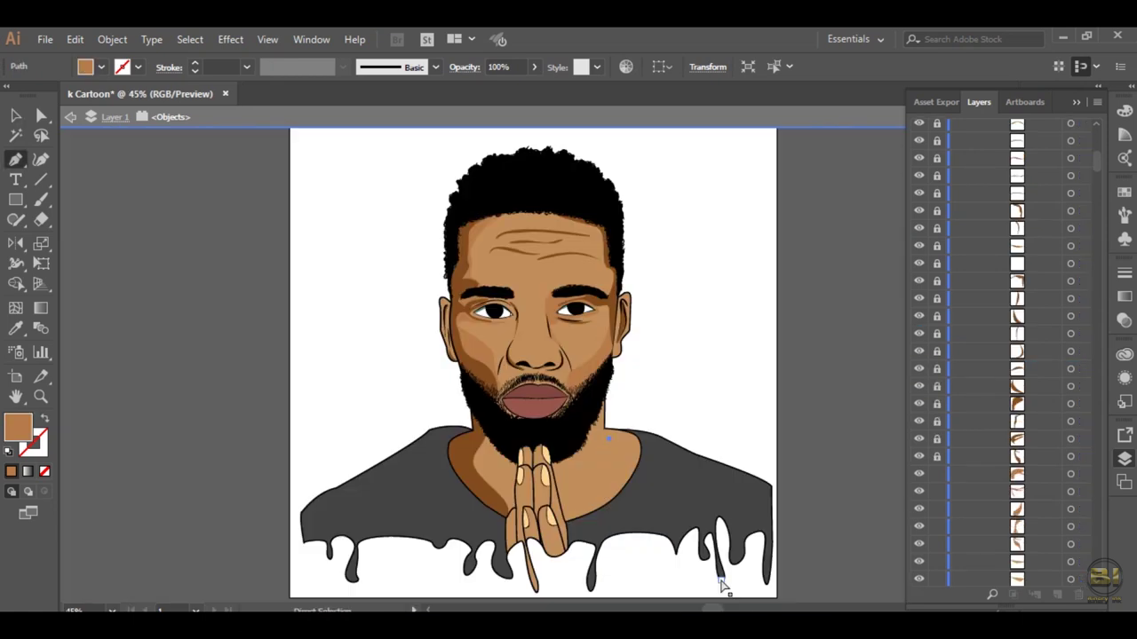
left_click_drag(682, 440, 636, 229)
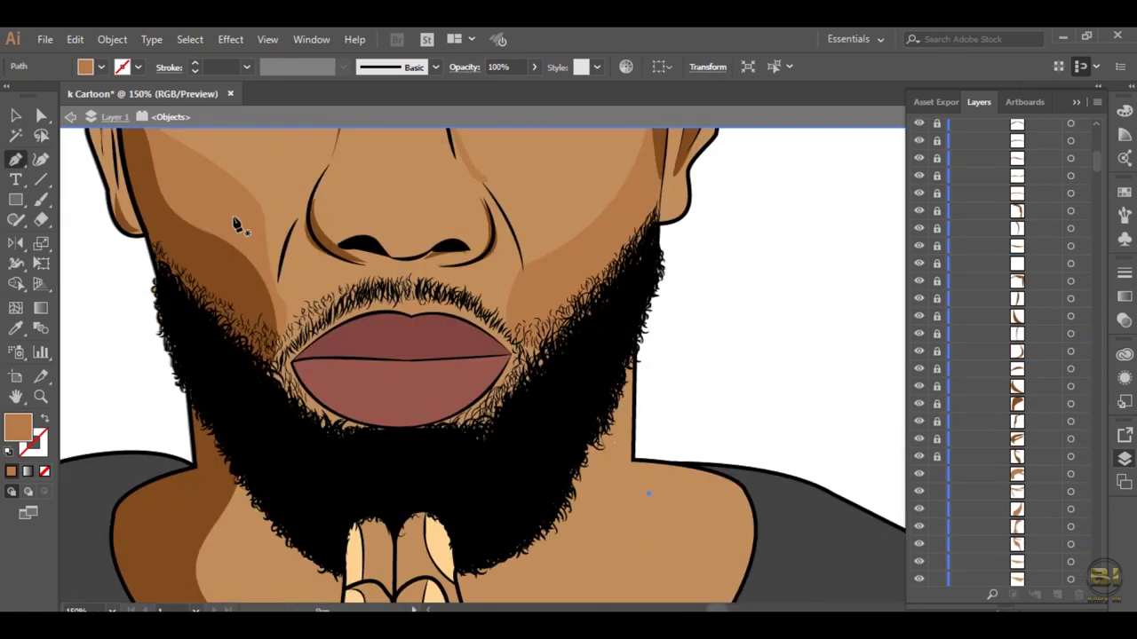
Step: Select the left cheek highlight path with the Direct Selection tool
key("a")
left_click(636, 229)
scroll(593, 309, "up", 2)
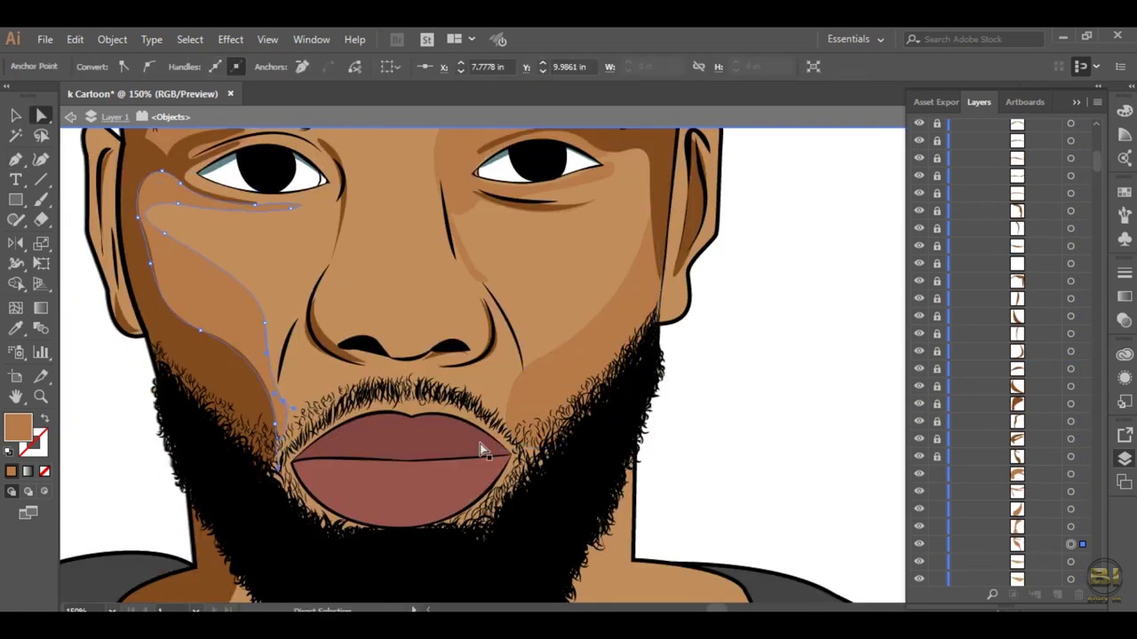
scroll(482, 442, "up", 3)
scroll(482, 442, "down", 1)
scroll(507, 325, "left", 2)
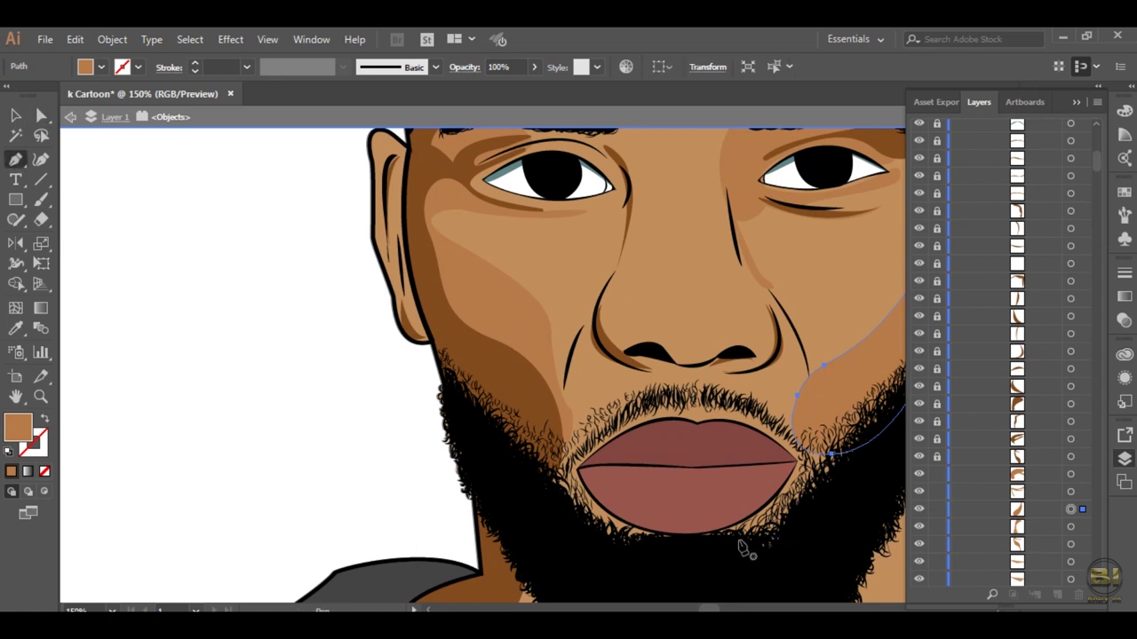
scroll(796, 454, "up", 3, "alt")
scroll(559, 183, "up", 2)
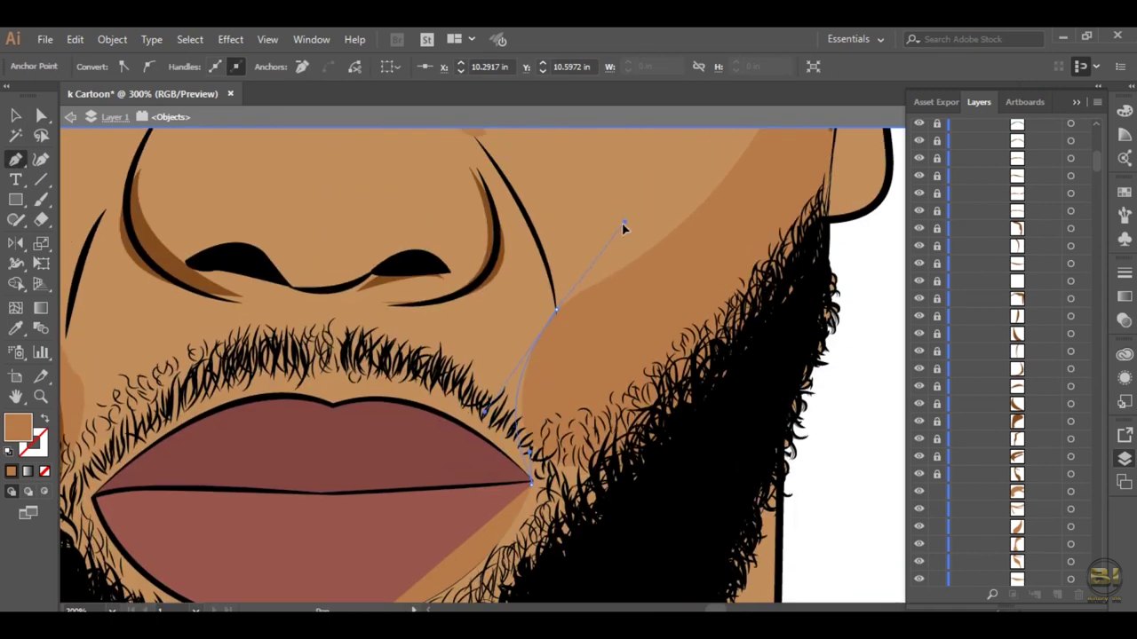
scroll(621, 228, "down", 3)
Step: Draw curved shading below the lower lip and along the beard's left side
left_click_drag(563, 551, 595, 468)
scroll(595, 468, "left", 3)
left_click(190, 470)
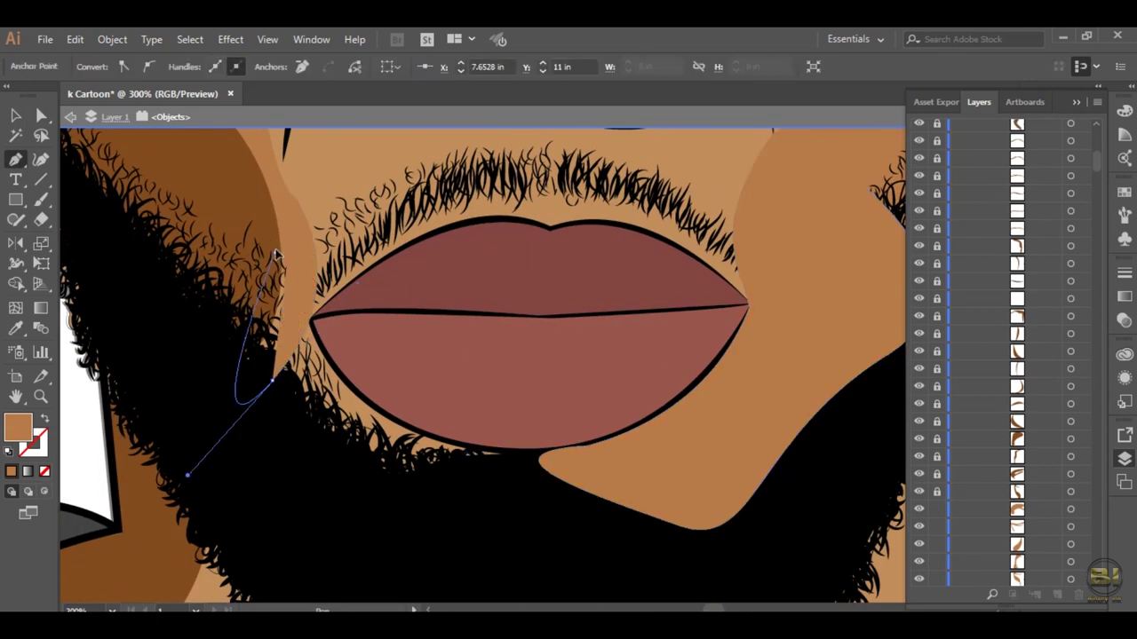
scroll(190, 470, "down", 5)
left_click_drag(283, 438, 197, 600)
scroll(197, 600, "down", 3)
scroll(267, 533, "right", 1)
left_click_drag(378, 494, 476, 559)
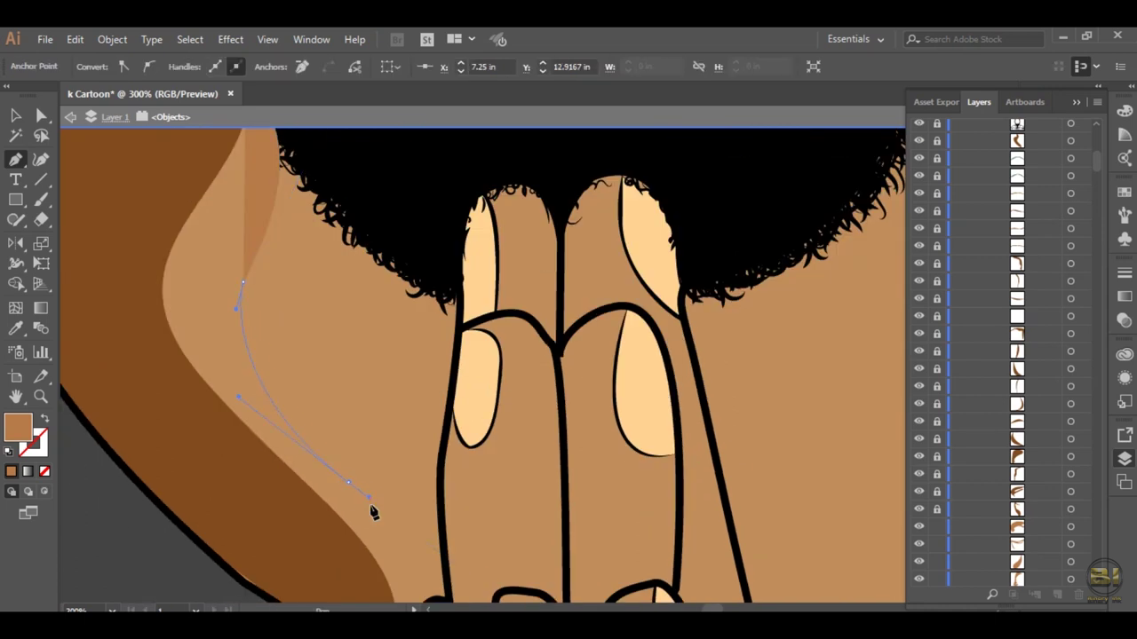
Step: Extend the neck shading path with another curved point
scroll(373, 513, "down", 2)
scroll(409, 432, "up", 3)
scroll(409, 432, "left", 3)
left_click_drag(469, 158, 546, 202)
Step: Draw a closed shading shape on the finger knuckle
left_click(791, 262)
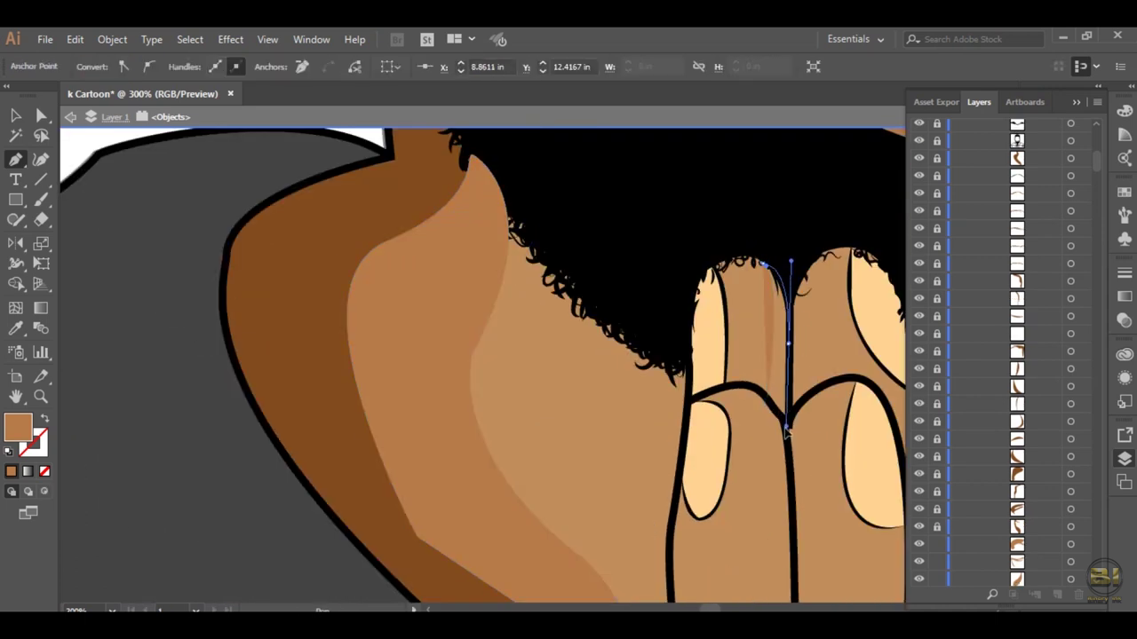
scroll(784, 382, "down", 3)
left_click(697, 196)
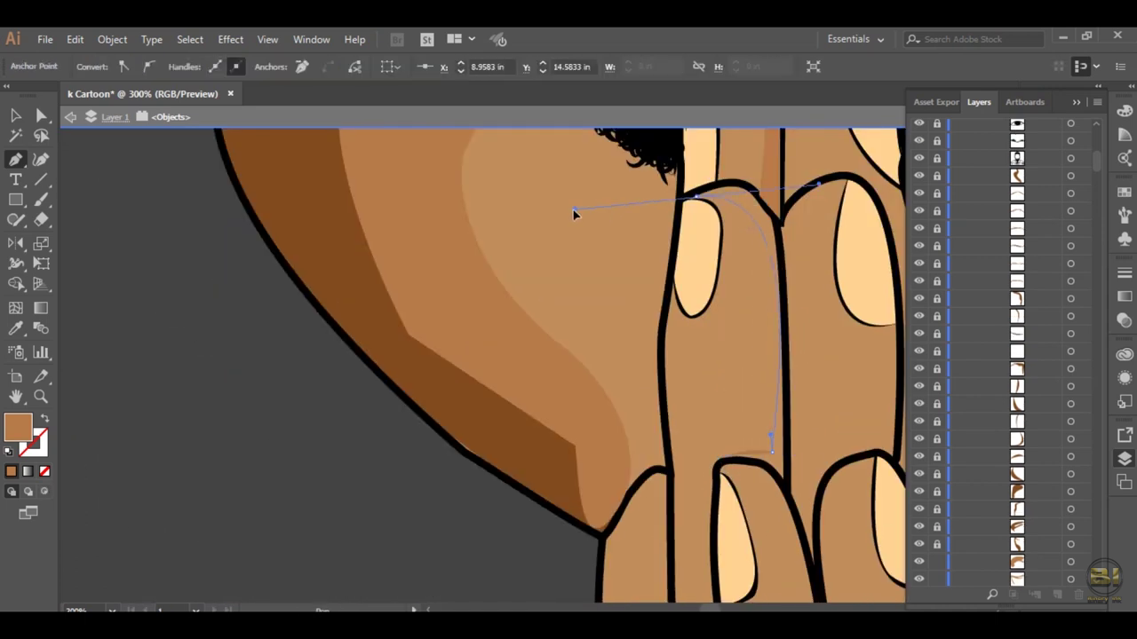
left_click(774, 223)
left_click(781, 453)
Step: Draw a second closed shading shape lower on the finger
left_click(697, 196)
left_click(790, 507)
left_click_drag(720, 464, 704, 491)
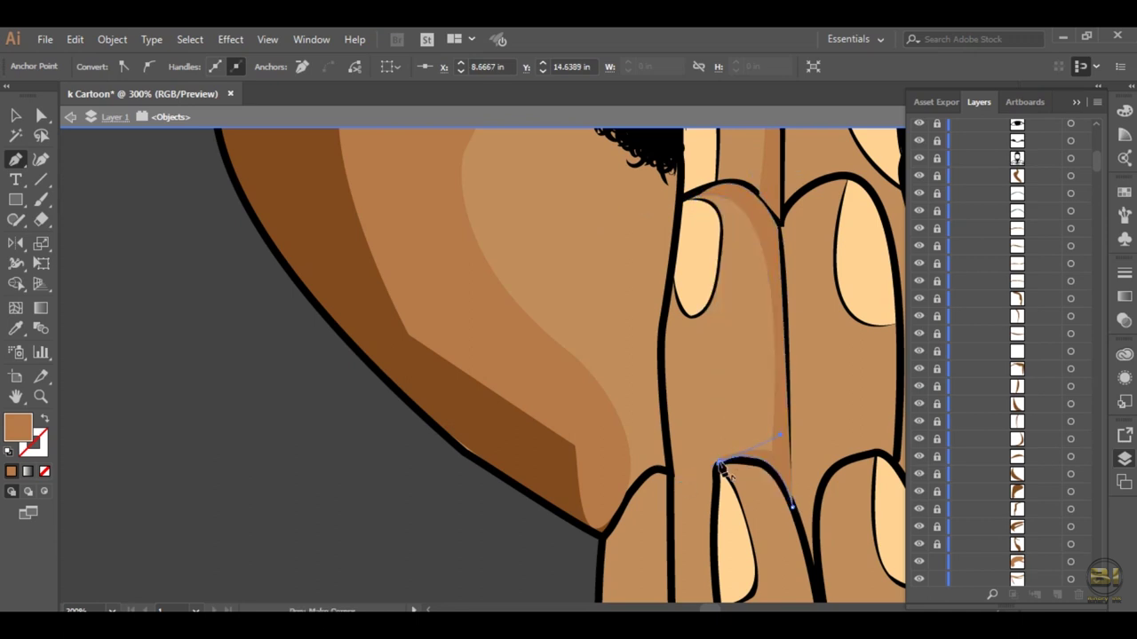
scroll(672, 325, "down", 3)
left_click(666, 317)
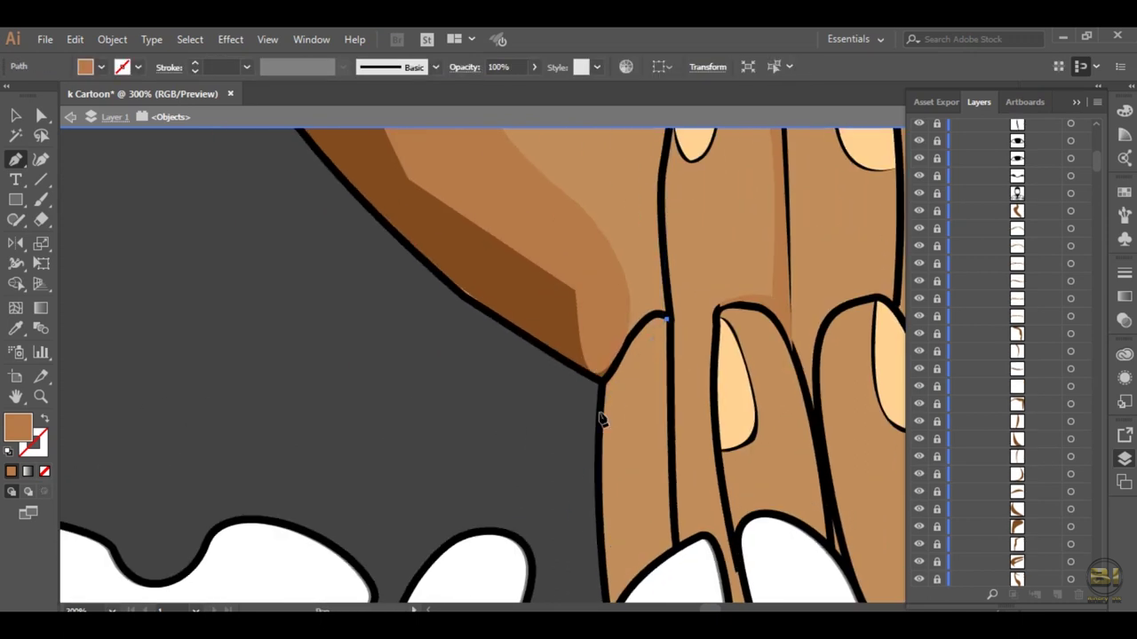
mouse_move(600, 413)
left_mouse_down()
mouse_move(645, 437)
mouse_move(679, 430)
left_mouse_up()
left_click(666, 318)
scroll(648, 373, "down", 2)
Step: Shade the middle finger's right edge with a closed curved strip
left_click(609, 515)
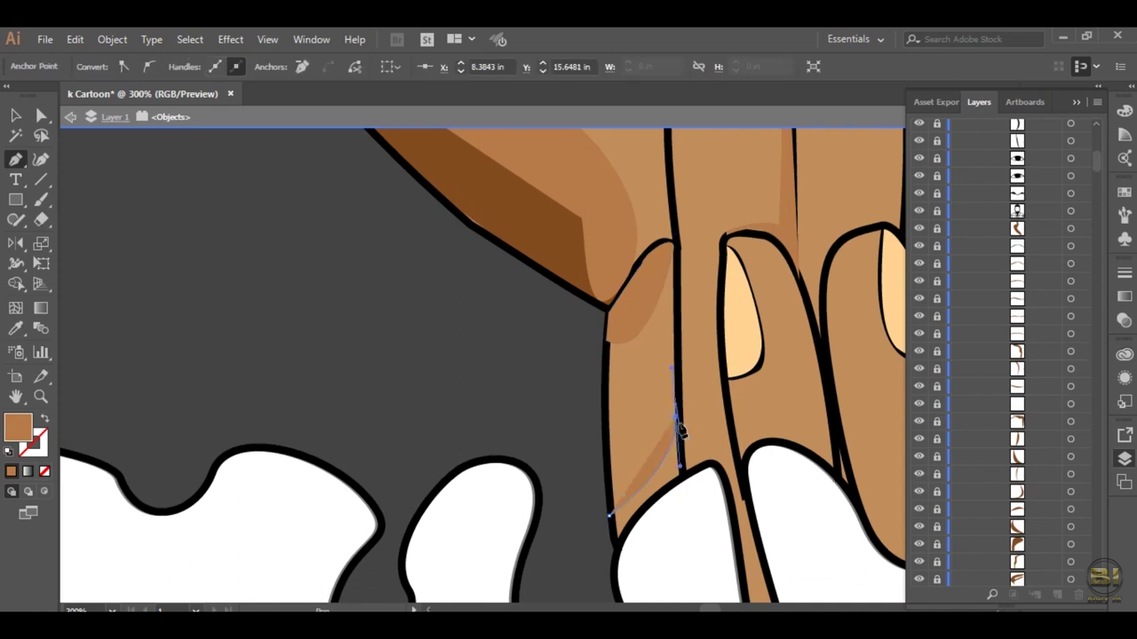
scroll(689, 469, "up", 2)
scroll(698, 535, "right", 2)
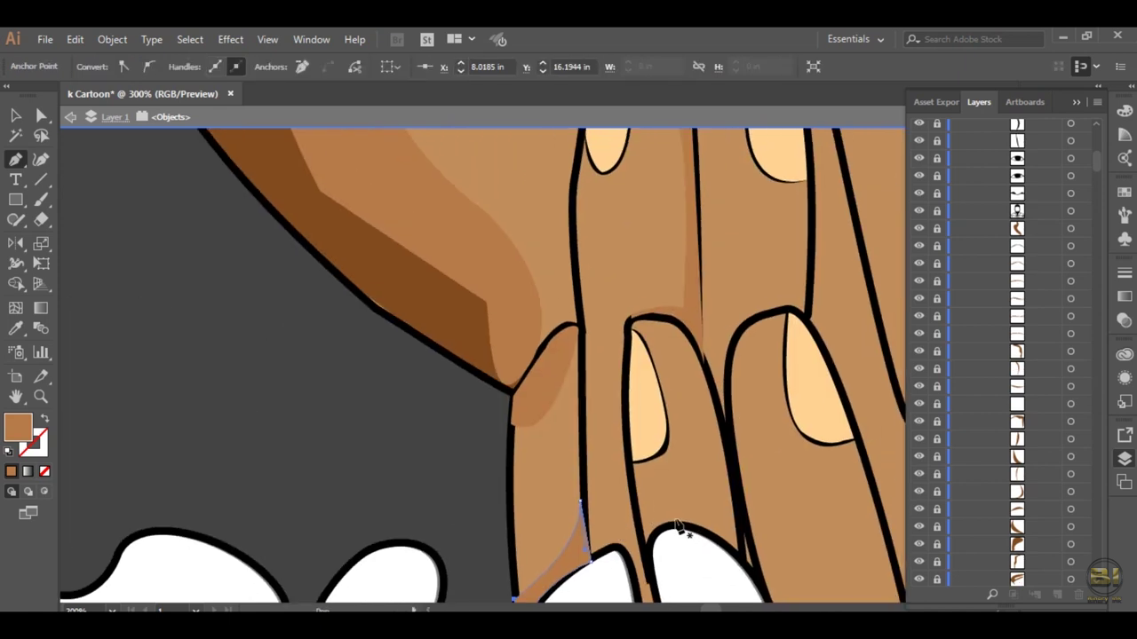
left_click(681, 529, "ctrl")
left_click(700, 373)
left_click_drag(741, 573, 736, 545)
left_click(657, 494)
Step: Shade the ring finger's left edge with a closed curved strip
scroll(674, 462, "down", 2)
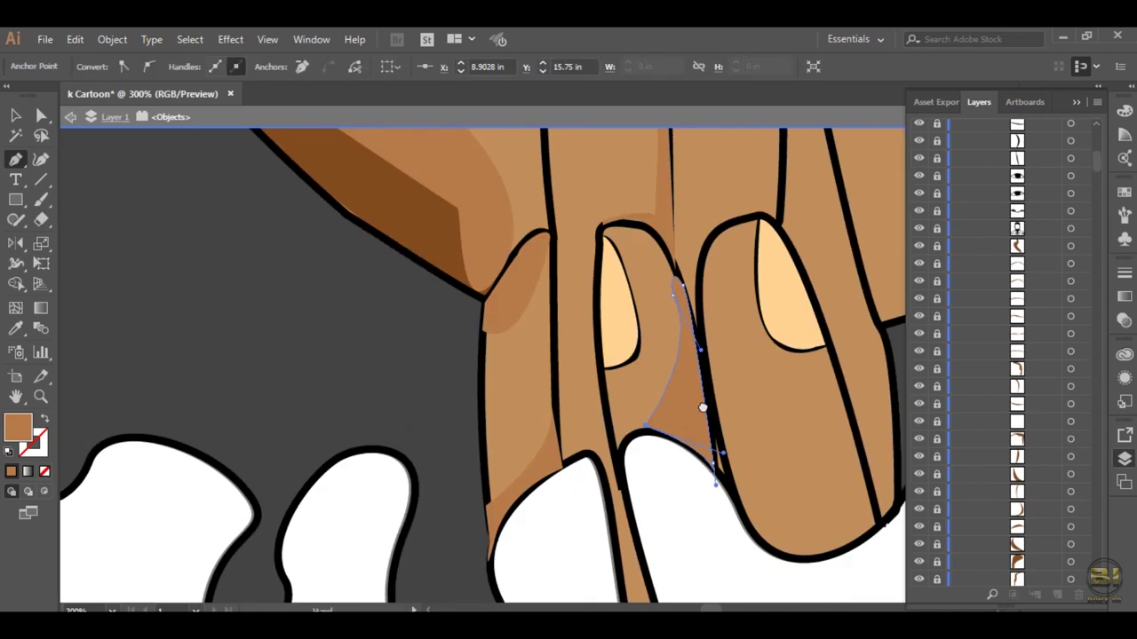
left_click(701, 407, "ctrl")
left_click(719, 298)
left_click(709, 355)
left_click(702, 413)
left_click_drag(774, 508, 799, 504)
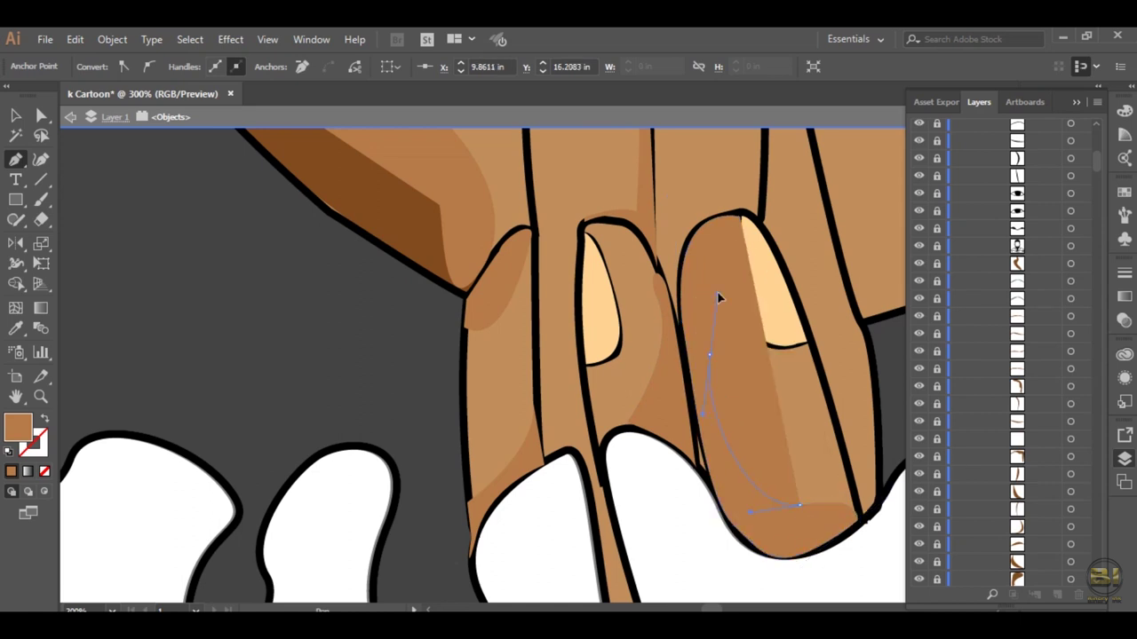
left_click(719, 298)
Step: Add shading along the seam between the fingertips, then deselect and fit the artboard
key("ctrl+0")
scroll(521, 508, "up", 3)
left_click(515, 213)
left_click(486, 263)
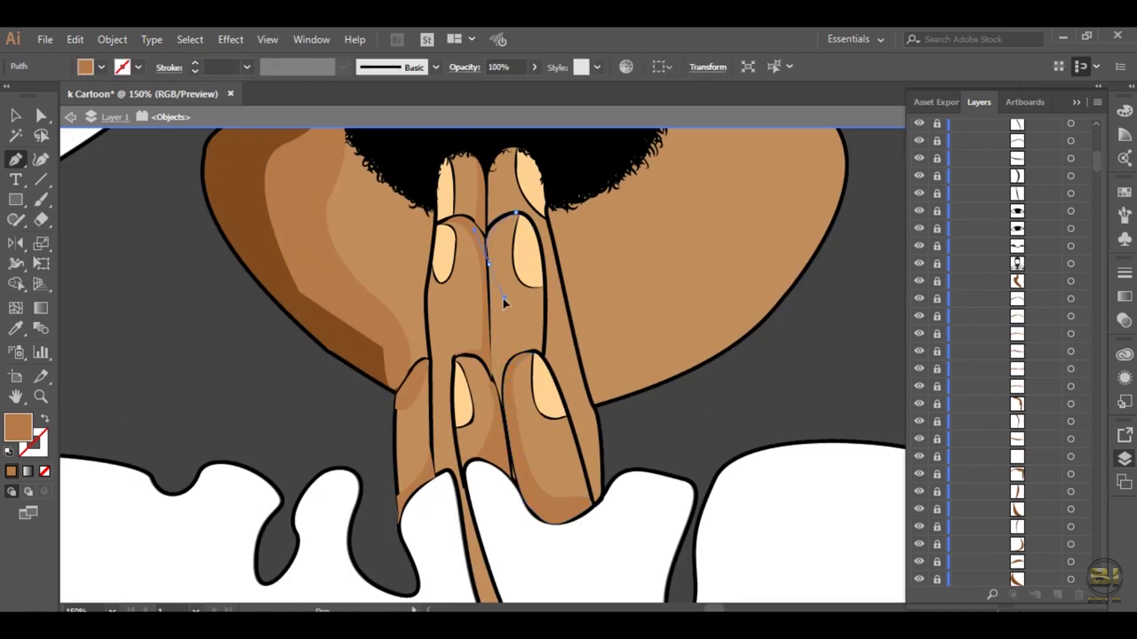
left_click(493, 393)
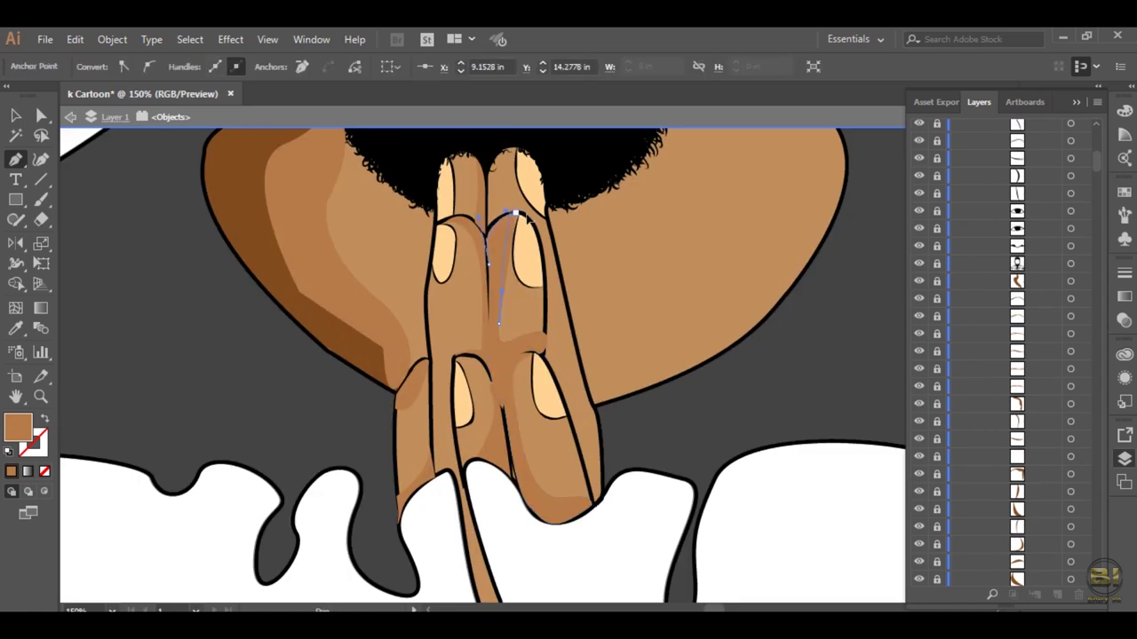
key("ctrl+0")
key("ctrl+shift+a")
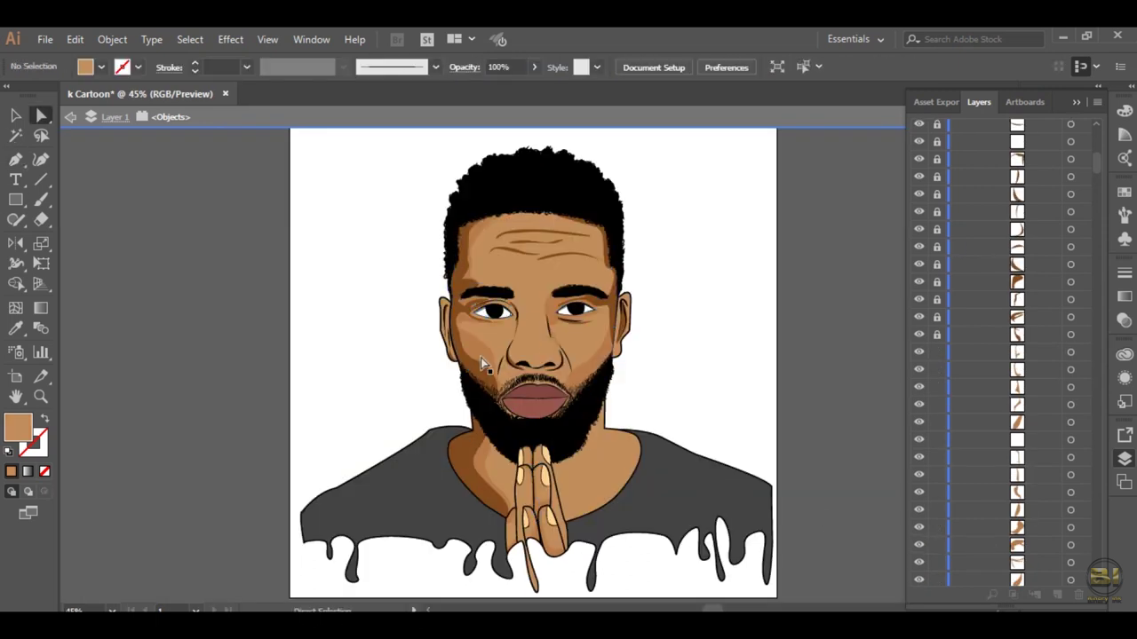
scroll(481, 357, "up", 5)
left_click(344, 368)
scroll(413, 283, "down", 5)
Step: Draw curved shading shapes at the left and right lip corners
key("p")
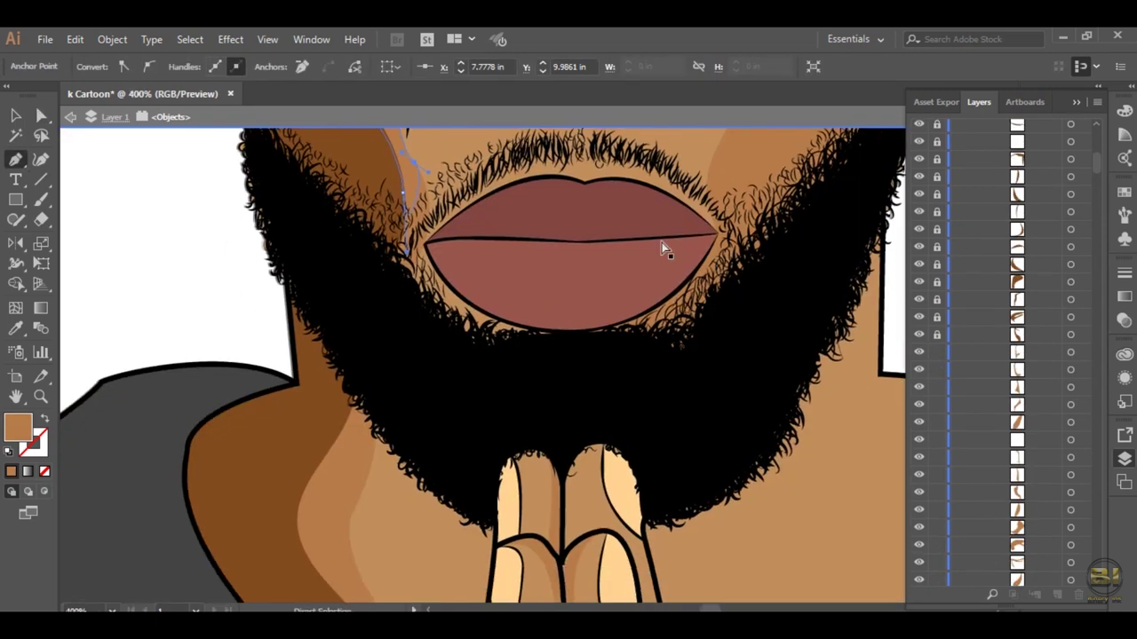
scroll(414, 189, "up", 3)
left_click(540, 289)
left_click_drag(542, 428, 604, 446)
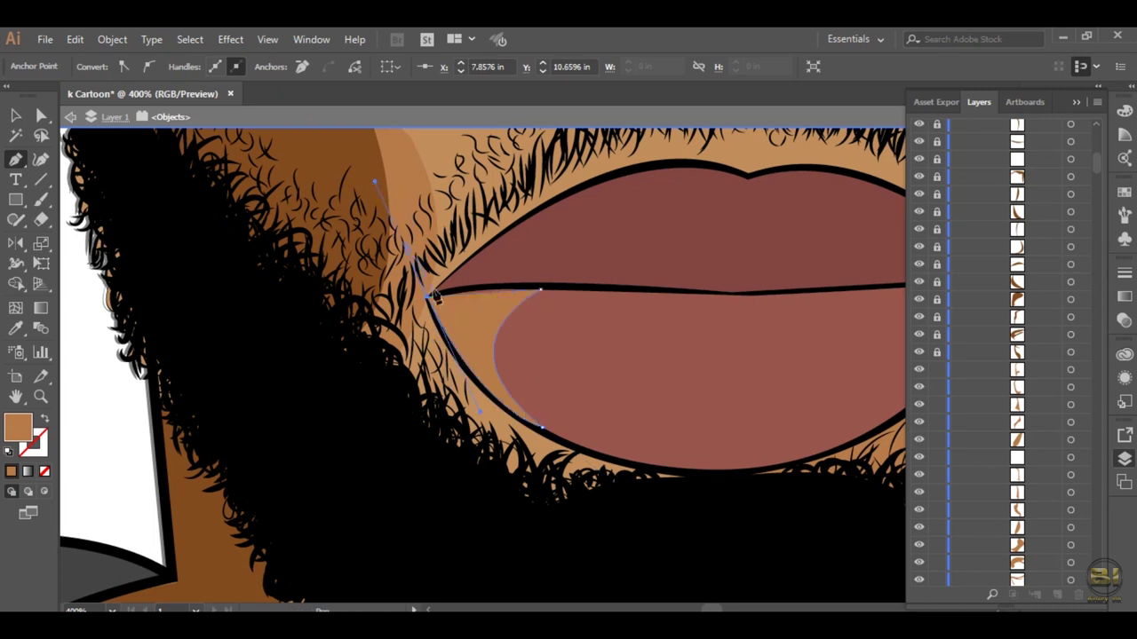
left_click_drag(772, 353, 426, 367)
left_click(557, 304)
left_click(666, 293)
left_click_drag(551, 427, 504, 431)
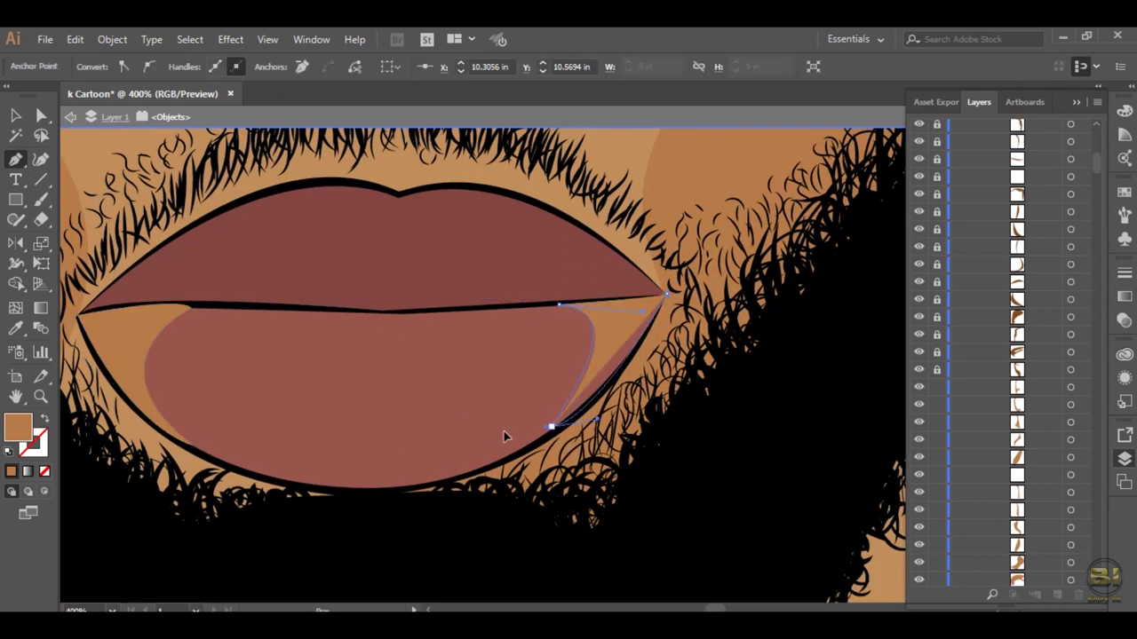
Step: Draw shading shapes along the lip crease, from the upper lip to the left corner
left_click(158, 250)
left_click_drag(178, 284, 245, 287)
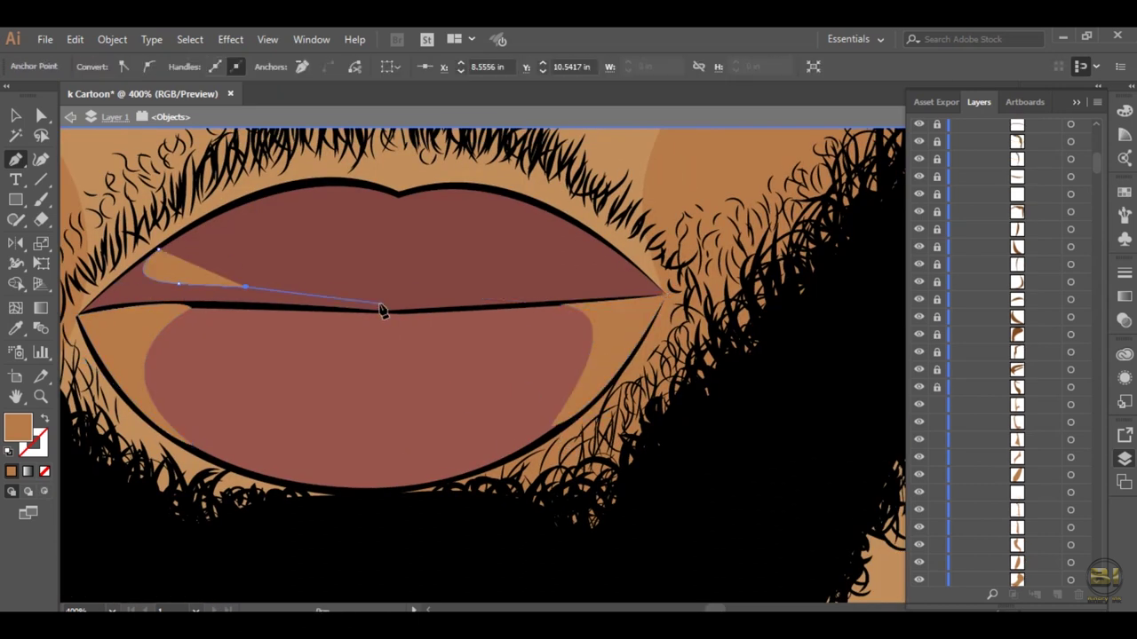
left_click(649, 299)
left_click(292, 304)
left_click_drag(320, 314, 271, 336)
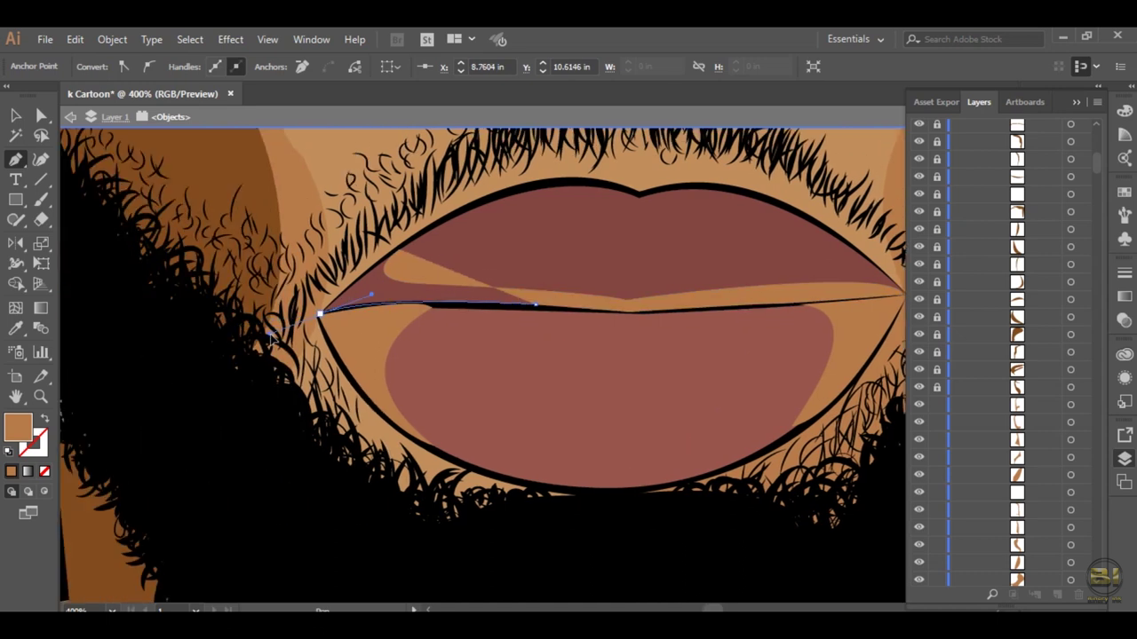
left_click(397, 249)
left_click(420, 284)
Step: Fill the crease shading with a darker red than the lips
left_click(486, 287)
left_click(969, 353)
double_click(18, 429)
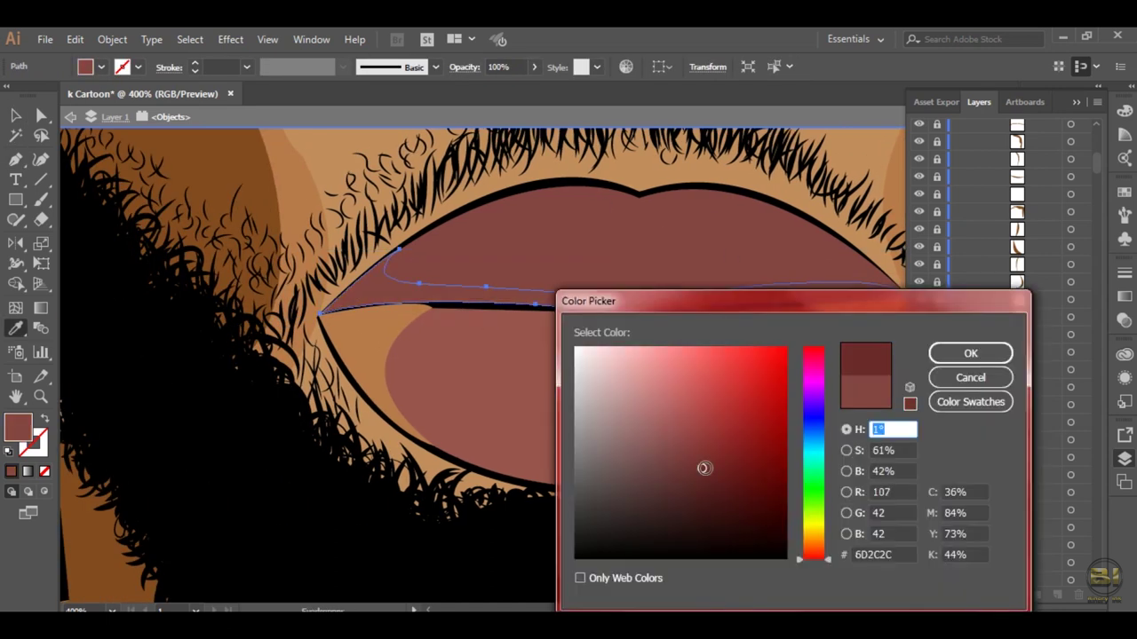
left_click(993, 355)
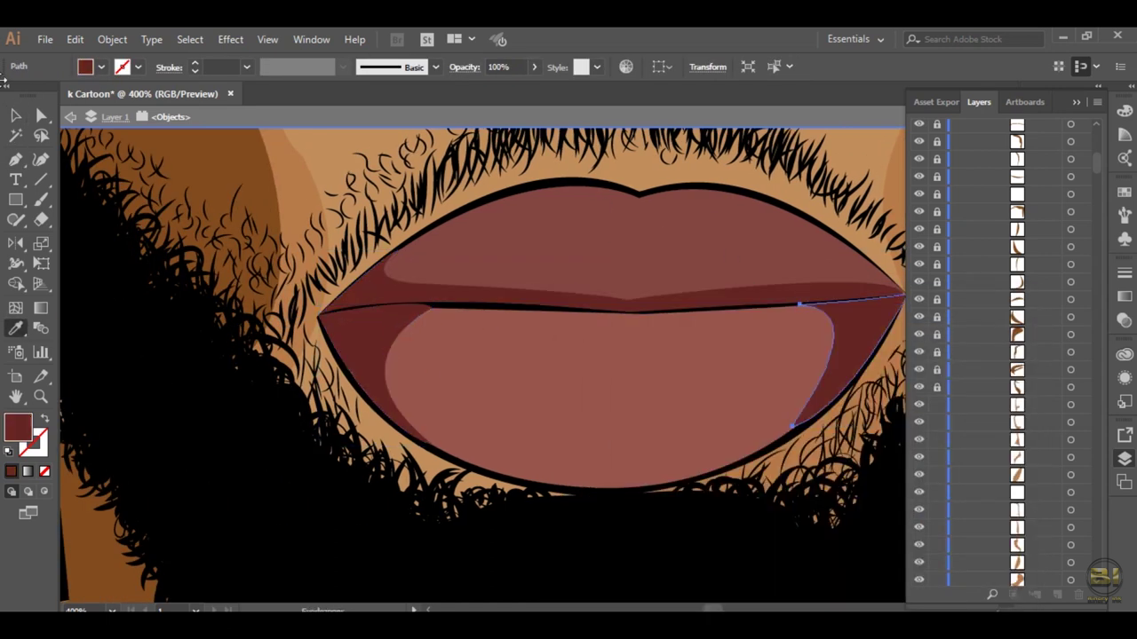
Step: Begin a small highlight shape on the lower lip
key("ctrl+0")
scroll(571, 397, "up", 5)
key("p")
left_click_drag(555, 448, 611, 451)
Step: Close the lower-lip teardrop highlight and fill it pale pink
left_click(552, 409)
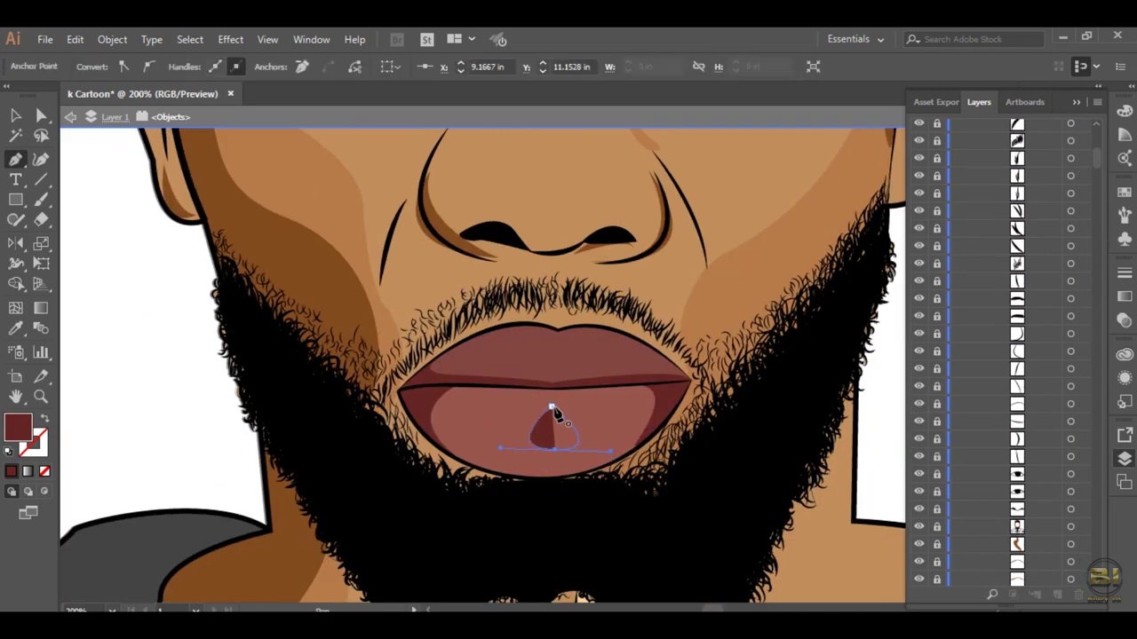
double_click(18, 428)
left_click(630, 426)
left_click(951, 352)
Step: Draw a highlight running up the nose bridge and fill it light peach
scroll(569, 355, "up", 3)
left_click(543, 373)
left_click_drag(593, 366, 608, 306)
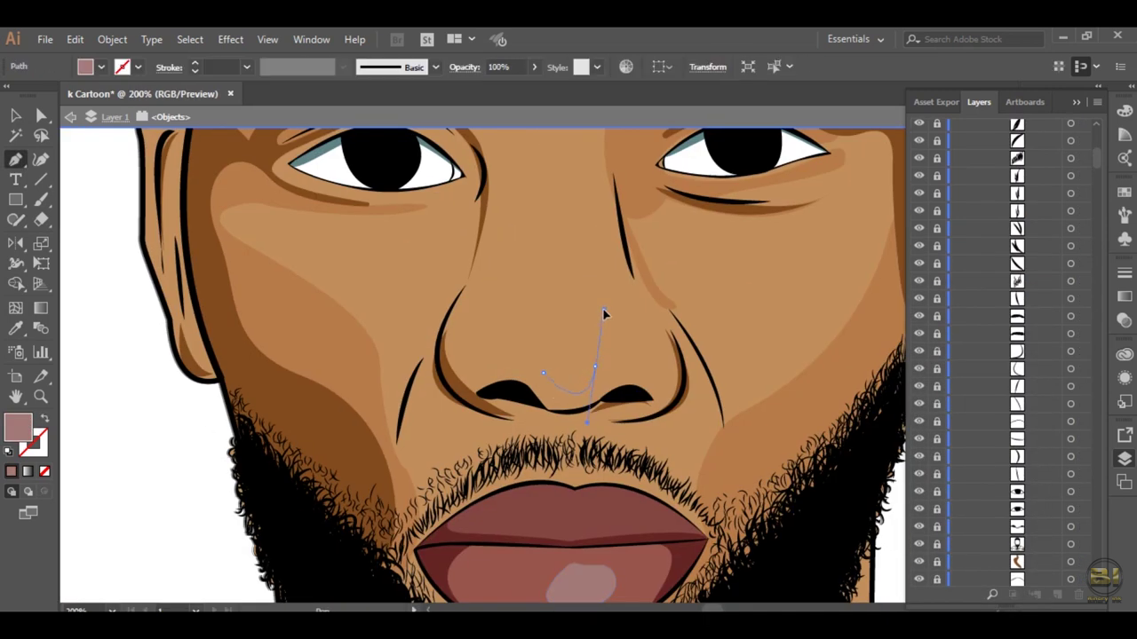
left_click_drag(561, 222, 541, 203)
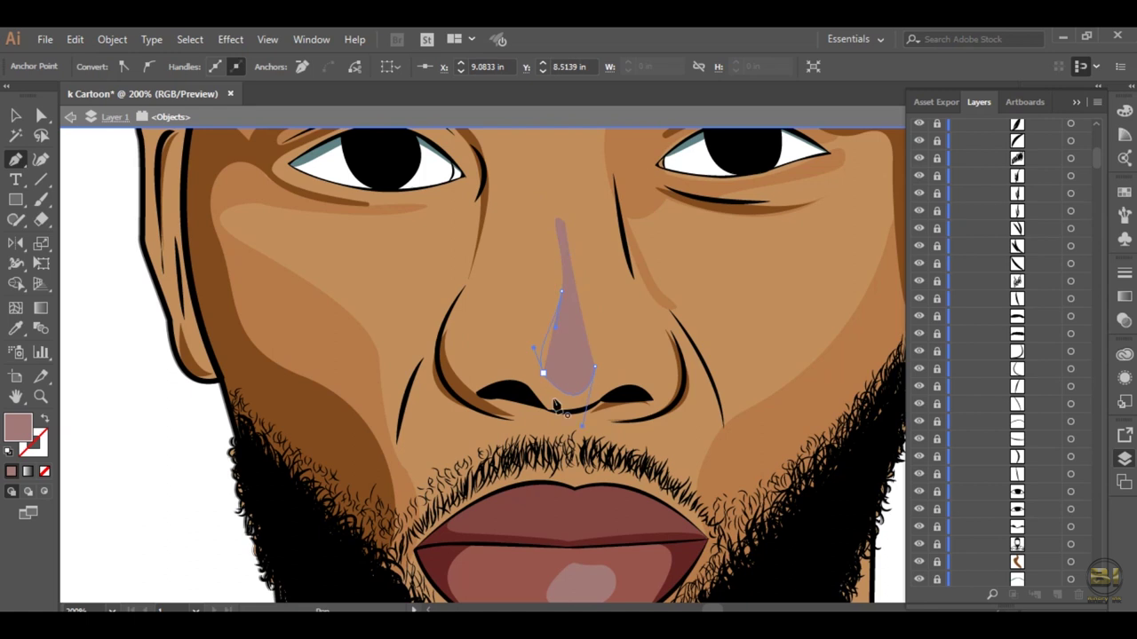
key("i")
left_click(310, 264)
double_click(18, 429)
left_click(657, 381)
left_click(971, 350)
Step: Draw a curved cheek highlight under the right eye
key("v")
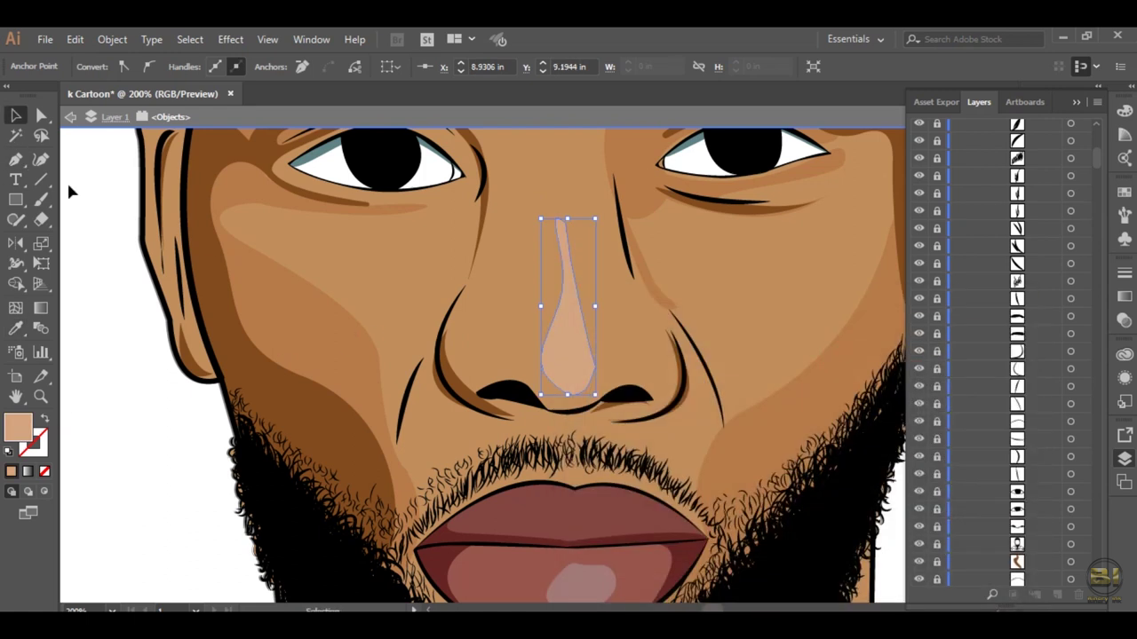
scroll(755, 293, "up", 1)
left_click(707, 320)
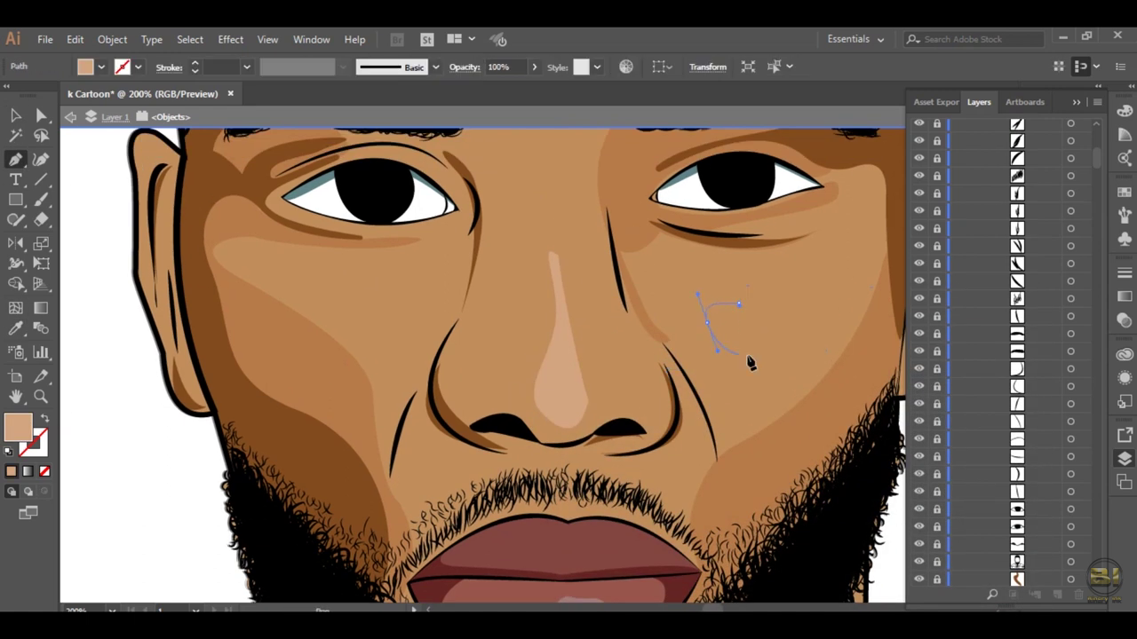
left_click_drag(801, 338, 822, 286)
scroll(675, 290, "up", 4)
Step: Draw two light wrinkle highlight paths across the forehead
left_click(548, 306)
left_click_drag(689, 321, 746, 309)
left_click(802, 300)
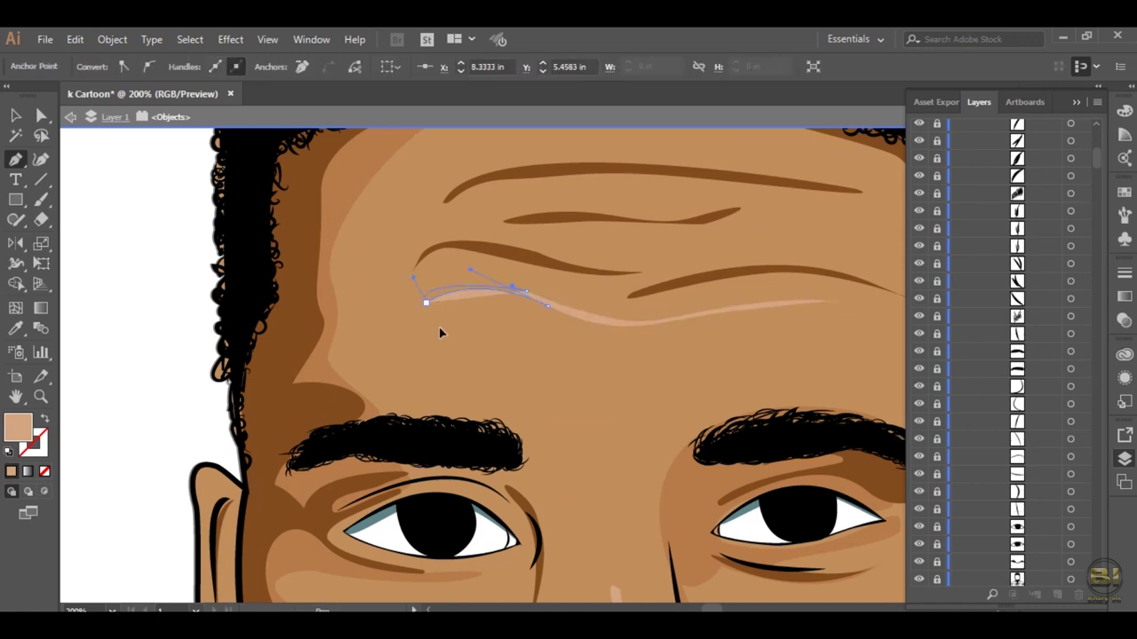
scroll(439, 328, "up", 2)
scroll(438, 328, "right", 2)
key("Escape")
left_click(582, 305)
left_click_drag(777, 305, 697, 267)
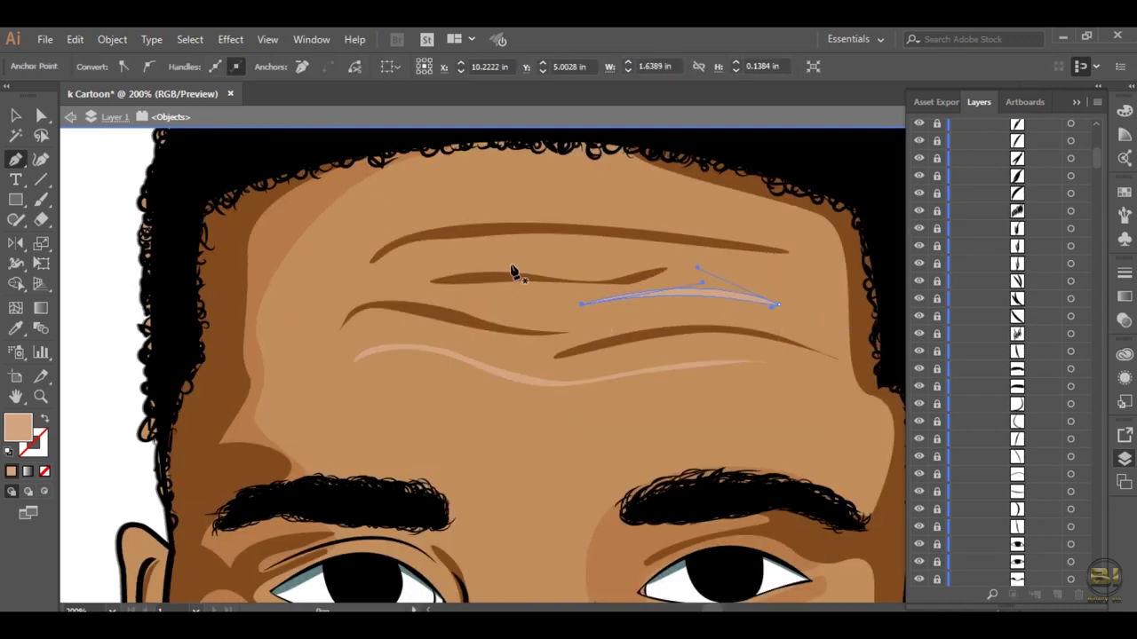
key("Escape")
scroll(583, 356, "down", 1)
Step: Draw a highlight along the right eye's inner corner, then select the cheek highlight
left_click(711, 417)
left_click_drag(654, 429, 673, 468)
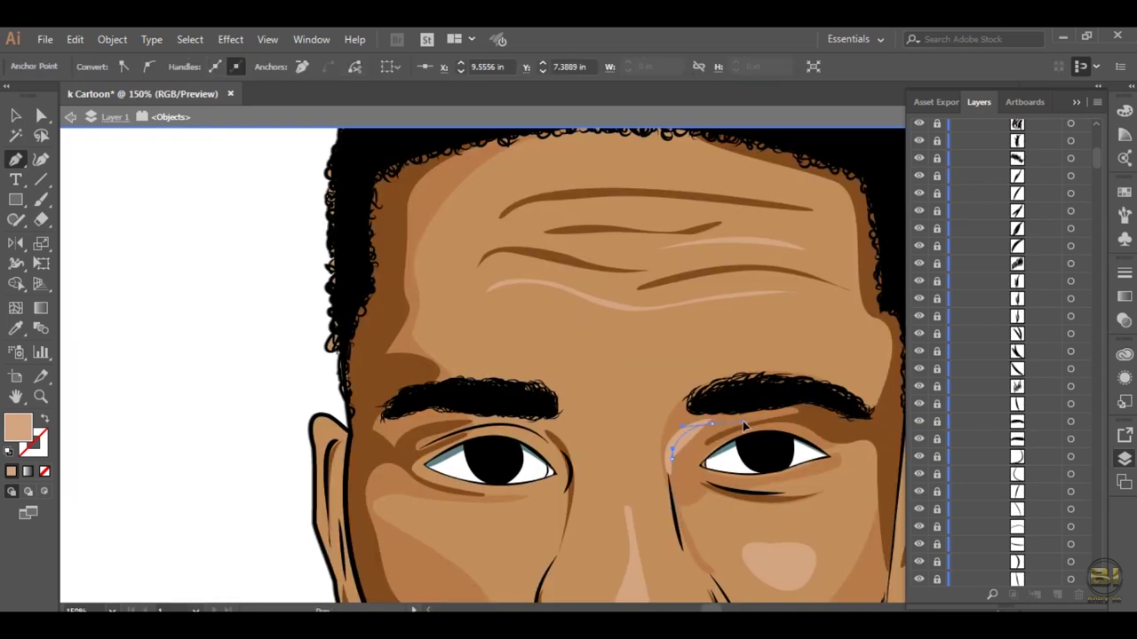
left_click_drag(685, 508, 650, 294)
key("Escape")
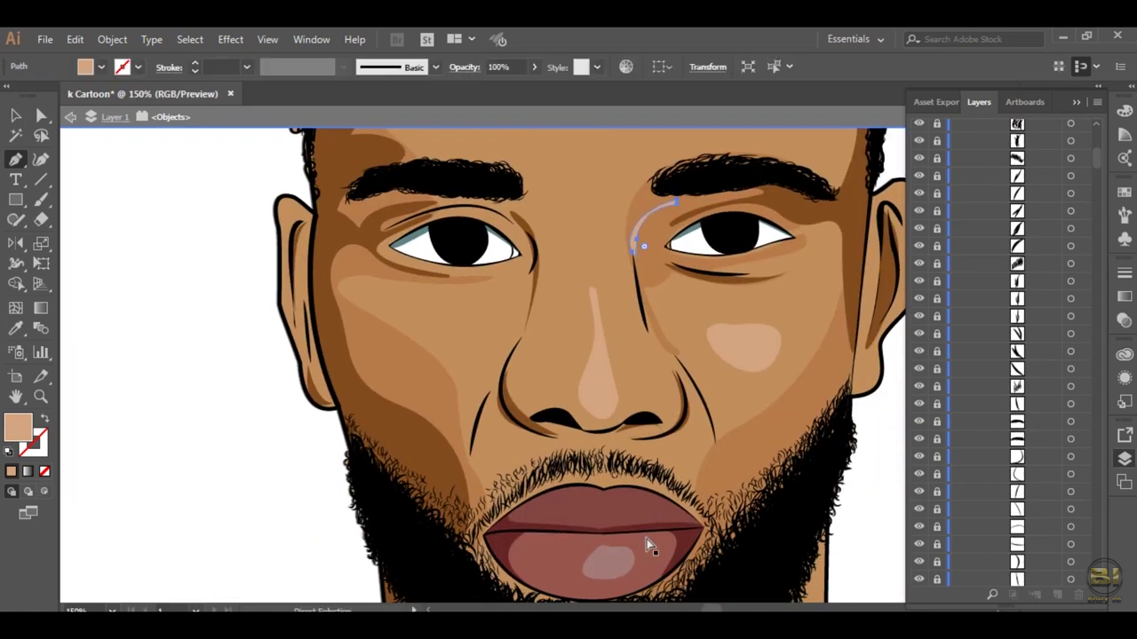
left_click(651, 542)
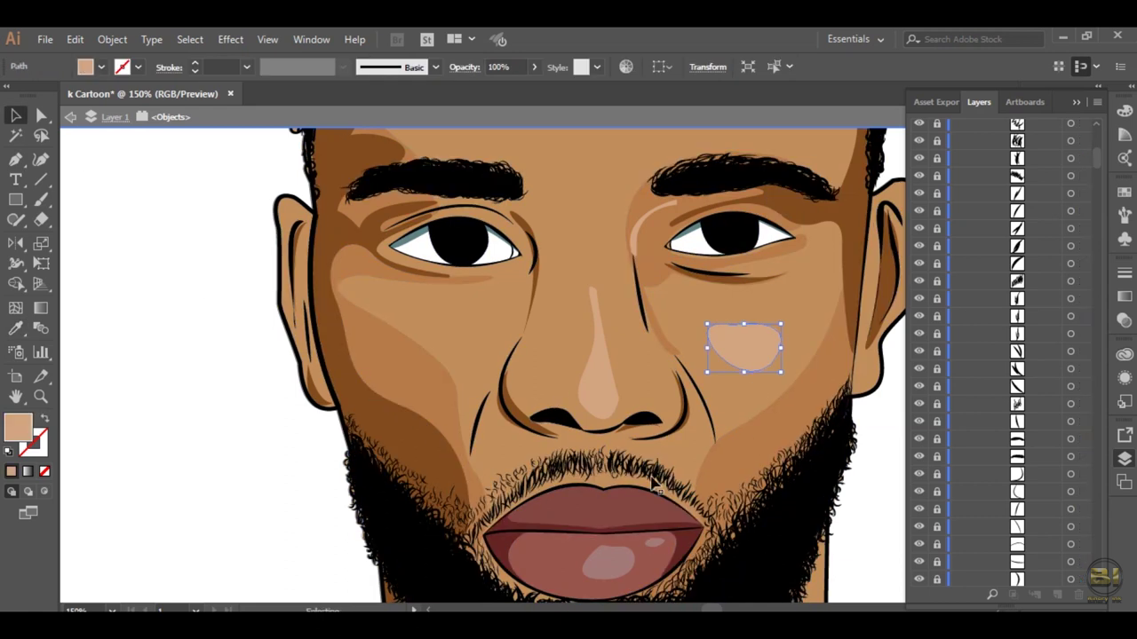
key("a")
left_click(620, 402)
scroll(499, 271, "down", 5)
Step: Draw light cream highlight strokes on the praying hands' fingernails
key("p")
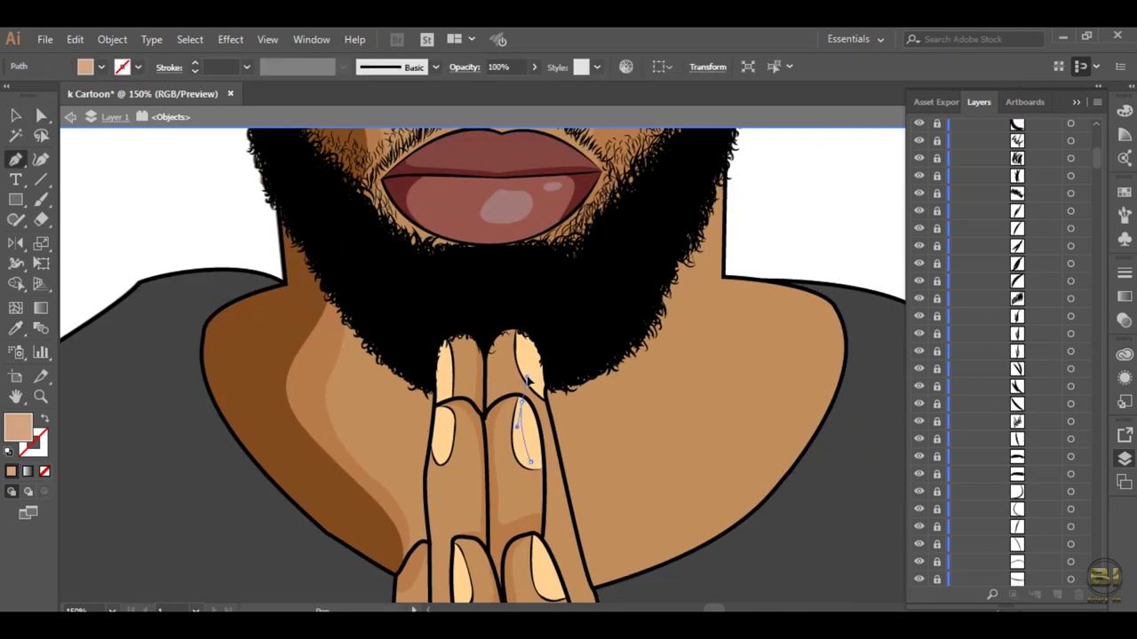
left_click(527, 379)
left_click(530, 463)
double_click(17, 427)
left_click(953, 352)
key("p")
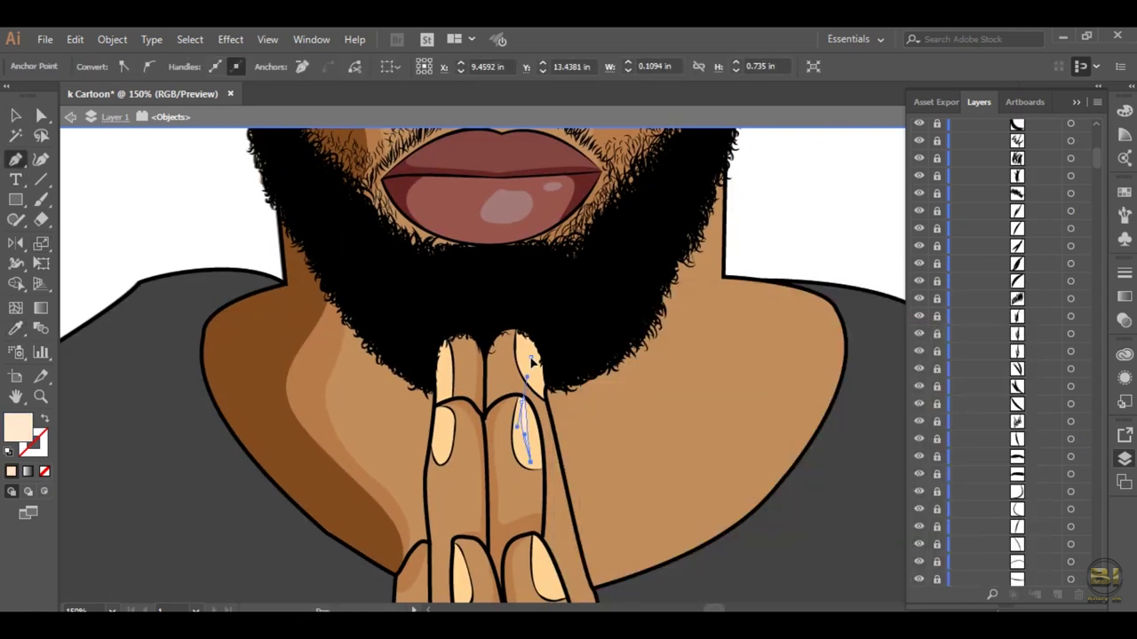
left_click(554, 592)
scroll(568, 519, "down", 4)
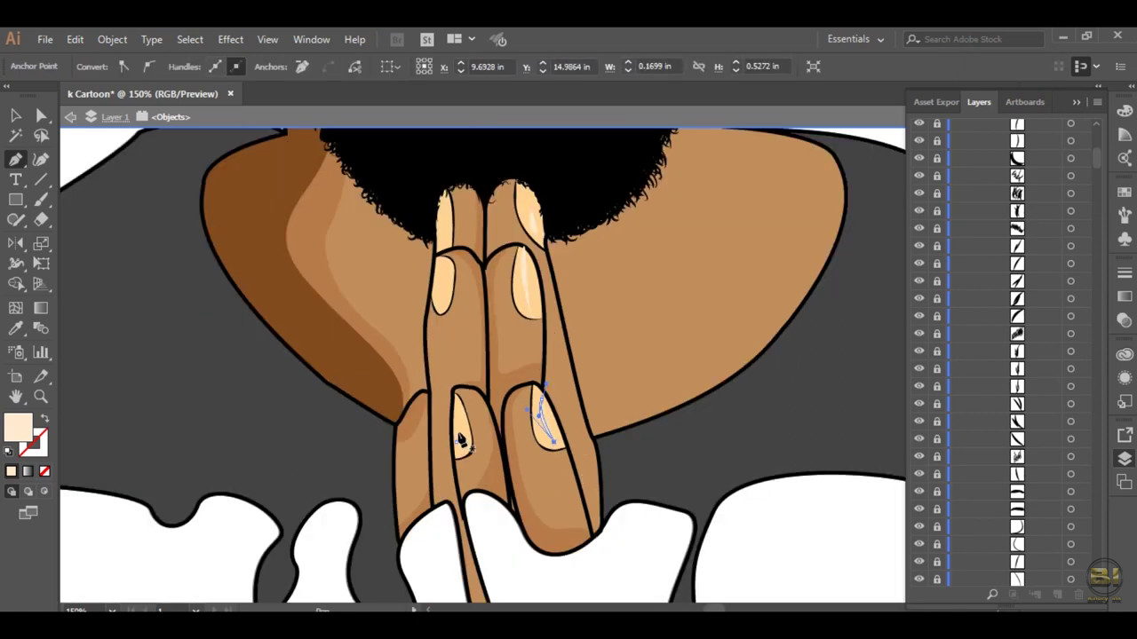
left_click_drag(458, 418, 455, 434)
key("ctrl+0")
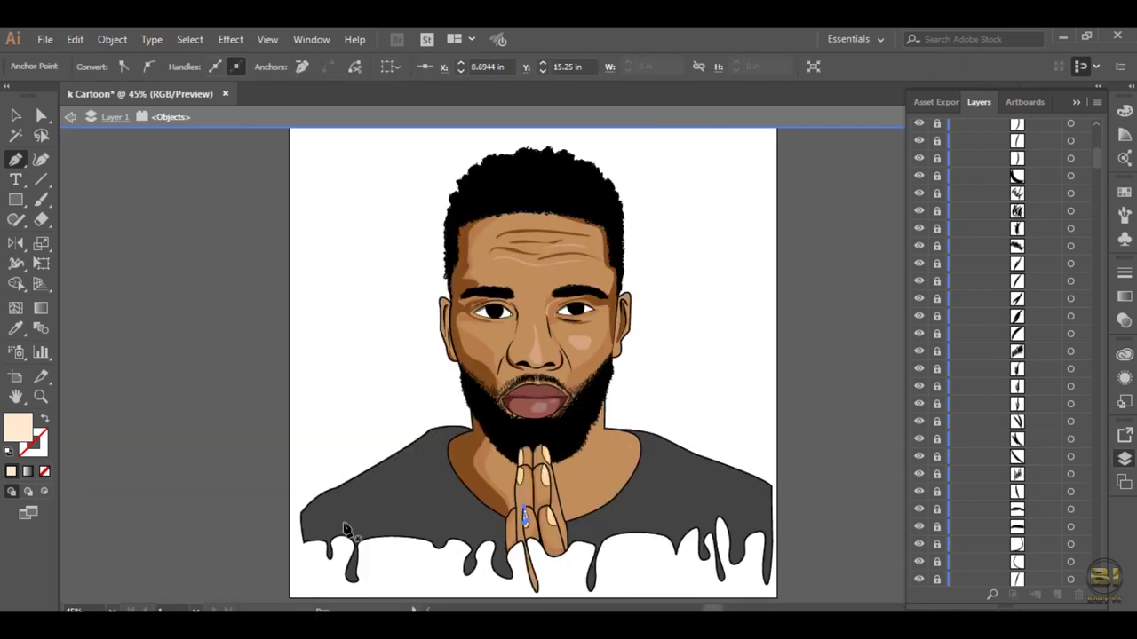
Step: Trace a shadow shape along the left shoulder, down the sleeve and into the first drip
key("ctrl+plus")
key("ctrl+plus")
key("ctrl+plus")
left_click(260, 378)
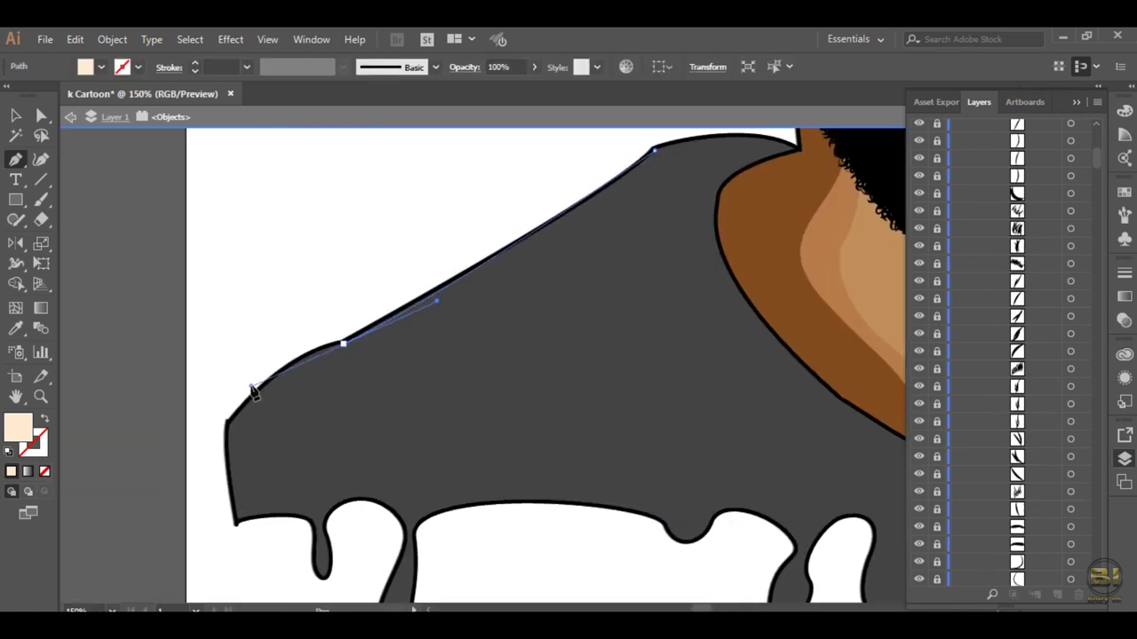
left_click(369, 332)
left_click(228, 422)
left_click(234, 522)
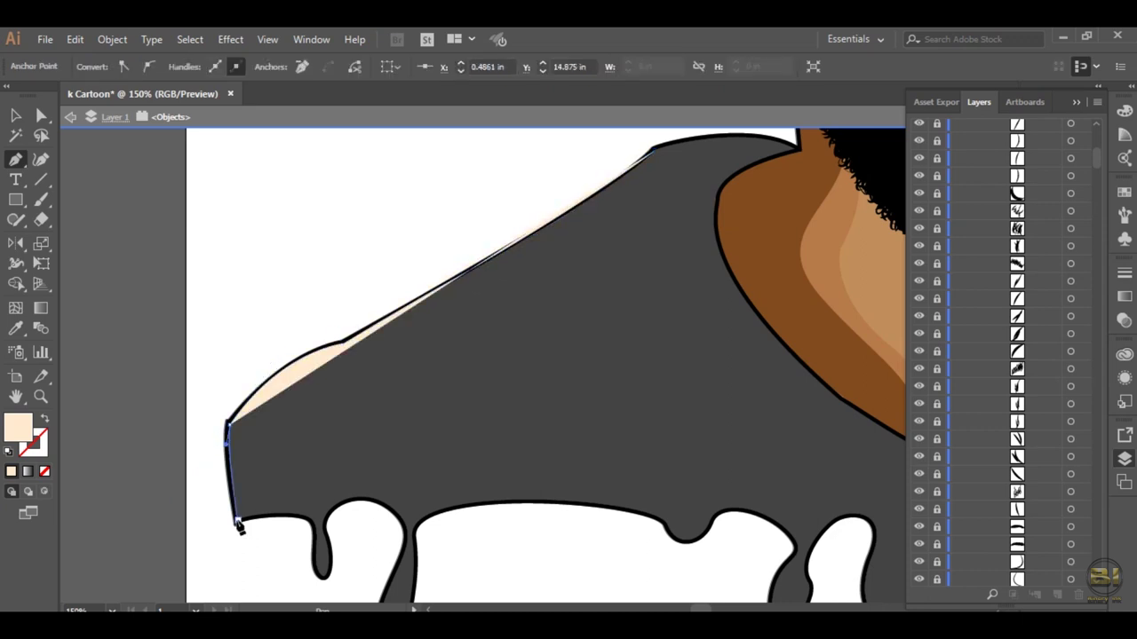
left_click(312, 521)
left_click_drag(323, 572, 342, 506)
left_click_drag(389, 460, 431, 475)
left_click(343, 402)
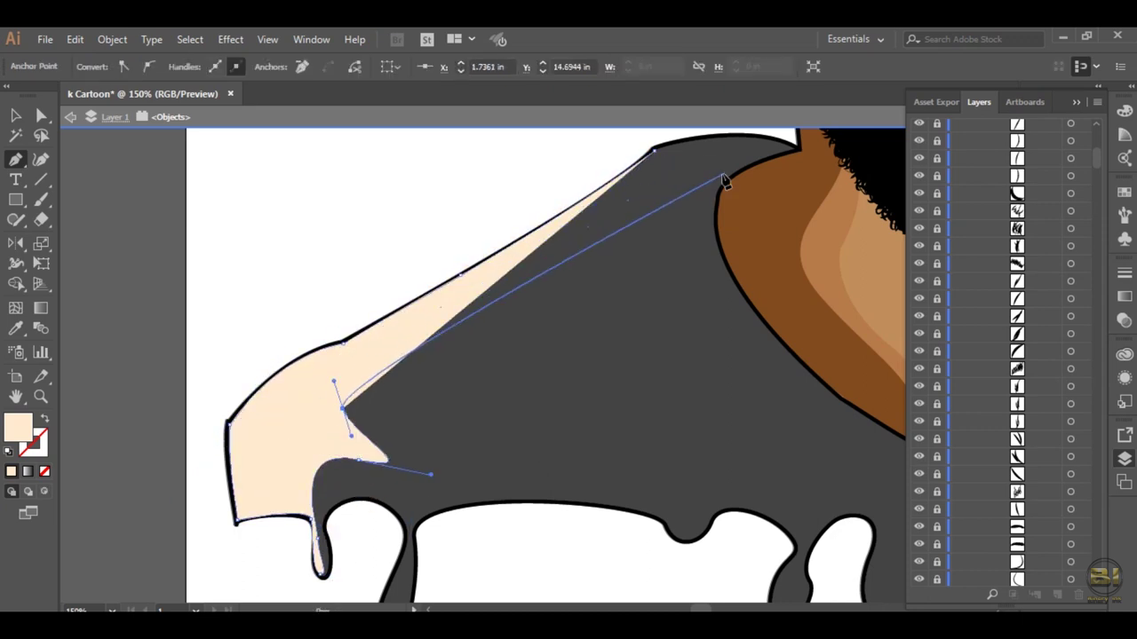
left_click(653, 151)
left_click(799, 151)
Step: Fill the shoulder shadow dark grey and move it in the stacking order
double_click(17, 428)
left_click(951, 352)
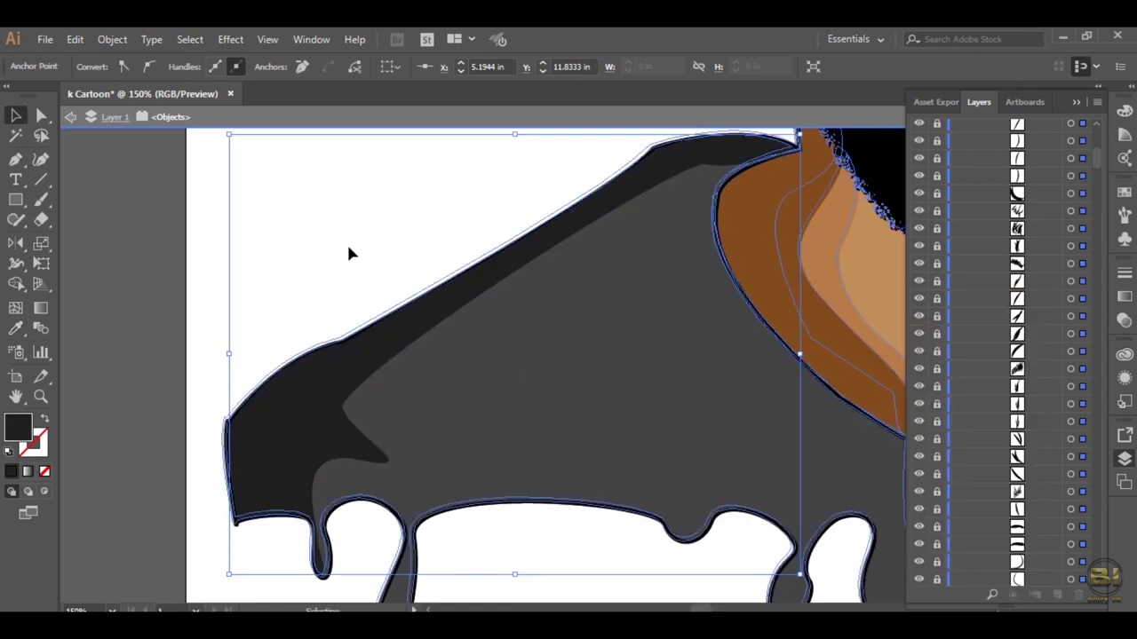
key("v")
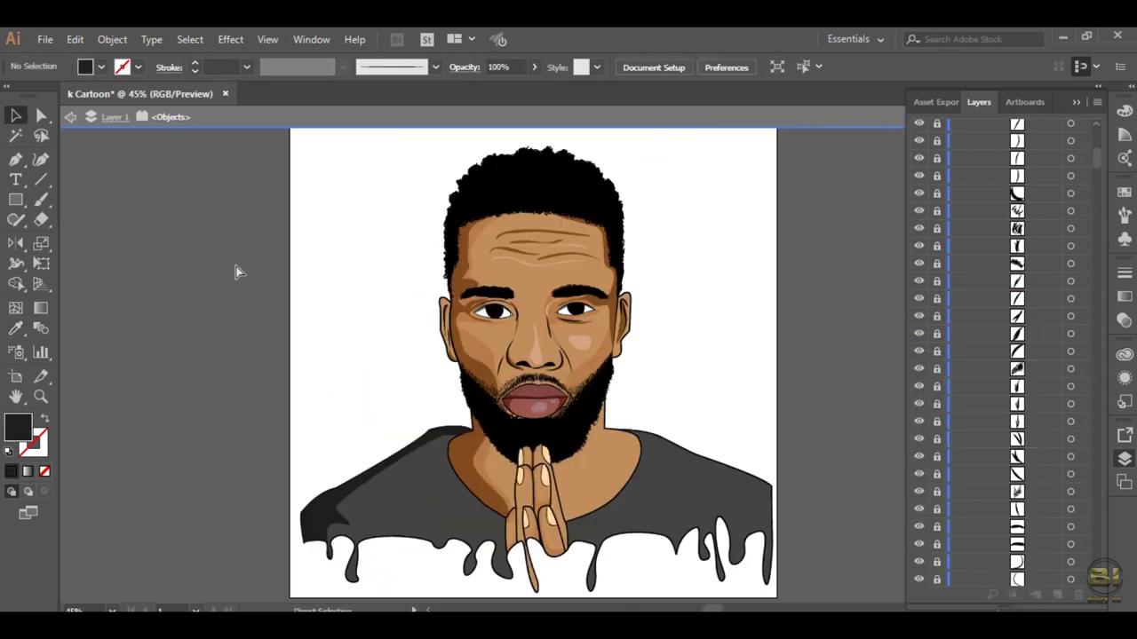
mouse_move(1012, 374)
left_mouse_down()
mouse_move(1018, 579)
mouse_move(1016, 546)
left_mouse_up()
Step: Adjust the handles to refine the notch curve of the shoulder shadow
left_click(358, 559)
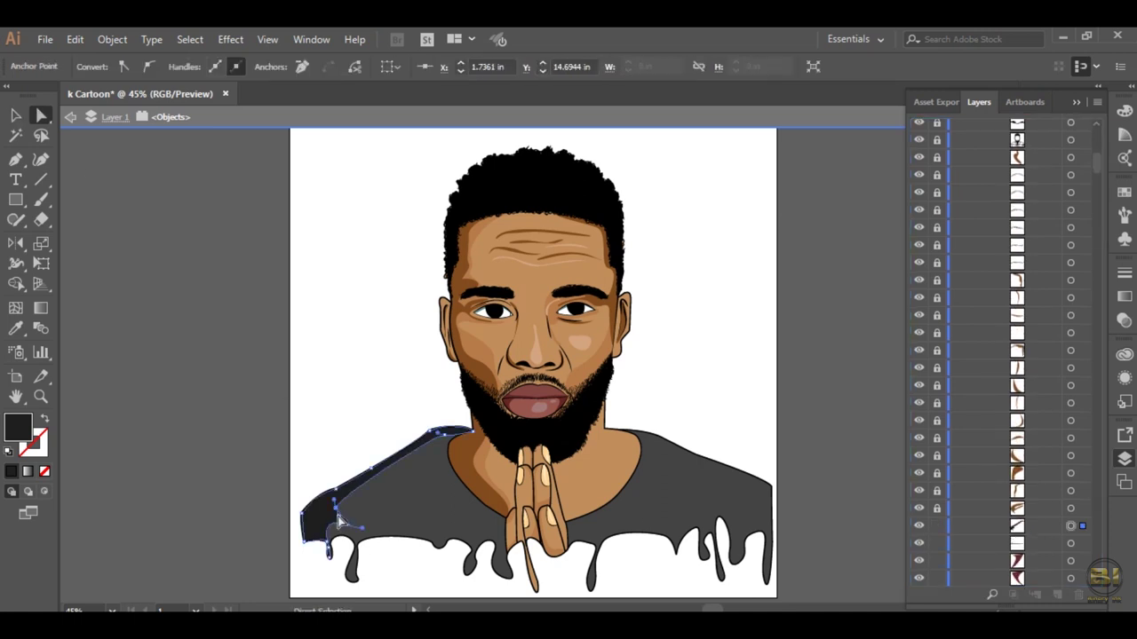
scroll(358, 559, "up", 5)
left_click_drag(531, 355, 532, 364)
left_click_drag(553, 423, 459, 435)
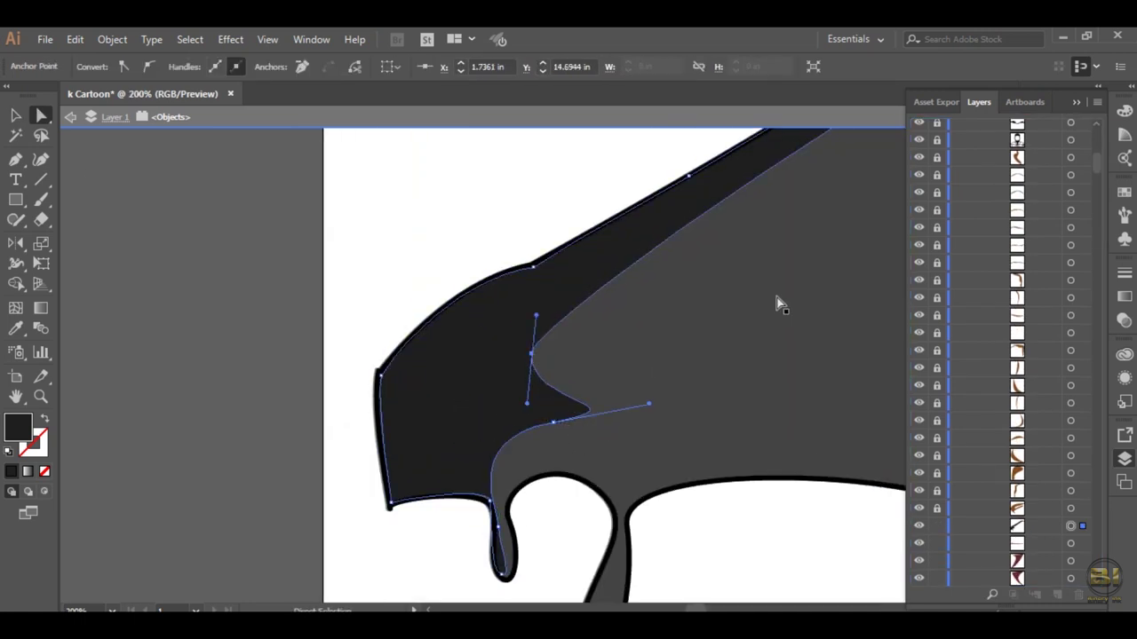
scroll(777, 304, "up", 5)
left_click(651, 386)
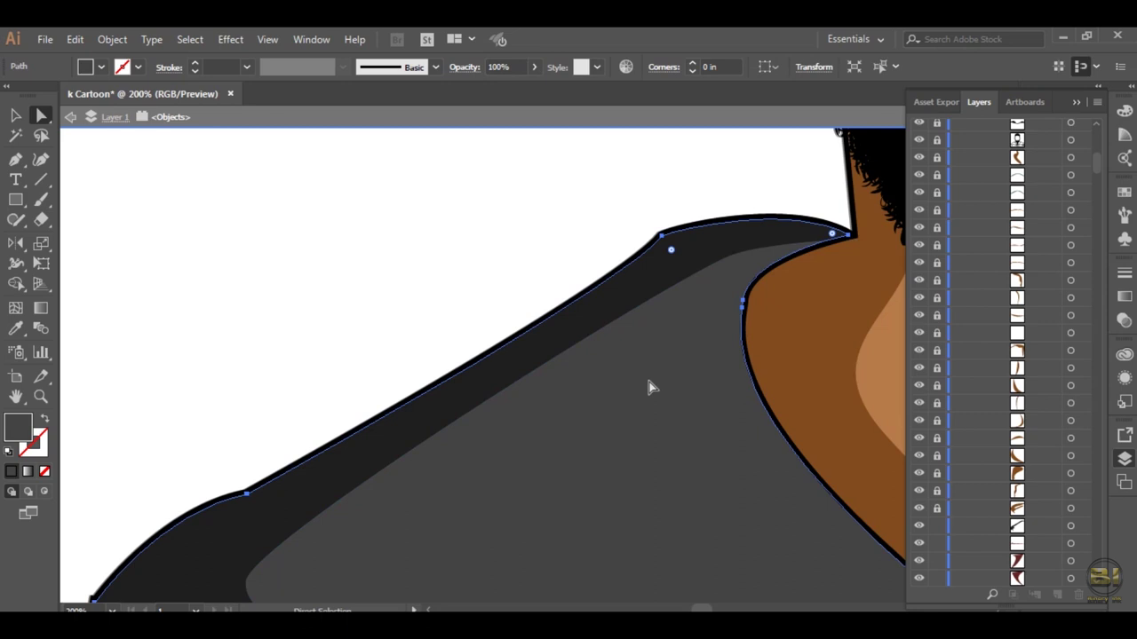
scroll(651, 386, "down", 10)
Step: Draw a dark shading path on one of the shirt drips
key("p")
scroll(391, 406, "up", 3)
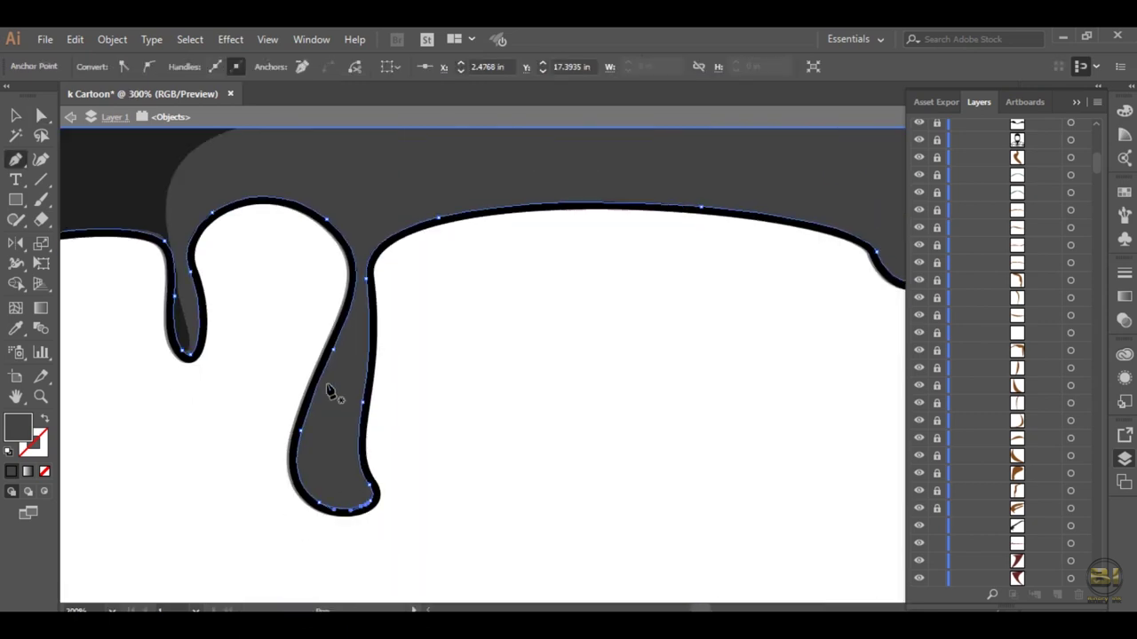
left_click_drag(338, 397, 354, 295)
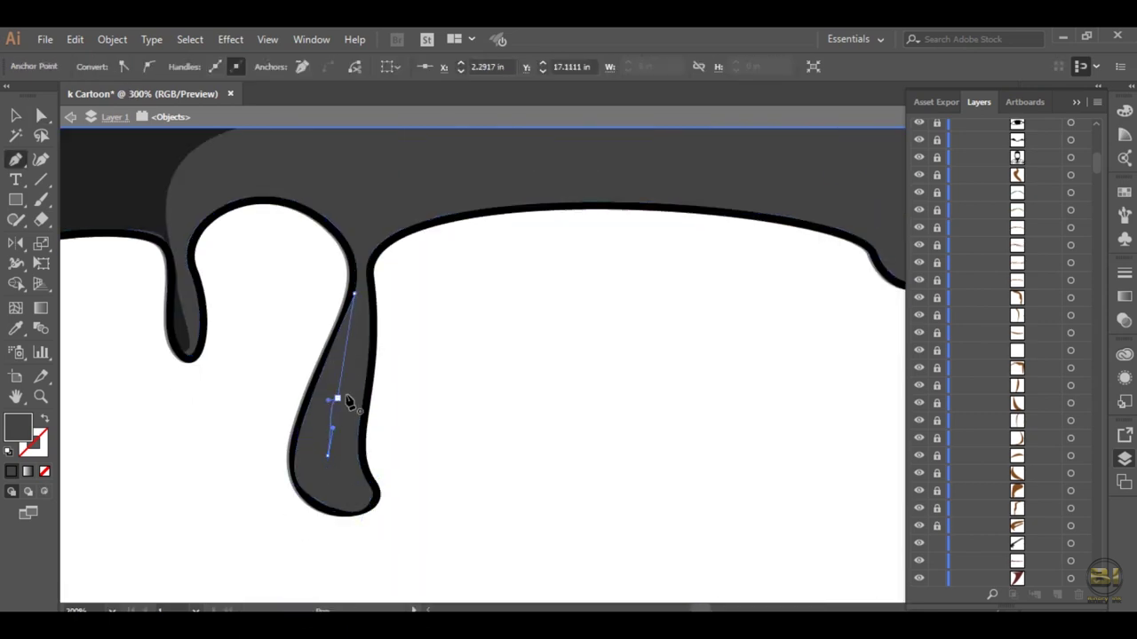
scroll(540, 457, "right", 4)
left_click(540, 456, "ctrl")
key("ctrl+0")
key("ctrl+1")
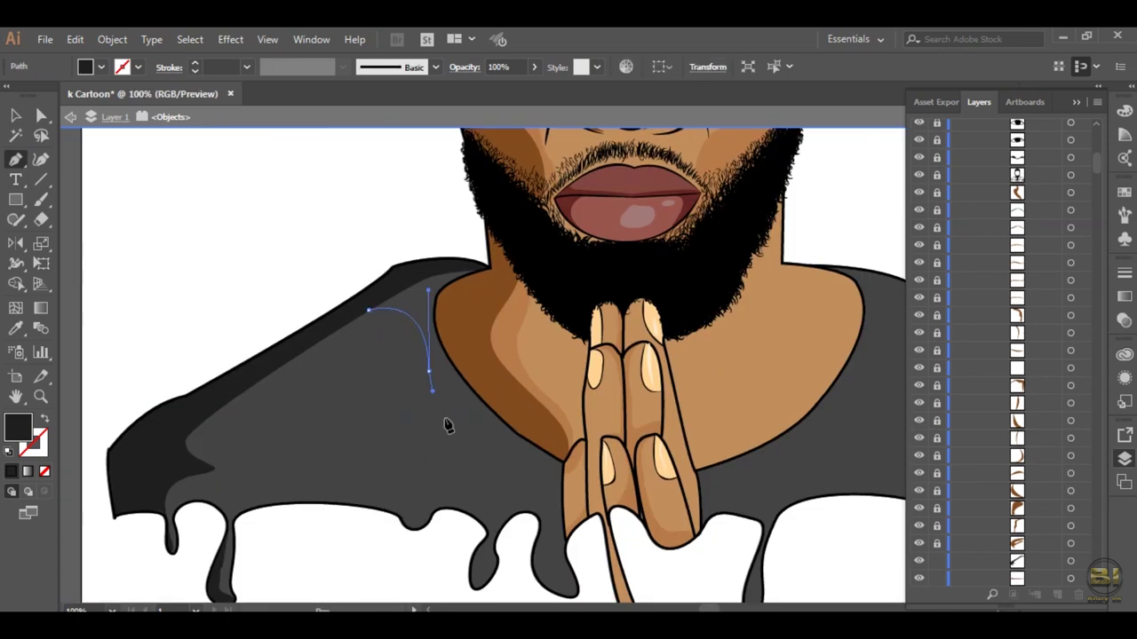
Step: Draw shading along the neckline and shoulder top, then select both new paths in Layers
left_click_drag(563, 477, 589, 468)
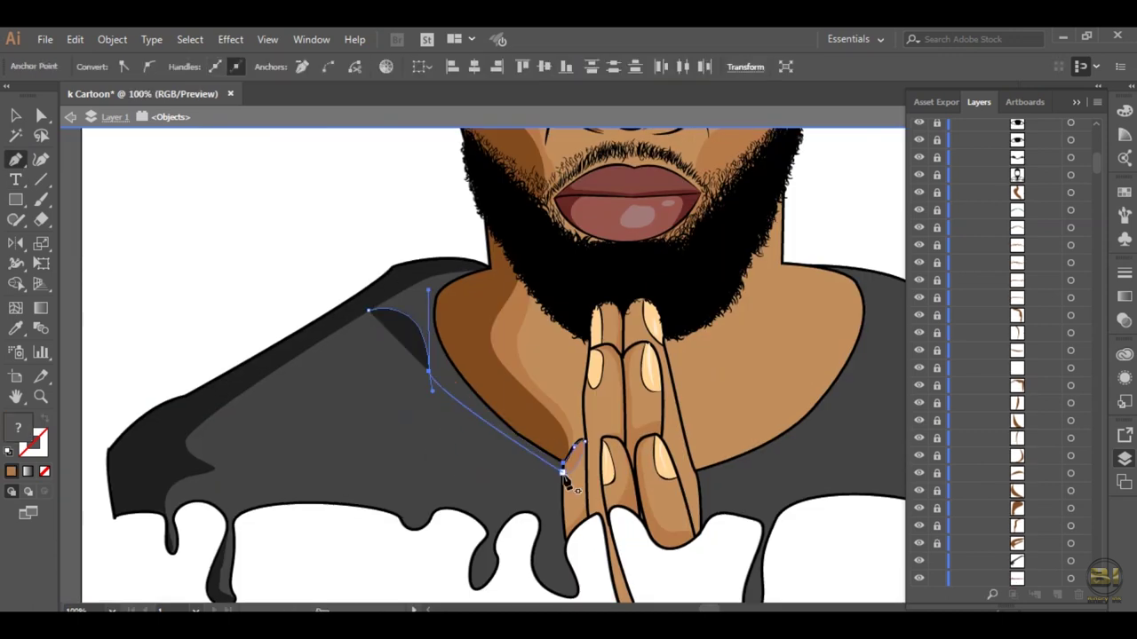
scroll(487, 460, "up", 4)
scroll(500, 201, "up", 5)
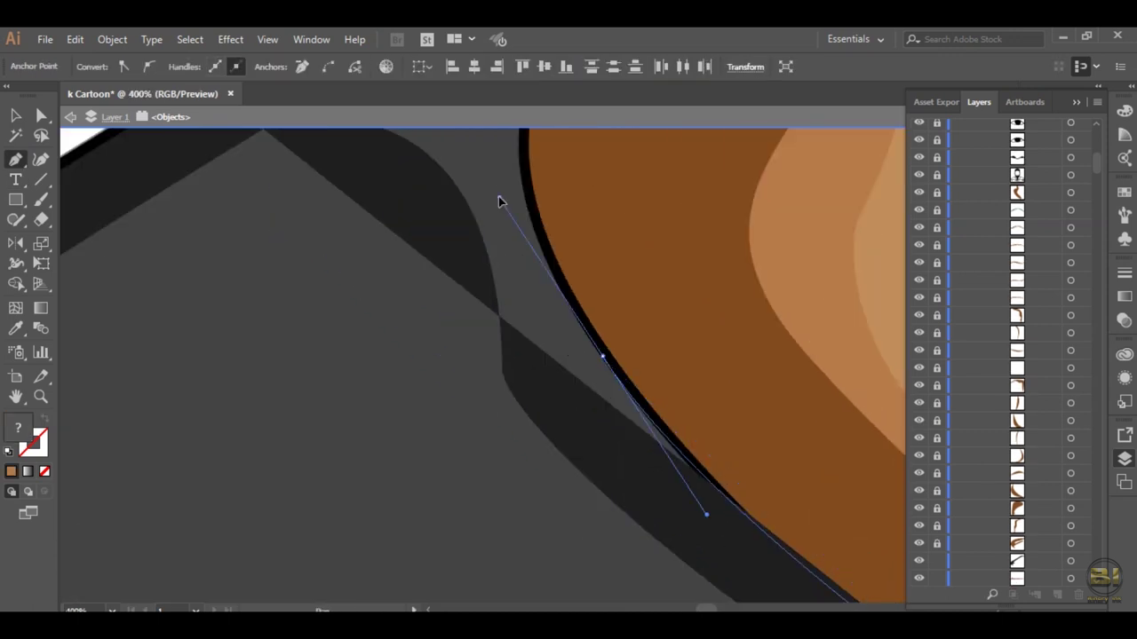
scroll(802, 261, "up", 5)
left_click_drag(802, 261, 881, 171)
left_click(583, 263)
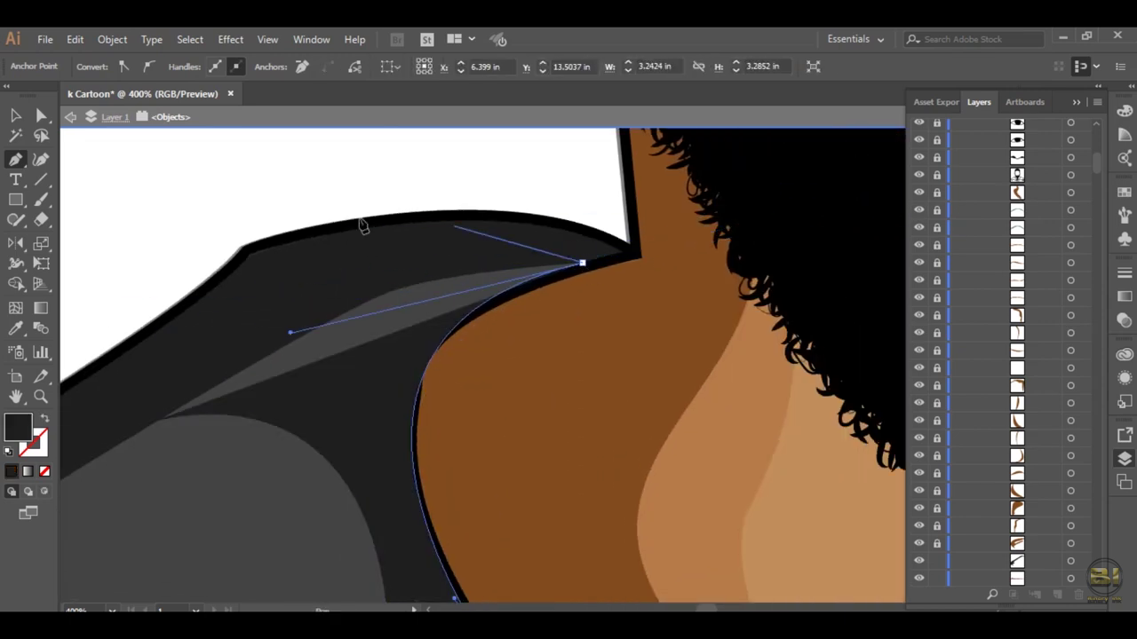
left_click_drag(145, 418, 63, 279)
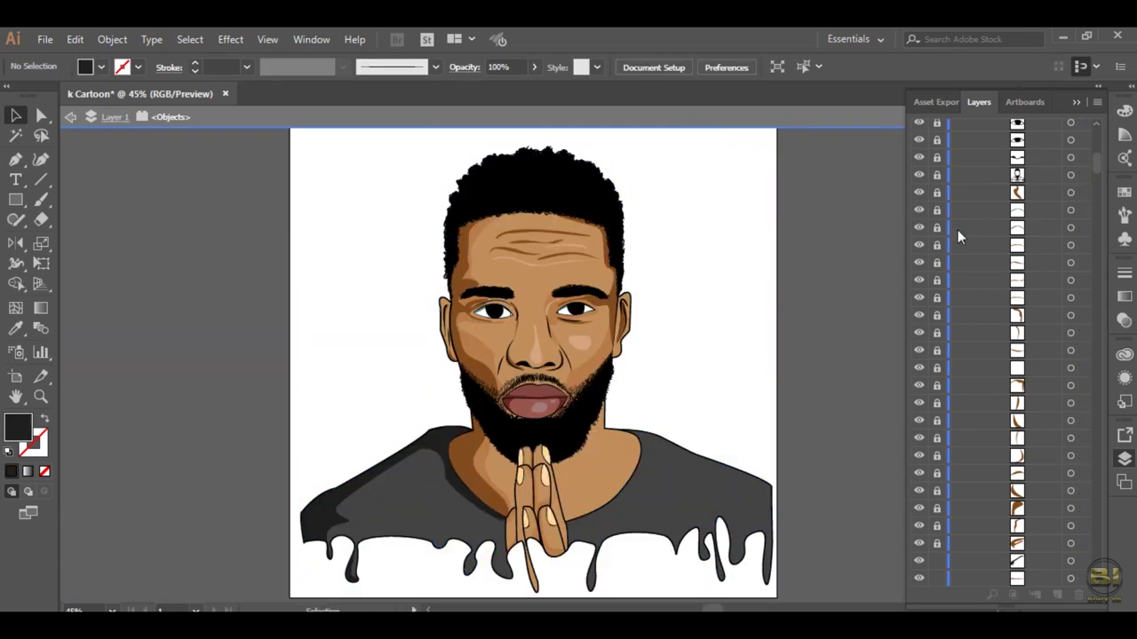
scroll(957, 235, "up", 5)
left_click(1023, 162)
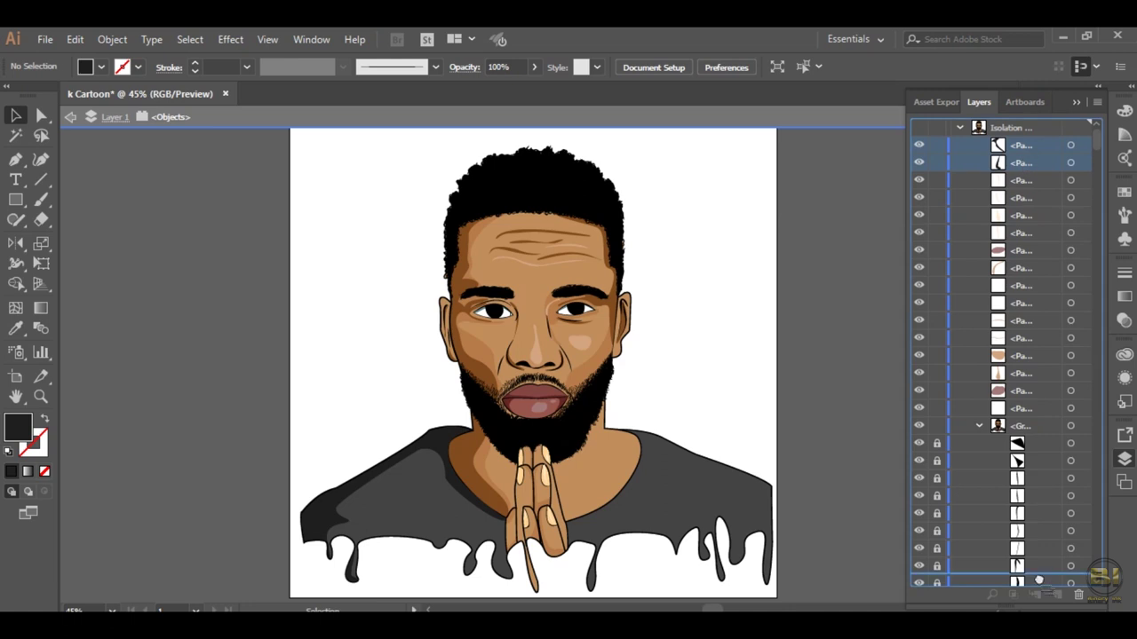
left_click_drag(1039, 580, 1038, 583)
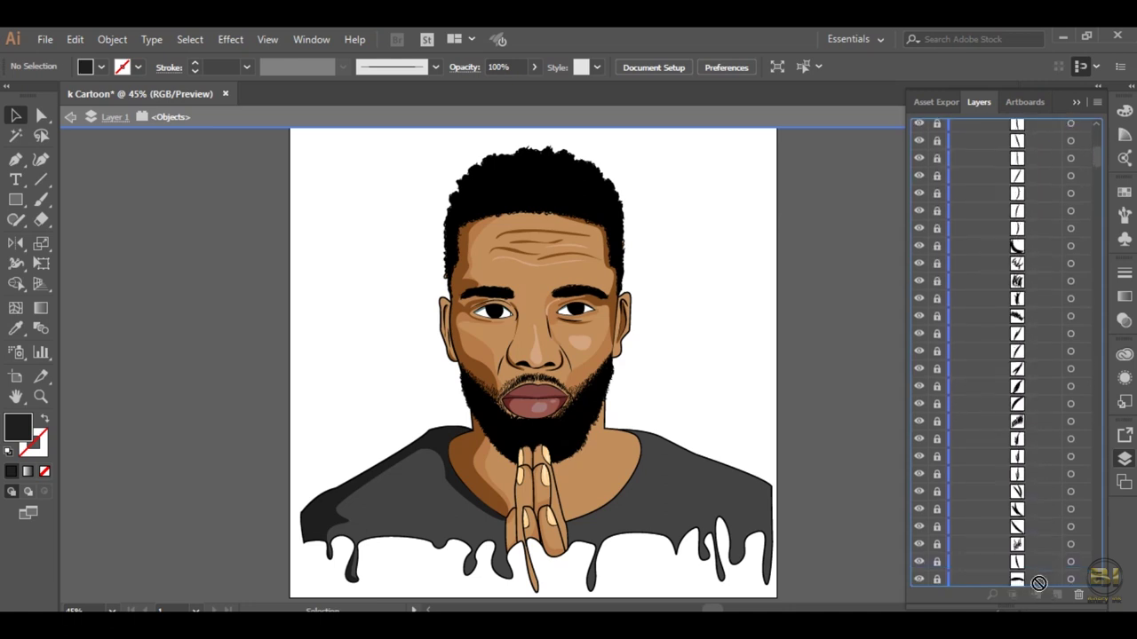
mouse_move(1038, 583)
left_mouse_down()
mouse_move(972, 552)
mouse_move(593, 547)
left_mouse_up()
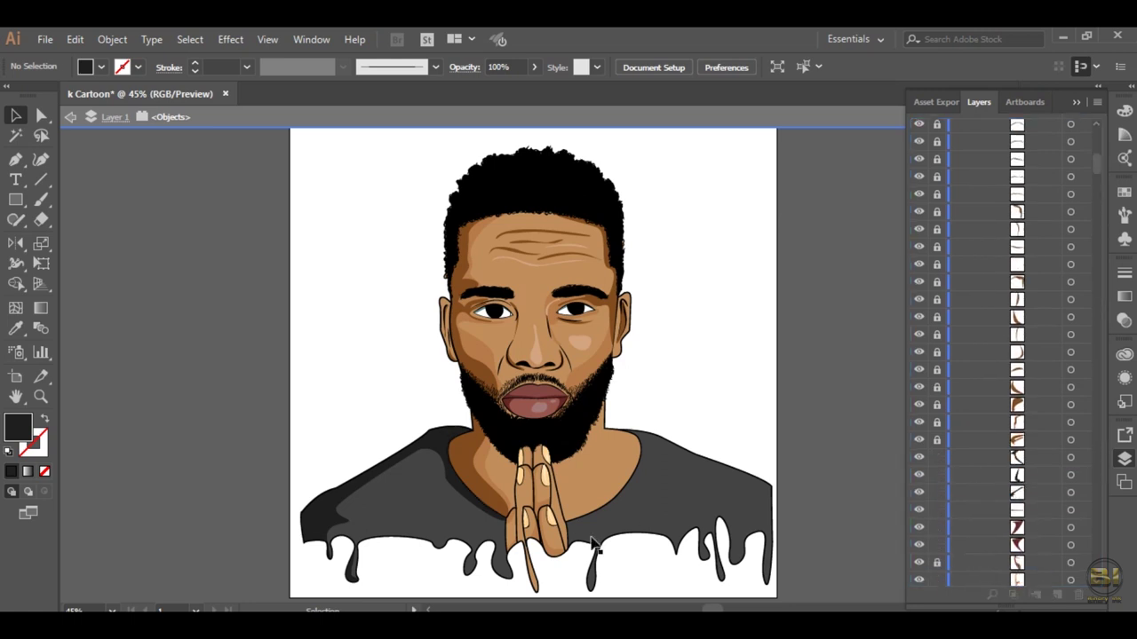